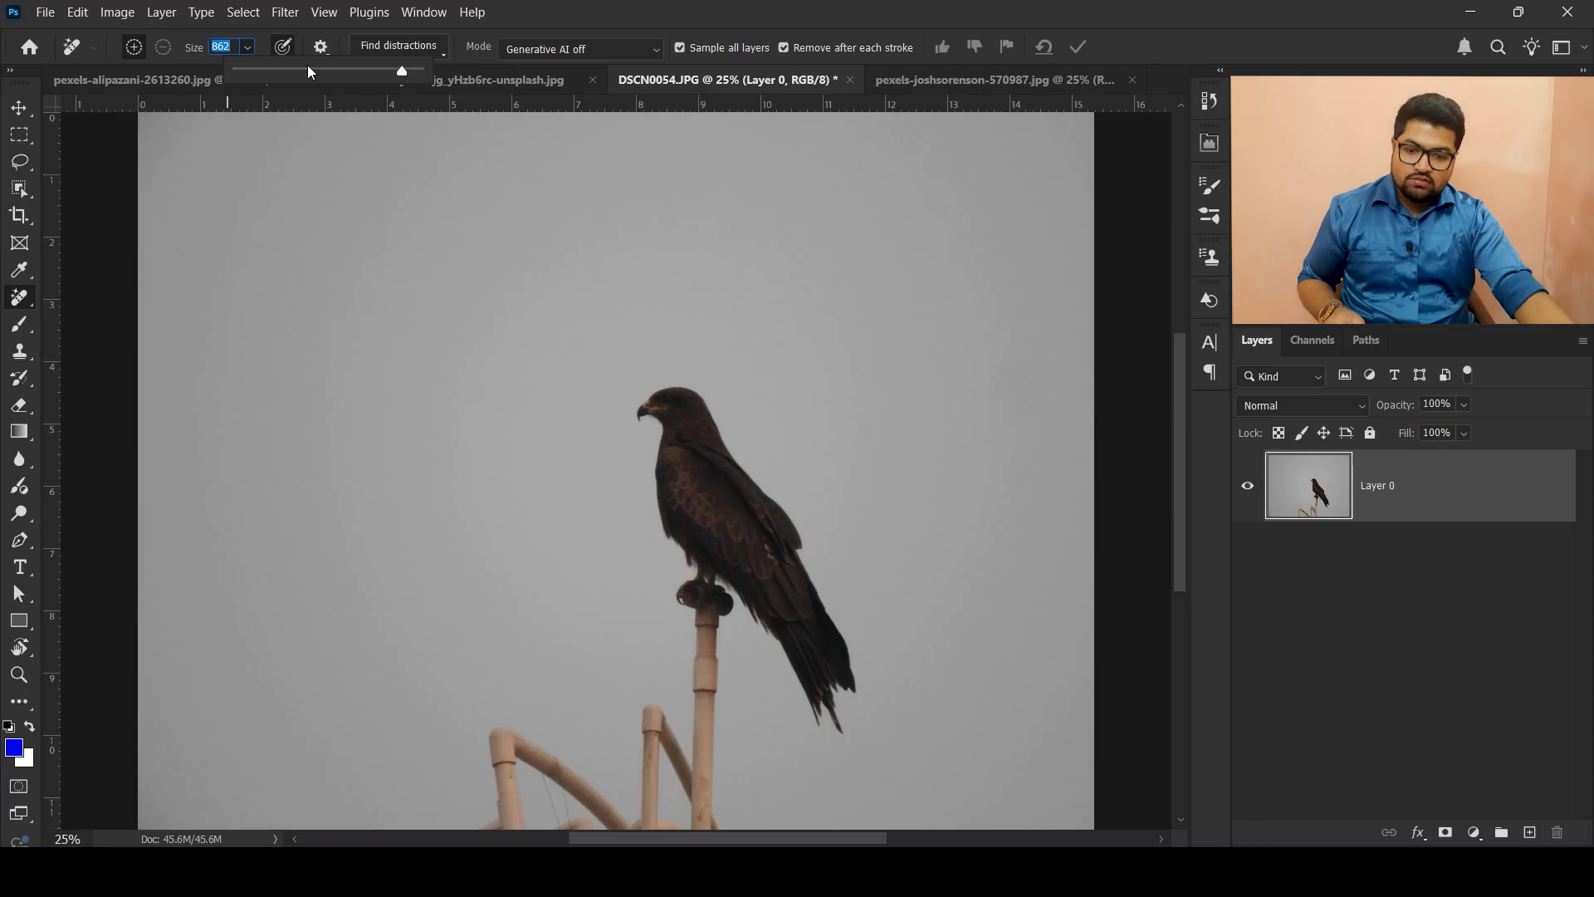
Set the Remove tool's brush size to 661 and look through the healing tools grouped with it.
left_click(186, 35)
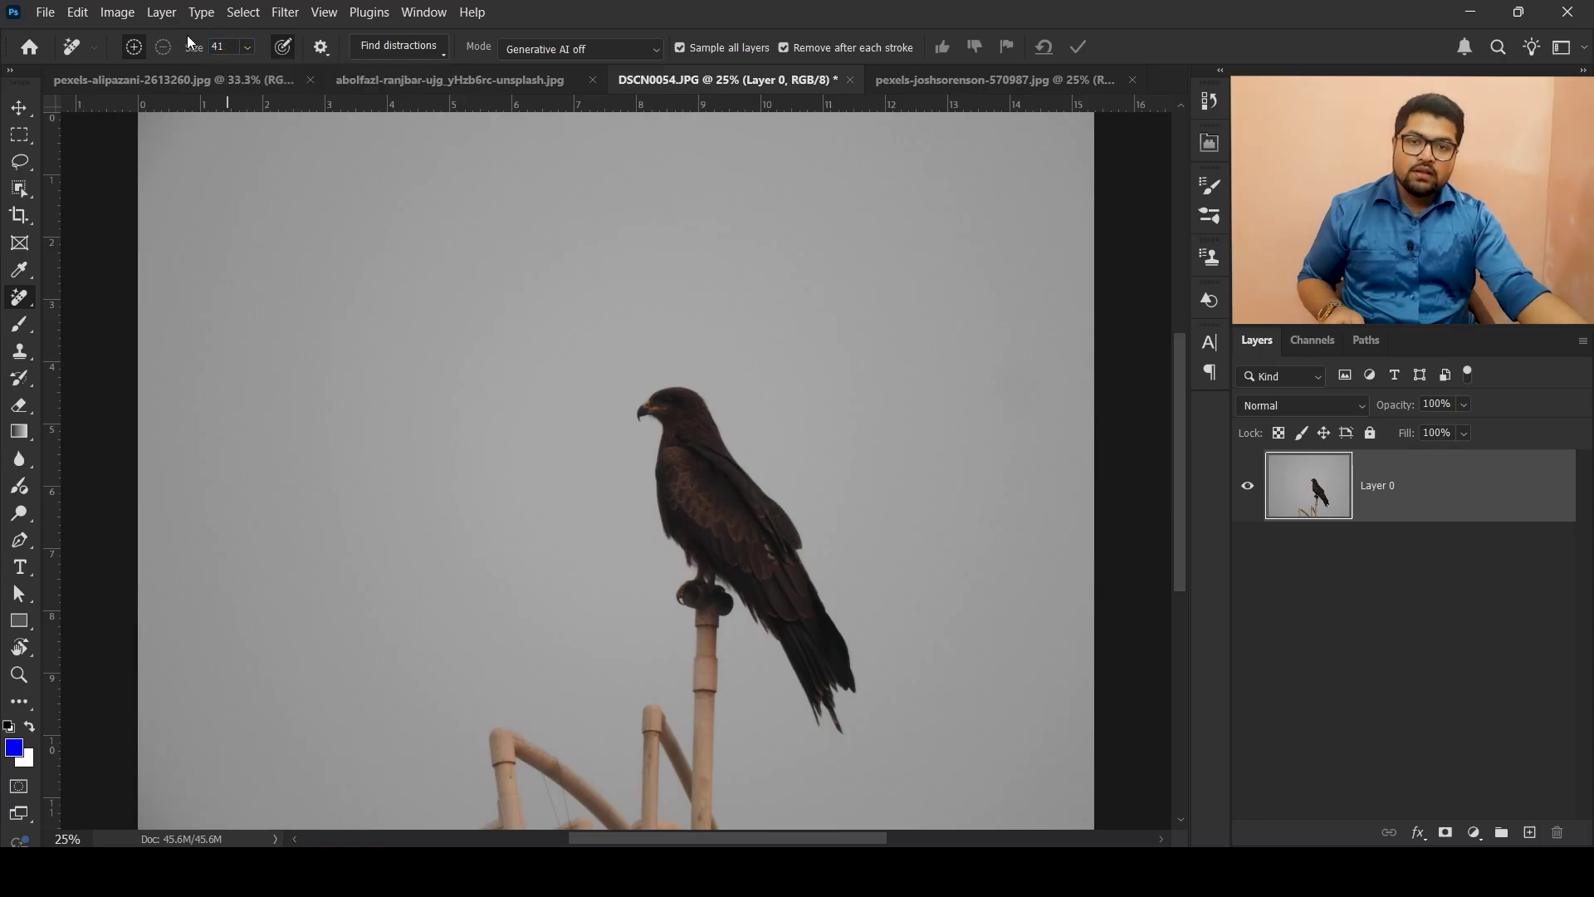
mouse_move(523, 346)
left_mouse_down()
mouse_move(735, 375)
mouse_move(530, 438)
mouse_move(794, 402)
mouse_move(889, 348)
mouse_move(853, 359)
mouse_move(495, 309)
left_mouse_up()
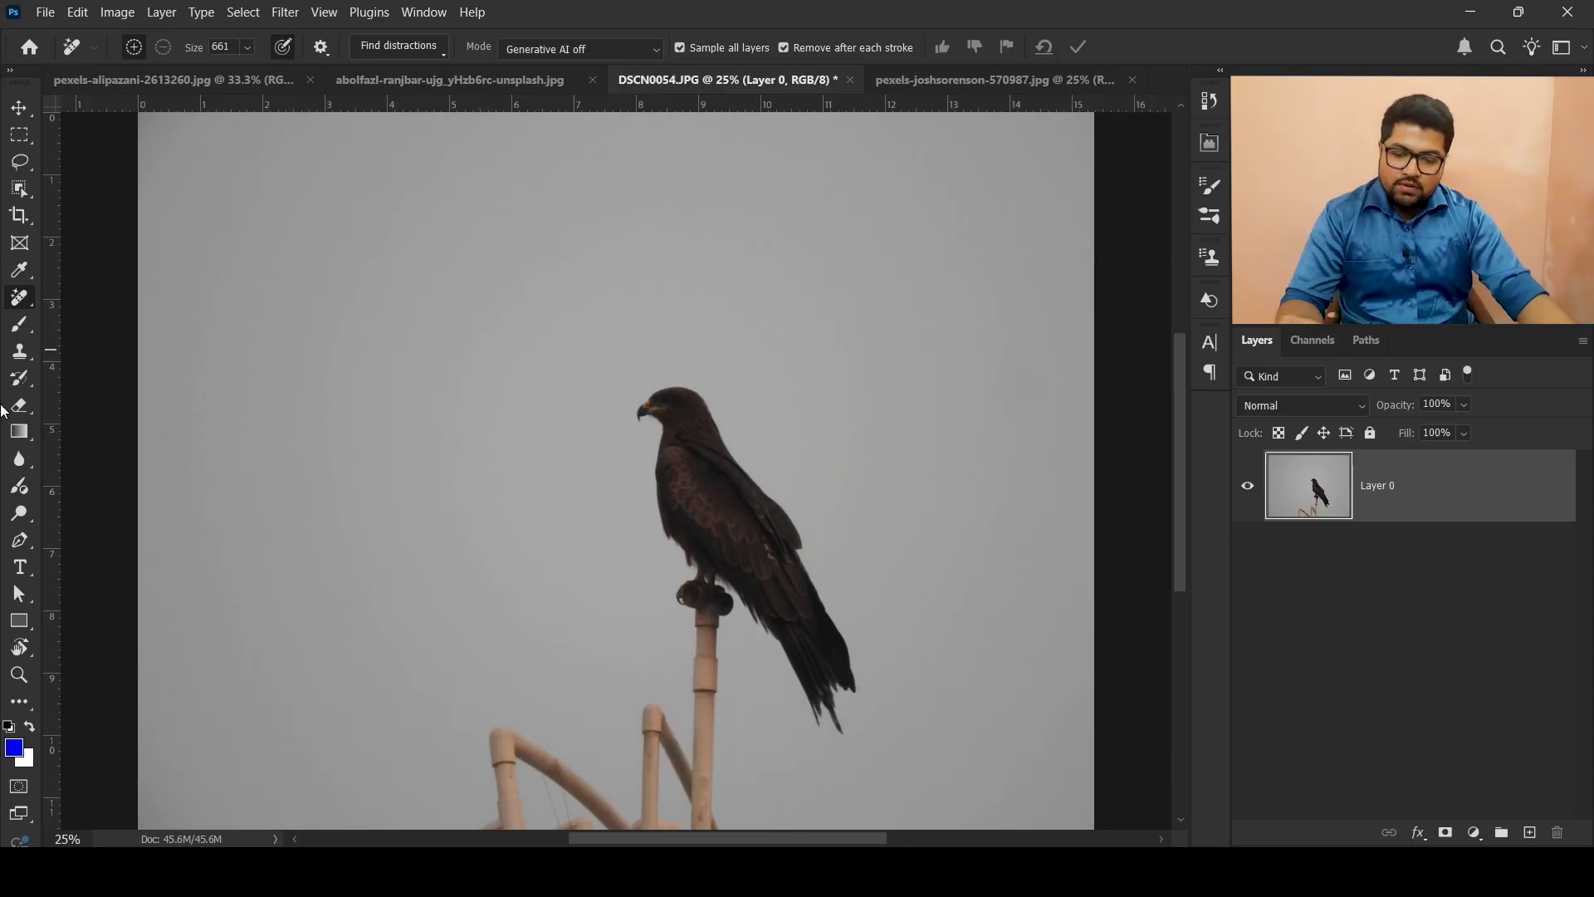
right_click(28, 300)
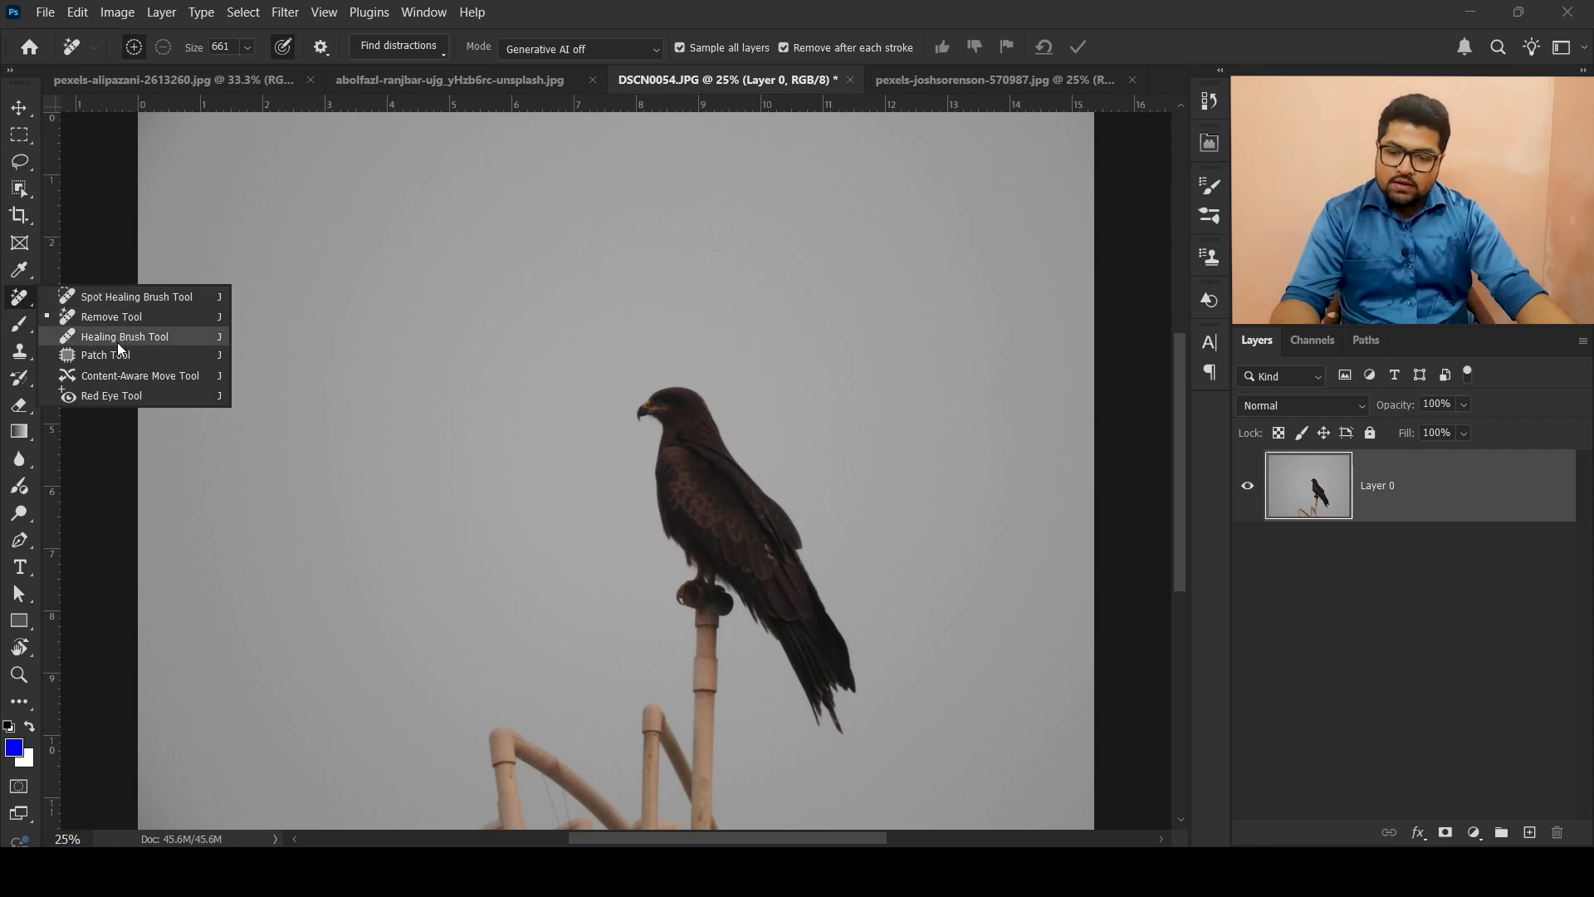
left_click(9, 309)
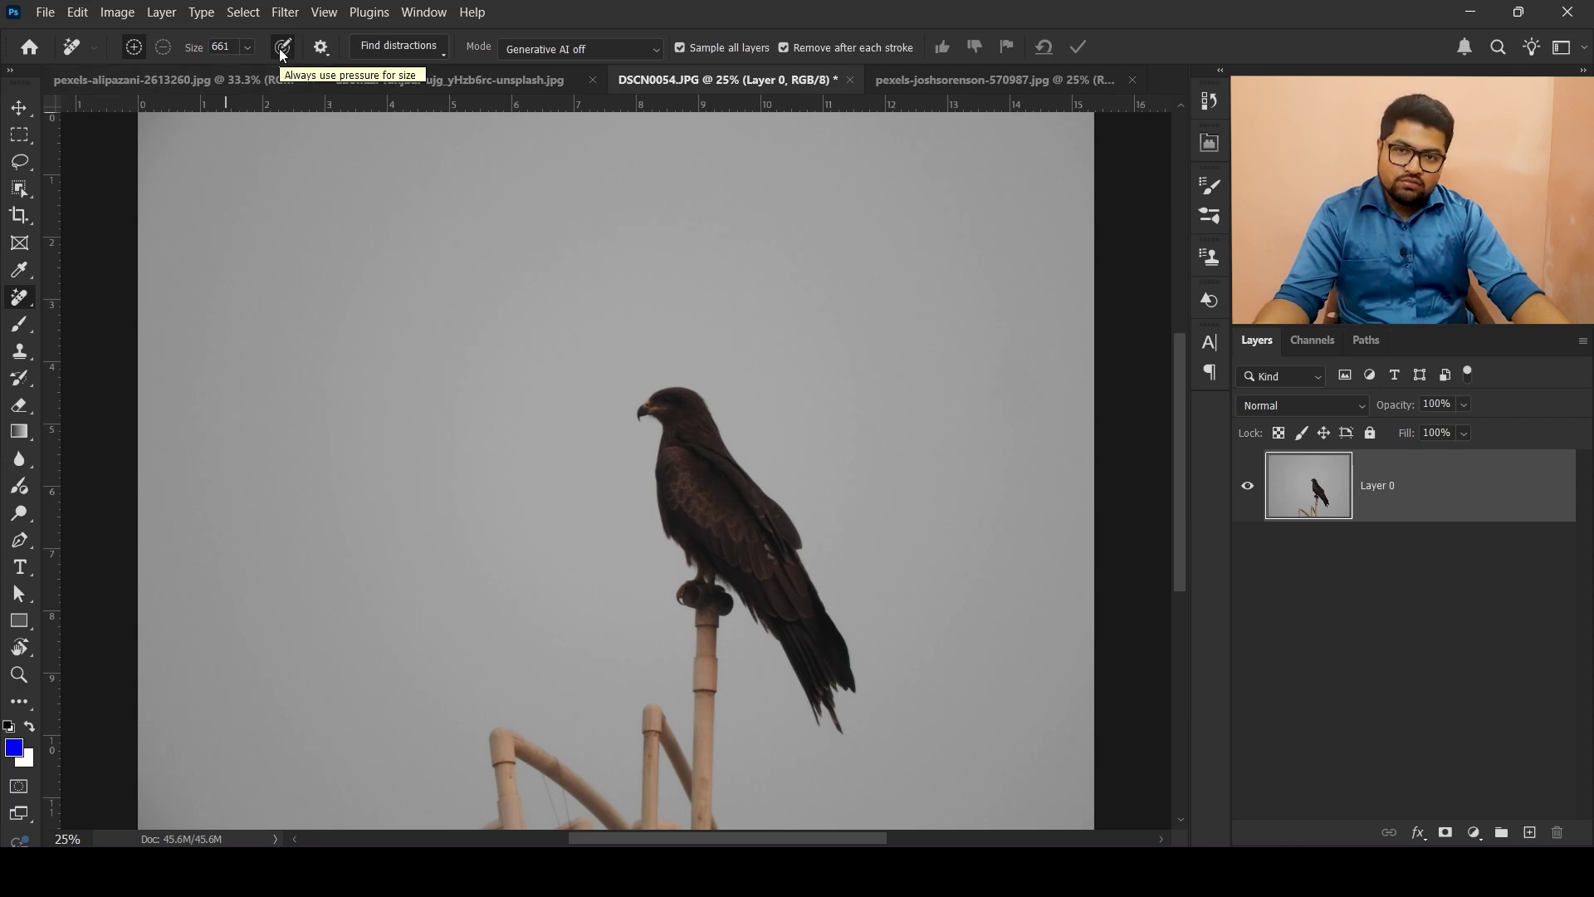
Review the Remove tool's overlay colour and mode choices, keeping Magenta and Generative AI off.
left_click(323, 51)
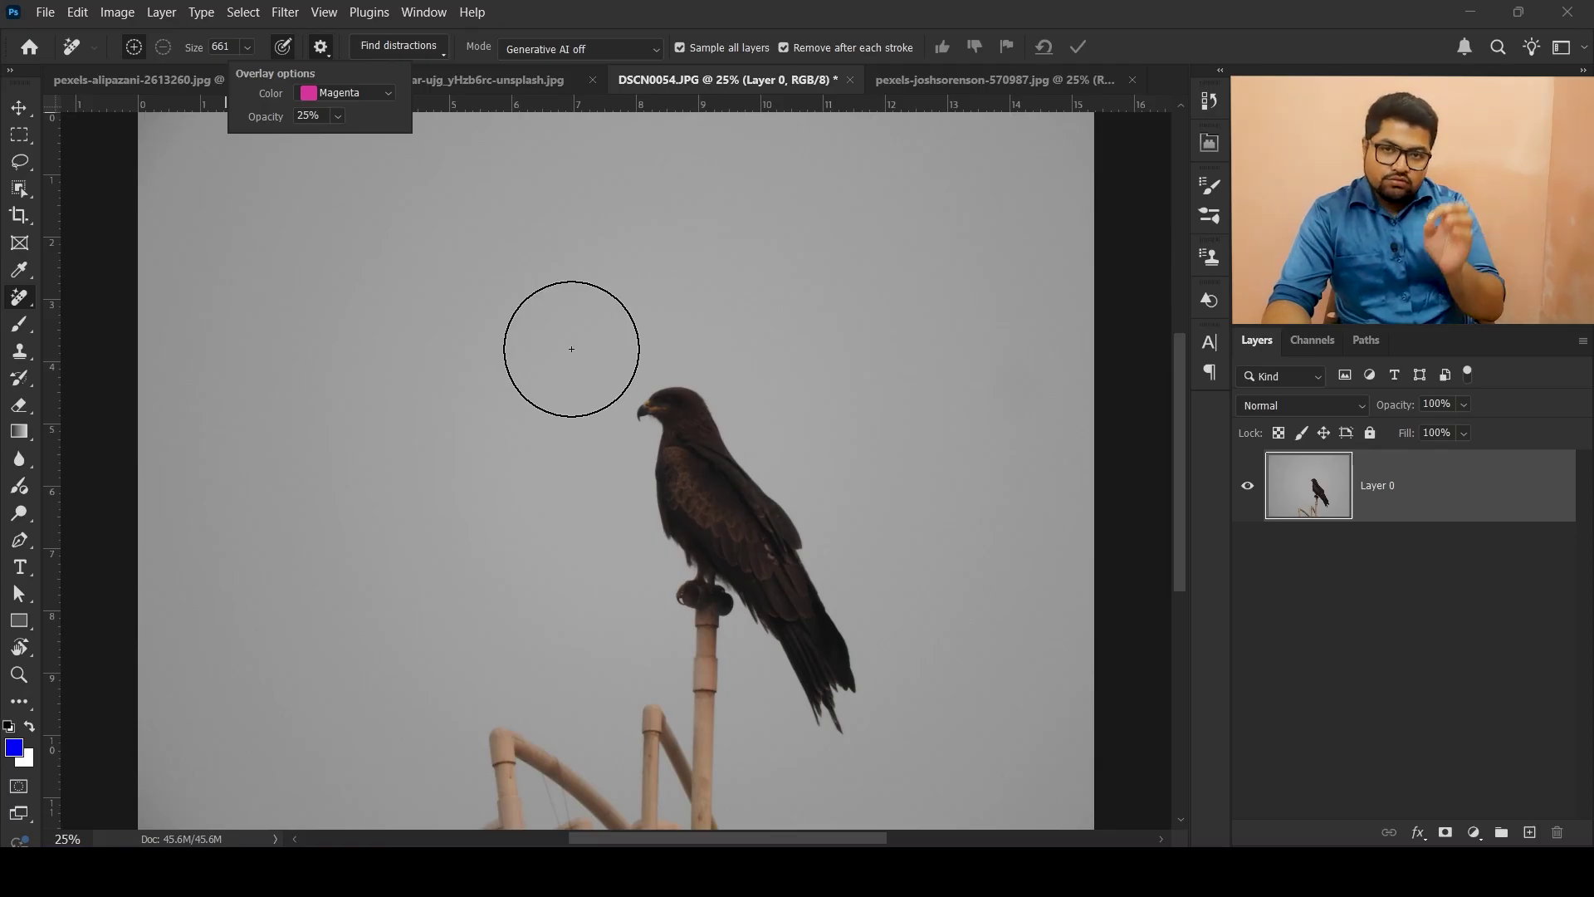
left_click(383, 92)
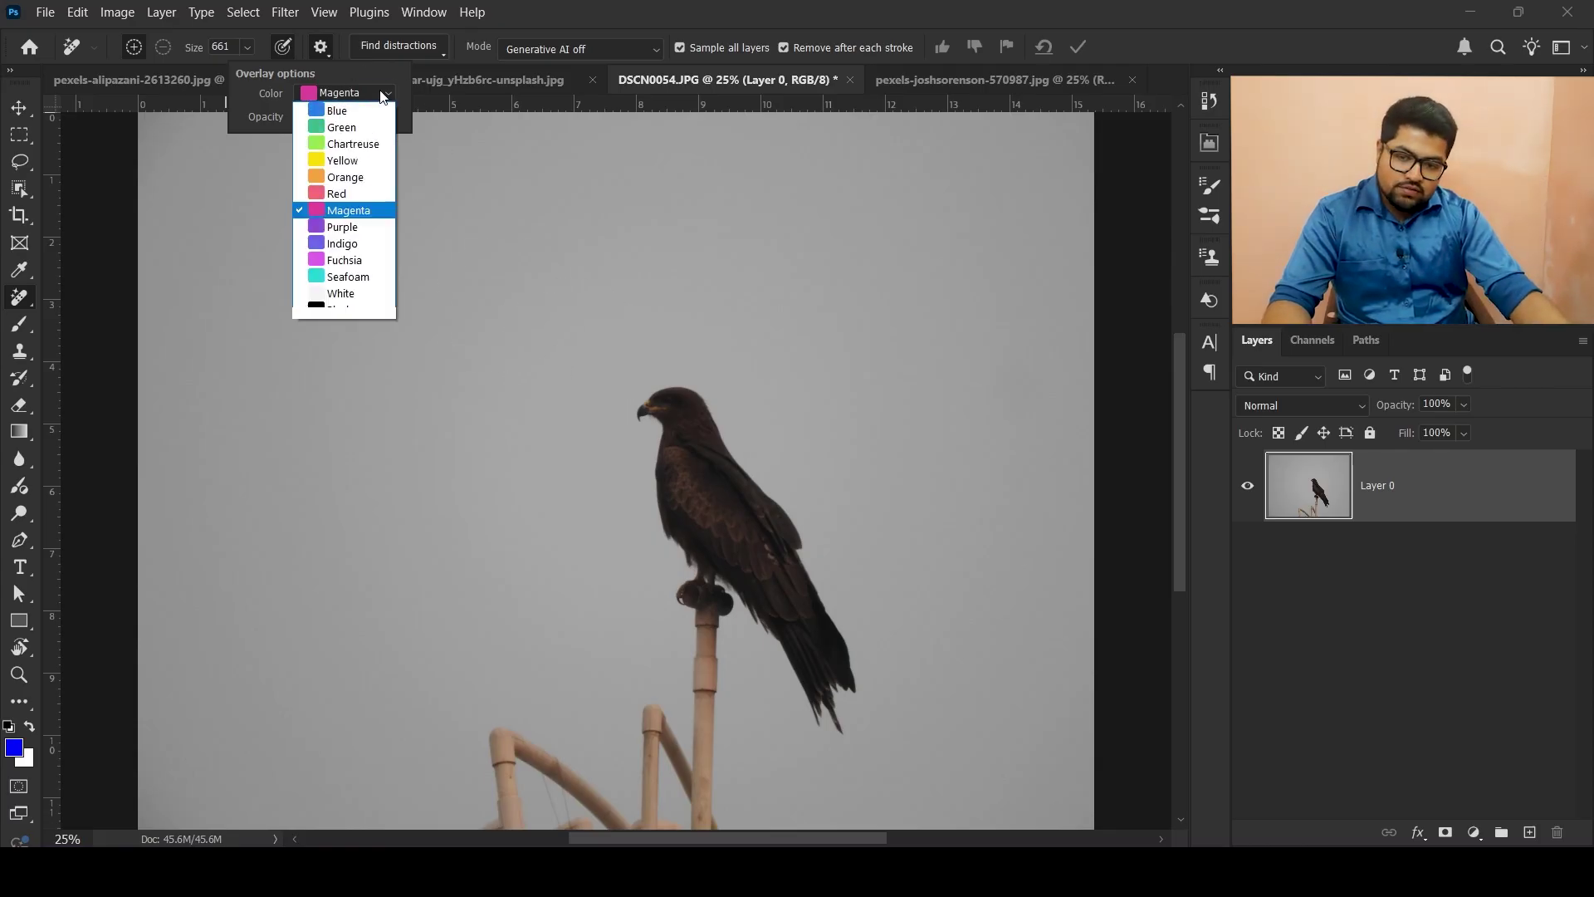
left_click(380, 94)
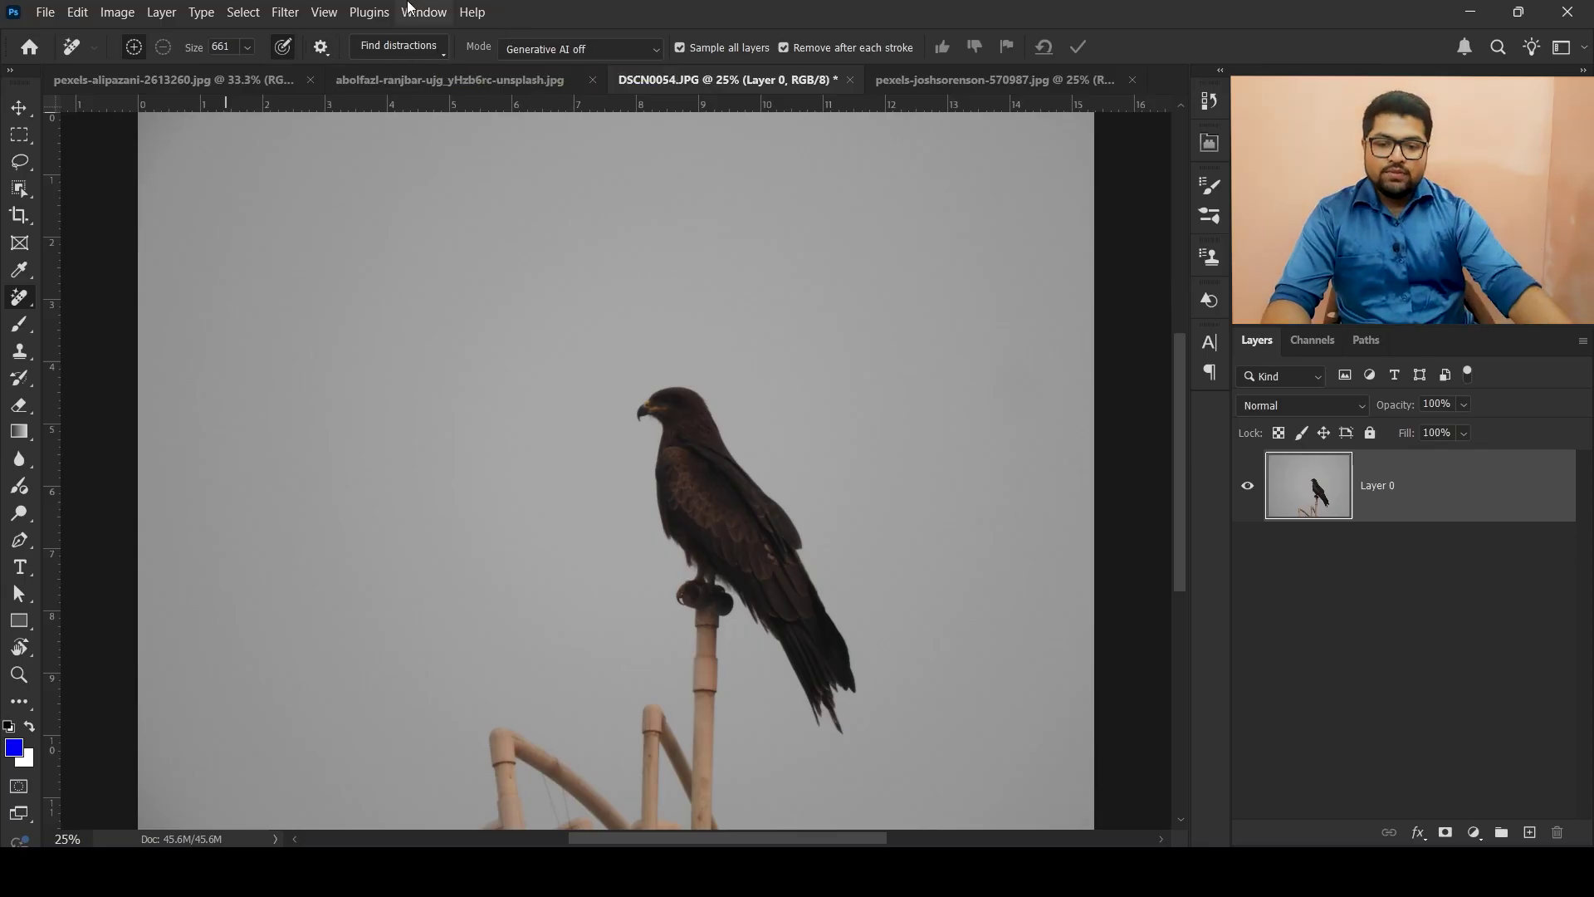
left_click(420, 40)
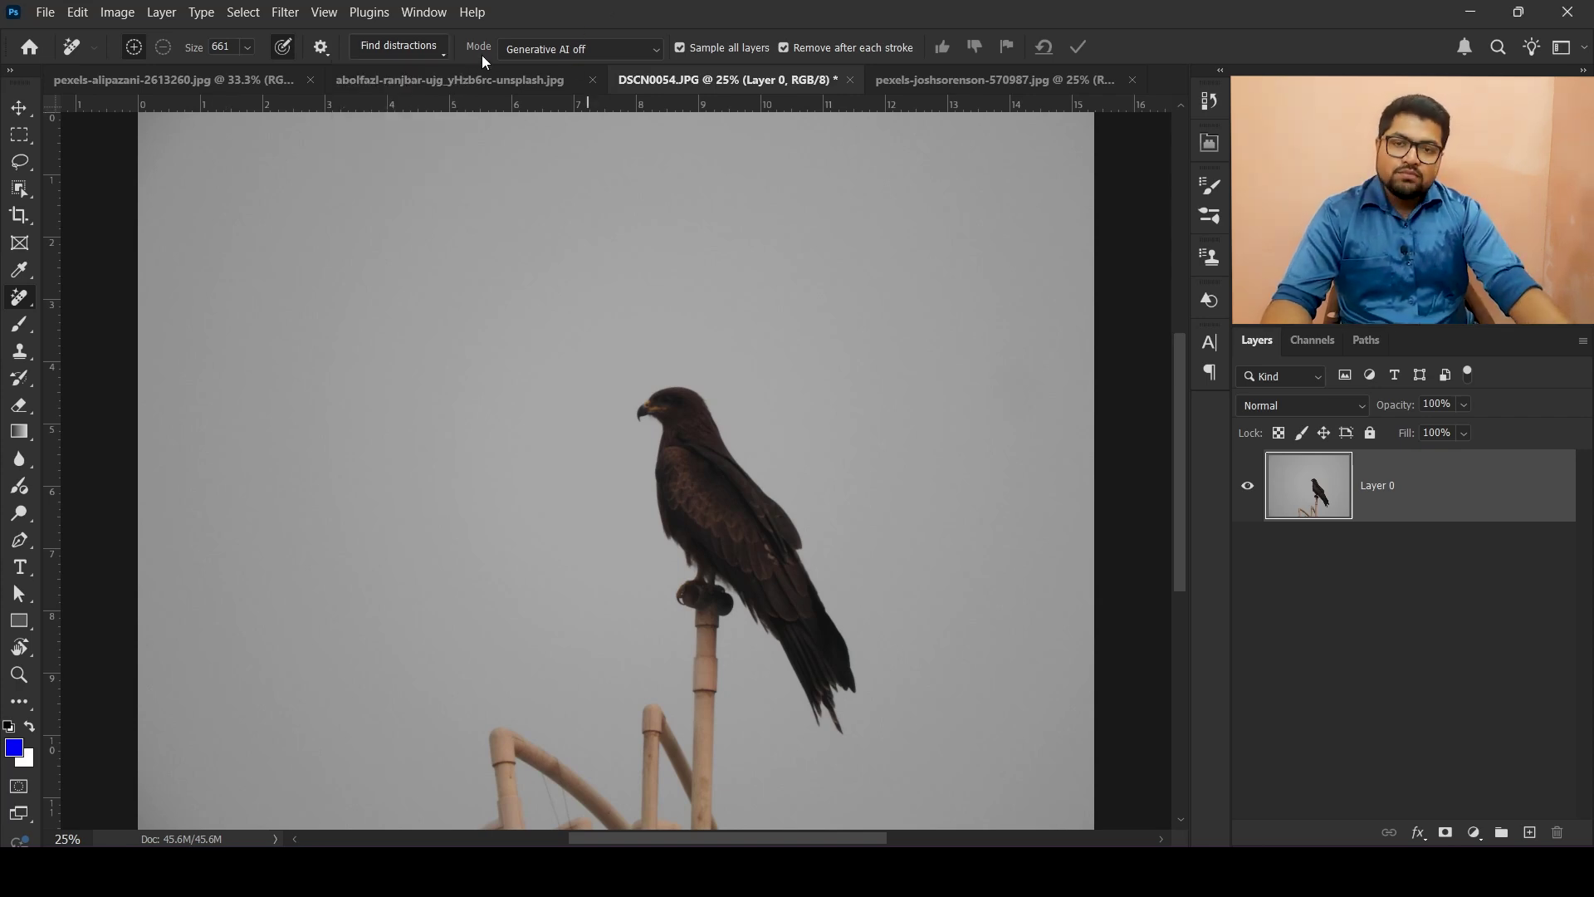
left_click(551, 49)
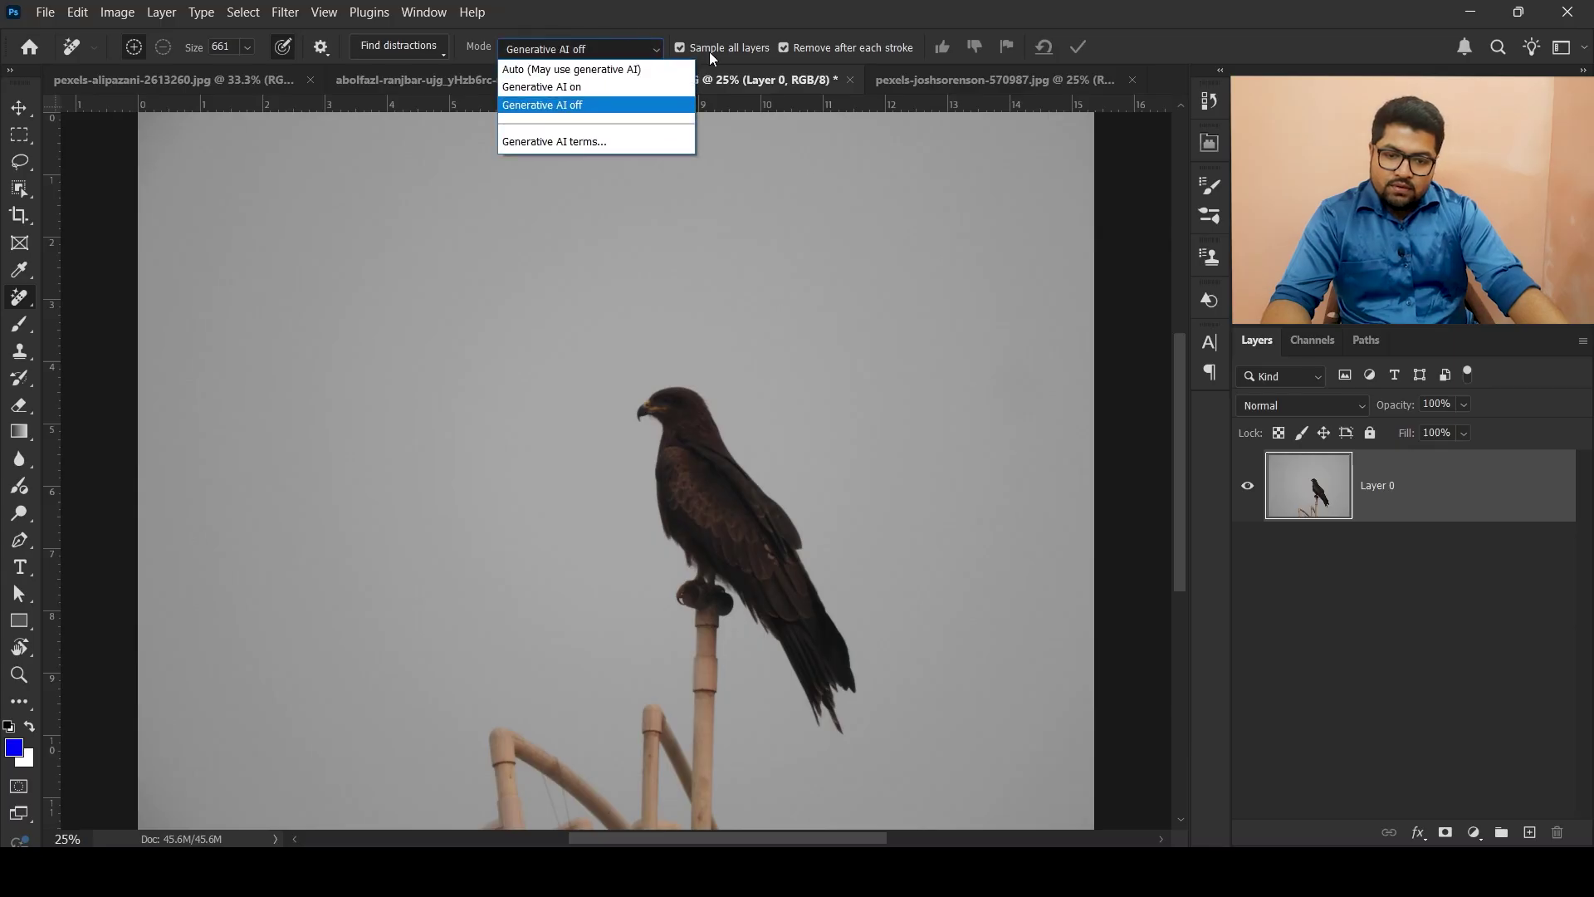
left_click(609, 109)
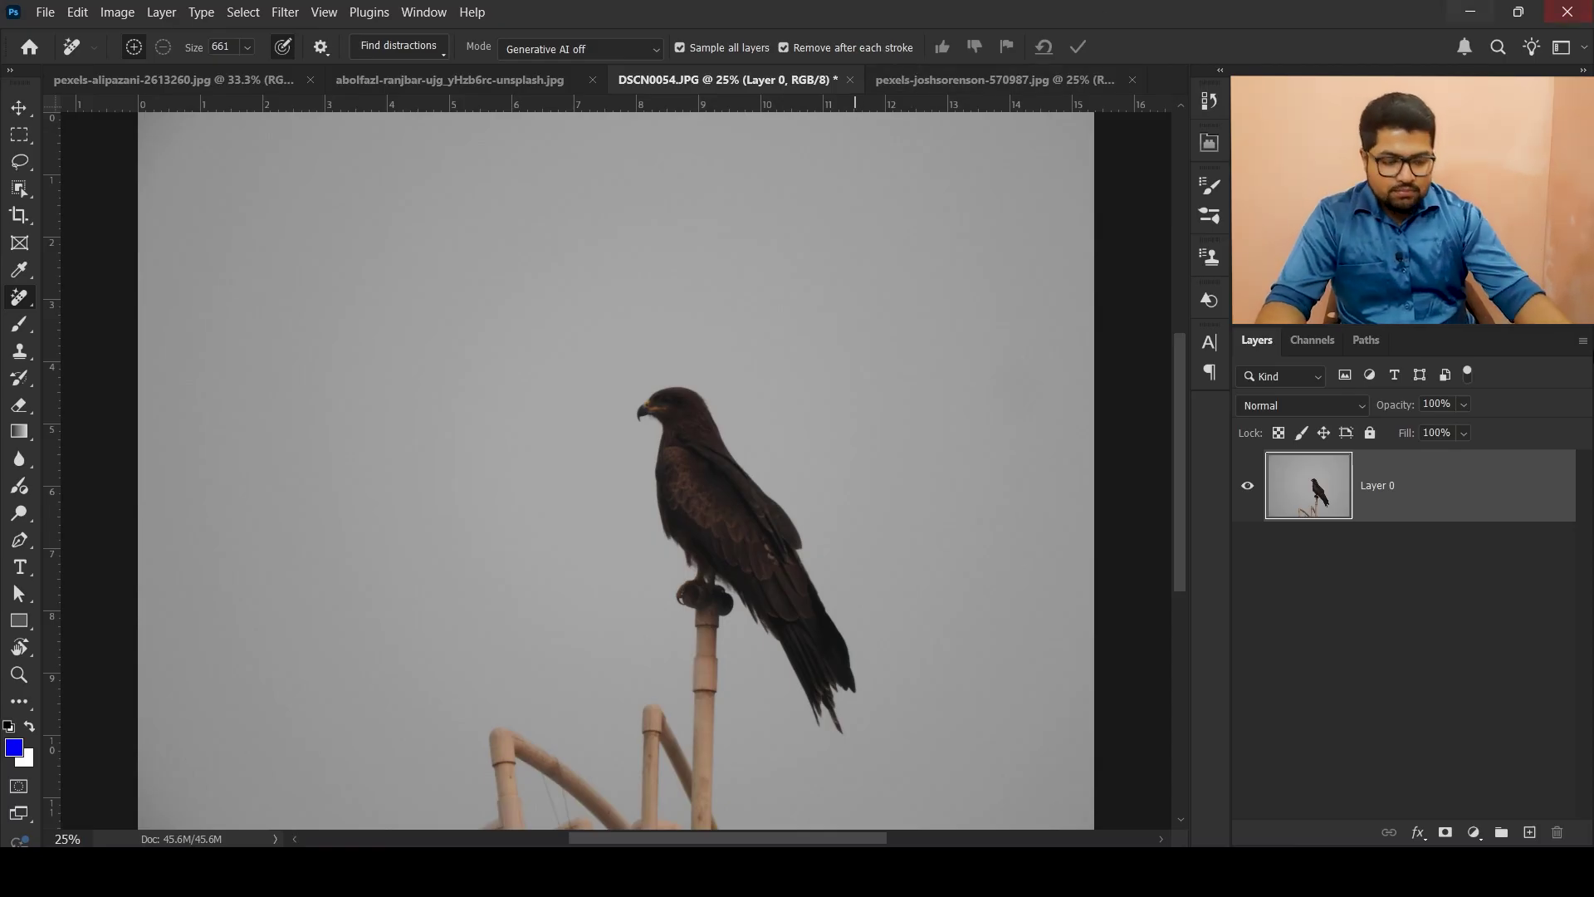
Add a new empty layer above the bird photo.
left_click(1530, 832)
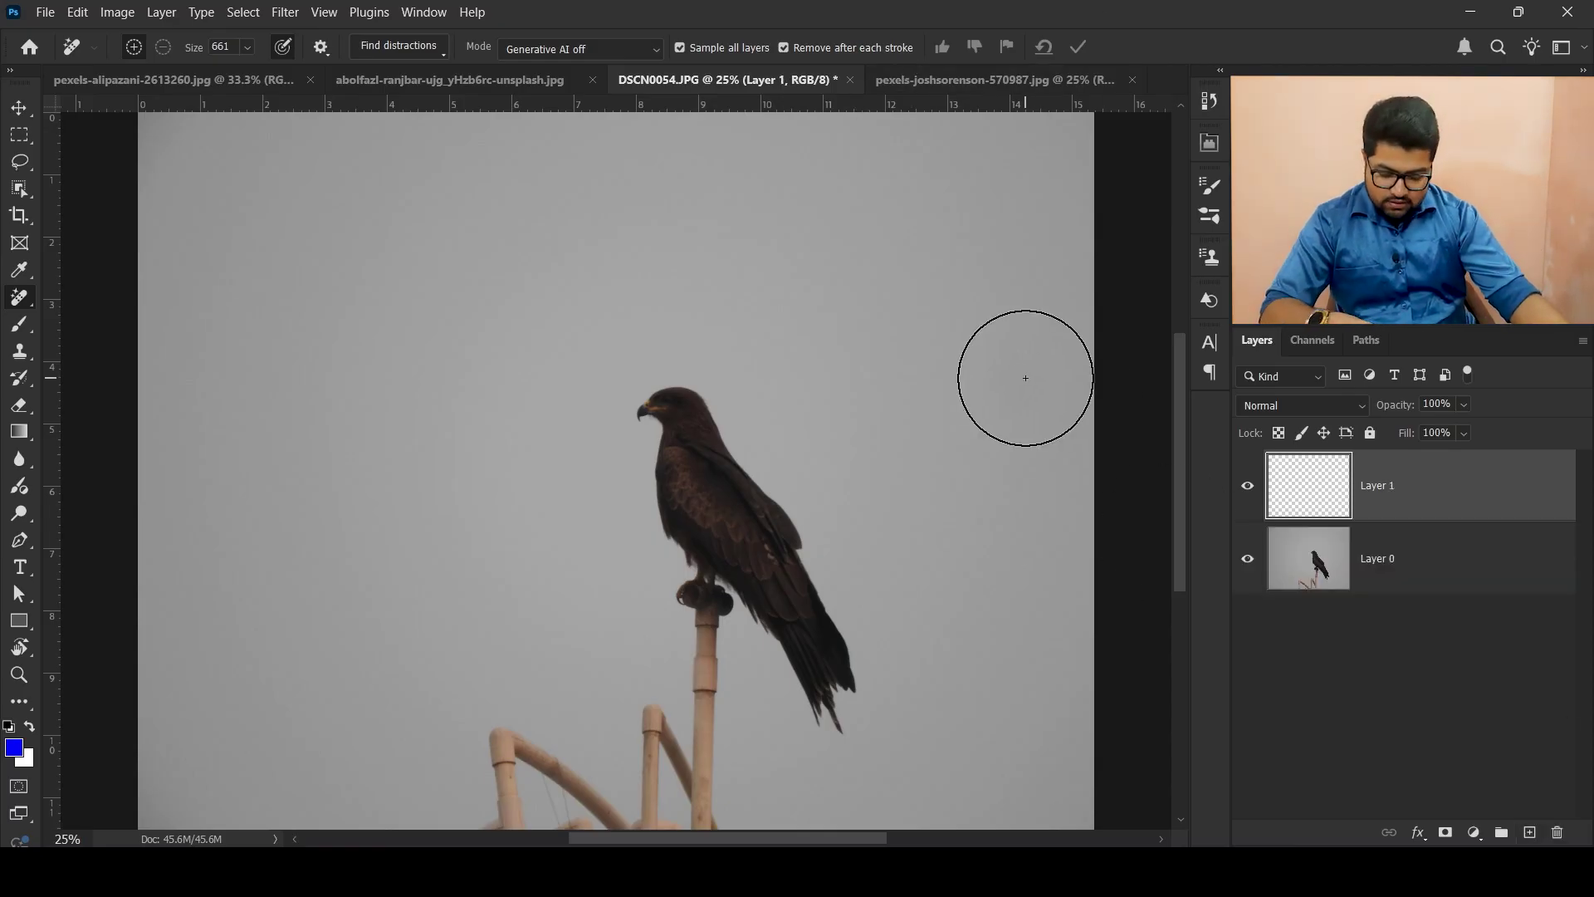
Paint looping freehand blue strokes over most of the photo on the new layer with the Brush tool.
key("b")
left_click_drag(311, 250, 328, 246)
left_click_drag(512, 219, 735, 249)
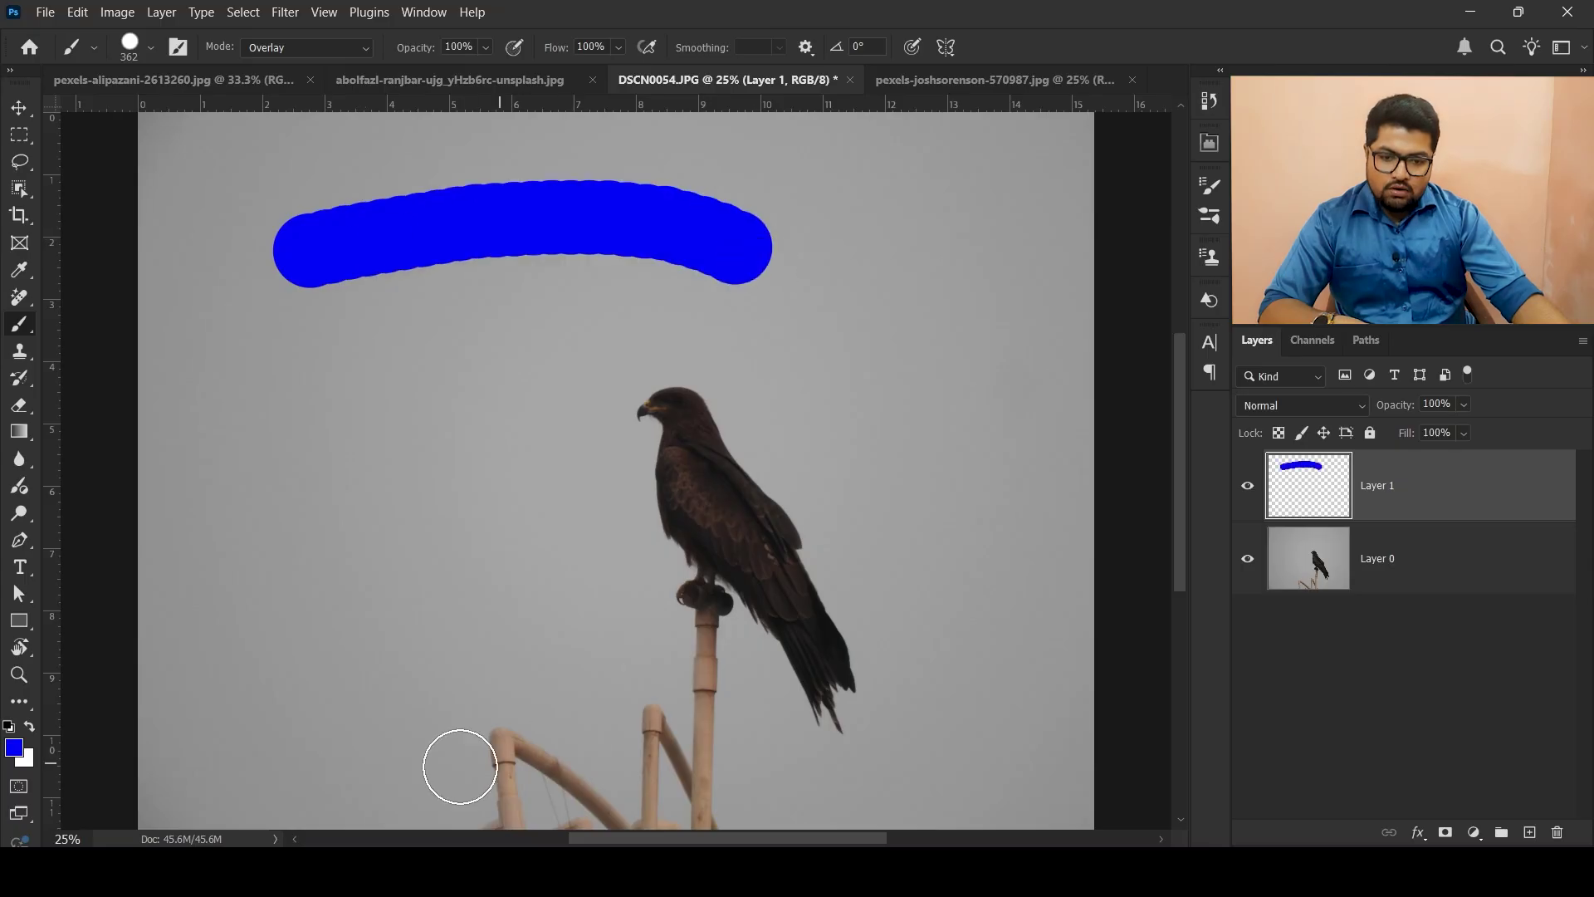
left_click_drag(314, 436, 812, 621)
mouse_move(927, 241)
left_mouse_down()
mouse_move(985, 407)
mouse_move(912, 495)
mouse_move(740, 377)
mouse_move(522, 482)
mouse_move(924, 539)
mouse_move(753, 758)
mouse_move(547, 364)
mouse_move(880, 318)
mouse_move(869, 219)
left_mouse_up()
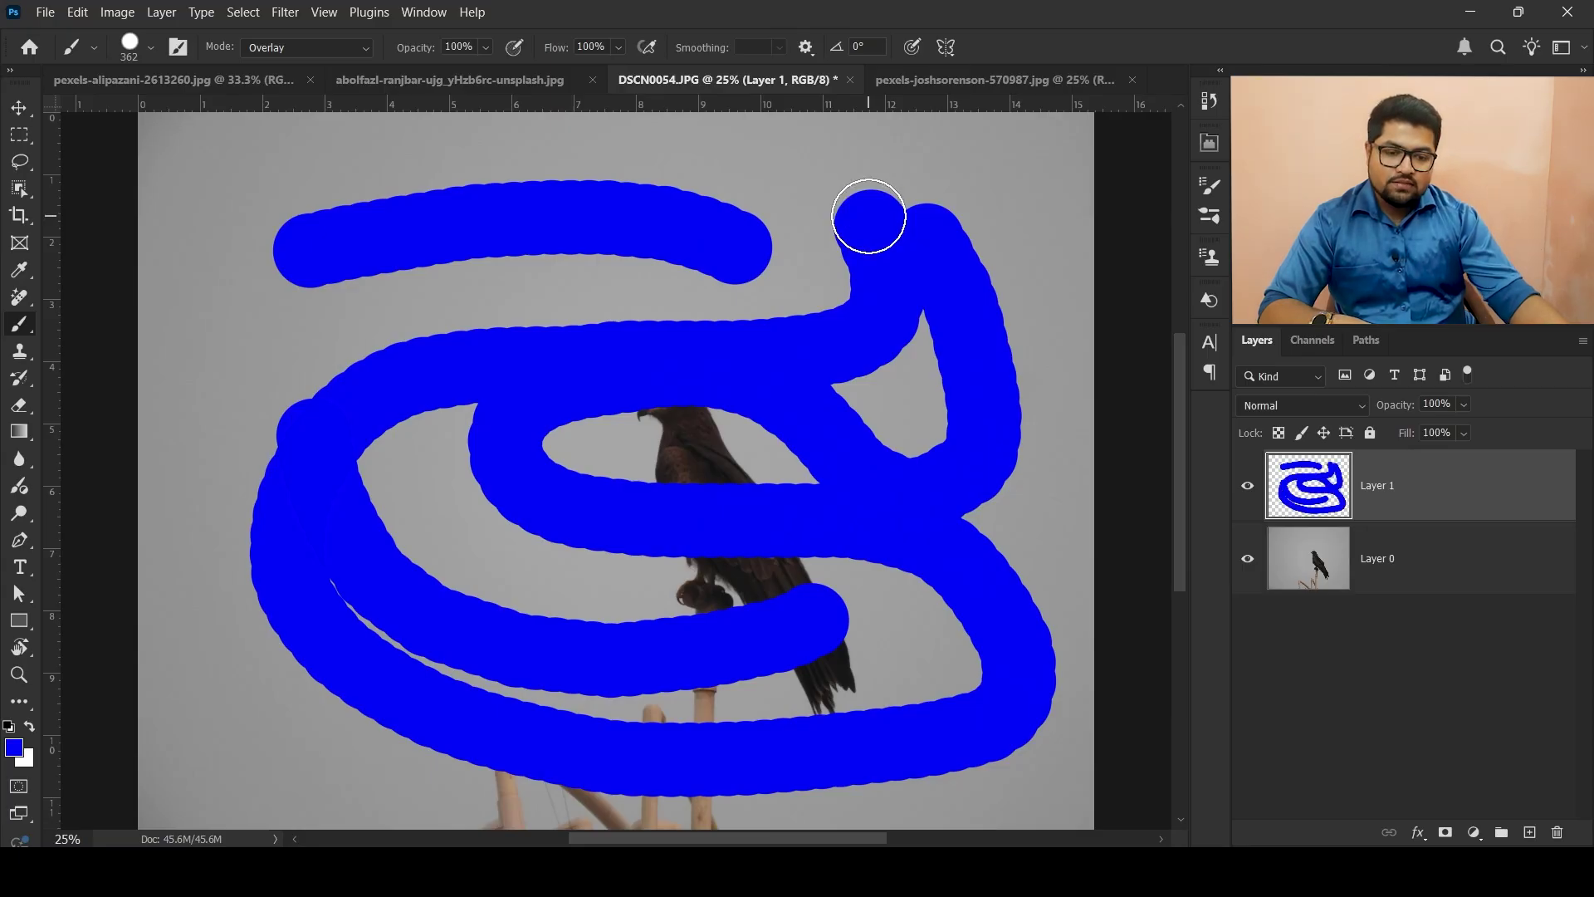
mouse_move(274, 195)
left_mouse_down()
mouse_move(256, 256)
mouse_move(1070, 242)
left_mouse_up()
mouse_move(1066, 316)
left_mouse_down()
mouse_move(864, 700)
mouse_move(1008, 515)
left_mouse_up()
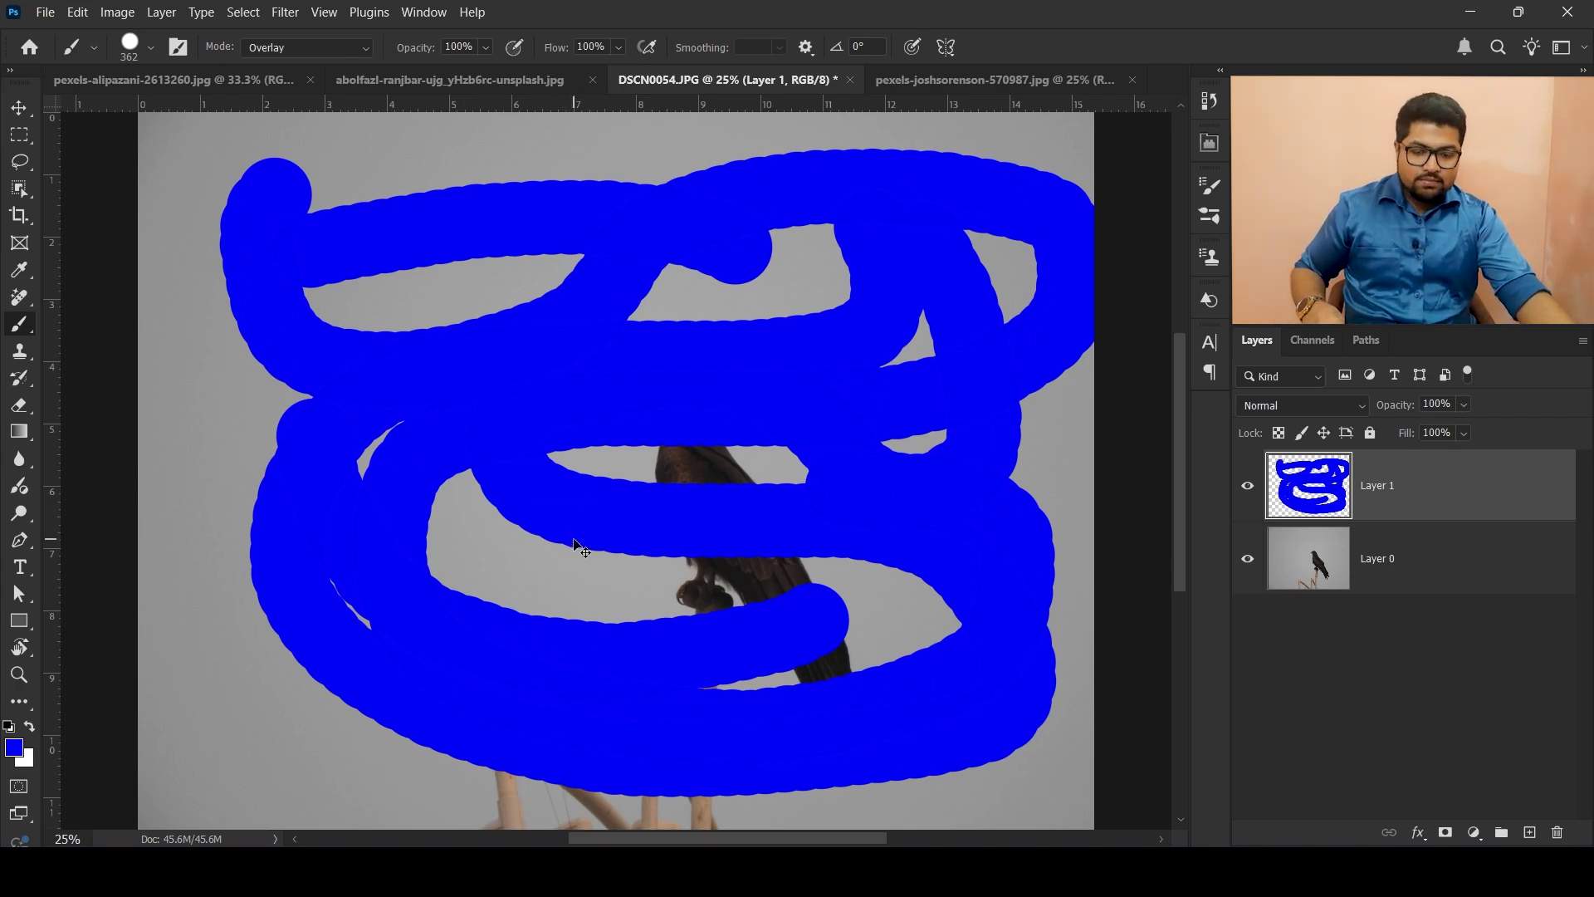
Undo all the looping blue strokes on the new layer.
key("ctrl+z")
key("ctrl+z")
key("ctrl+z")
key("ctrl+z")
key("ctrl+z")
key("ctrl+z")
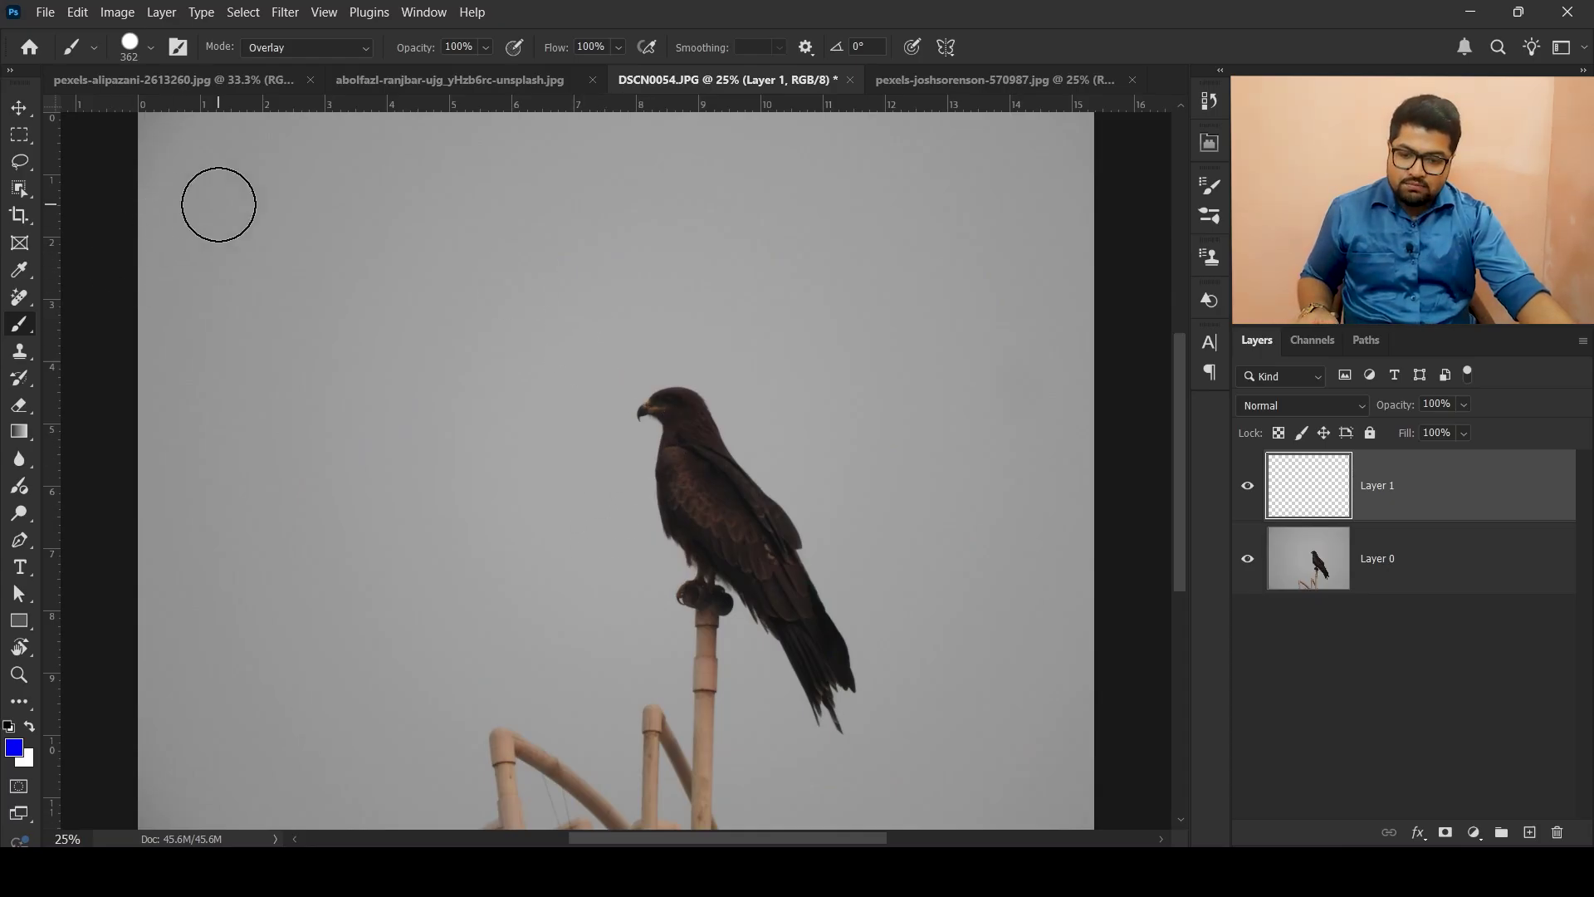
Paint five separate vertical blue stripes side by side across the photo with the Brush tool.
left_click_drag(219, 202, 219, 501)
left_click_drag(382, 228, 364, 563)
left_click_drag(581, 255, 581, 573)
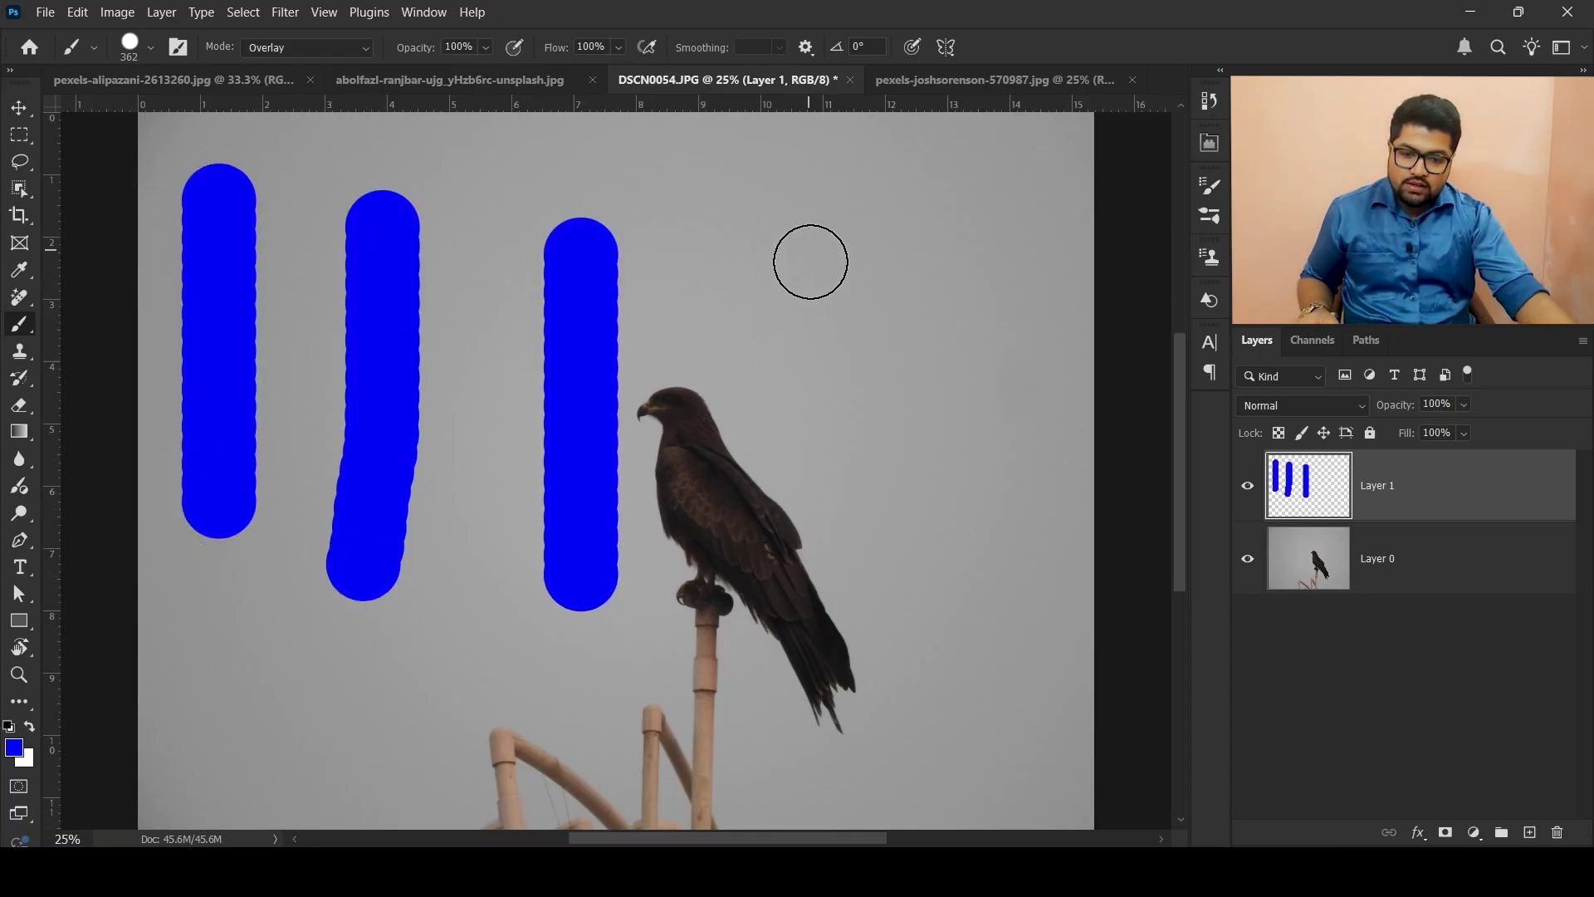
left_click_drag(808, 250, 829, 511)
left_click_drag(1006, 242, 1013, 616)
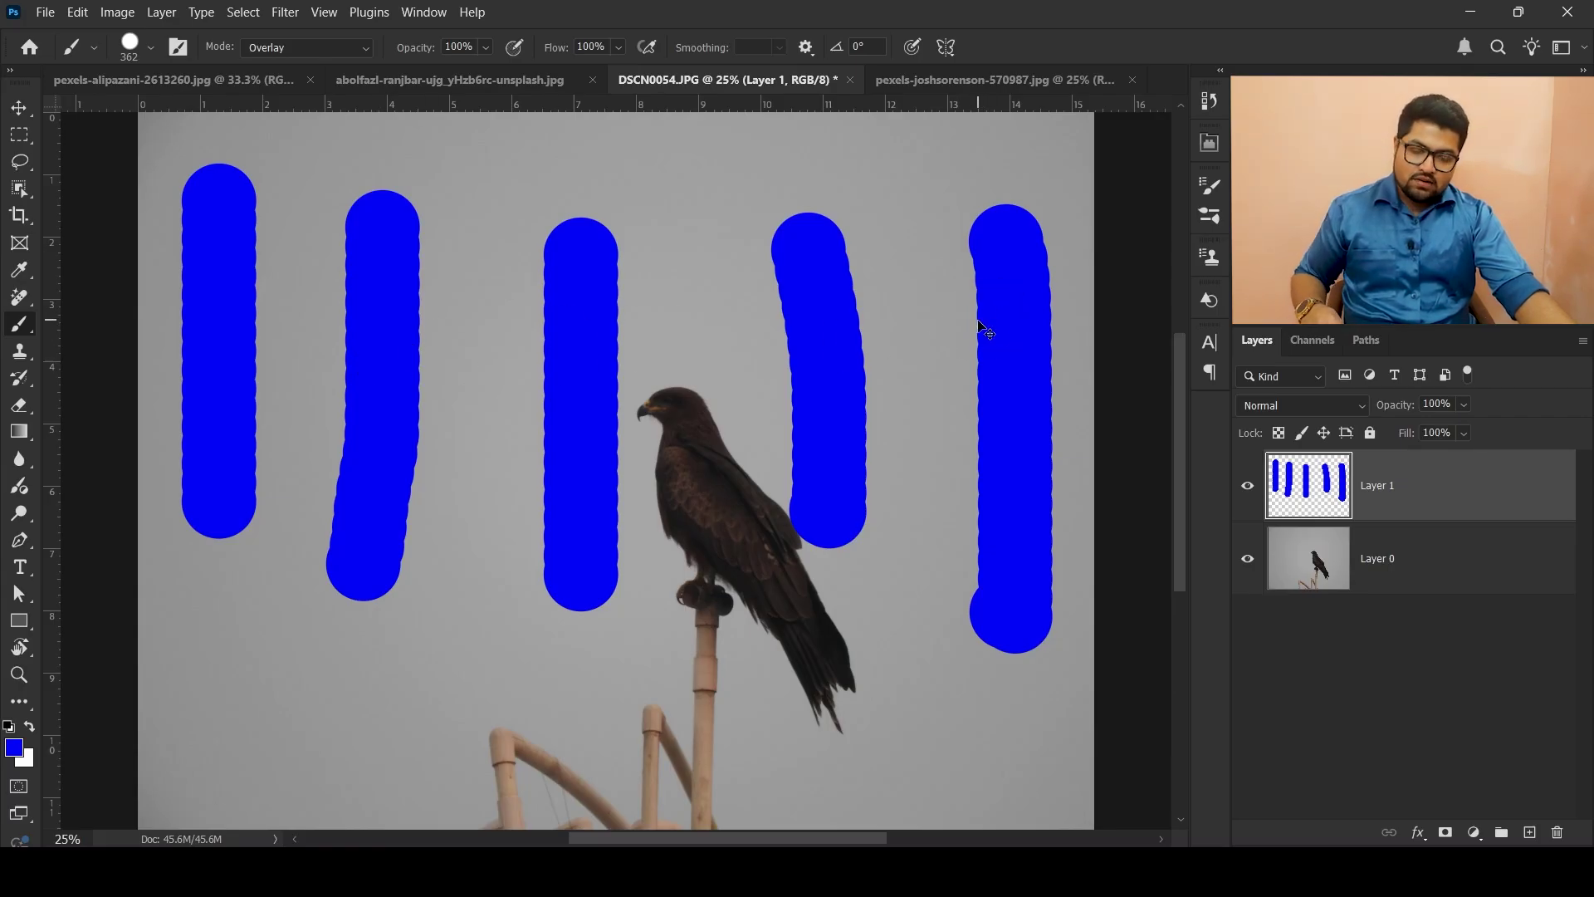
Undo the five vertical blue stripes.
key("ctrl+z")
key("ctrl+z")
key("ctrl+z")
key("ctrl+z")
key("ctrl+z")
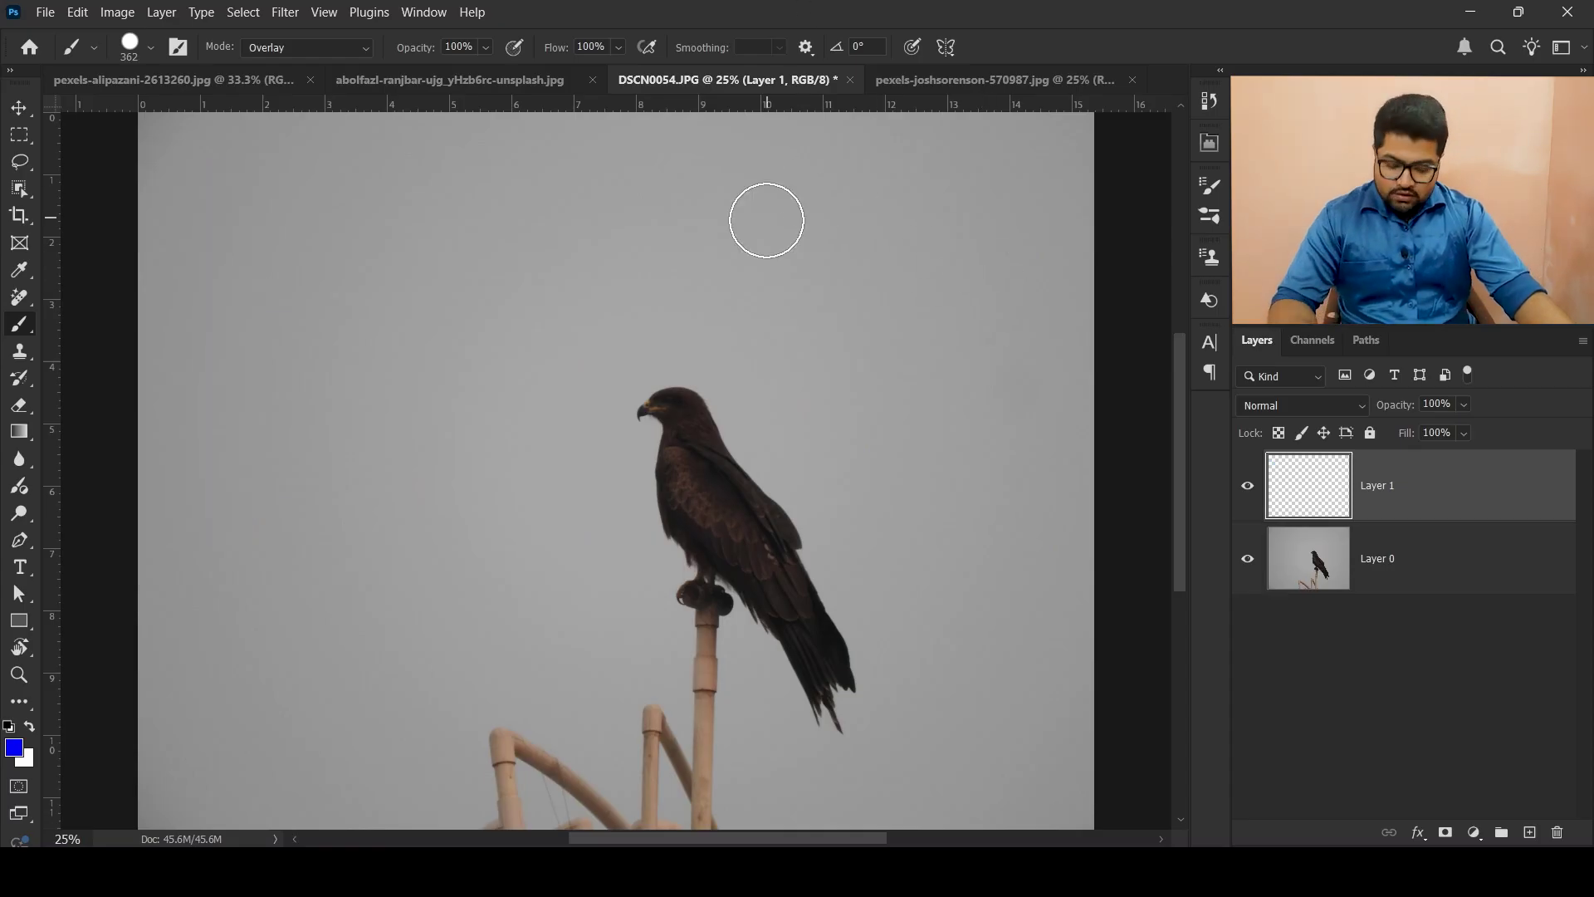
Switch back to the Remove tool with removal after each stroke enabled.
key("j")
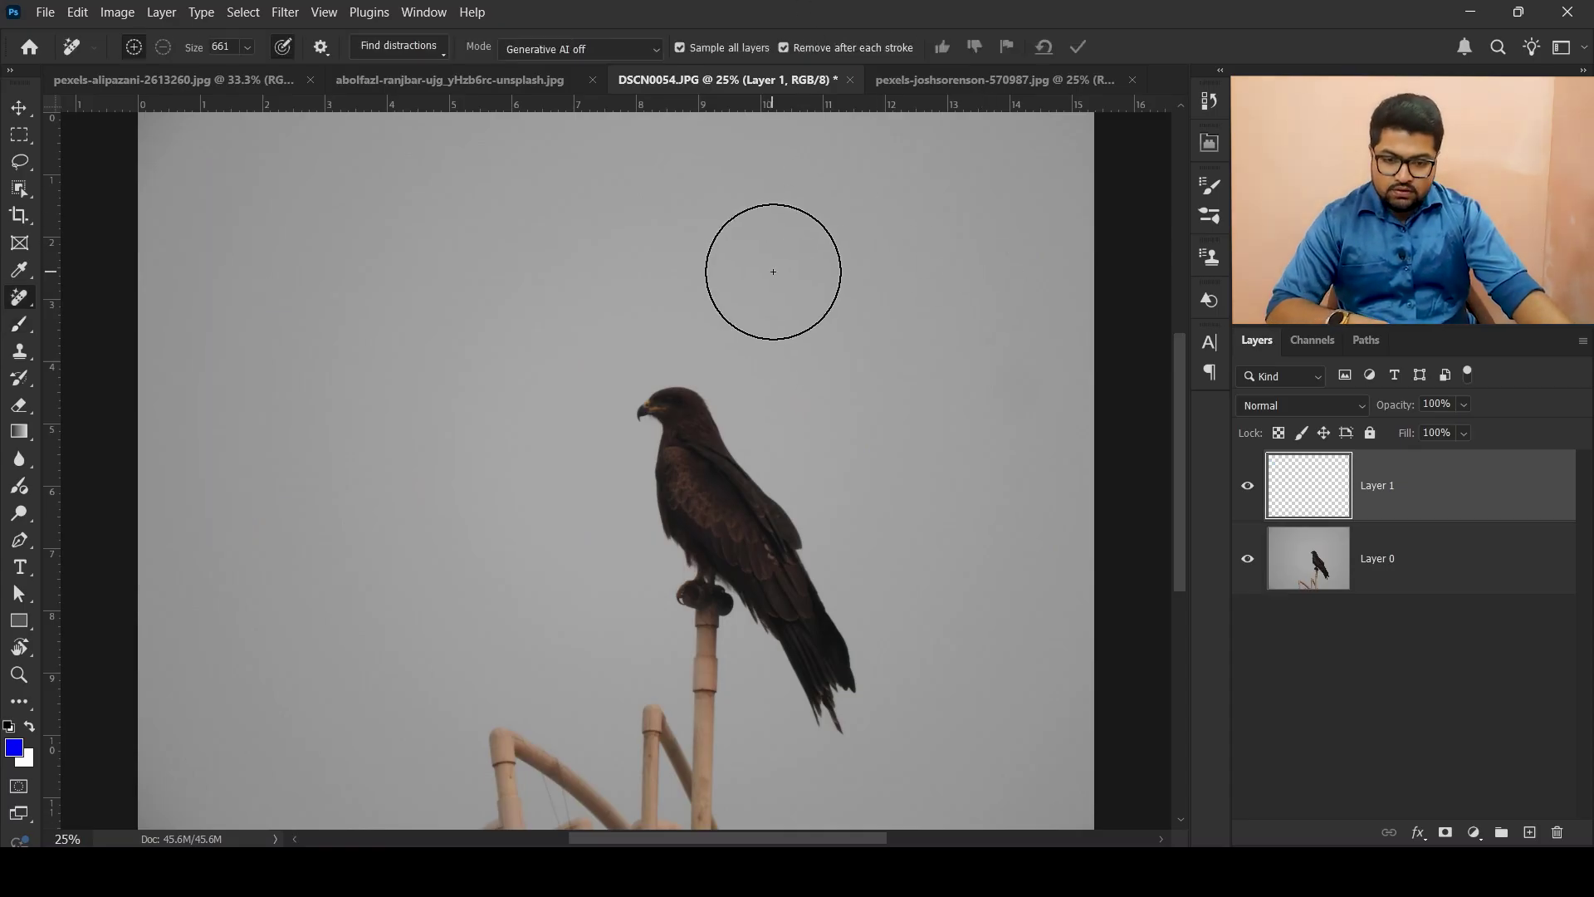
right_click(29, 301)
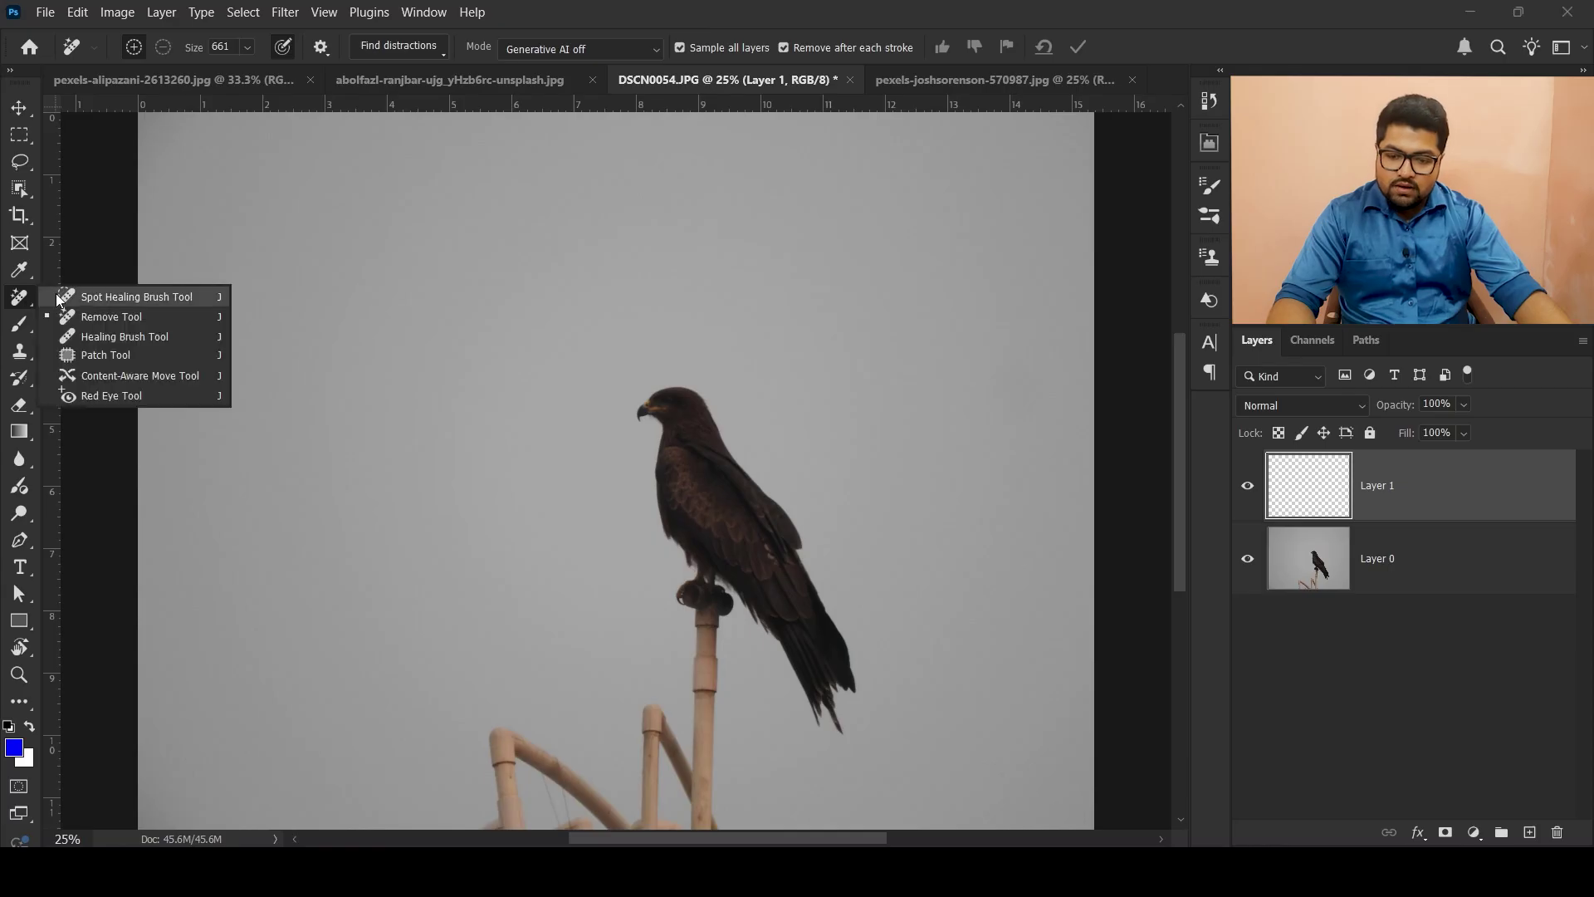
left_click(97, 315)
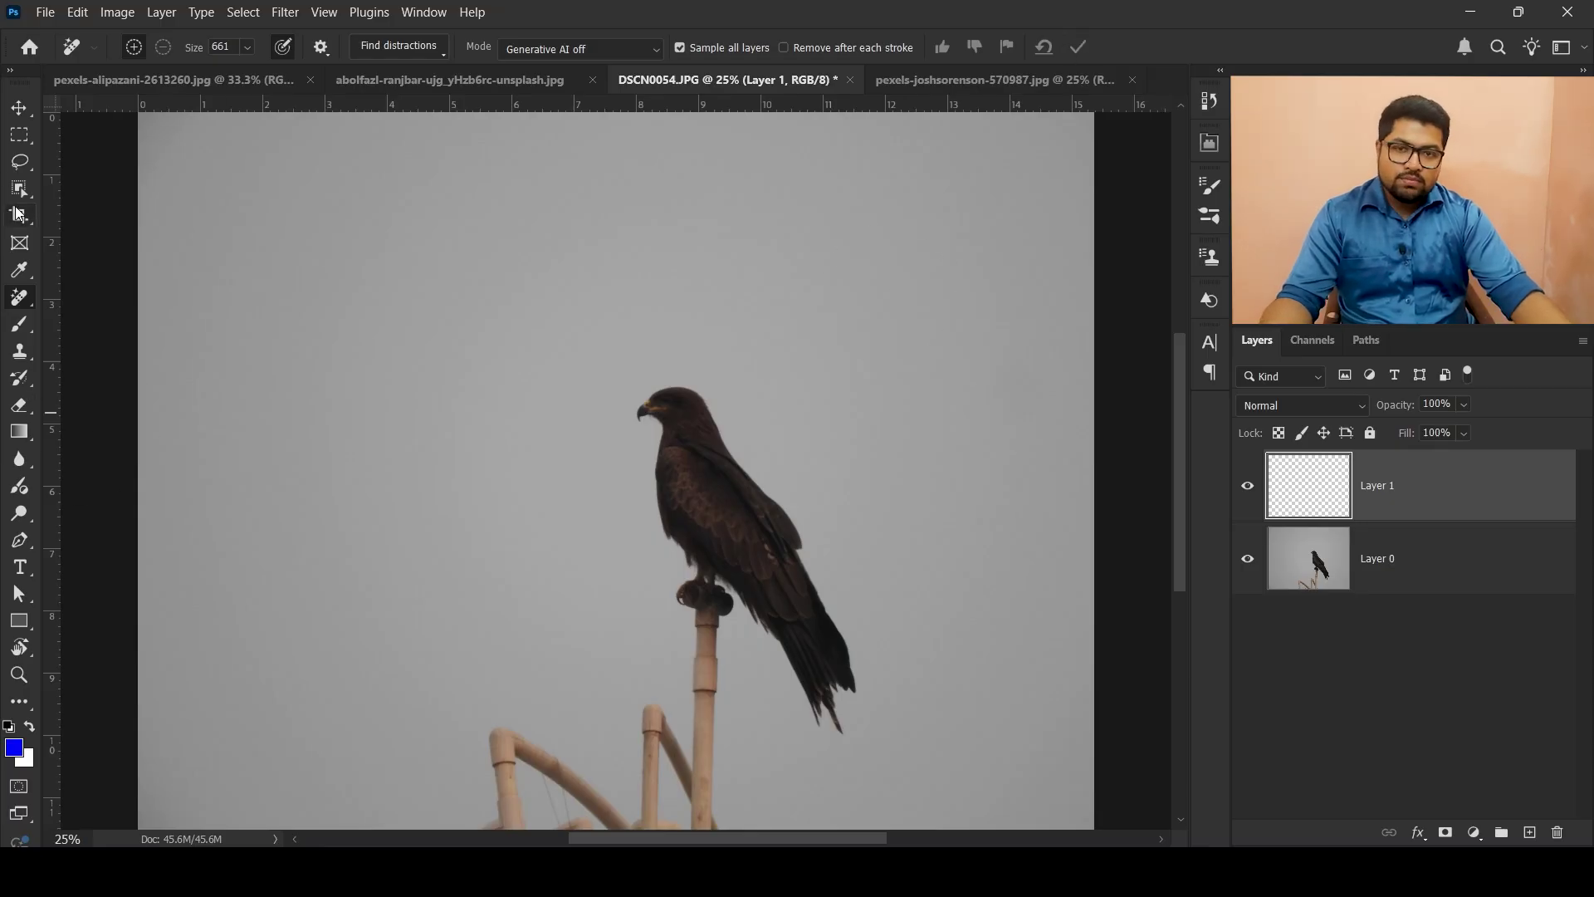
left_click(784, 48)
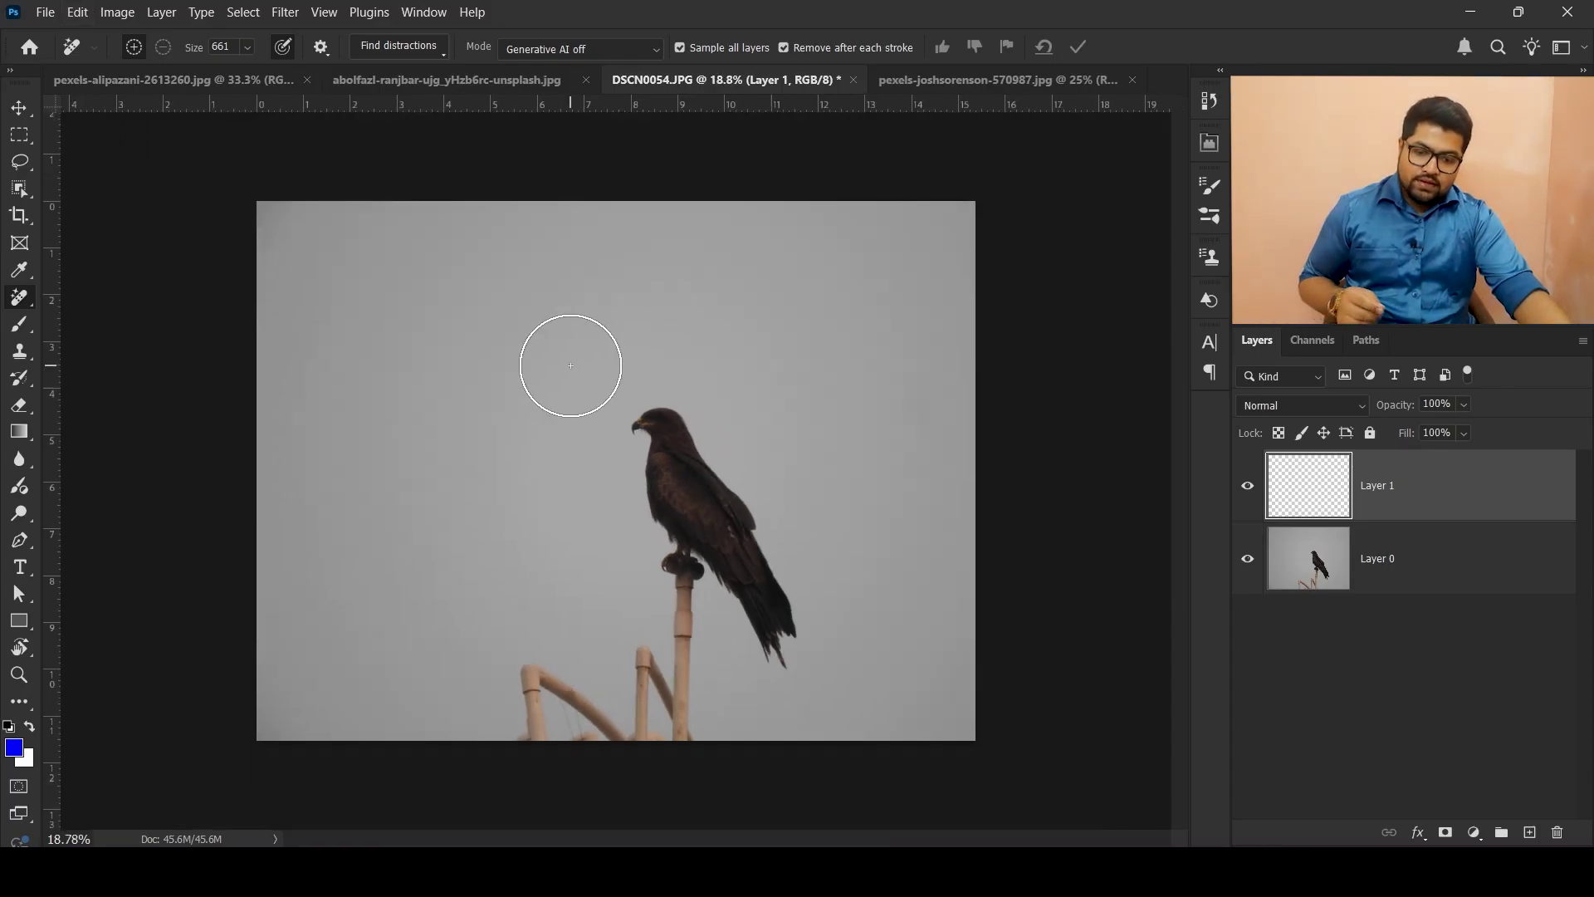
Examine the bird and the wooden poles beneath it up close and in the full photo.
scroll(569, 356, "down", 2)
scroll(712, 463, "up", 1)
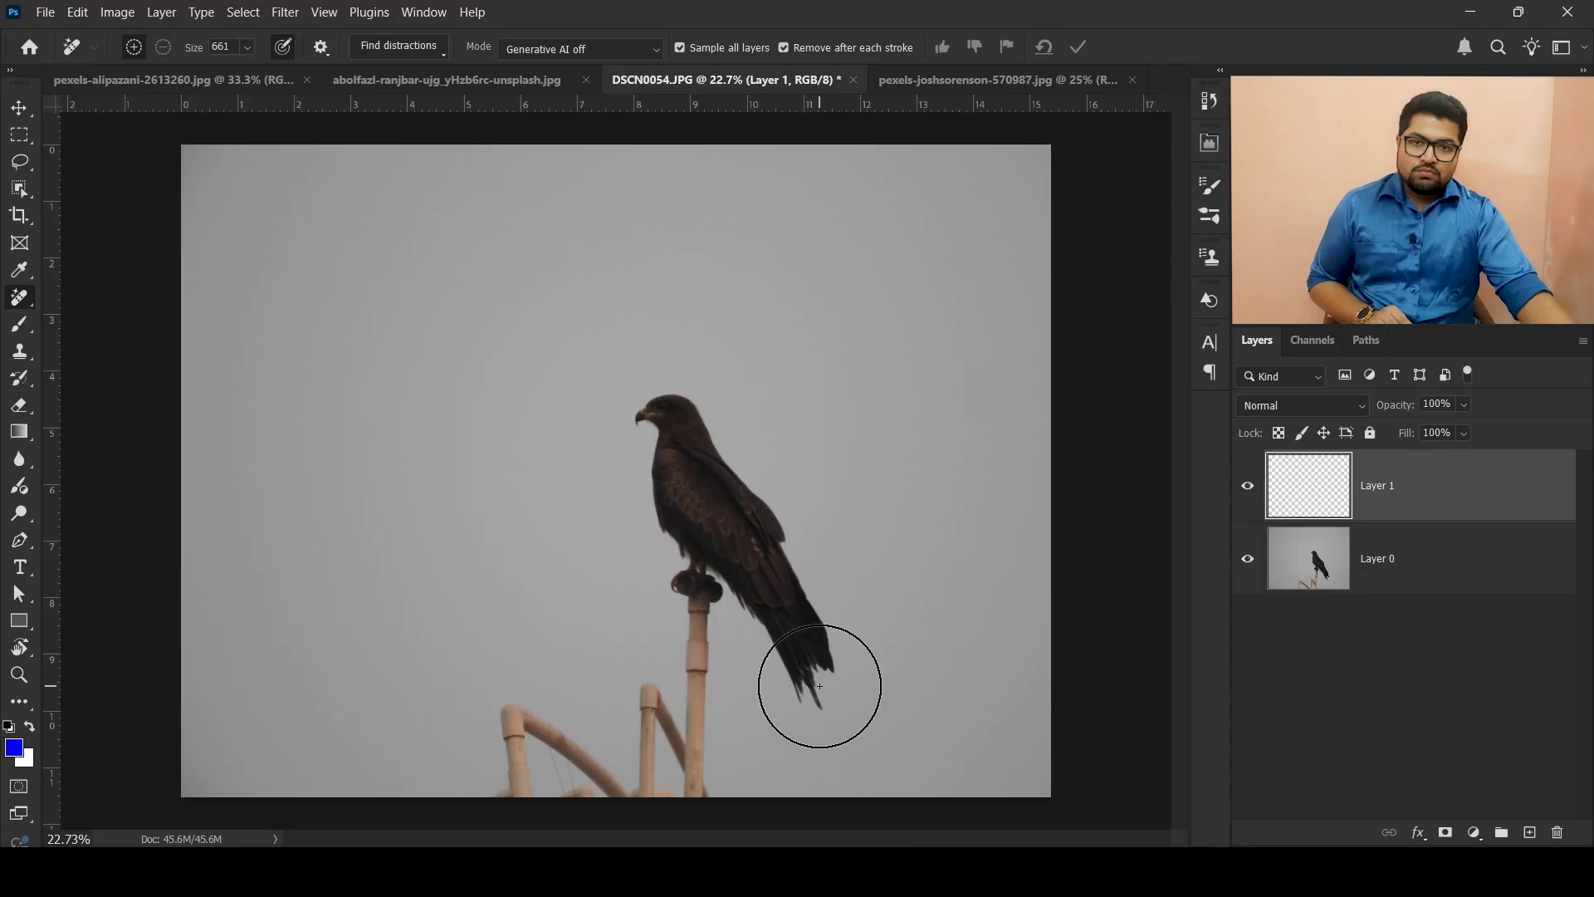
scroll(763, 726, "up", 2)
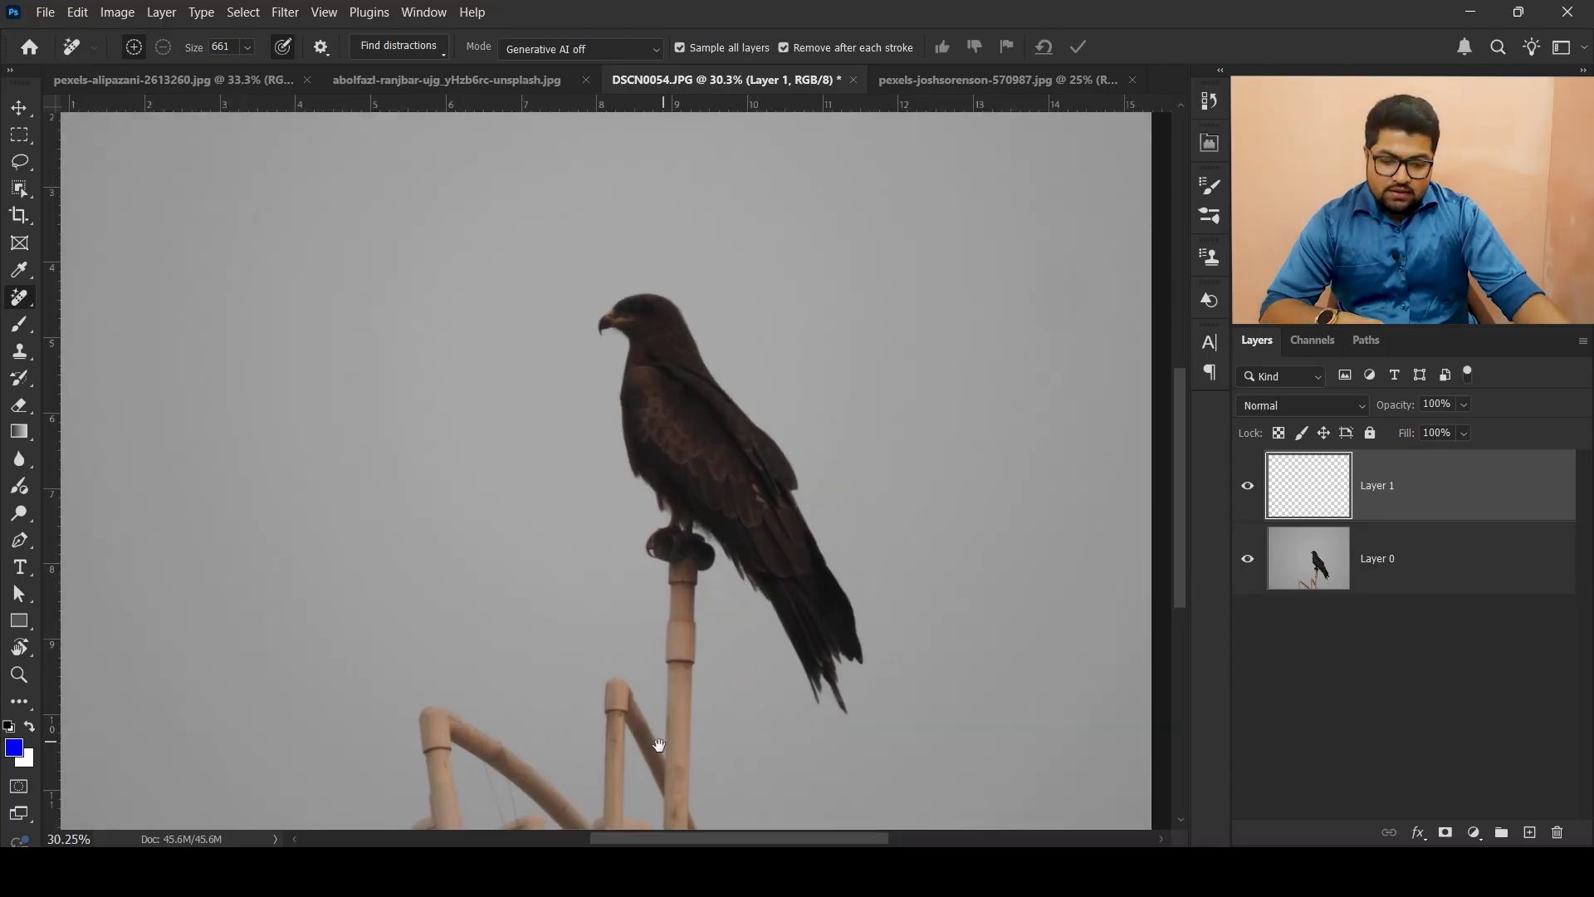
scroll(755, 520, "down", 3)
scroll(712, 523, "up", 1)
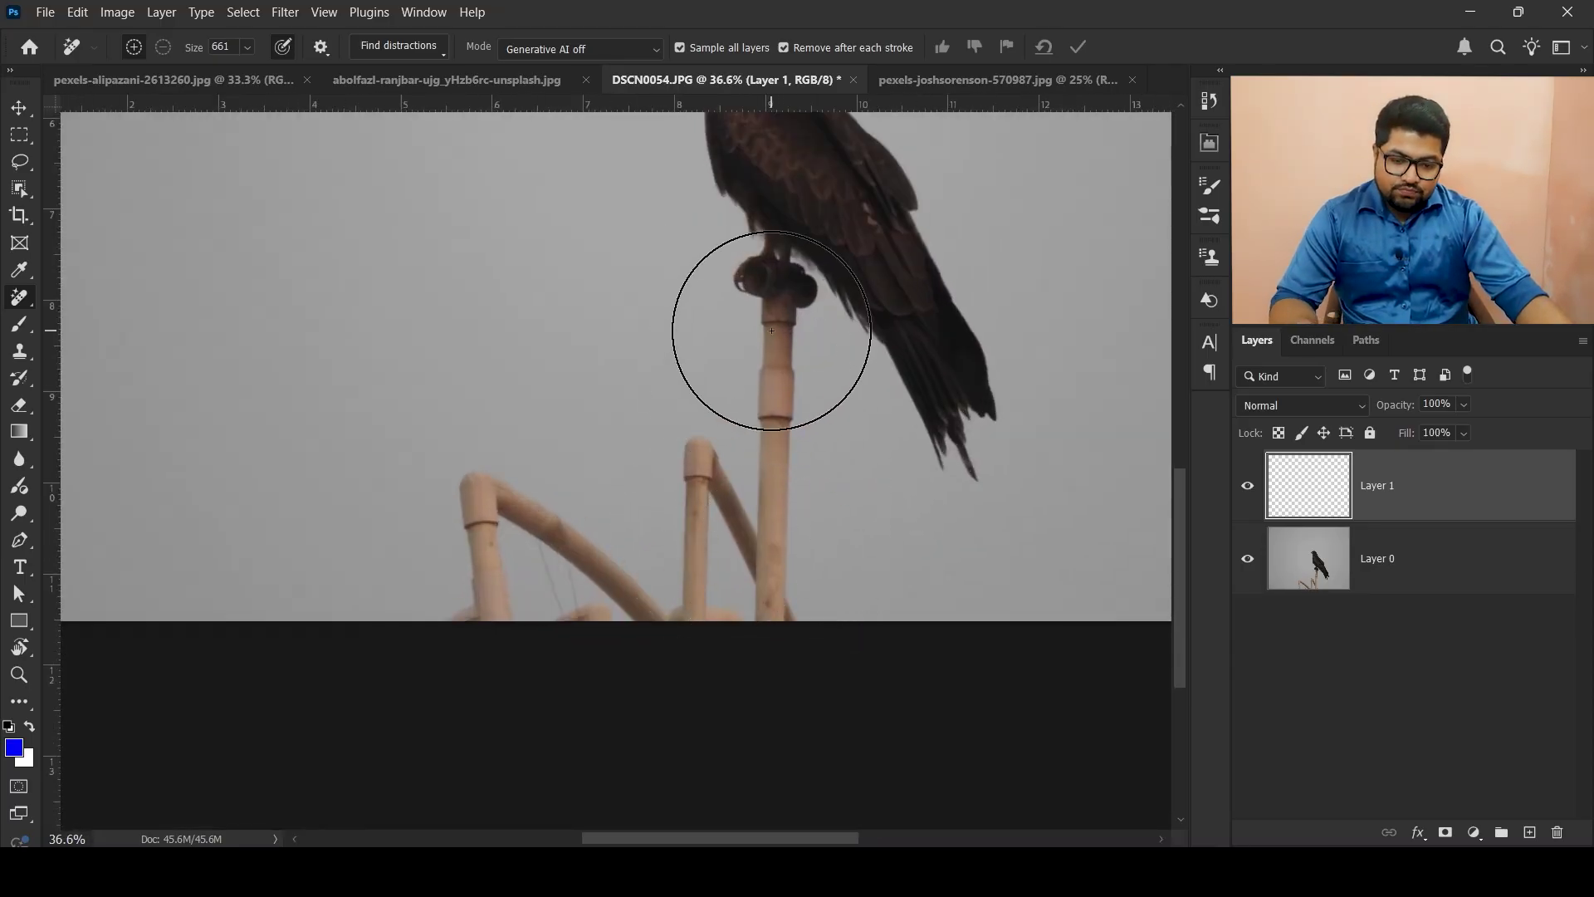
scroll(747, 407, "up", 2)
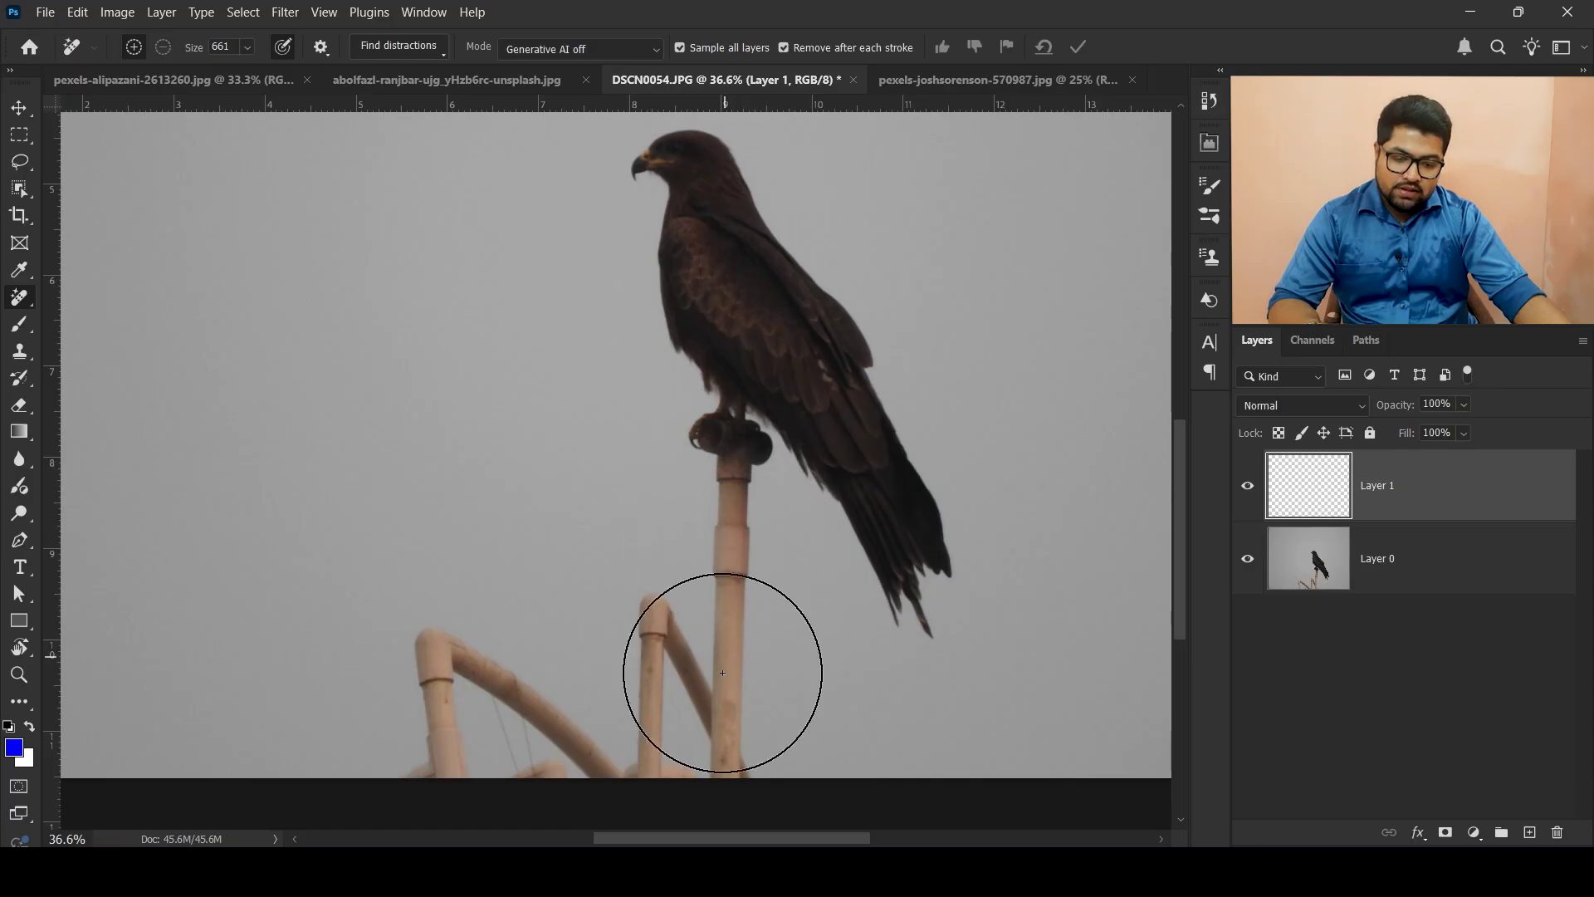
scroll(487, 570, "down", 2)
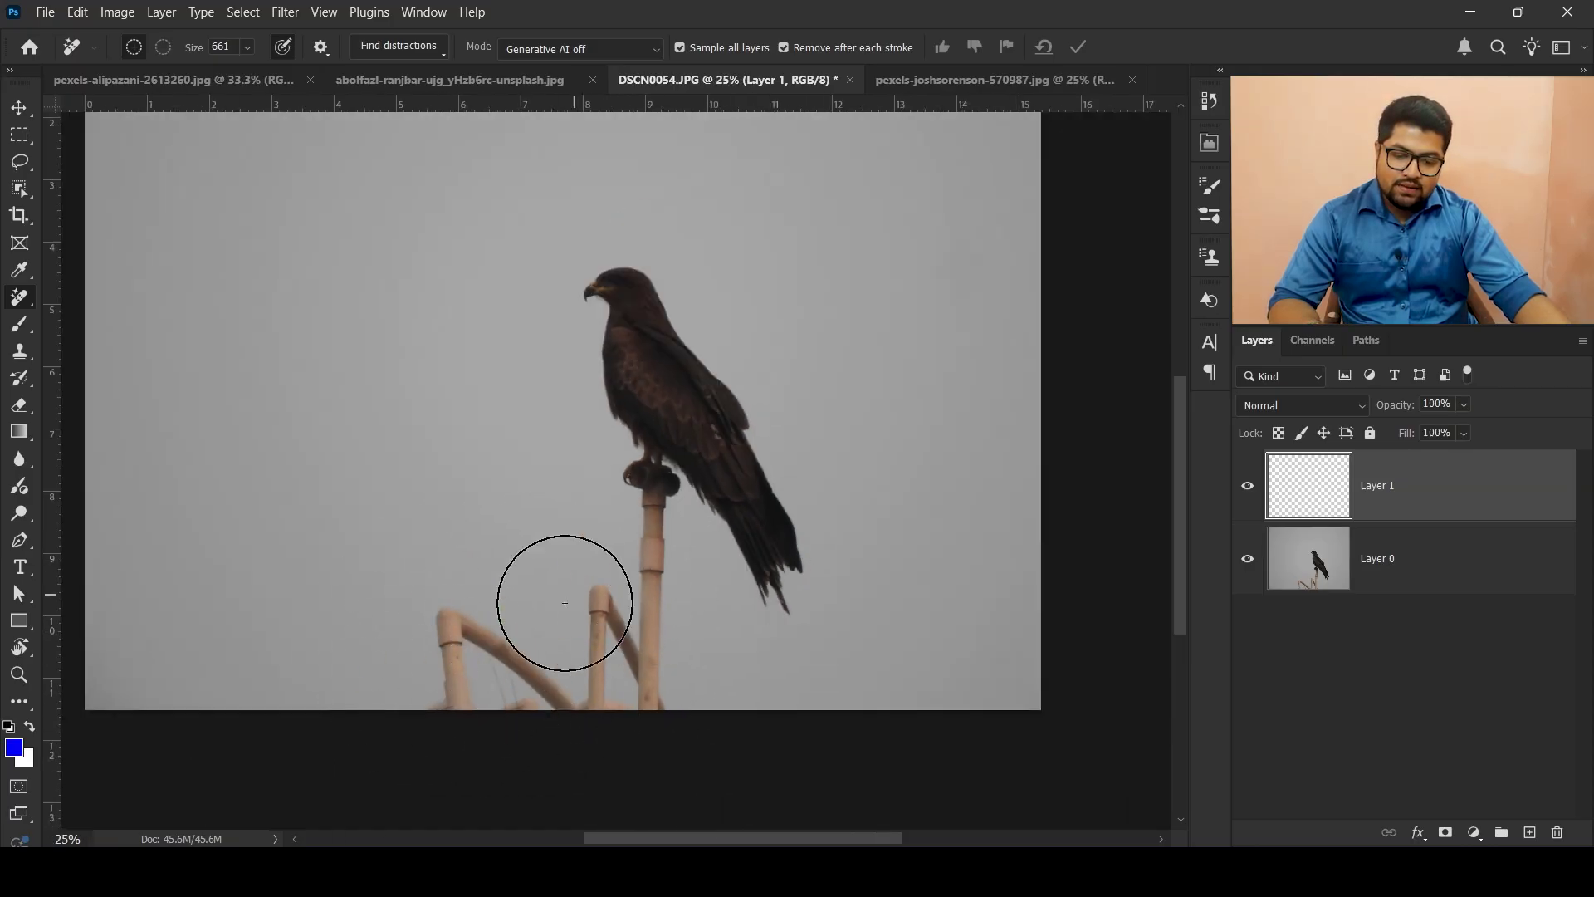
scroll(583, 639, "down", 1)
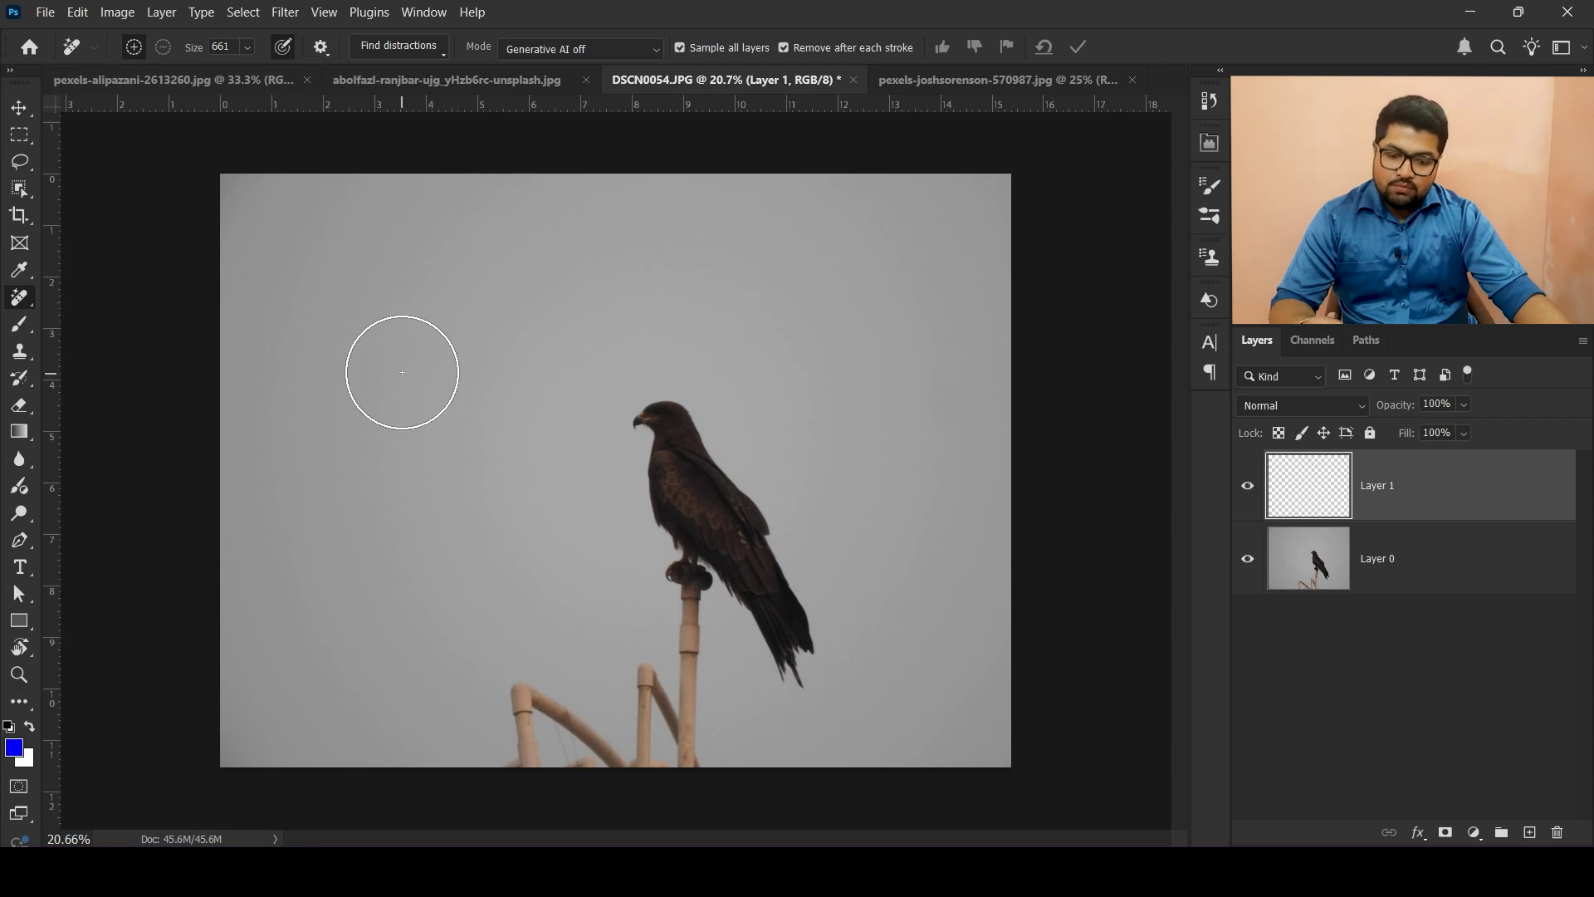
scroll(557, 631, "up", 2)
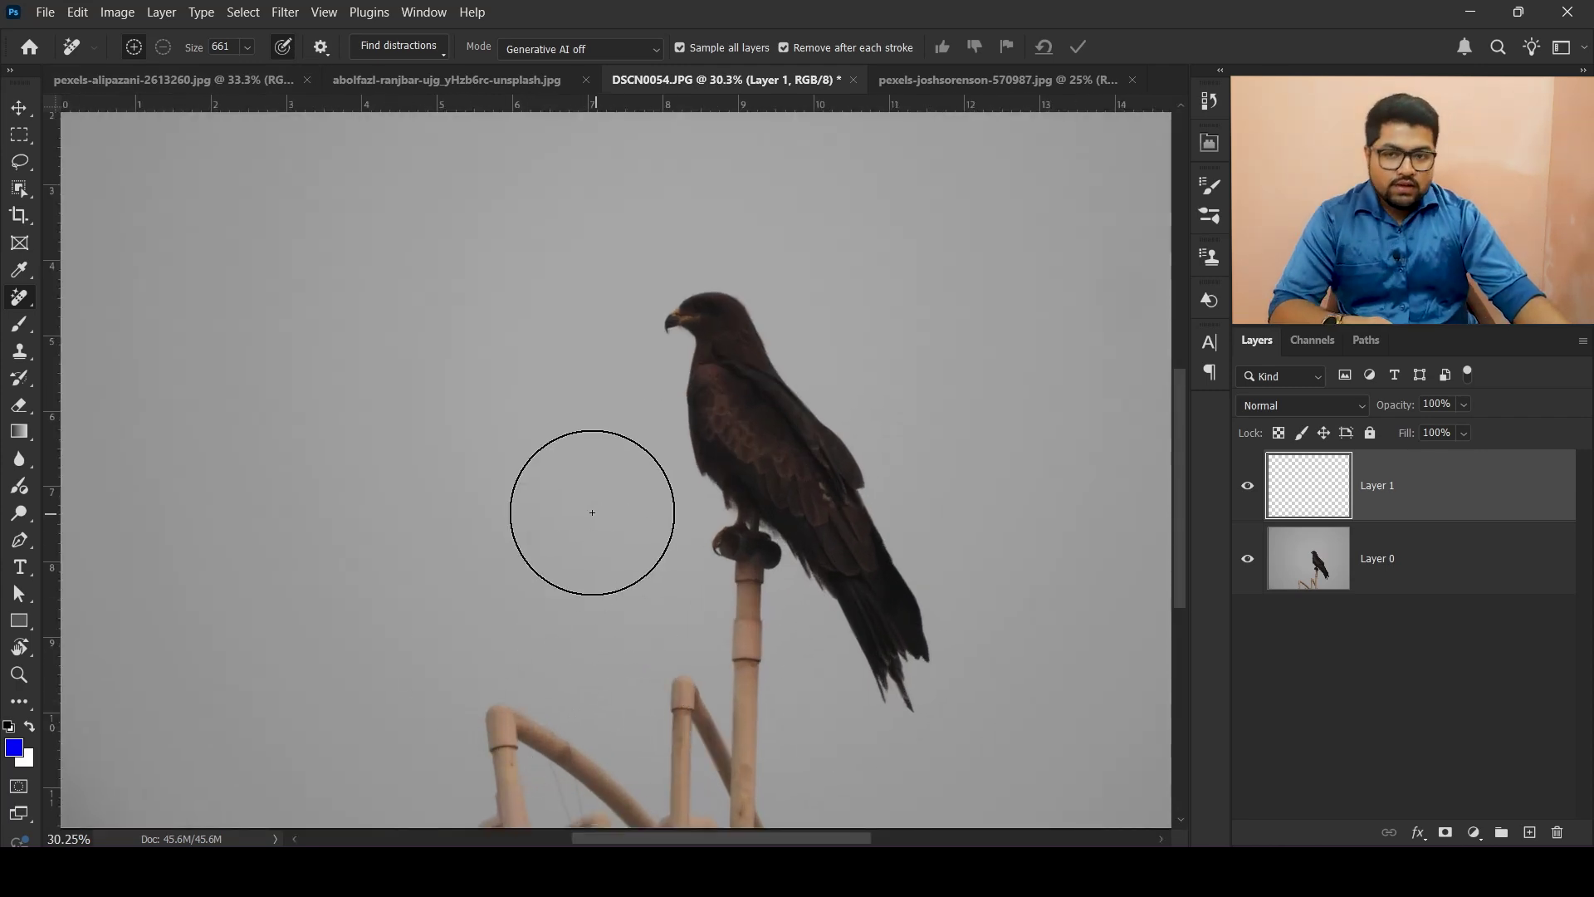
scroll(519, 224, "down", 2)
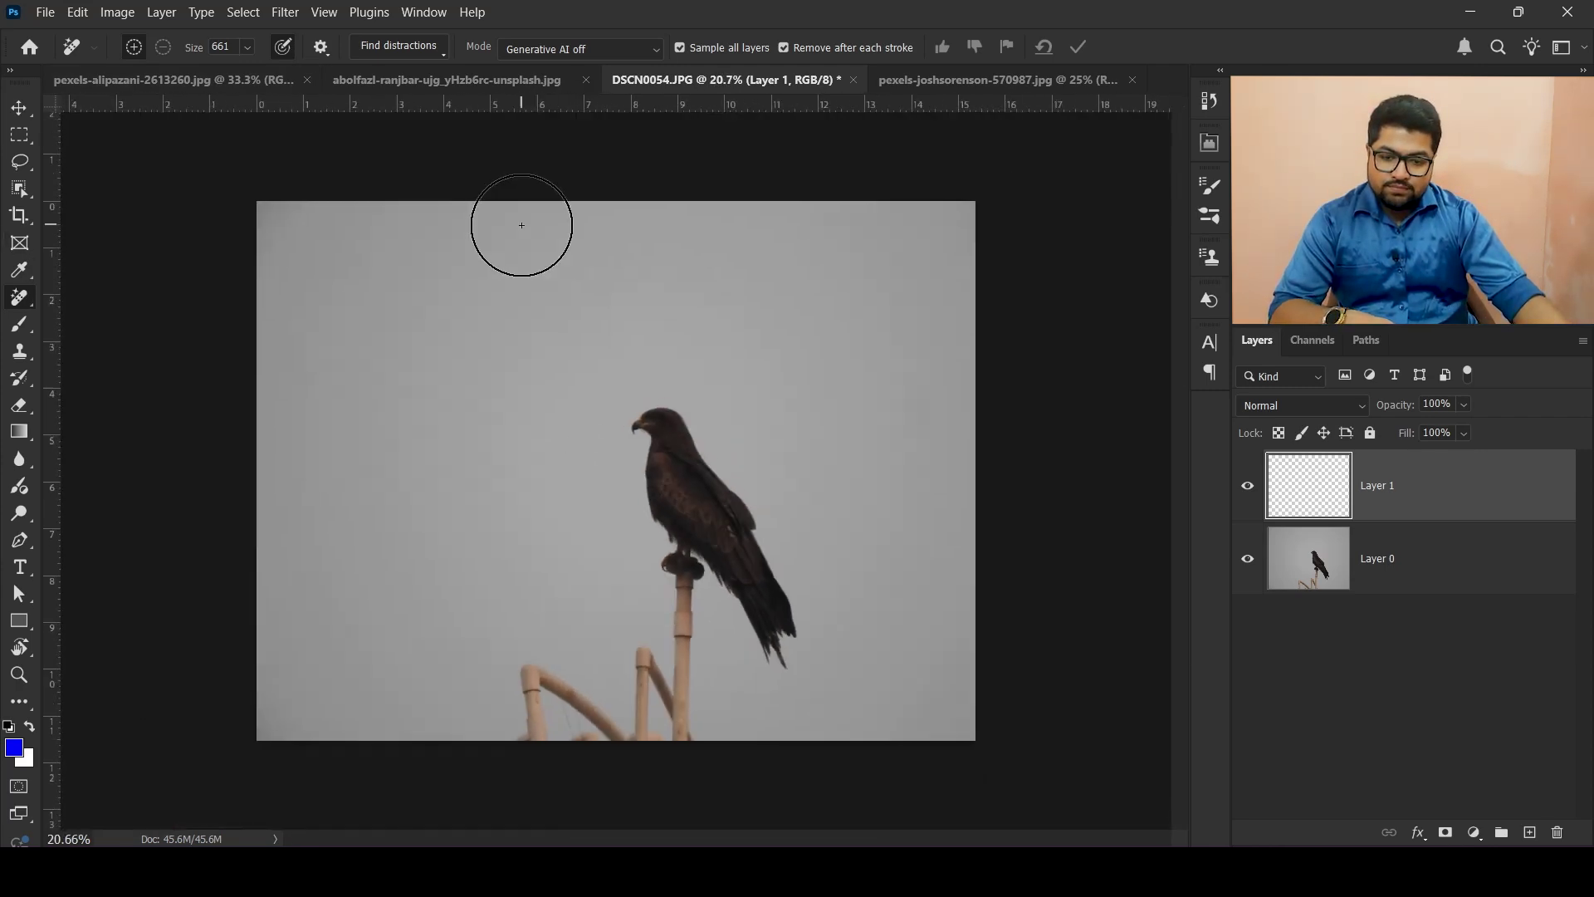
scroll(637, 713, "up", 2)
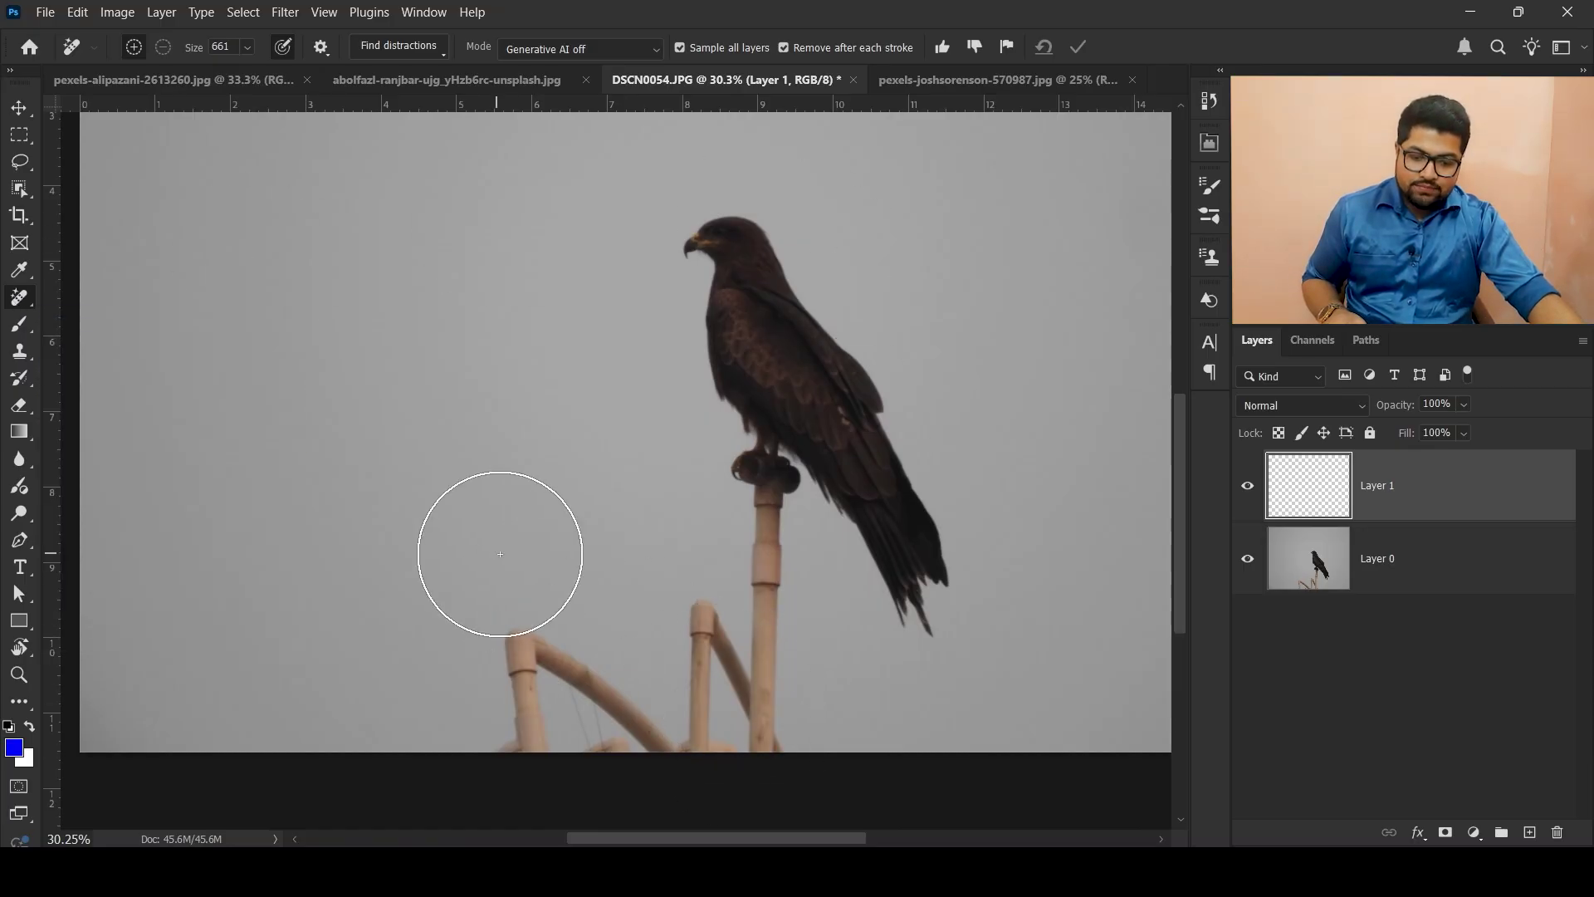
Reduce the Remove tool's brush size to 218 and remove the leftmost upright pole below the bird onto the new layer.
key("bracketleft")
key("bracketleft")
key("bracketleft")
key("bracketleft")
left_click_drag(544, 677, 521, 694)
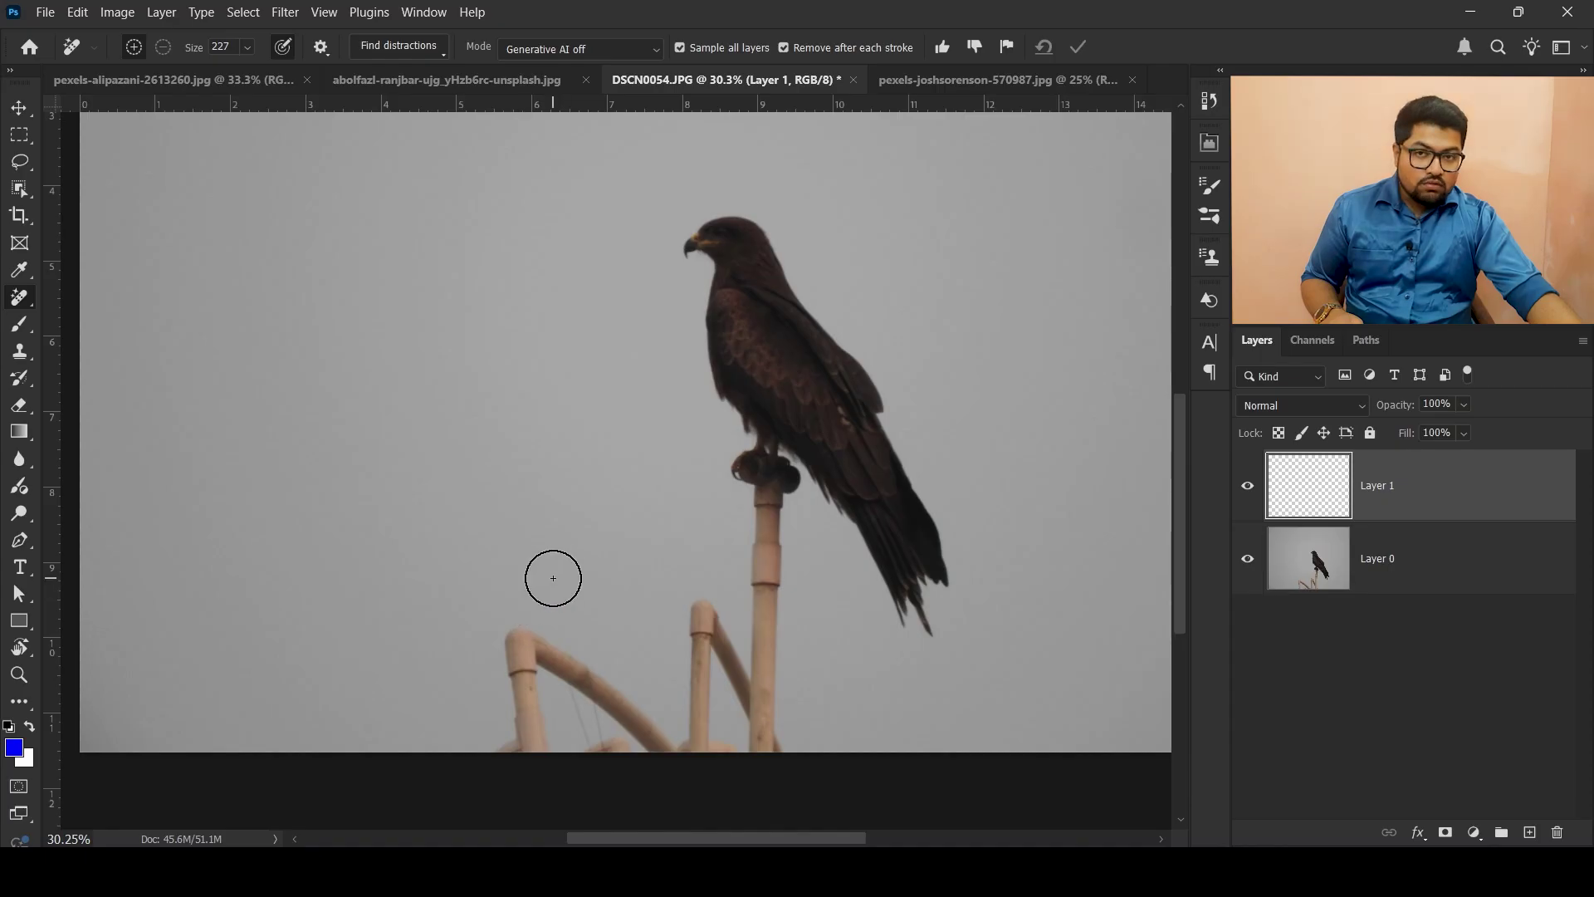
left_click_drag(434, 462, 594, 494)
left_click_drag(483, 501, 290, 515)
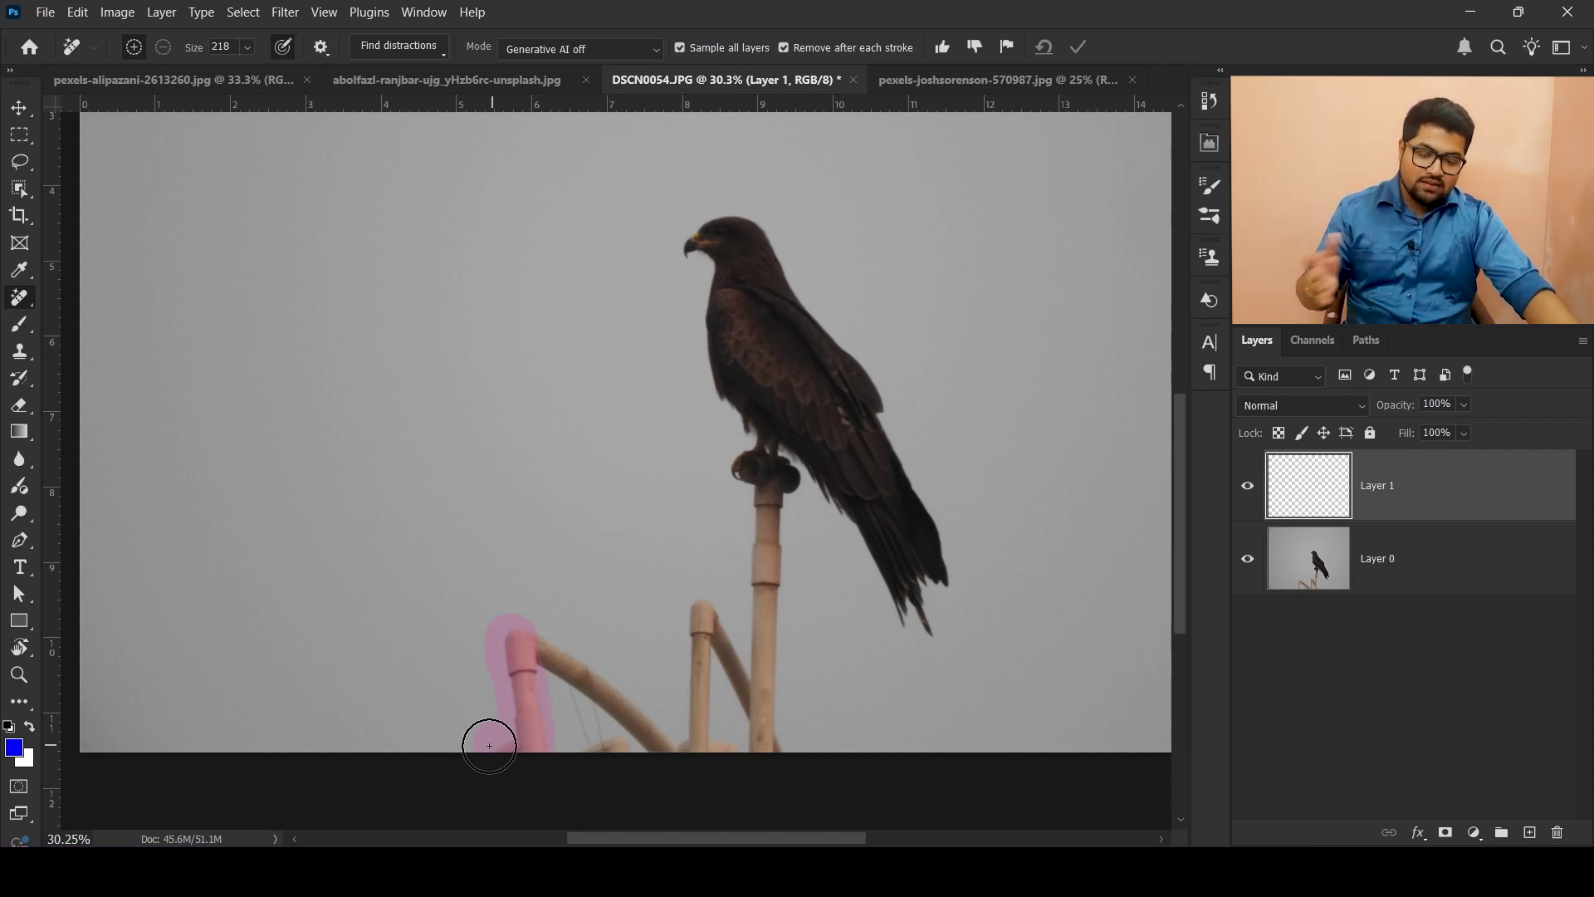
scroll(561, 693, "down", 3)
scroll(657, 482, "up", 1)
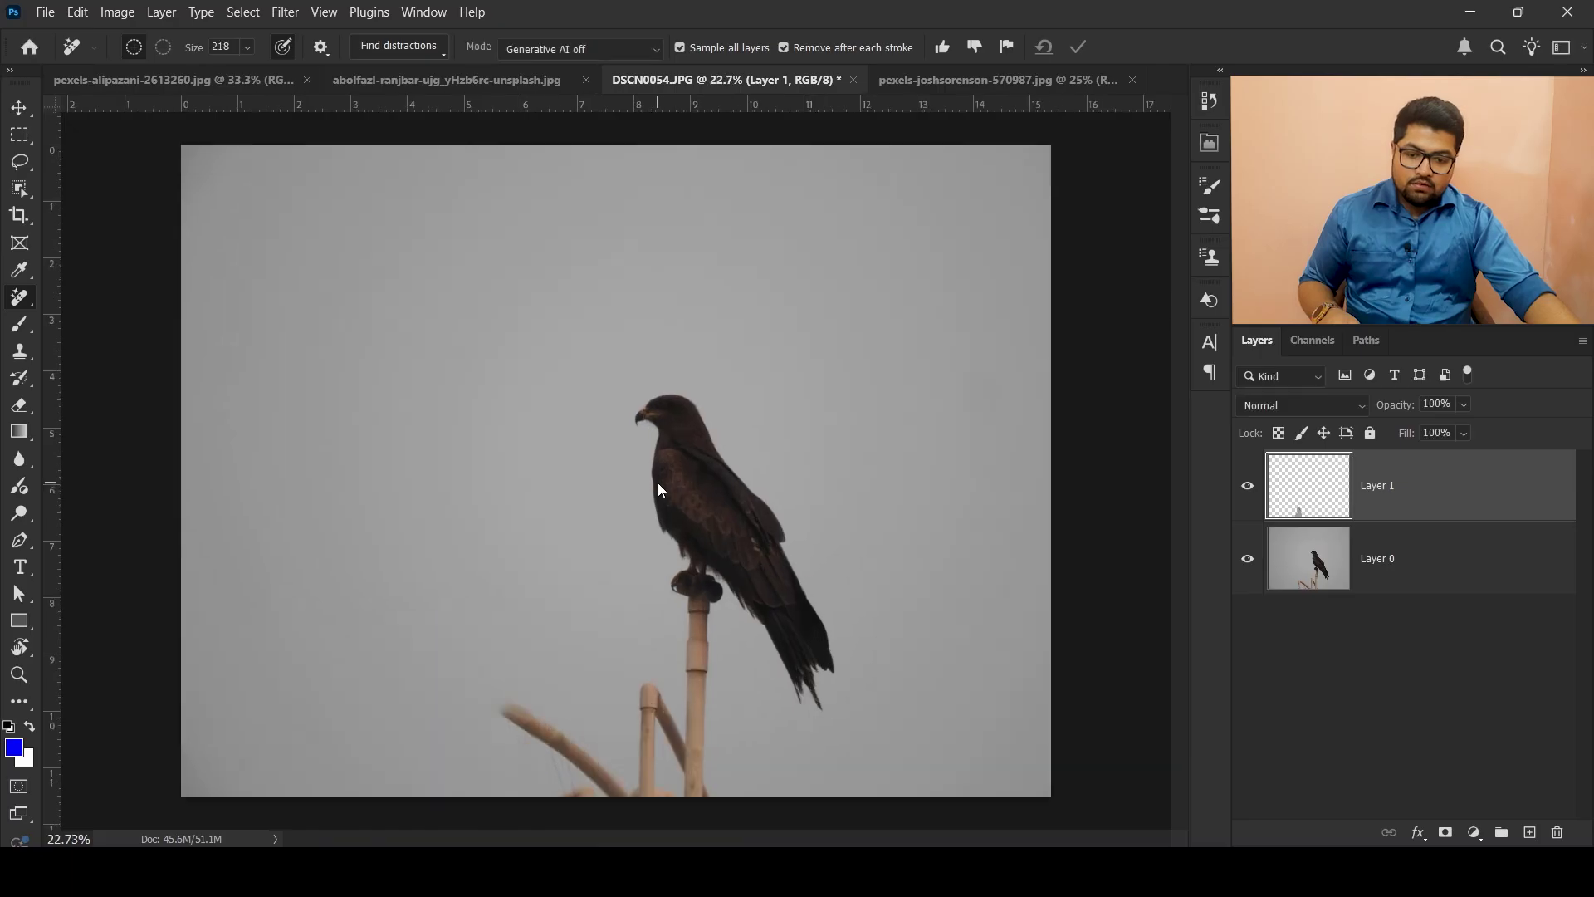
scroll(598, 748, "up", 3)
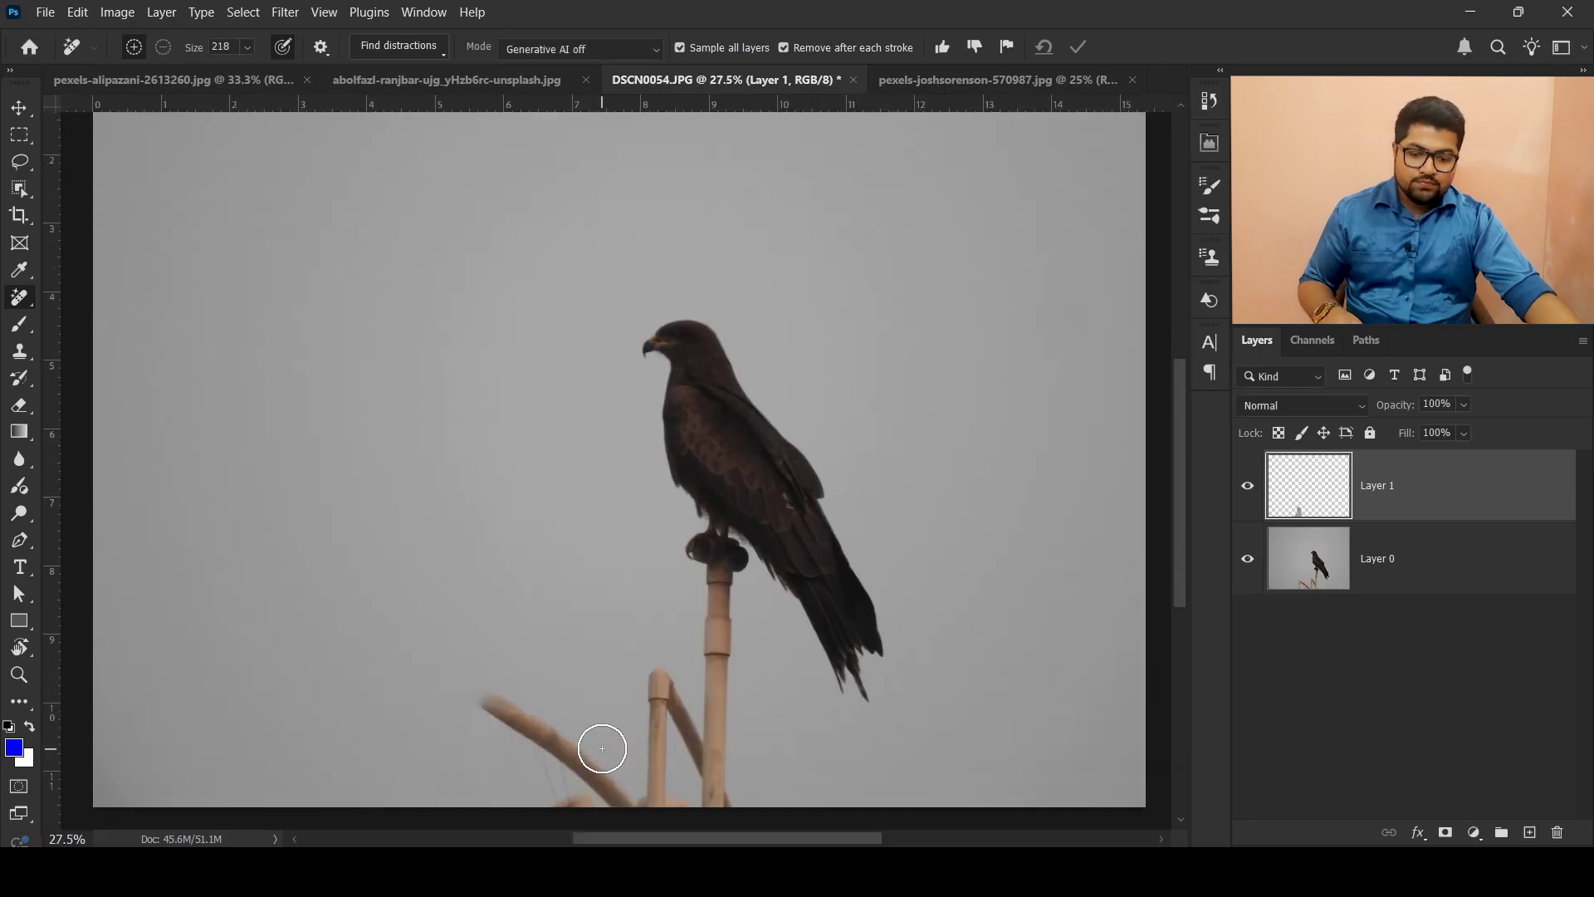
Hide and show Layer 1 repeatedly to compare the photo with and without the leftmost upright pole.
left_click_drag(649, 711, 695, 633)
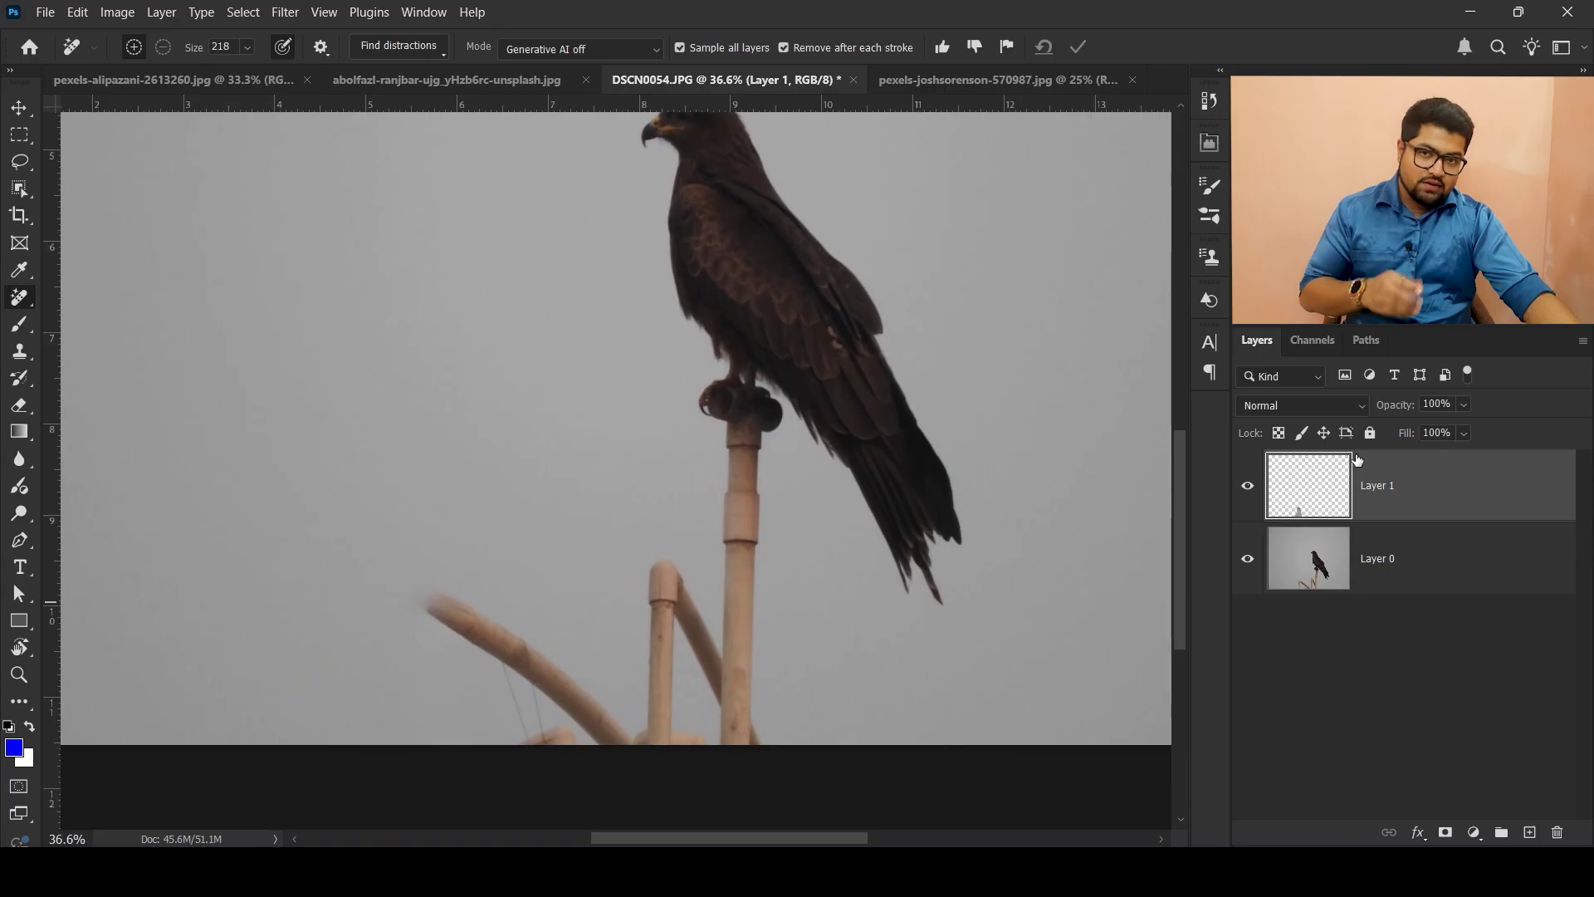
left_click(1248, 485)
left_click(1248, 486)
left_click(1249, 485)
left_click(1249, 486)
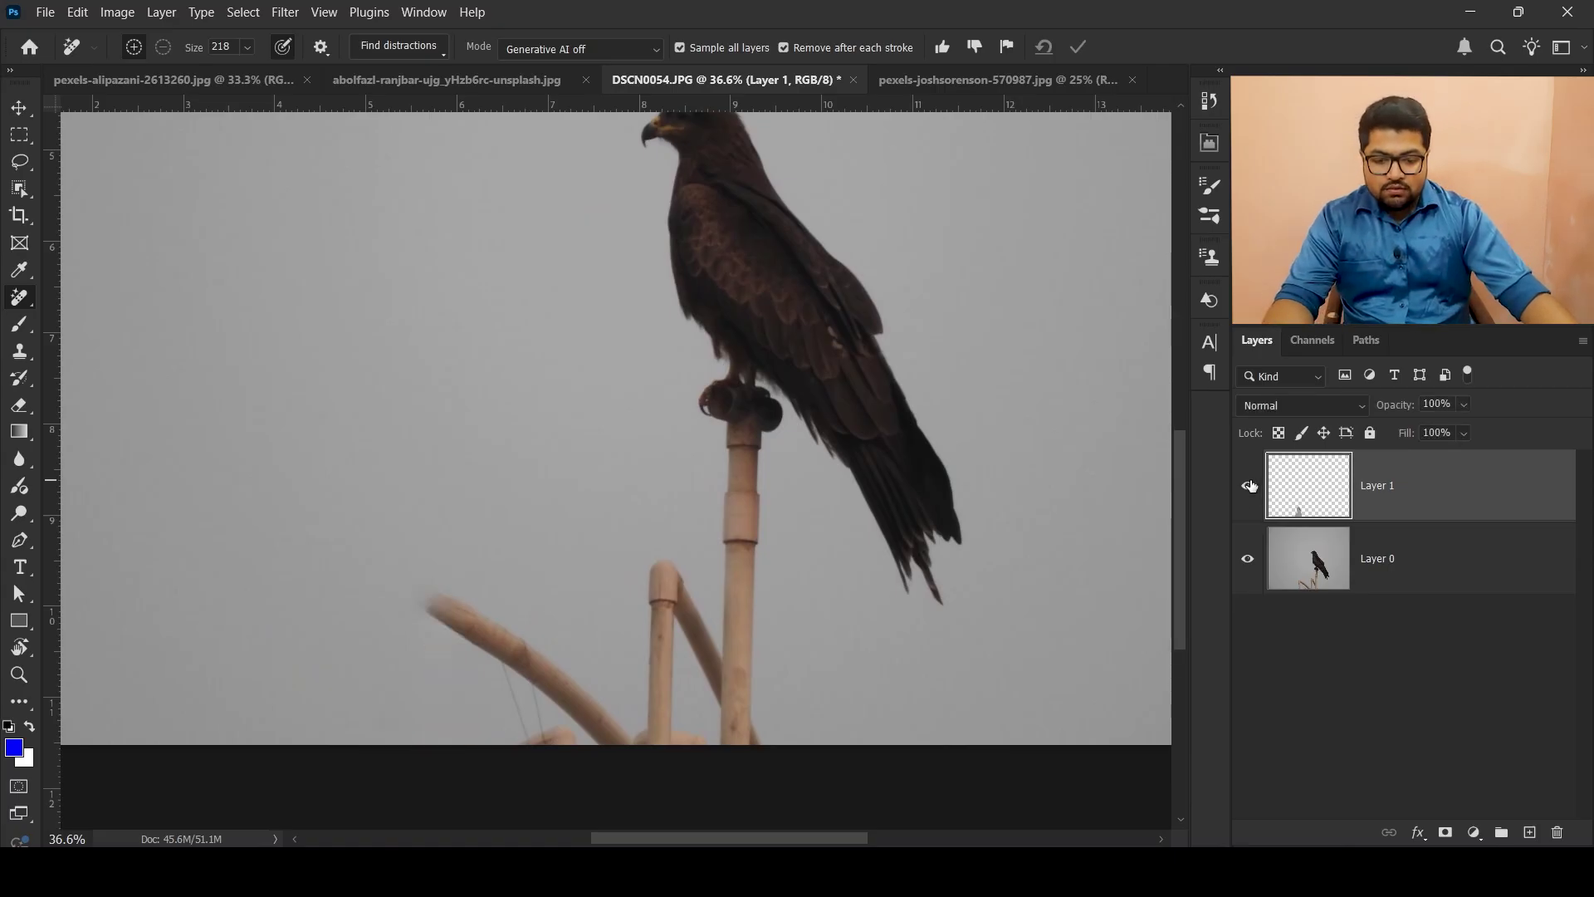
left_click(1249, 486)
left_click(1250, 486)
left_click(1250, 486)
left_click(1249, 486)
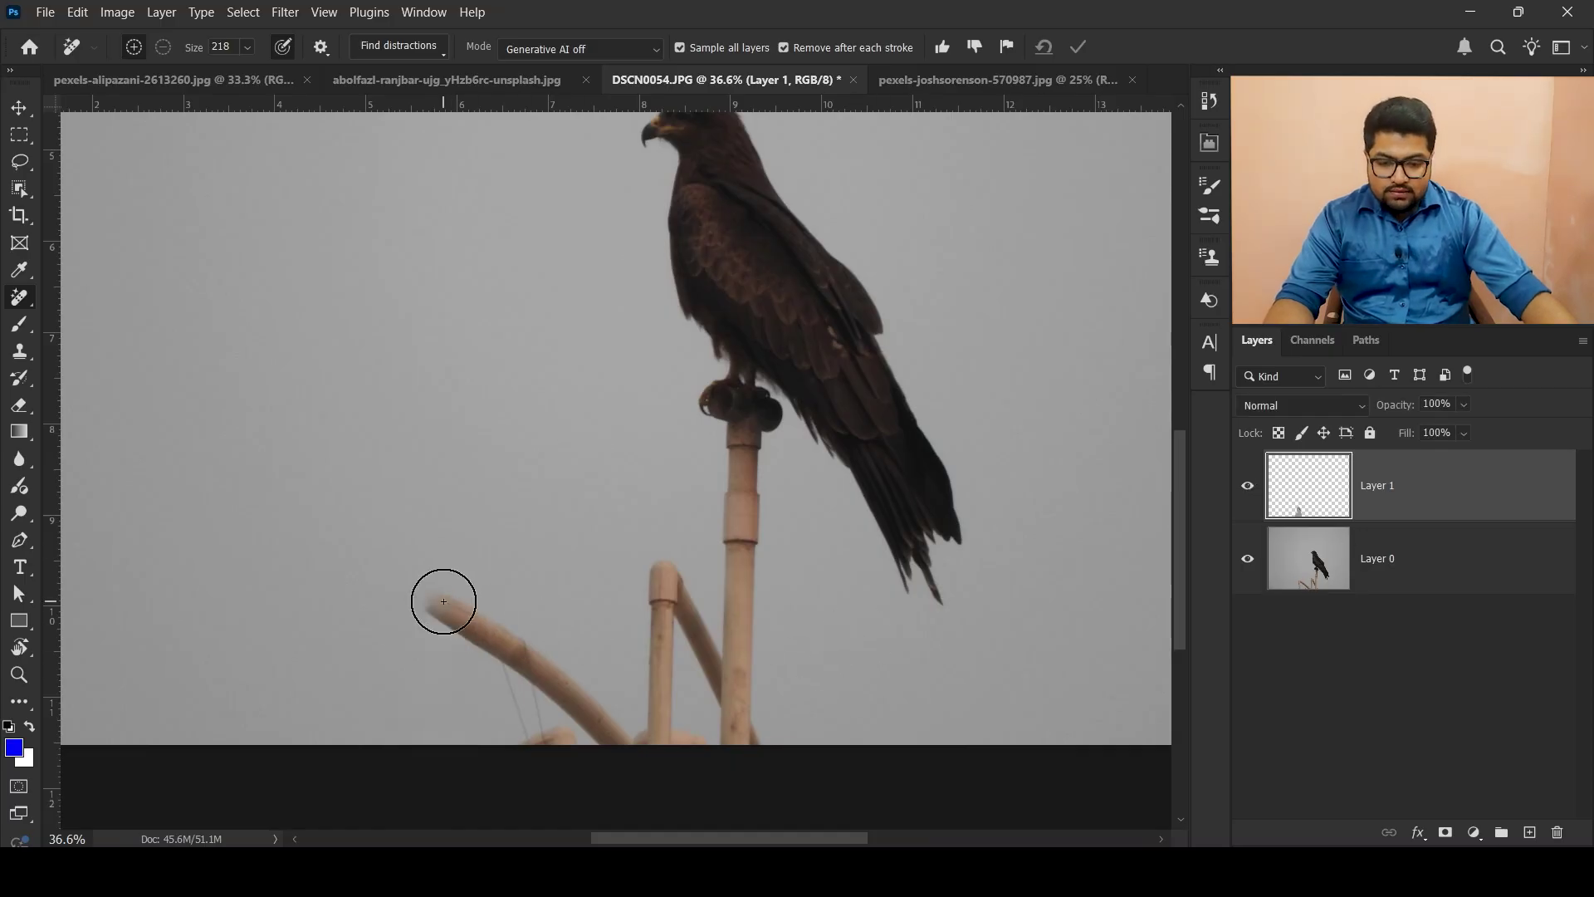
Remove the curved slanting pole and the thin strands beneath it on Layer 1 with the Remove tool.
mouse_move(446, 601)
left_mouse_down()
mouse_move(590, 686)
mouse_move(613, 733)
mouse_move(555, 736)
mouse_move(502, 698)
mouse_move(495, 651)
mouse_move(544, 699)
left_mouse_up()
scroll(664, 606, "down", 3)
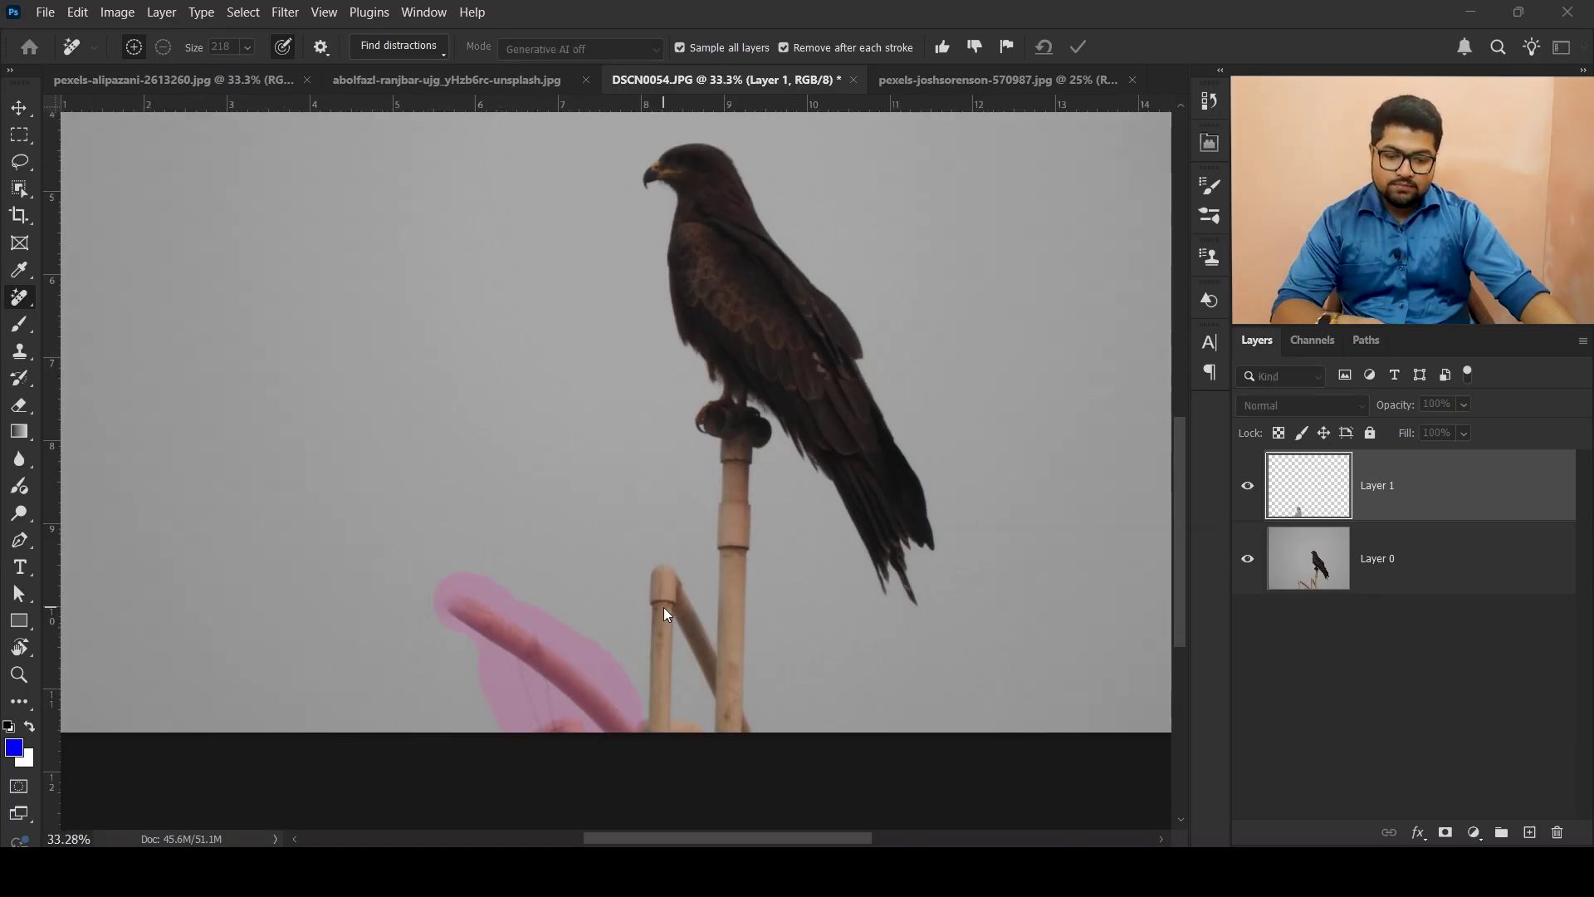
Toggle Layer 1's visibility to compare the photo before and after the curved pole's removal.
left_click(1247, 488)
left_click(1247, 490)
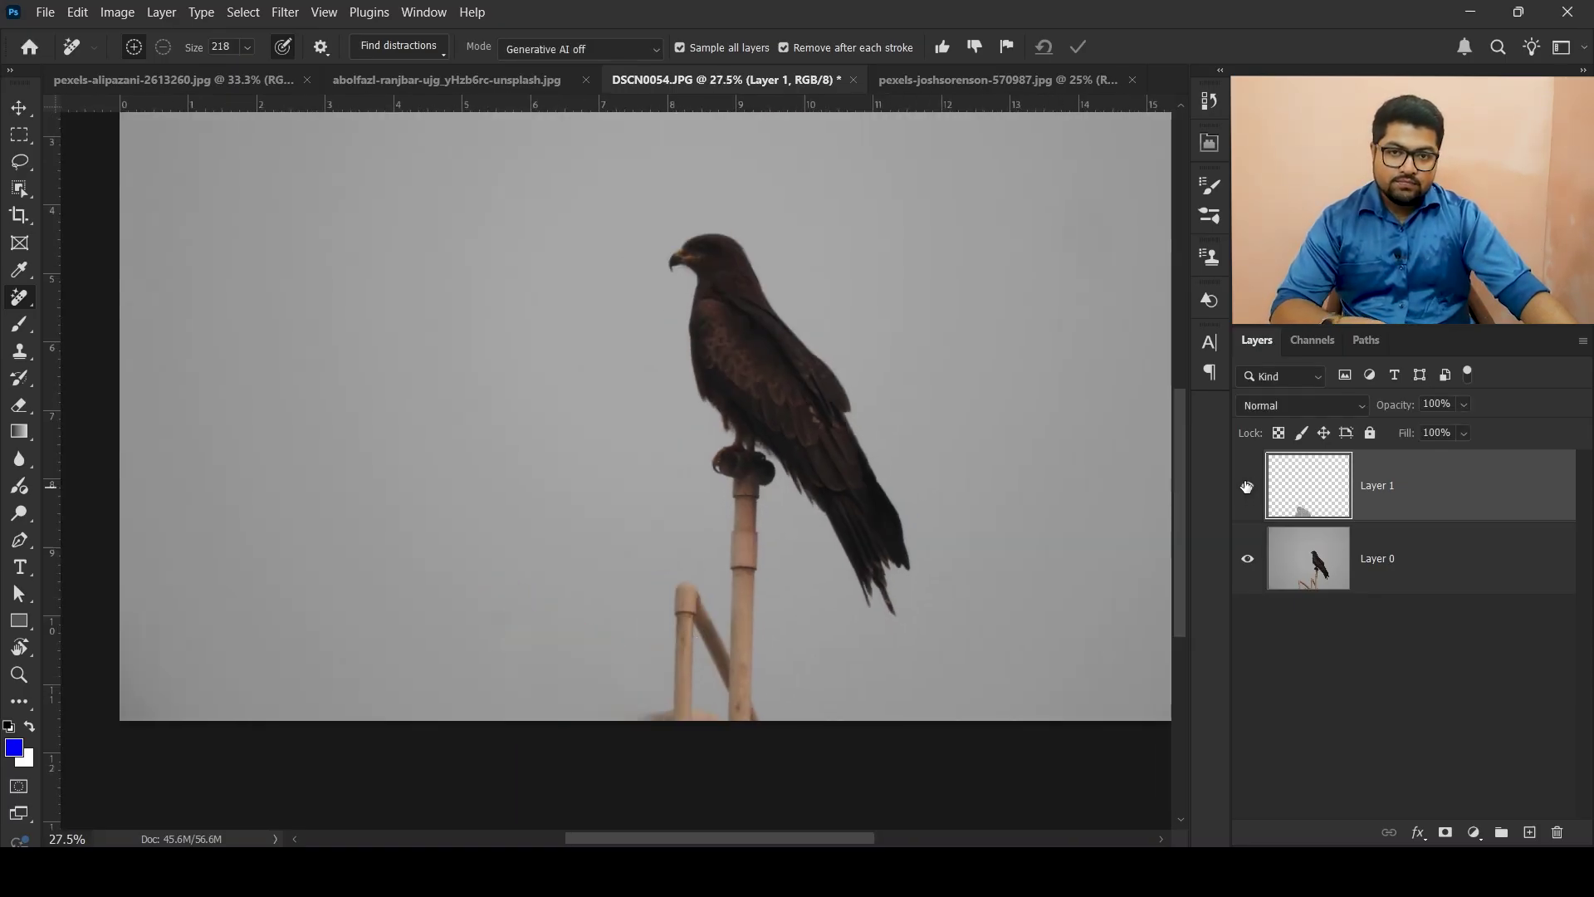
left_click(1247, 486)
left_click(1247, 485)
left_click(1247, 486)
left_click(1247, 485)
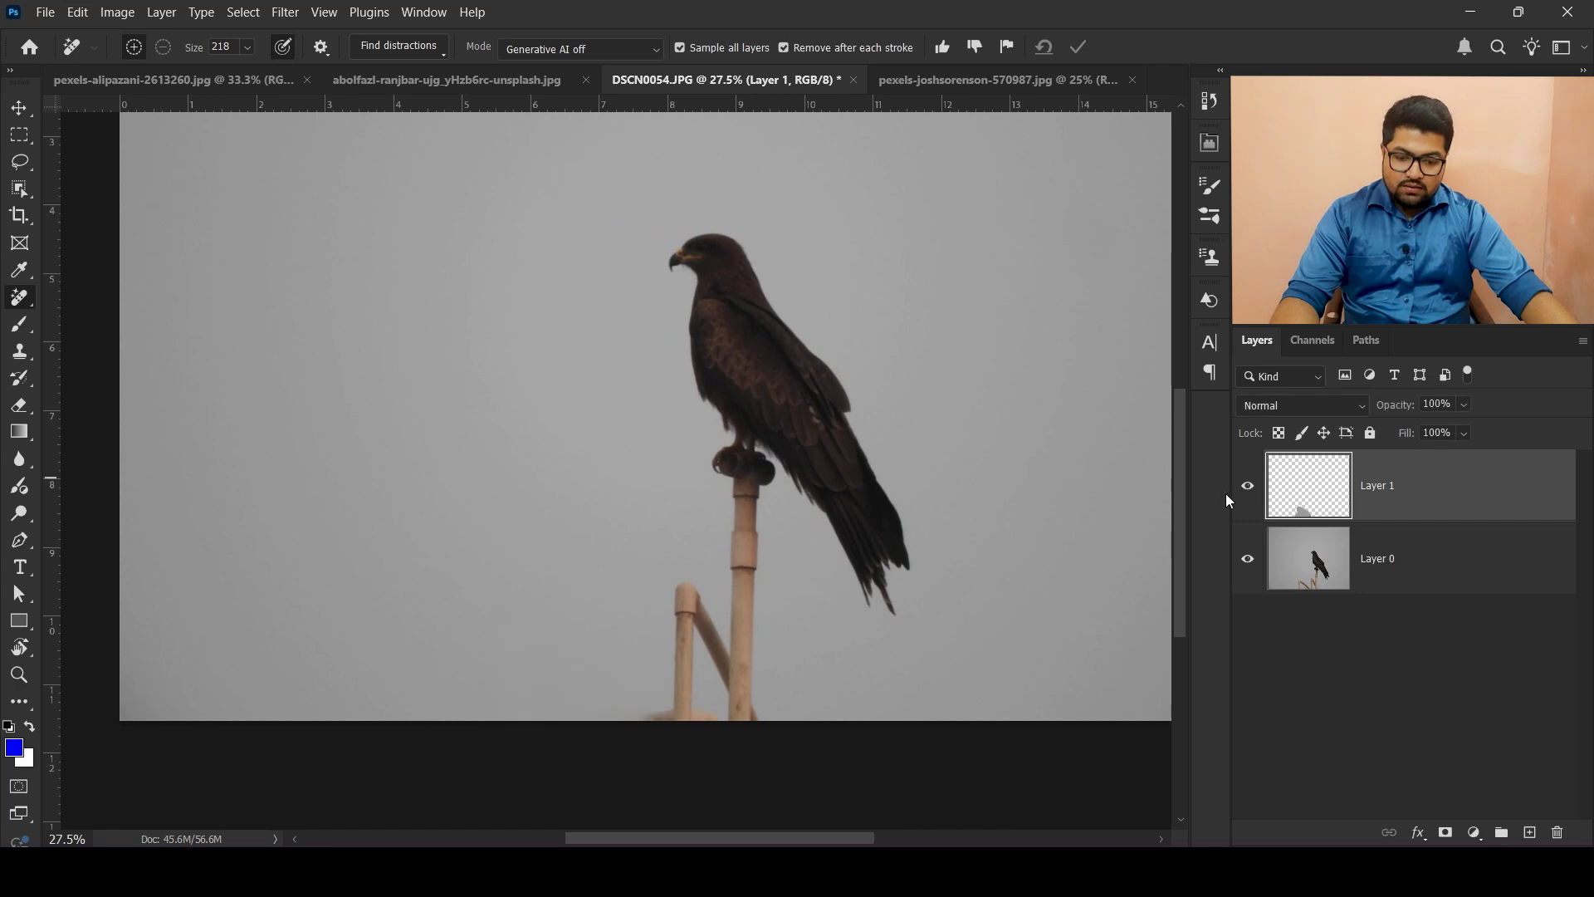
Reduce the Remove tool's brush size to 150 for the poles crossing beside the bird's perch.
scroll(624, 671, "up", 3)
scroll(672, 665, "up", 3)
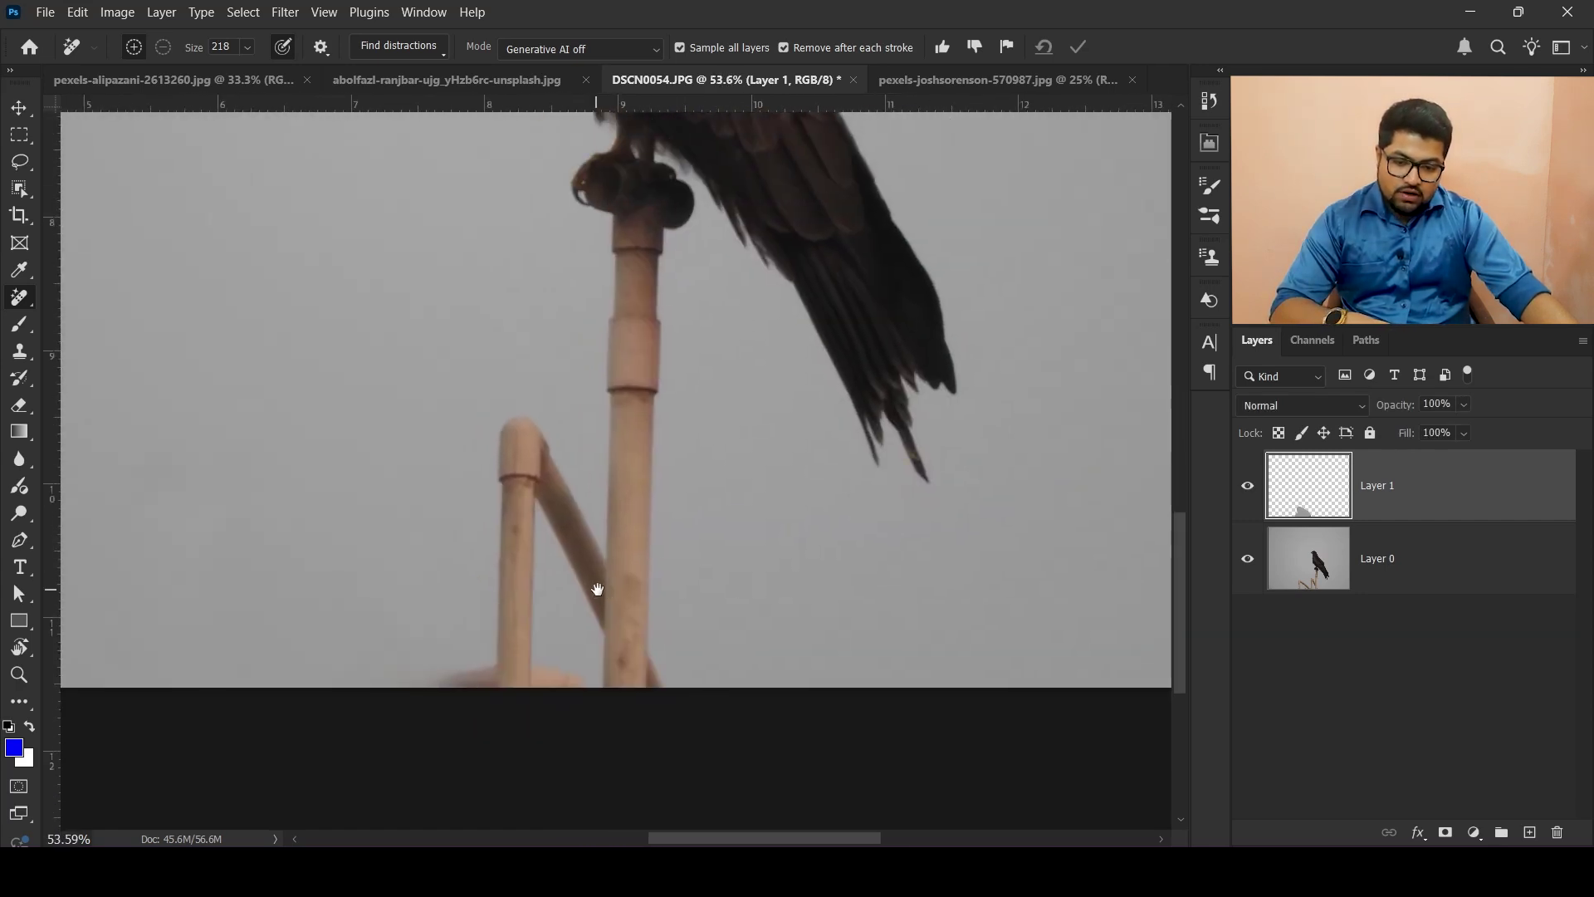
scroll(271, 531, "up", 1)
scroll(633, 492, "down", 1)
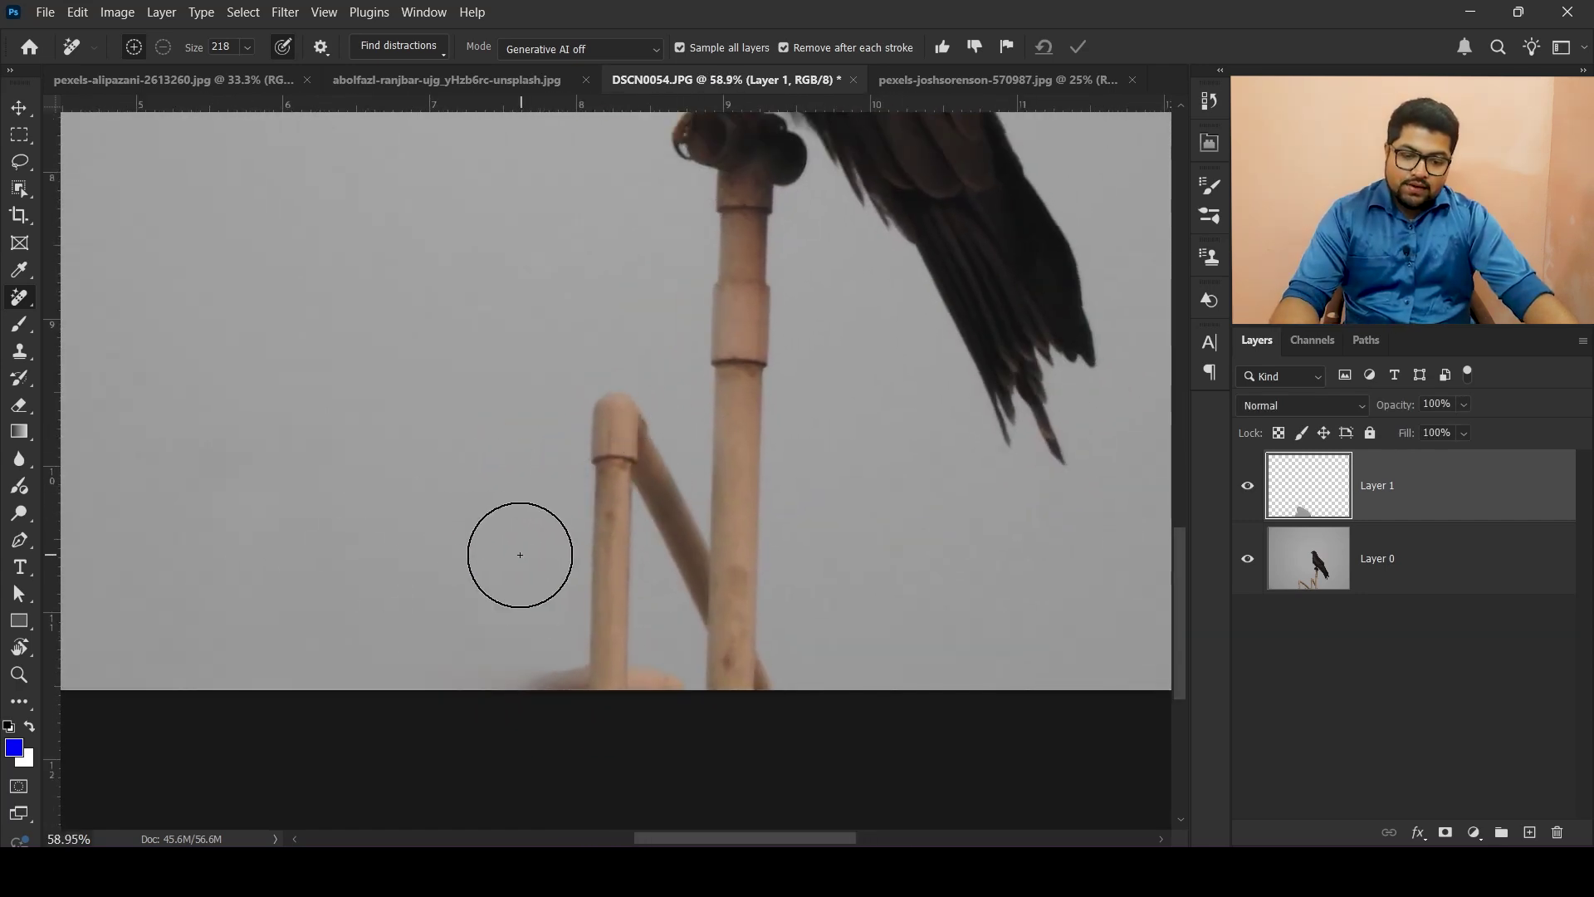
scroll(775, 655, "up", 5)
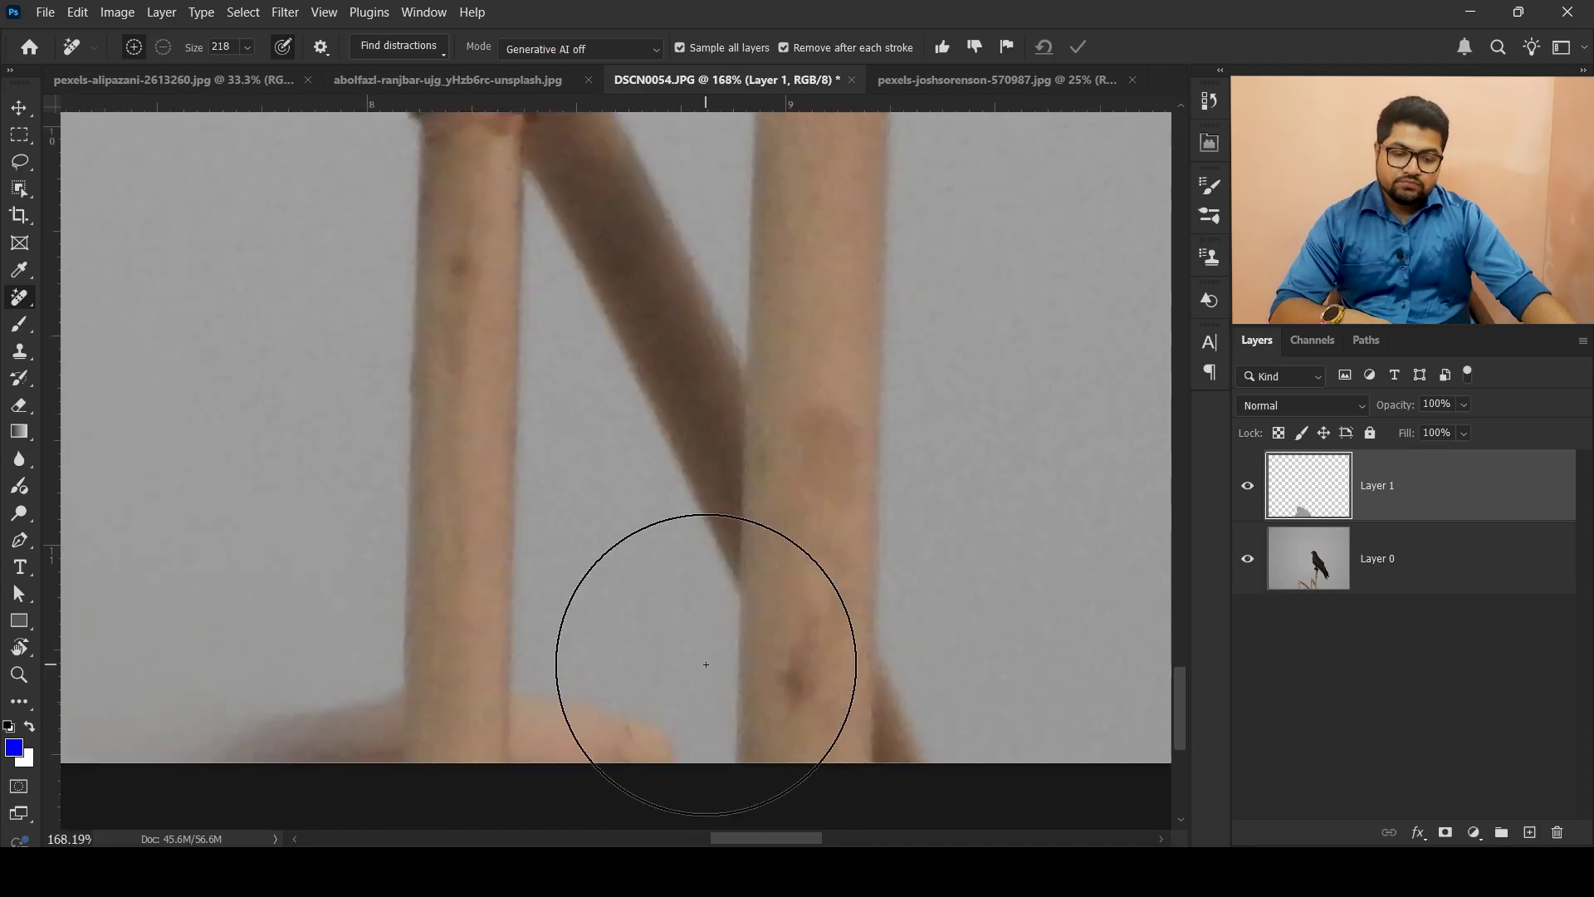
left_click_drag(764, 360, 694, 747)
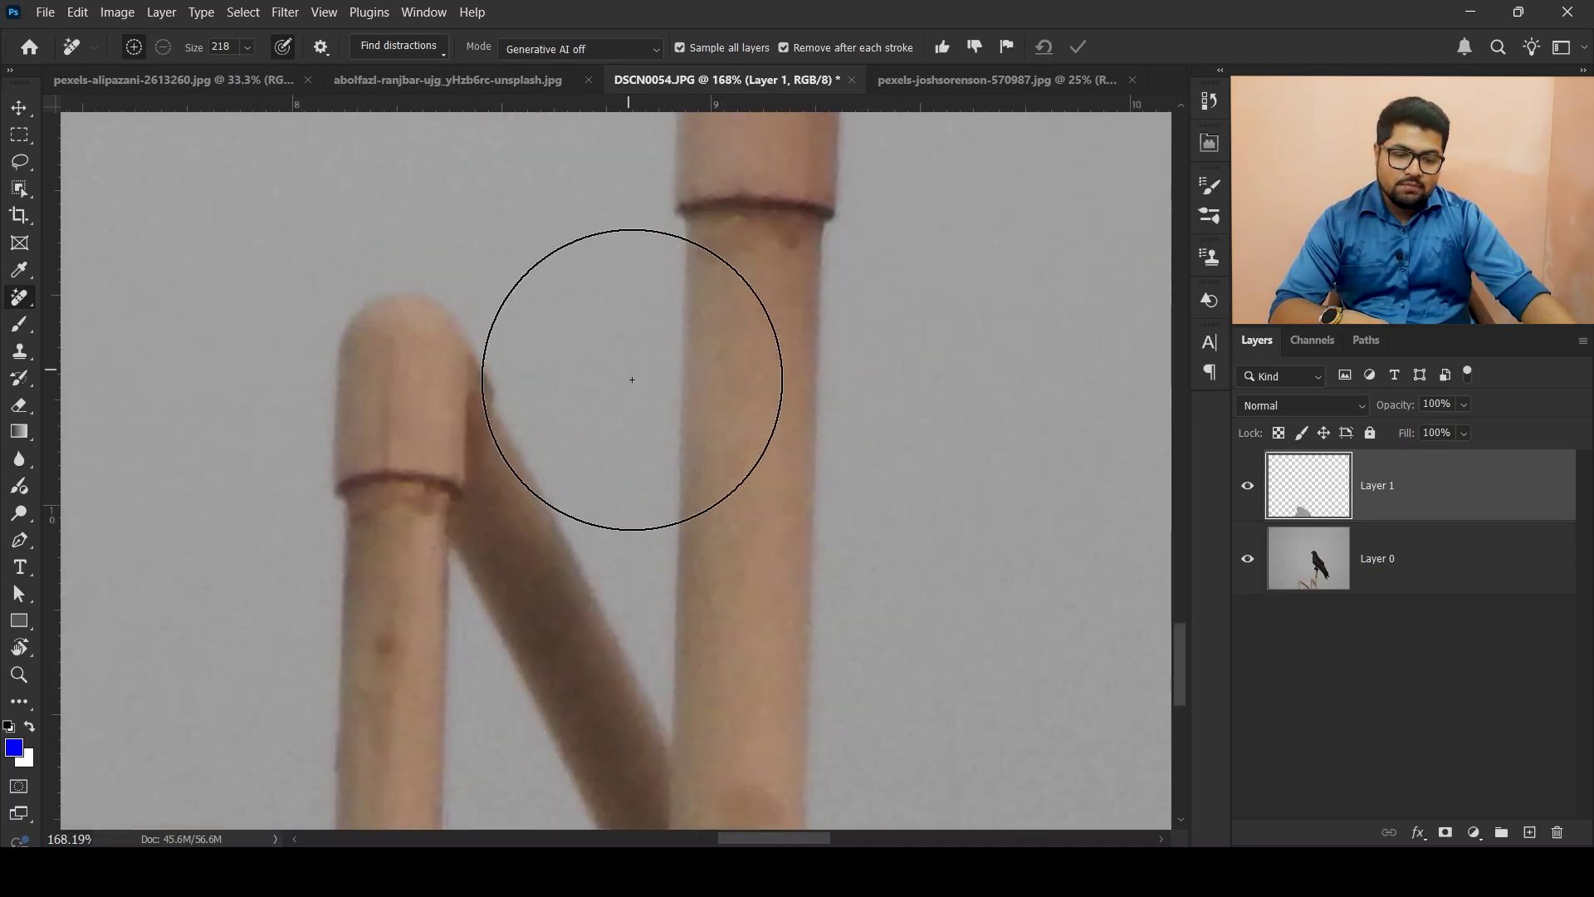
mouse_move(709, 473)
left_mouse_down()
mouse_move(710, 243)
mouse_move(726, 229)
left_mouse_up()
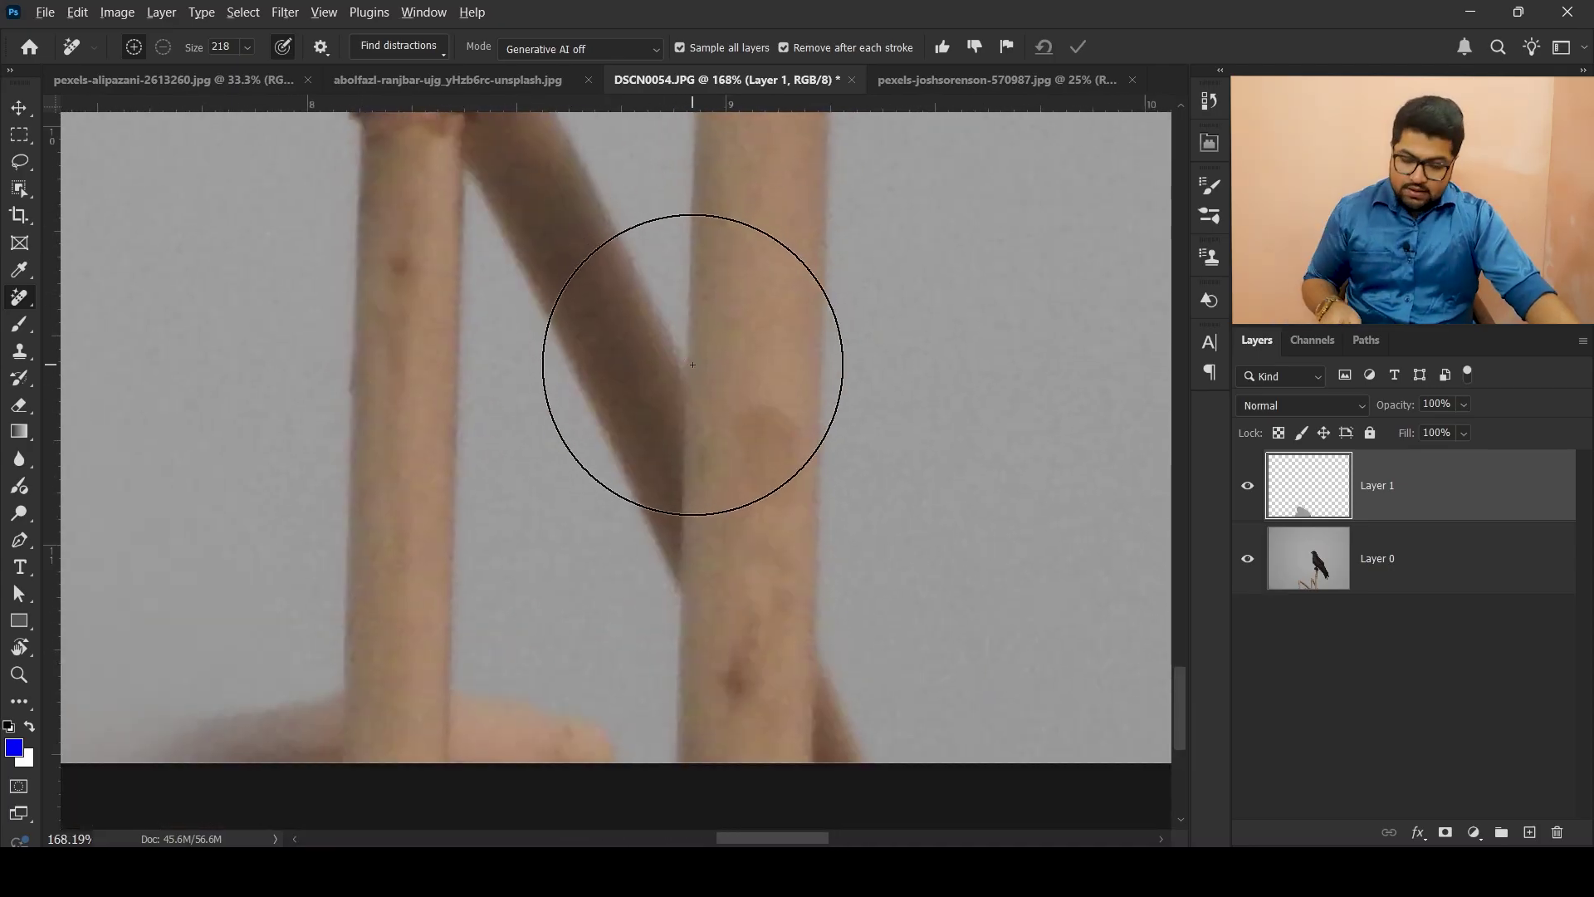
key("bracketleft")
key("bracketleft")
key("bracketleft")
Select the short upright pole and its diagonal brace with the Polygonal Lasso, following the left edge of the perch pole, with Layer 1 active.
key("v")
left_click(431, 249, "ctrl")
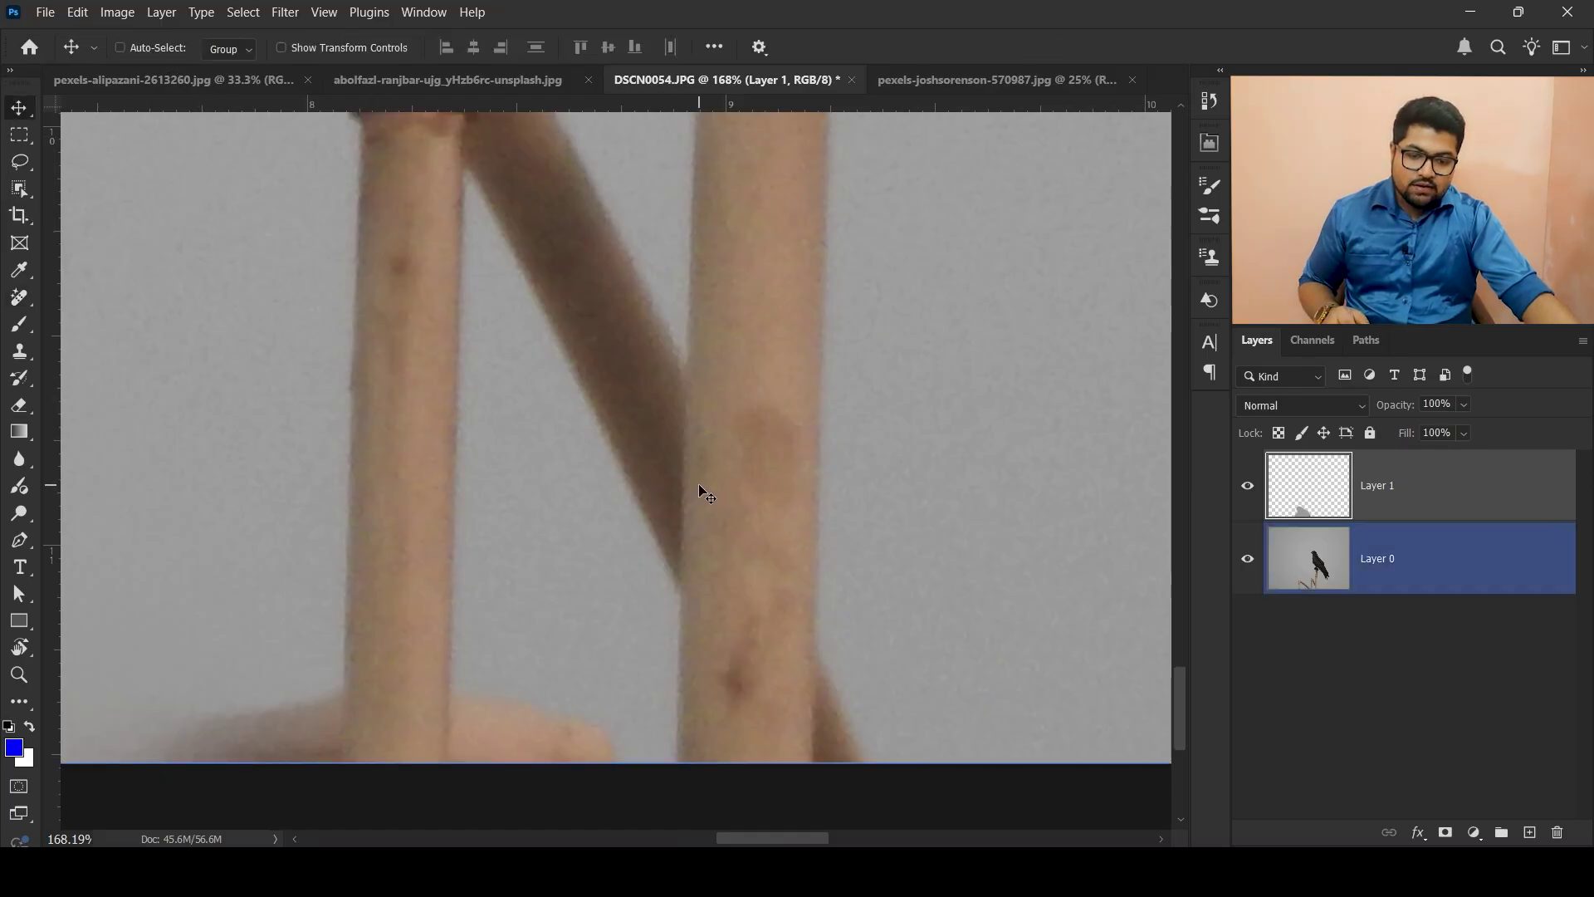
scroll(652, 469, "down", 3)
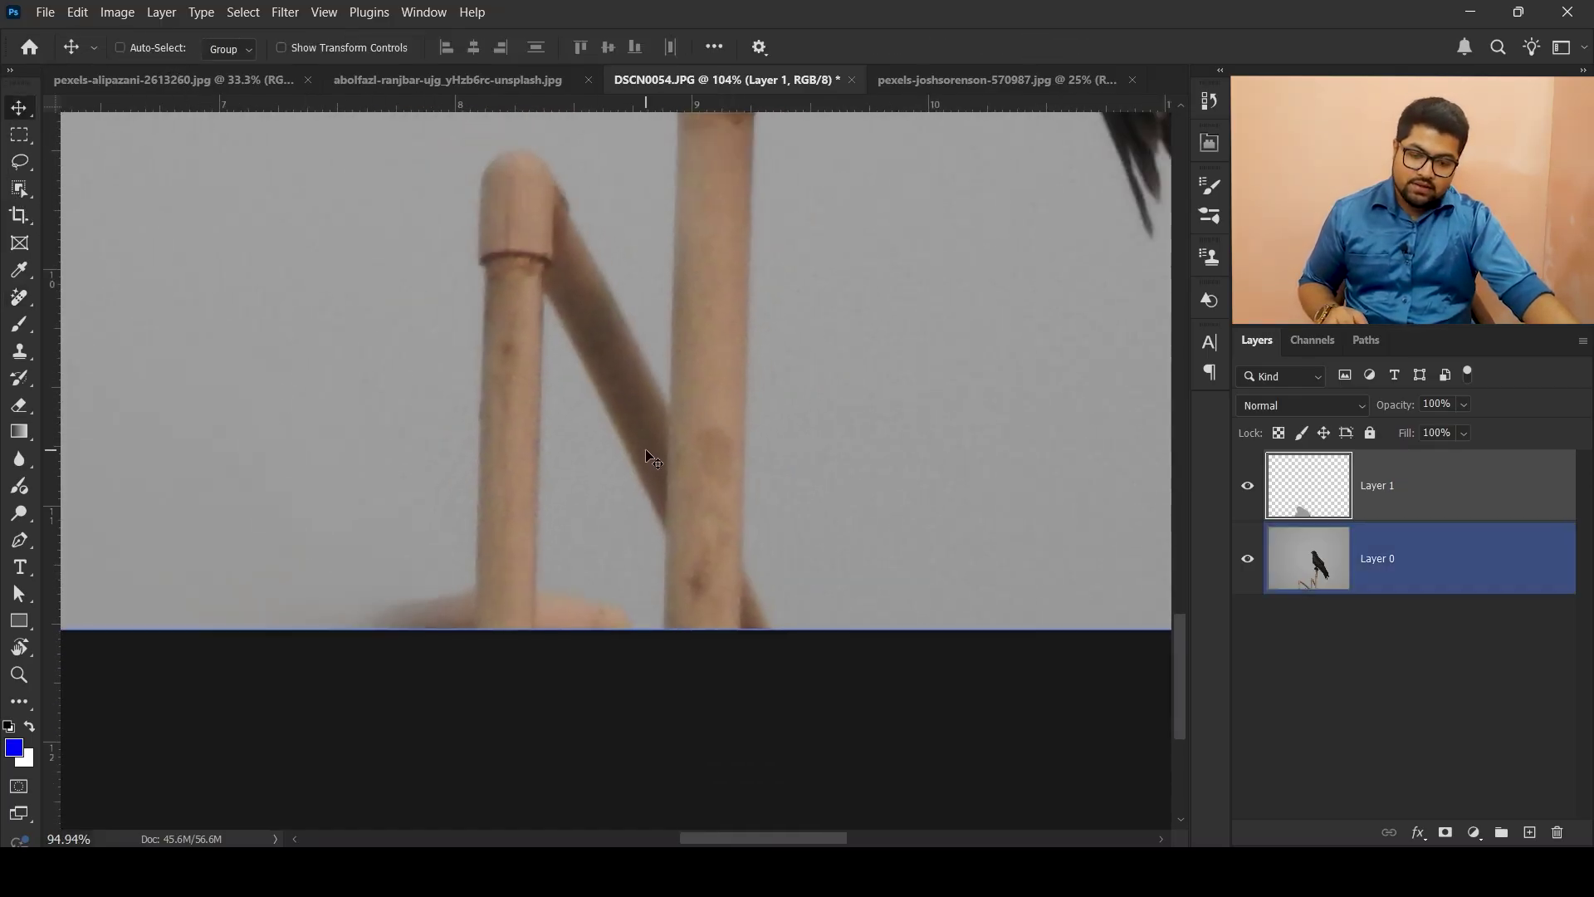
left_click(678, 668, "ctrl")
key("l")
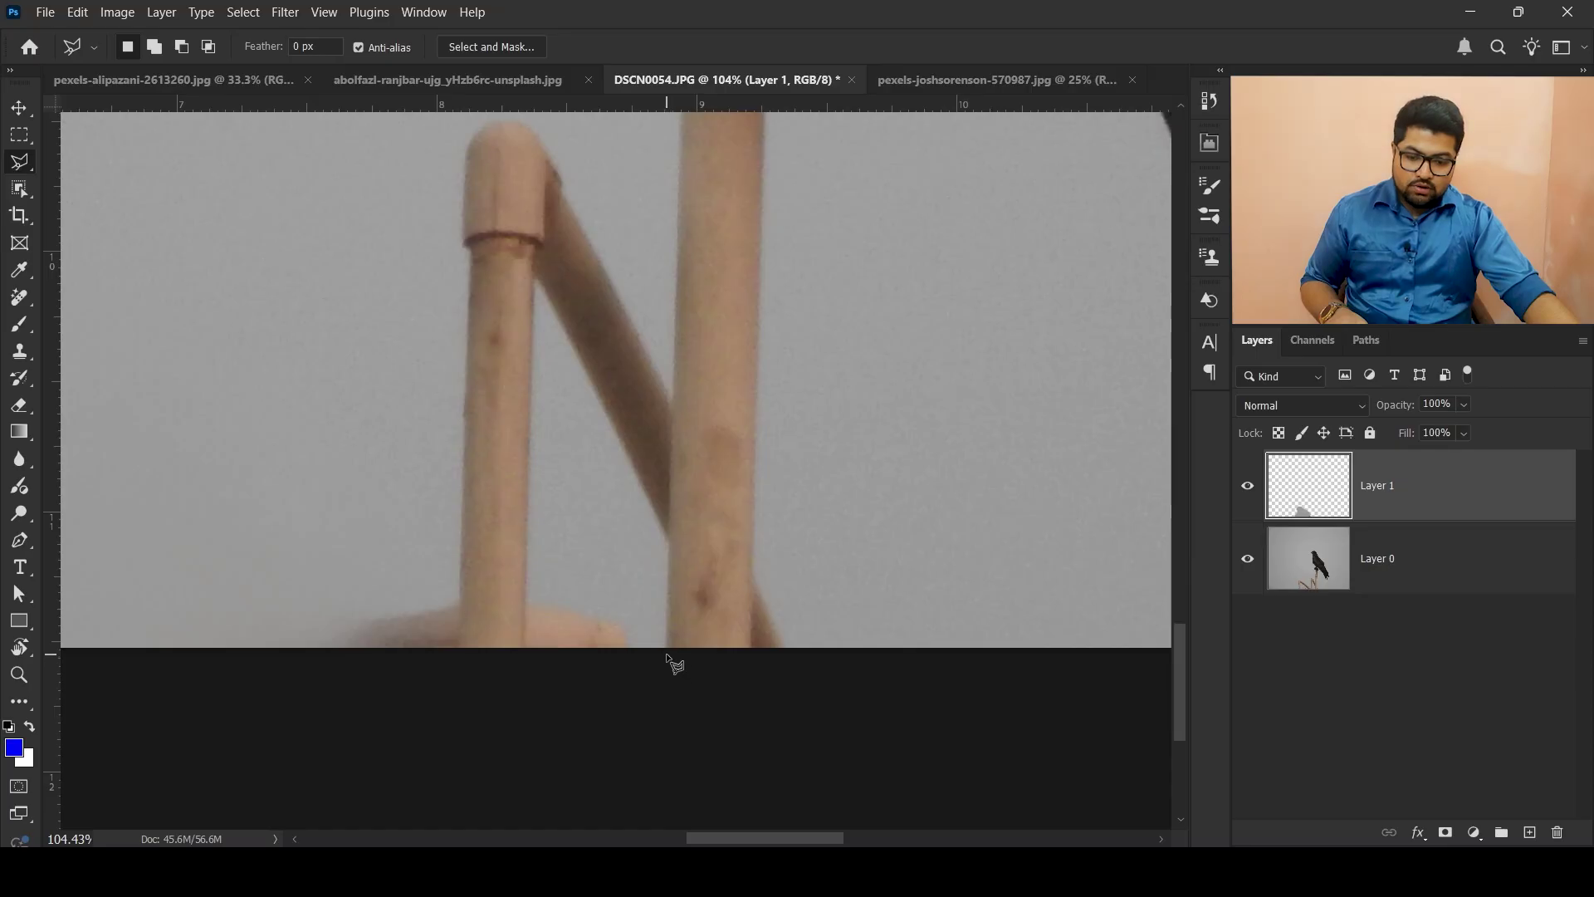
left_click(681, 148)
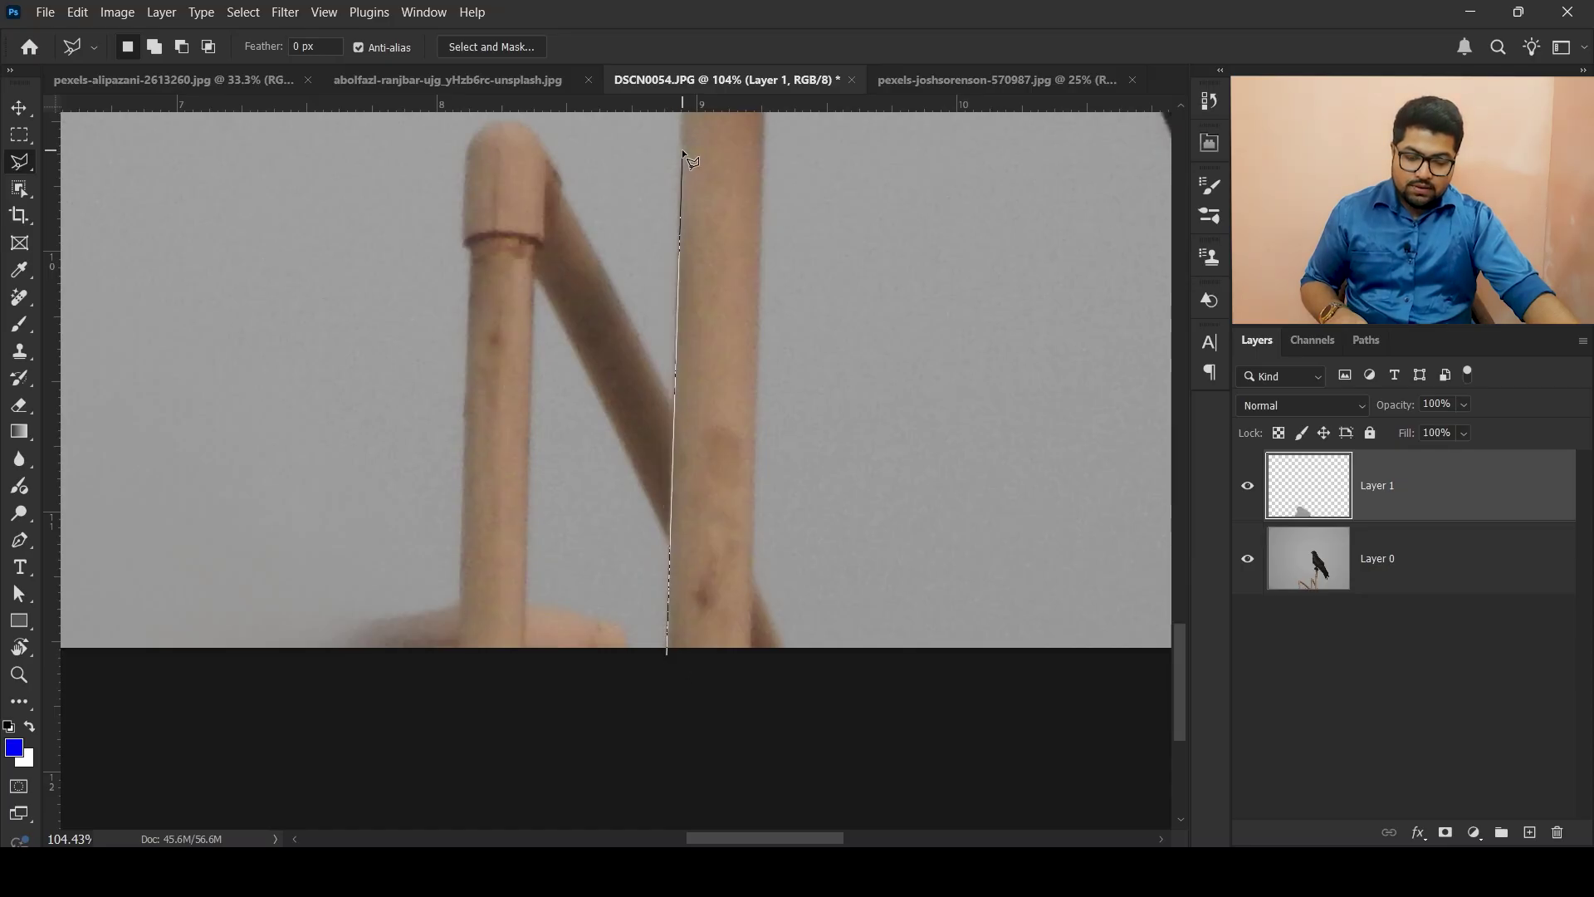
left_click_drag(567, 135, 617, 292)
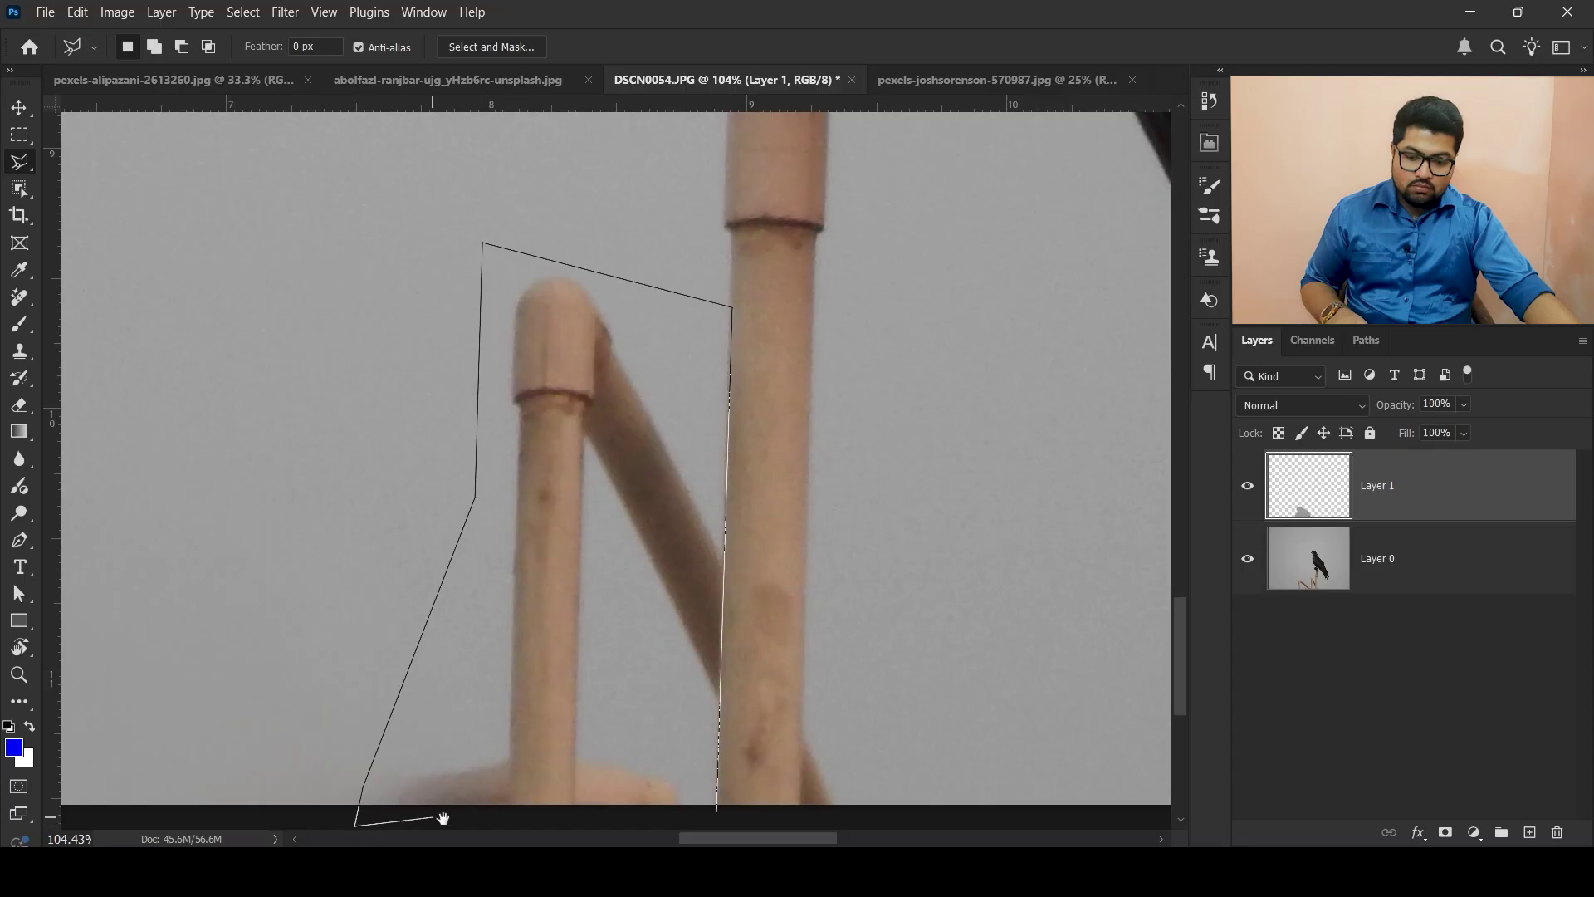
left_click_drag(442, 817, 366, 612)
left_click(632, 614)
scroll(627, 619, "down", 3)
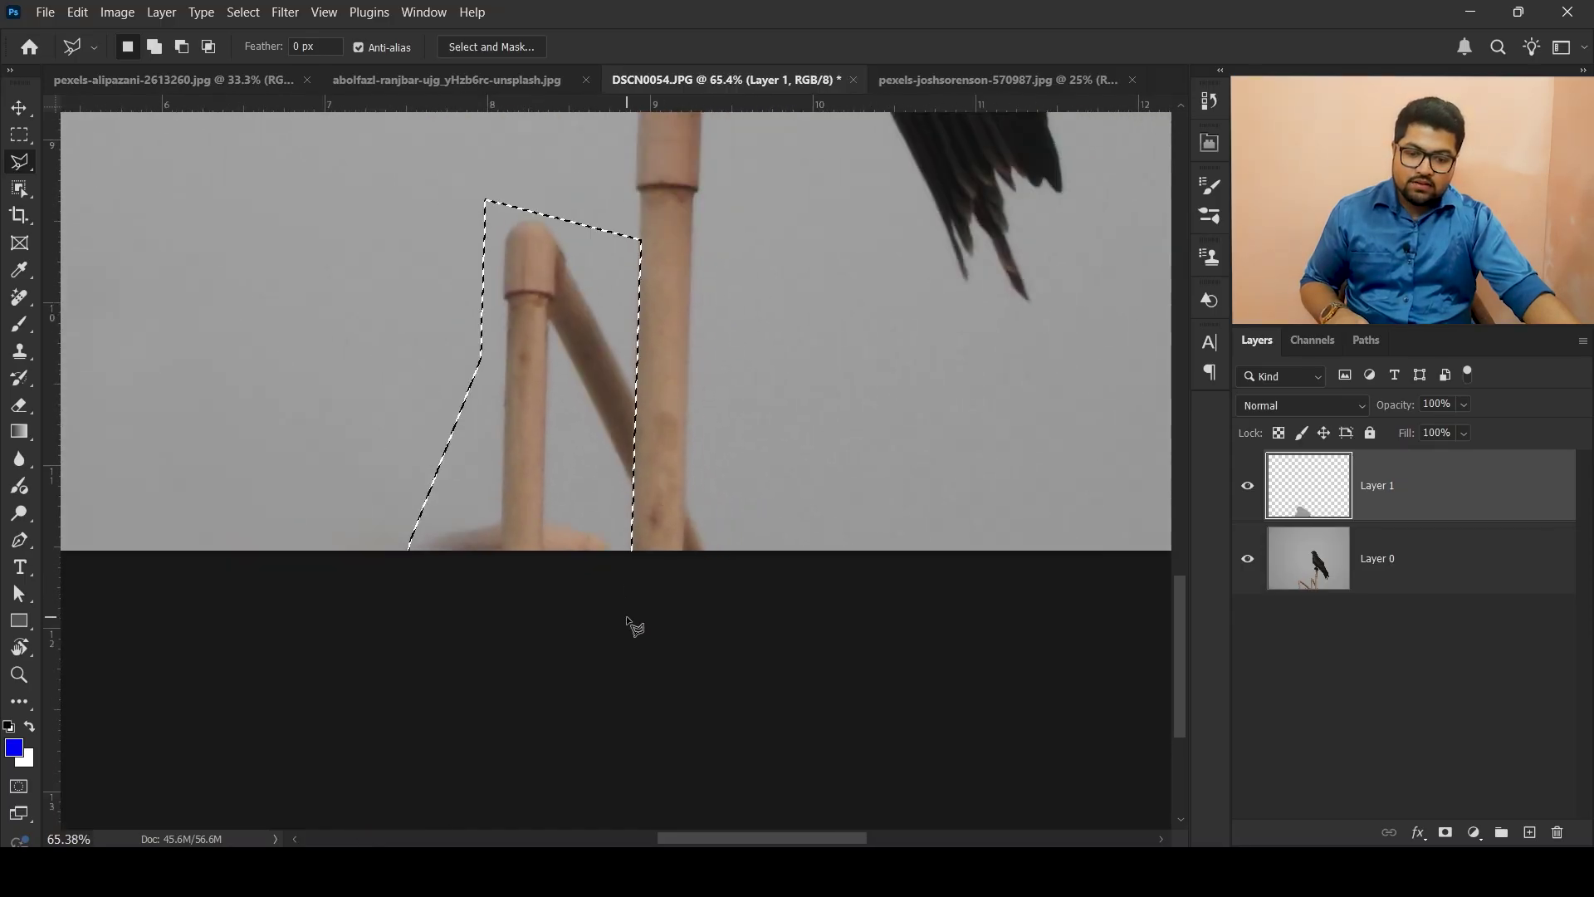
Remove the short upright pole, the diagonal brace and the remnants at the photo's lower edge within the selection, reducing the Remove brush to 108.
scroll(598, 465, "up", 2)
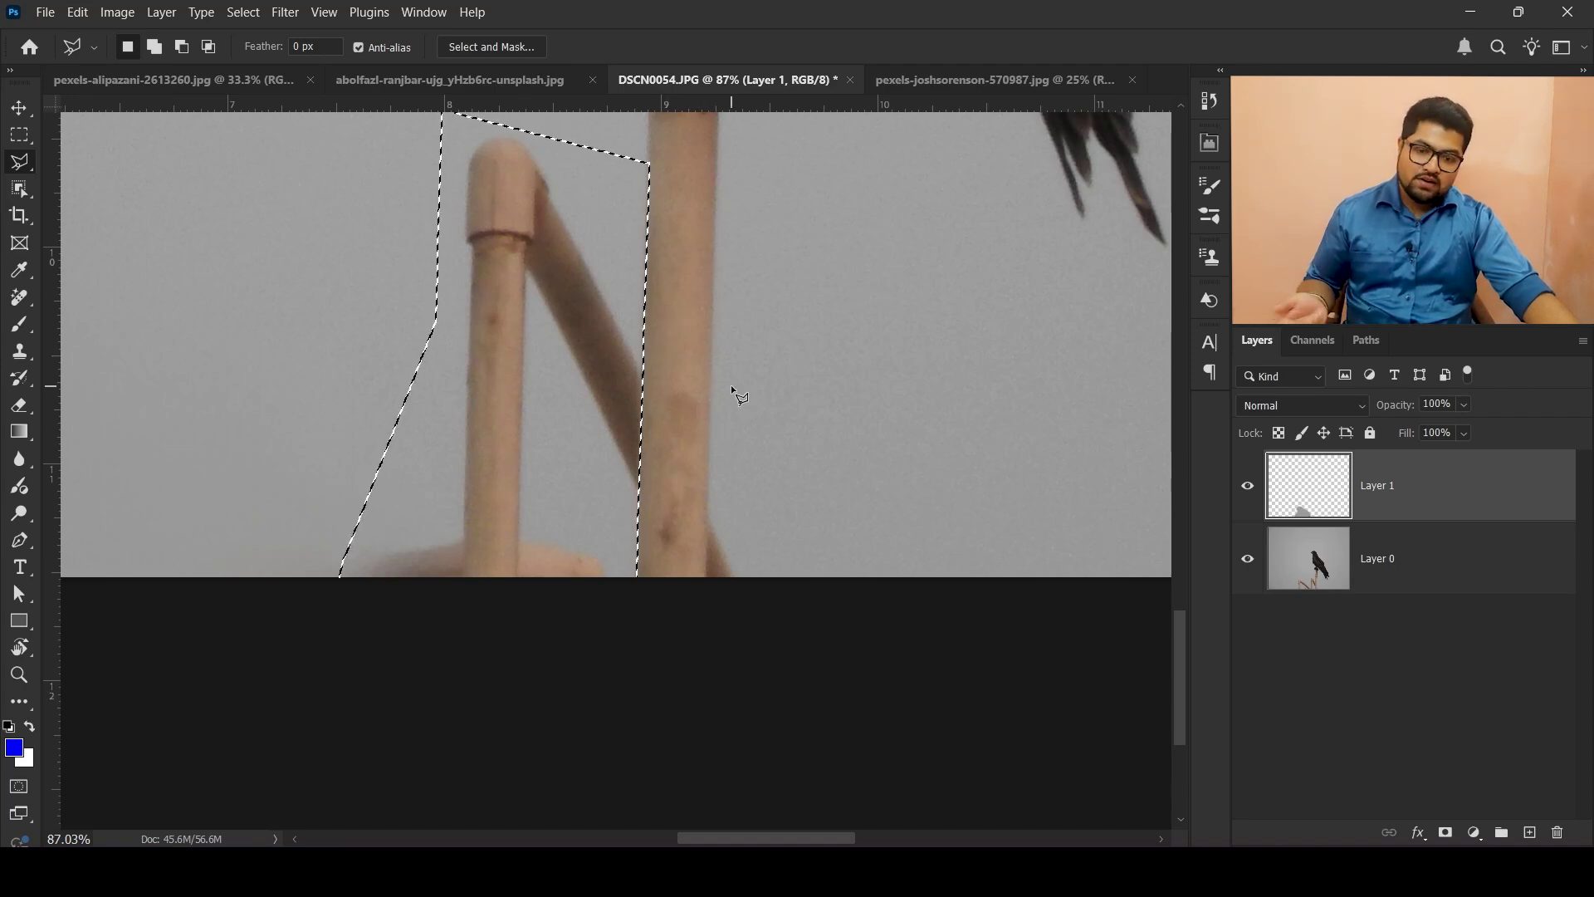
scroll(631, 355, "up", 3)
scroll(620, 453, "down", 1)
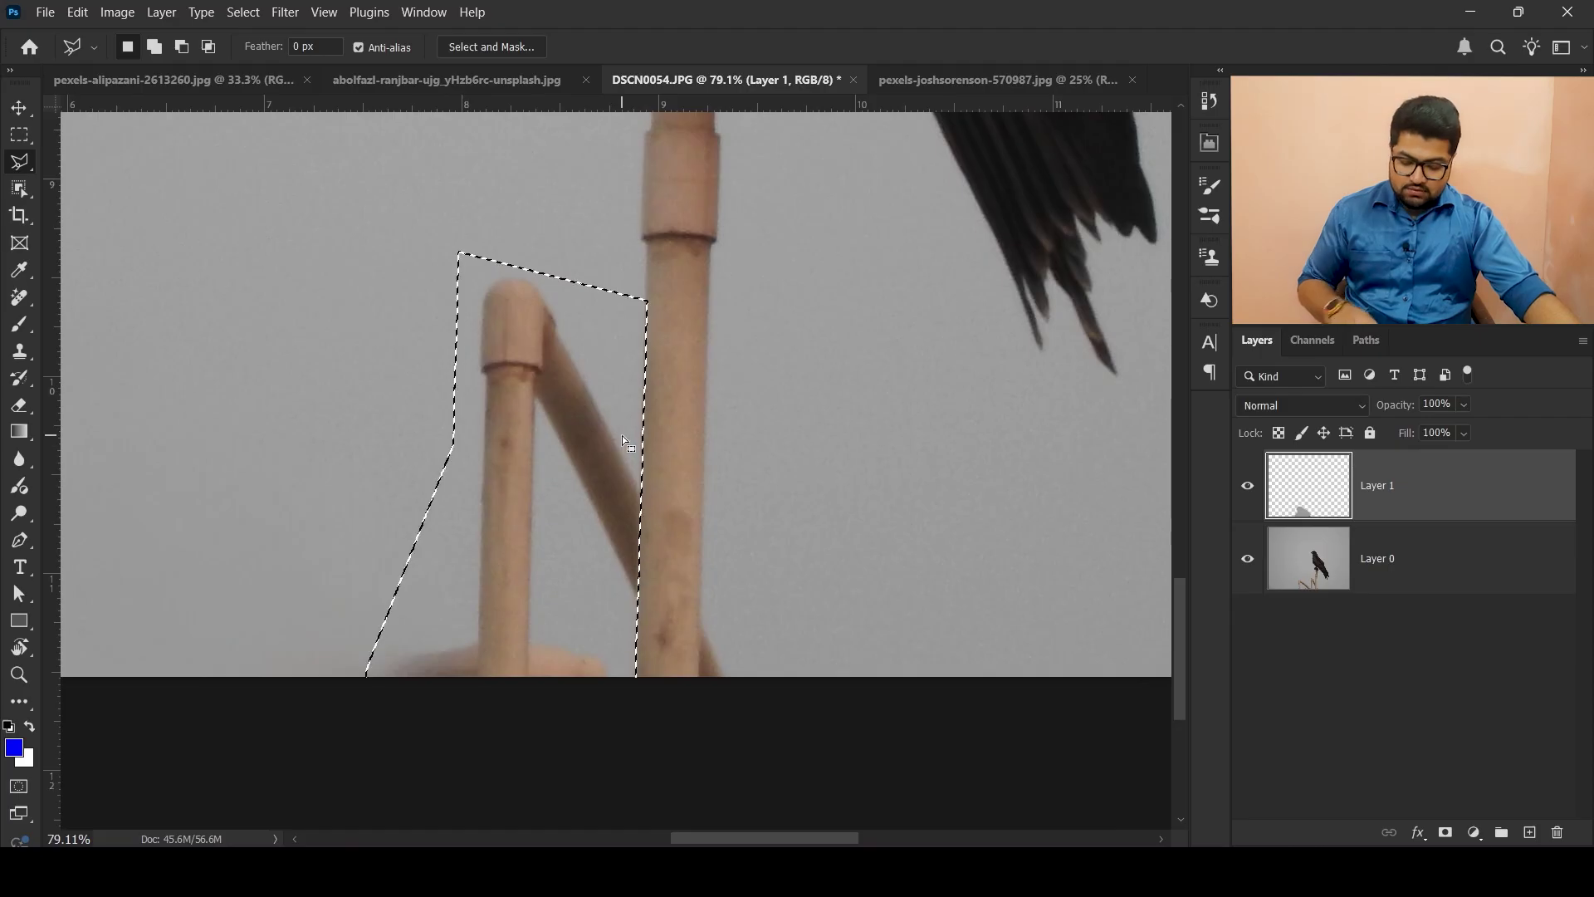
key("j")
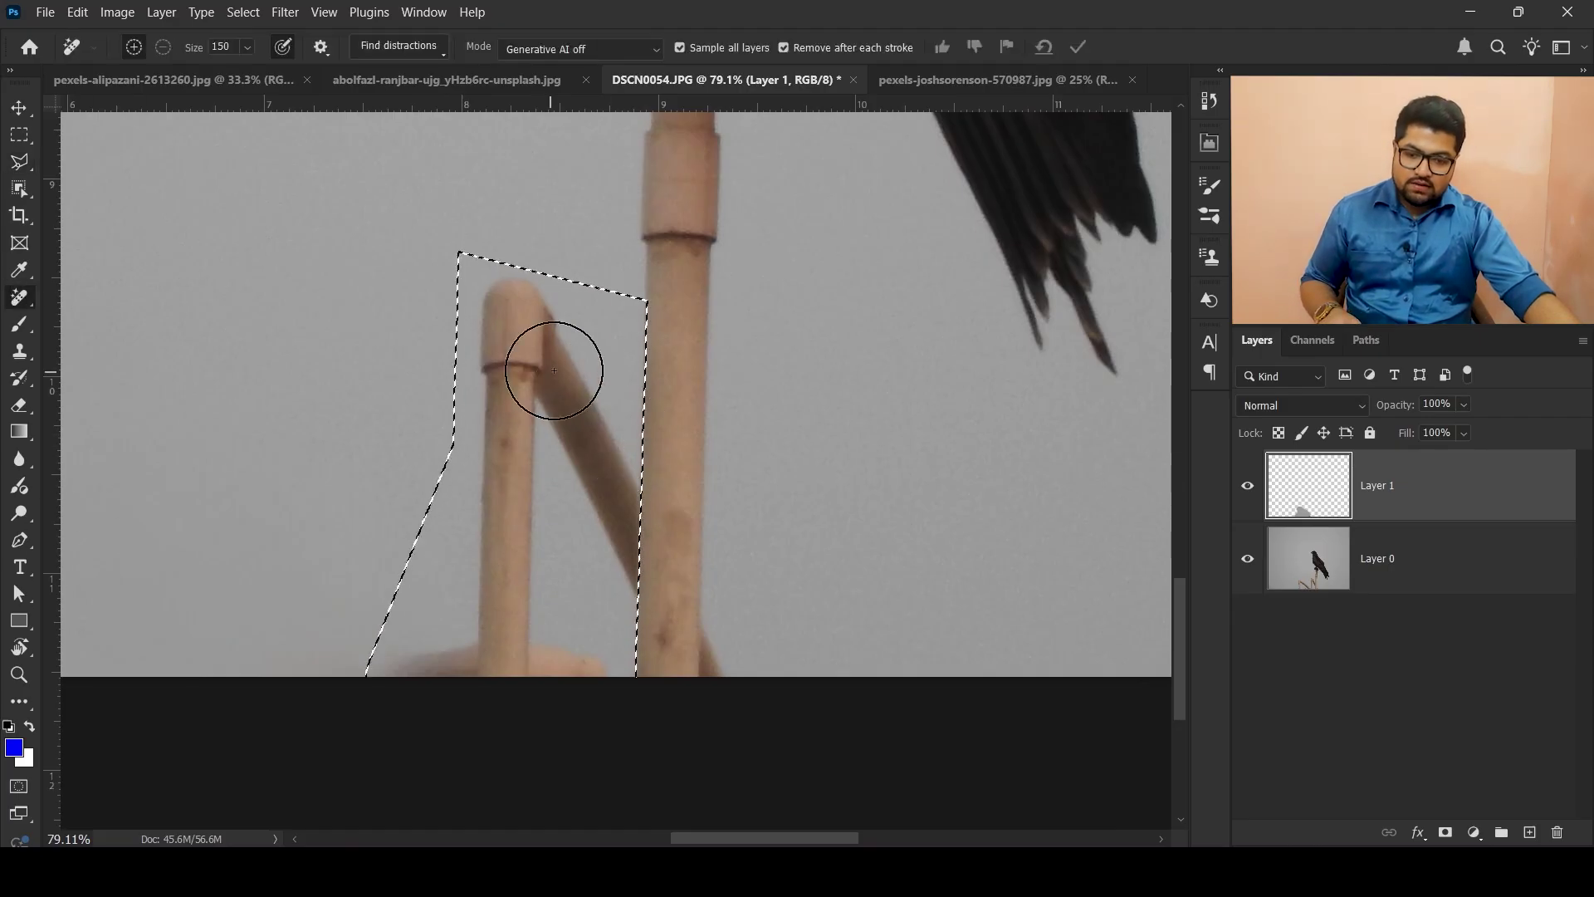
mouse_move(416, 658)
left_mouse_down()
mouse_move(487, 662)
mouse_move(505, 639)
mouse_move(512, 327)
mouse_move(629, 675)
left_mouse_up()
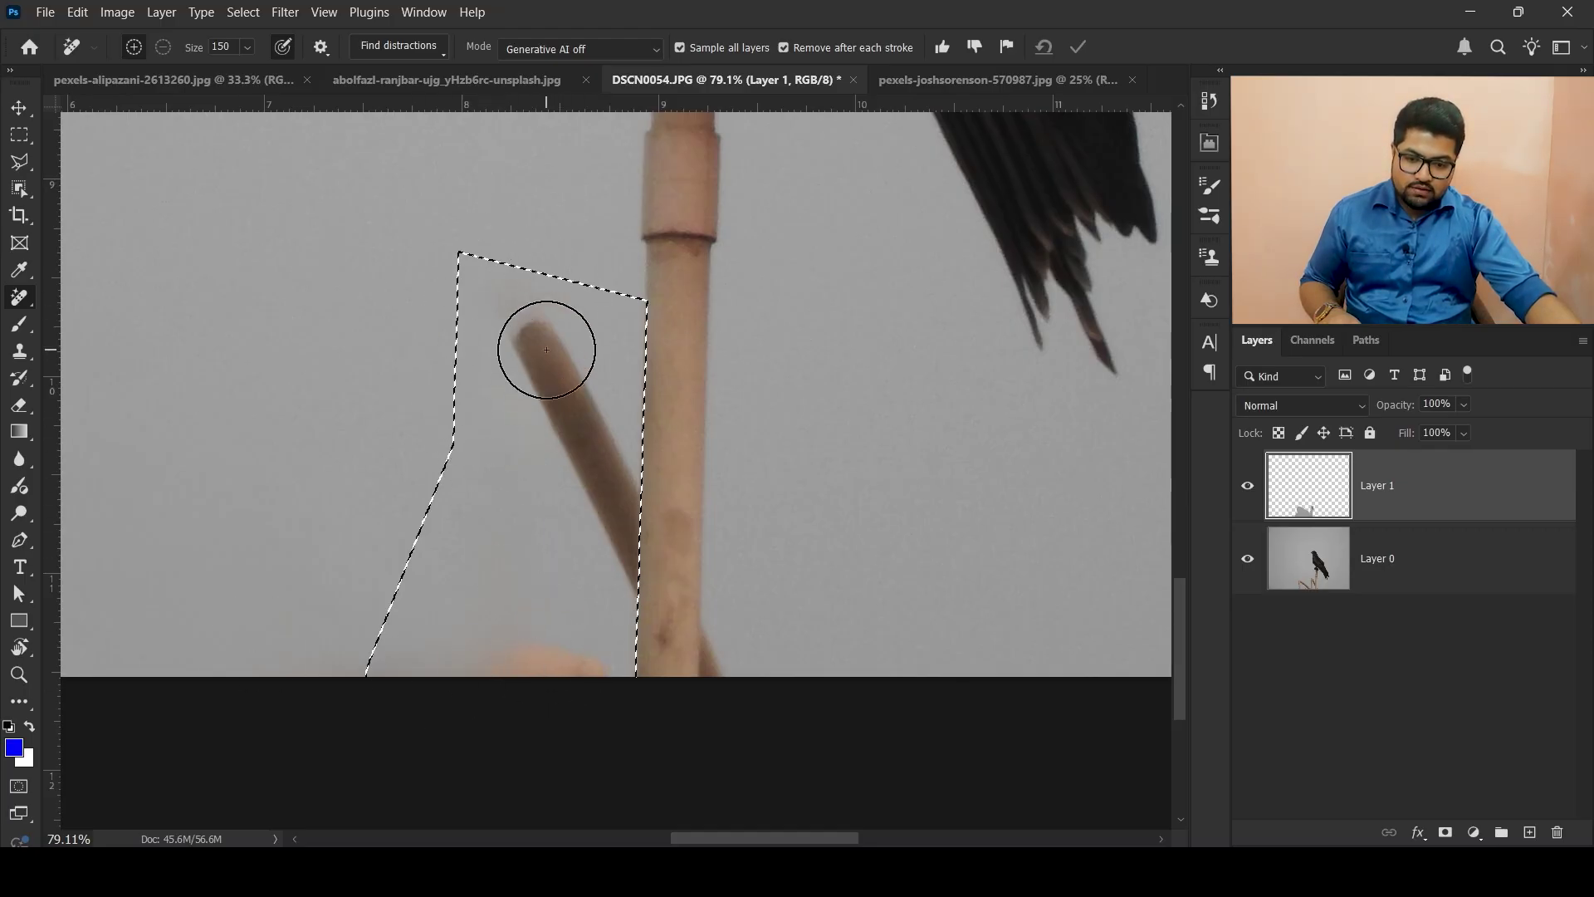
mouse_move(547, 350)
left_mouse_down()
mouse_move(528, 351)
mouse_move(523, 316)
mouse_move(640, 573)
left_mouse_up()
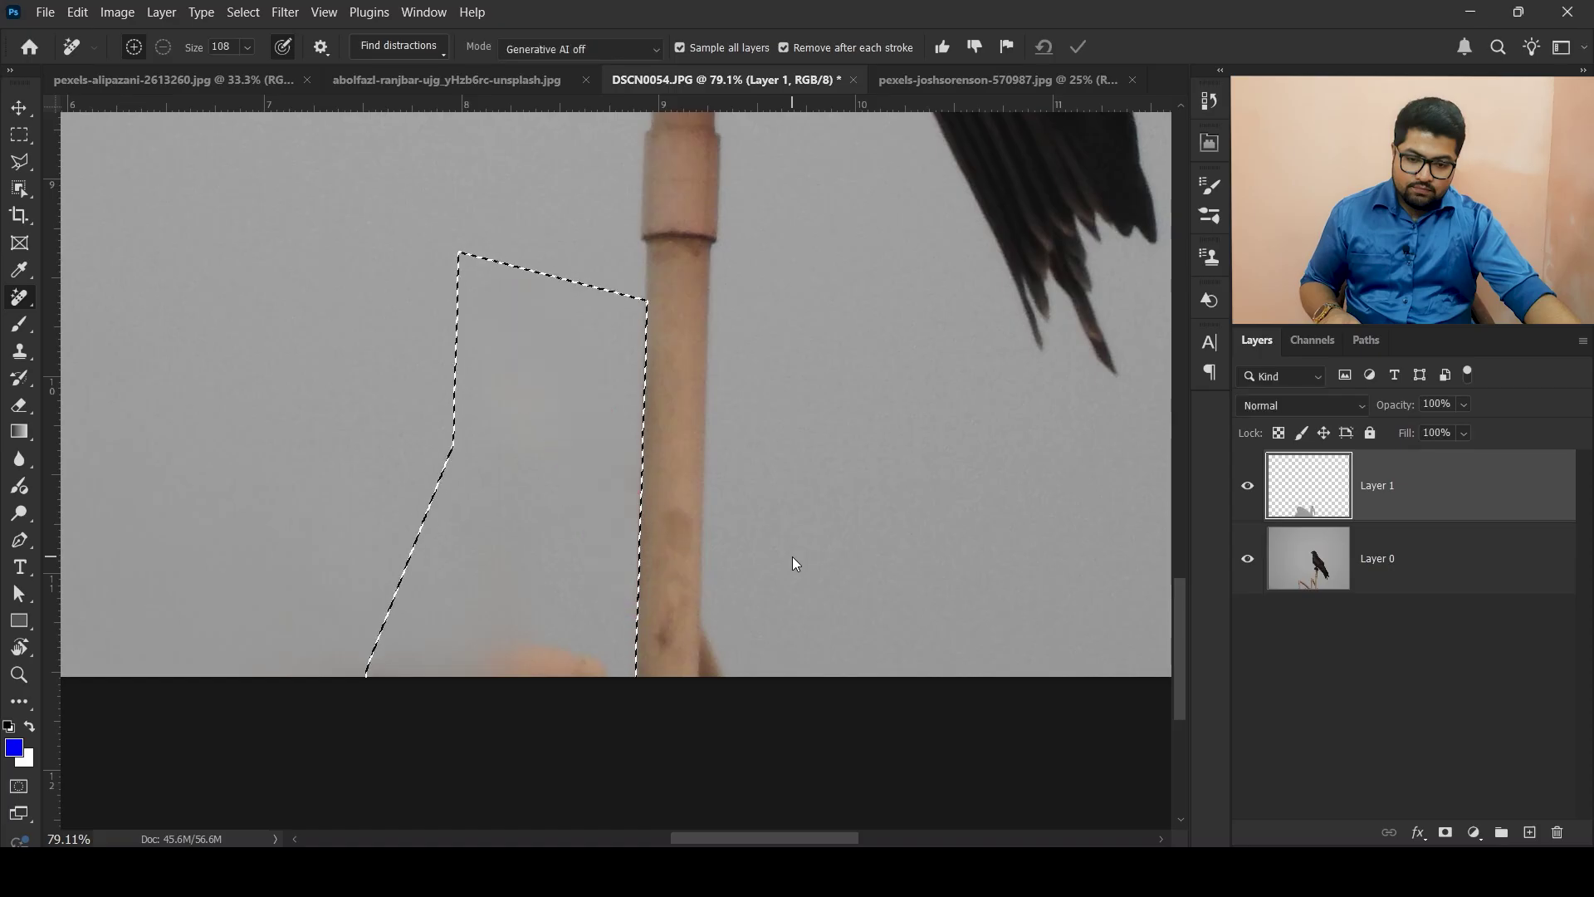
mouse_move(423, 662)
left_mouse_down()
mouse_move(601, 662)
mouse_move(548, 659)
left_mouse_up()
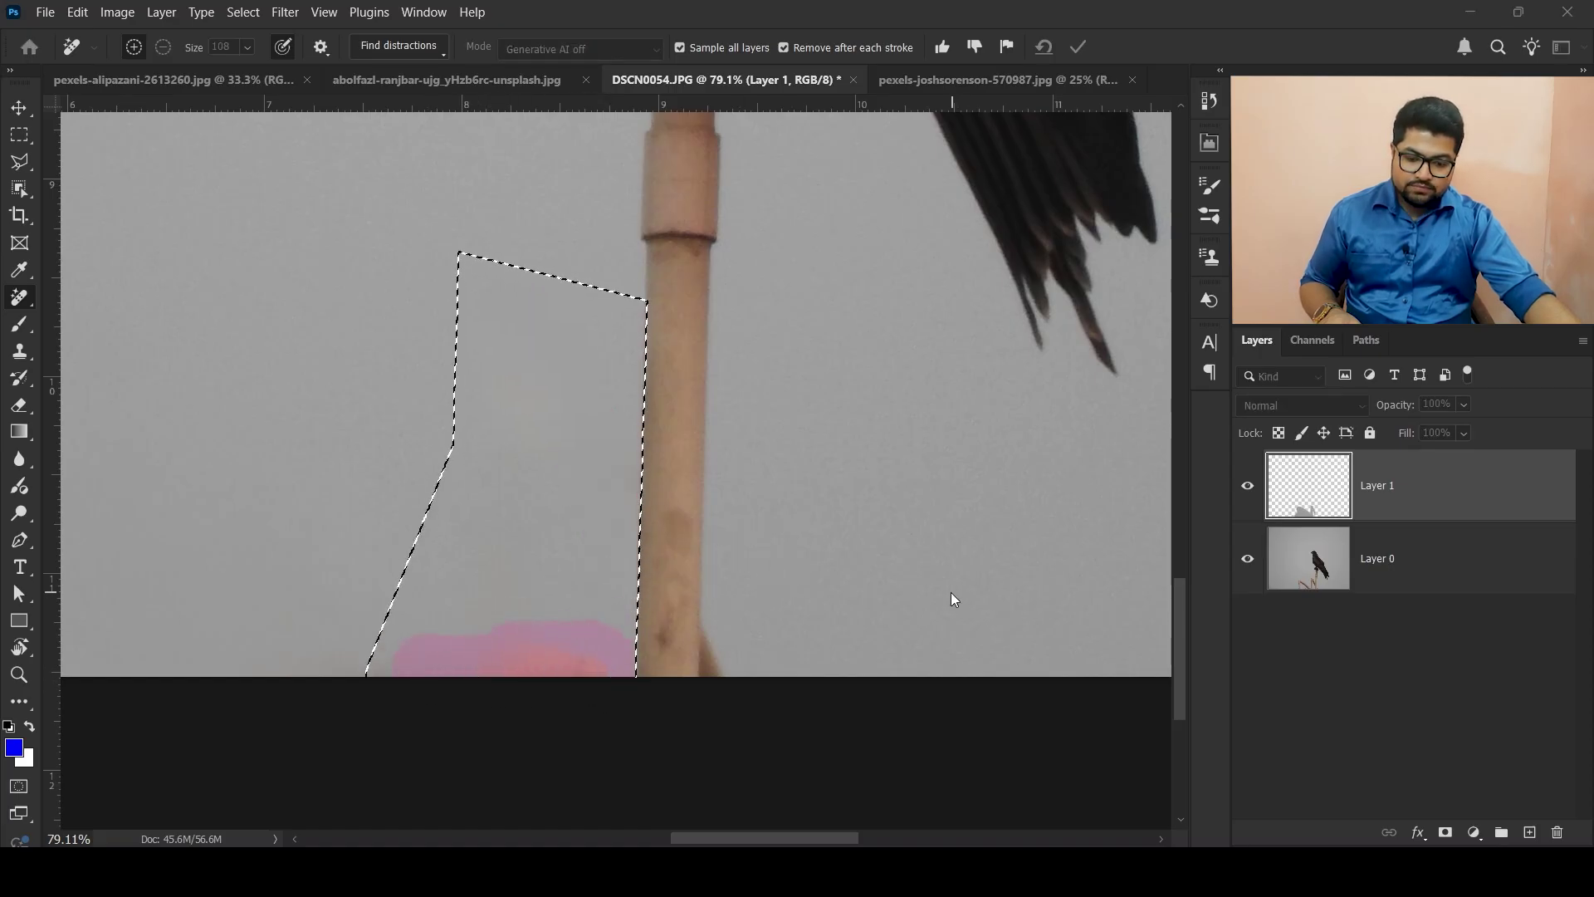
Select the brace stub right of the perch pole's base with the Polygonal Lasso and feather the selection by 1 pixel.
scroll(939, 586, "down", 5)
scroll(647, 697, "up", 4)
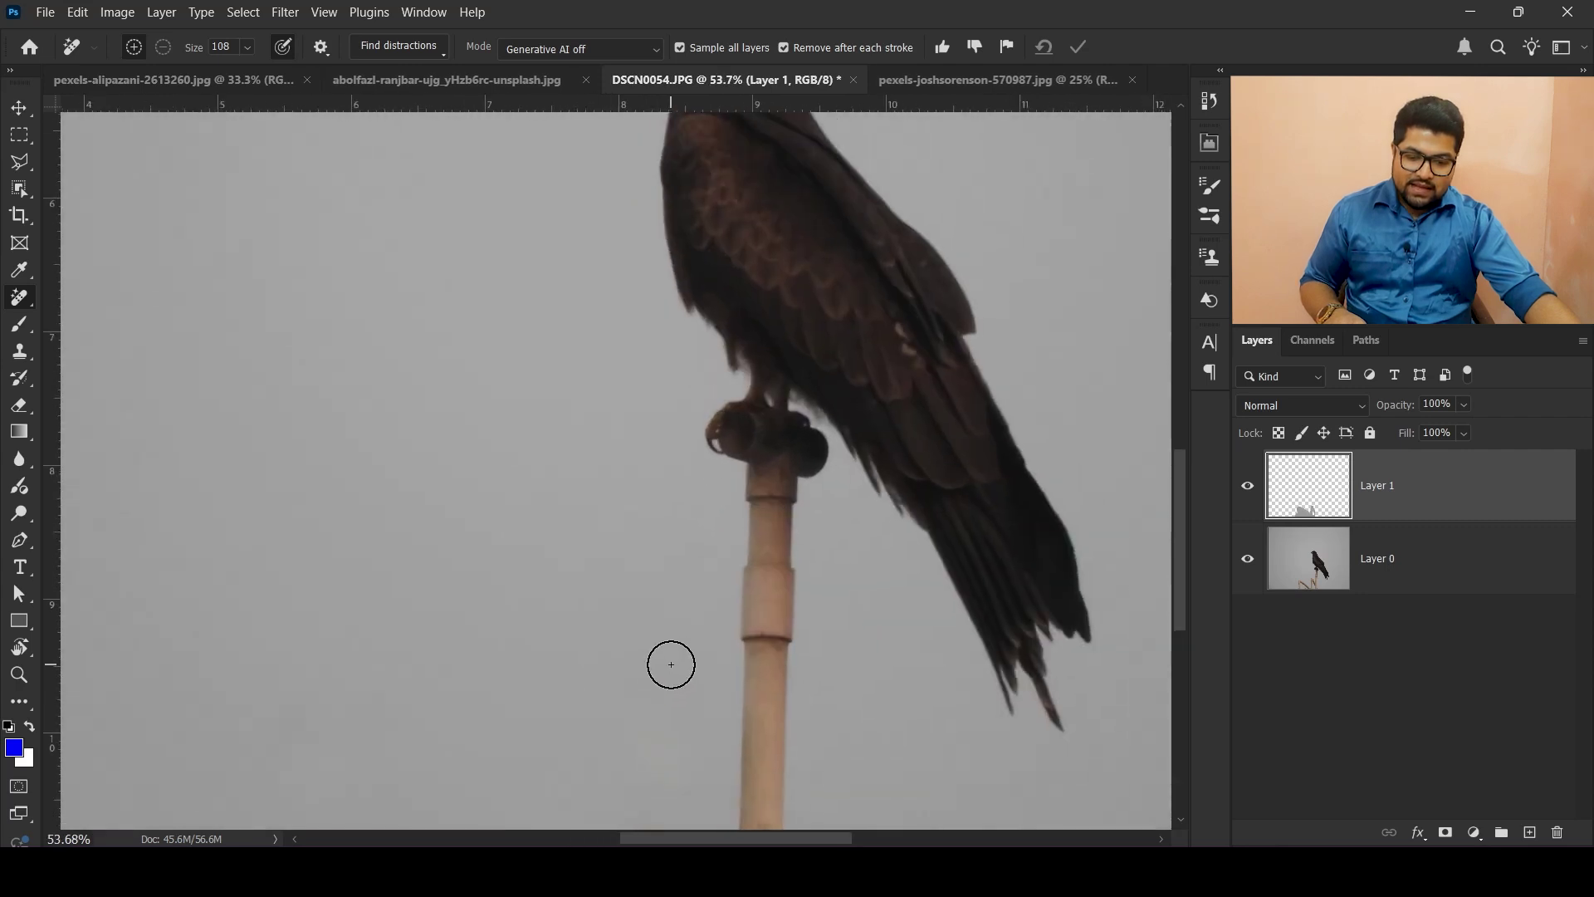
scroll(671, 664, "up", 6)
left_click_drag(651, 587, 577, 198)
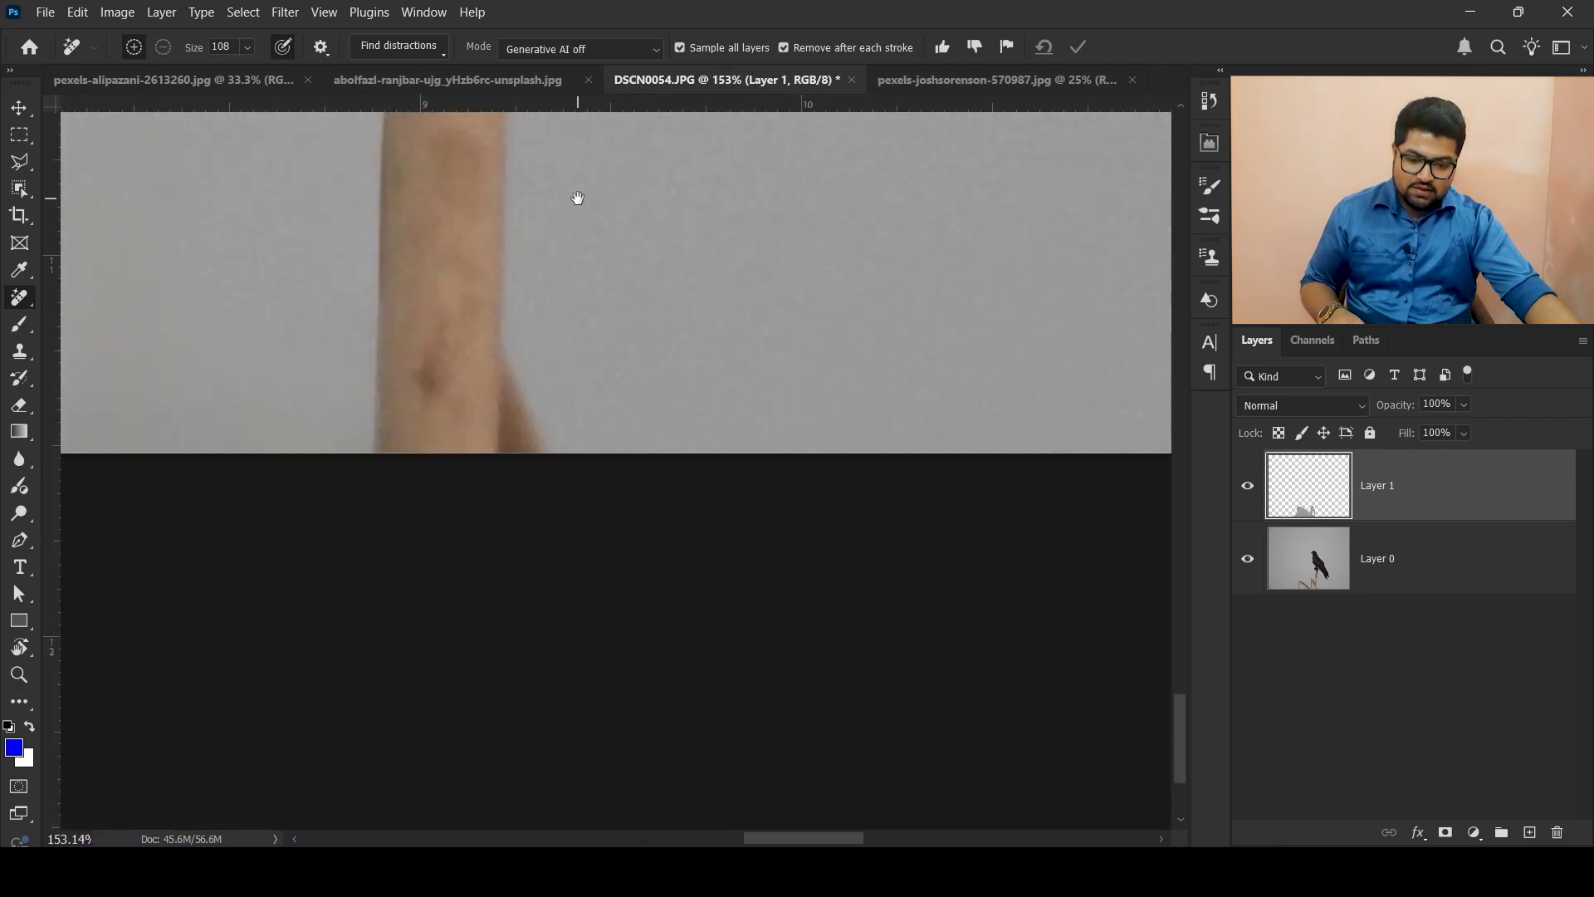
left_click(21, 168)
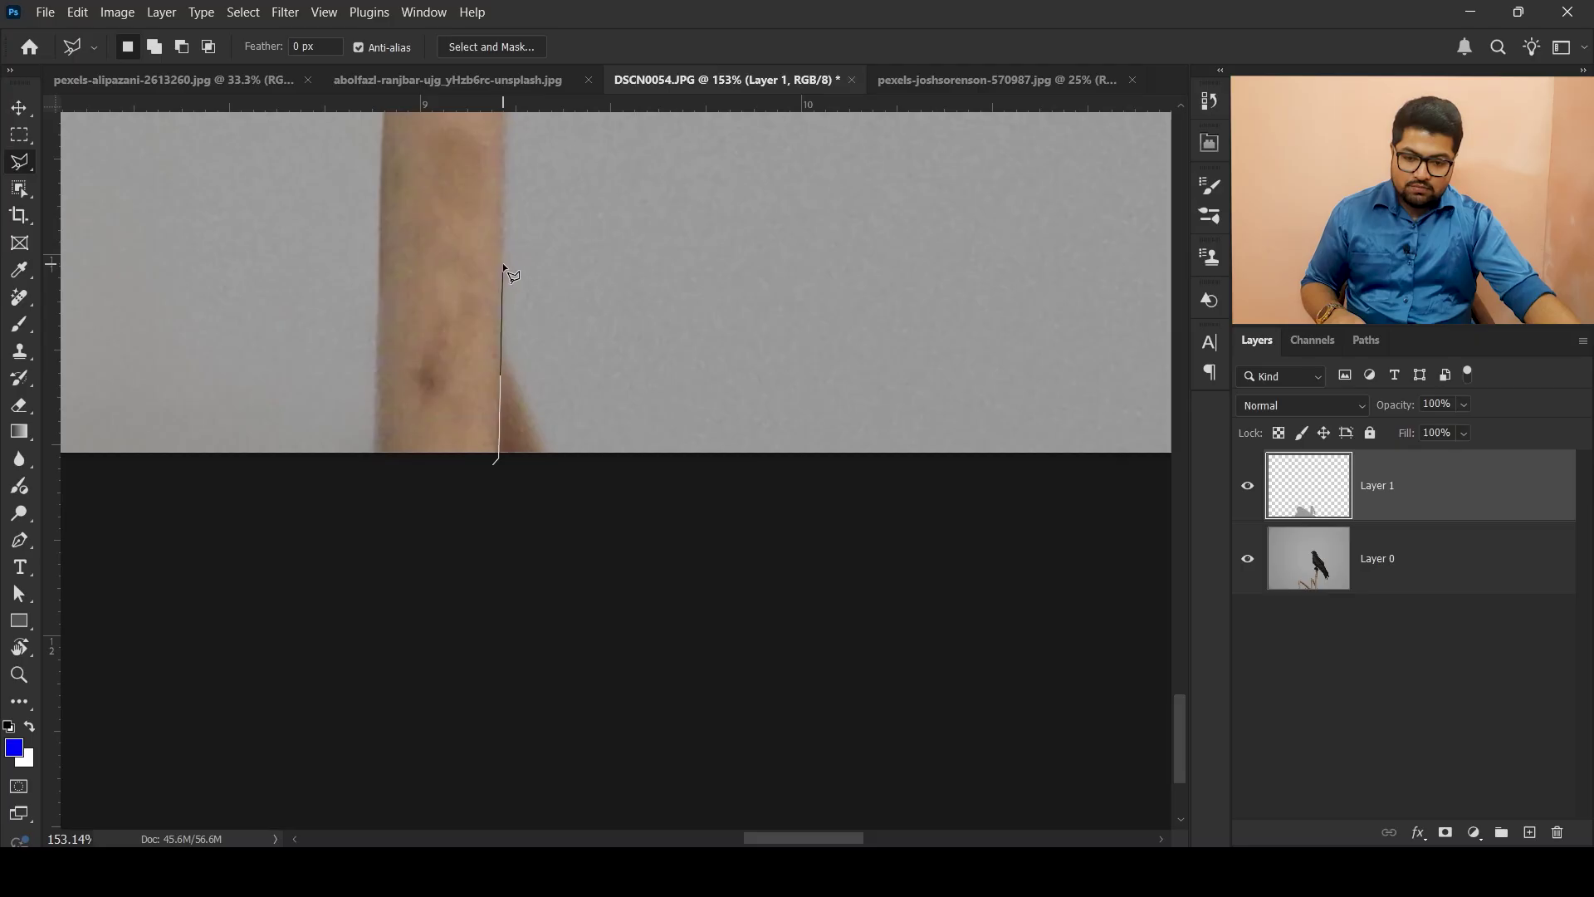
double_click(630, 552)
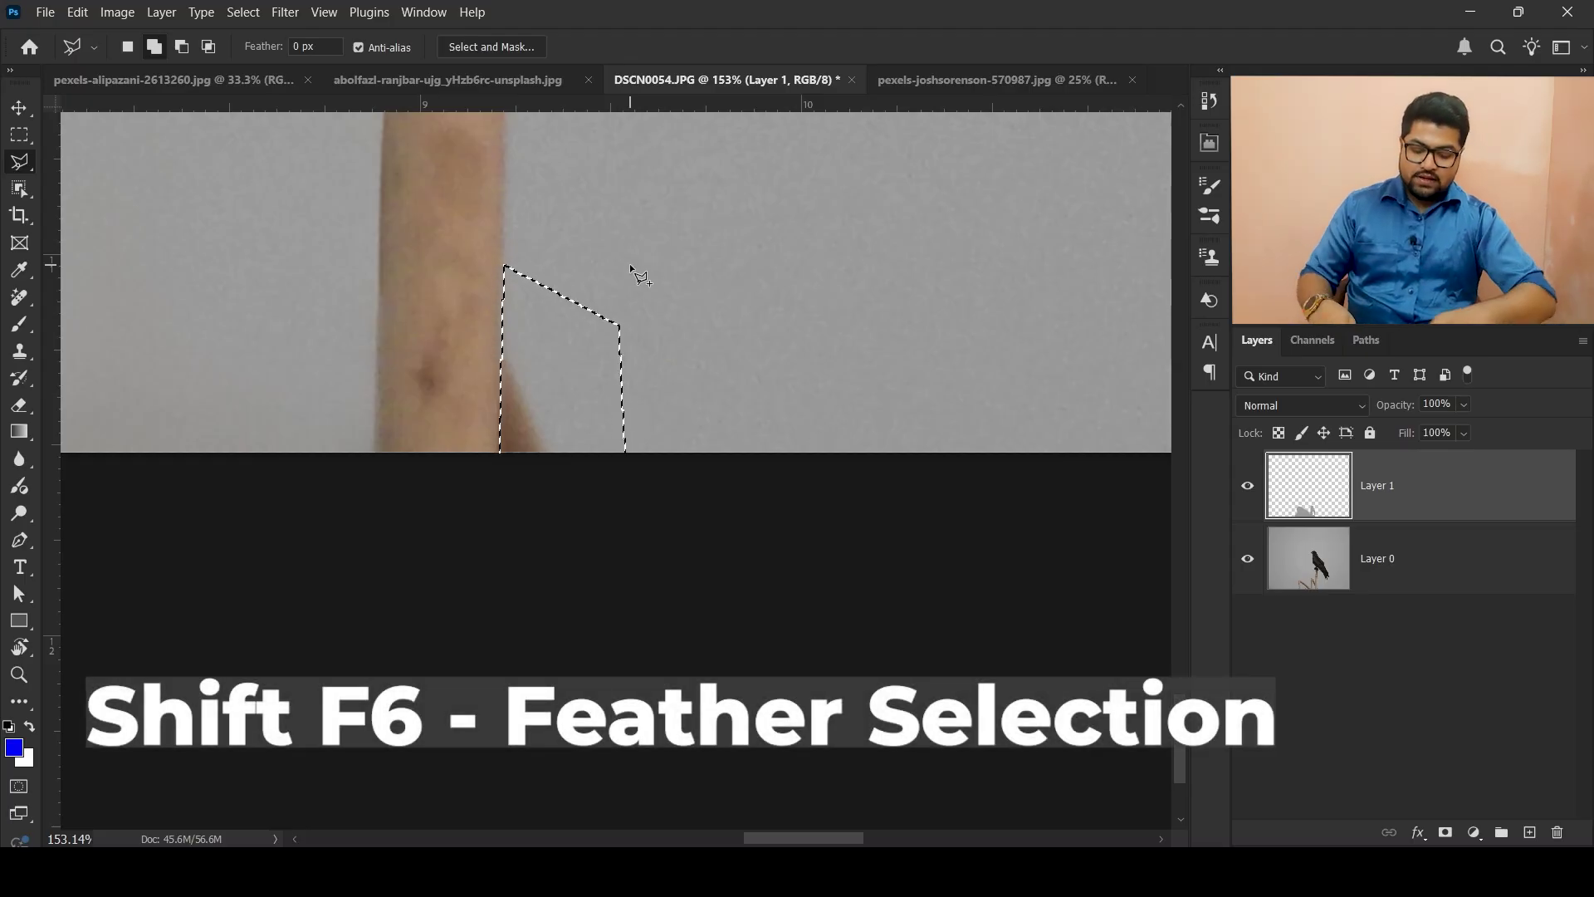
key("shift+F6")
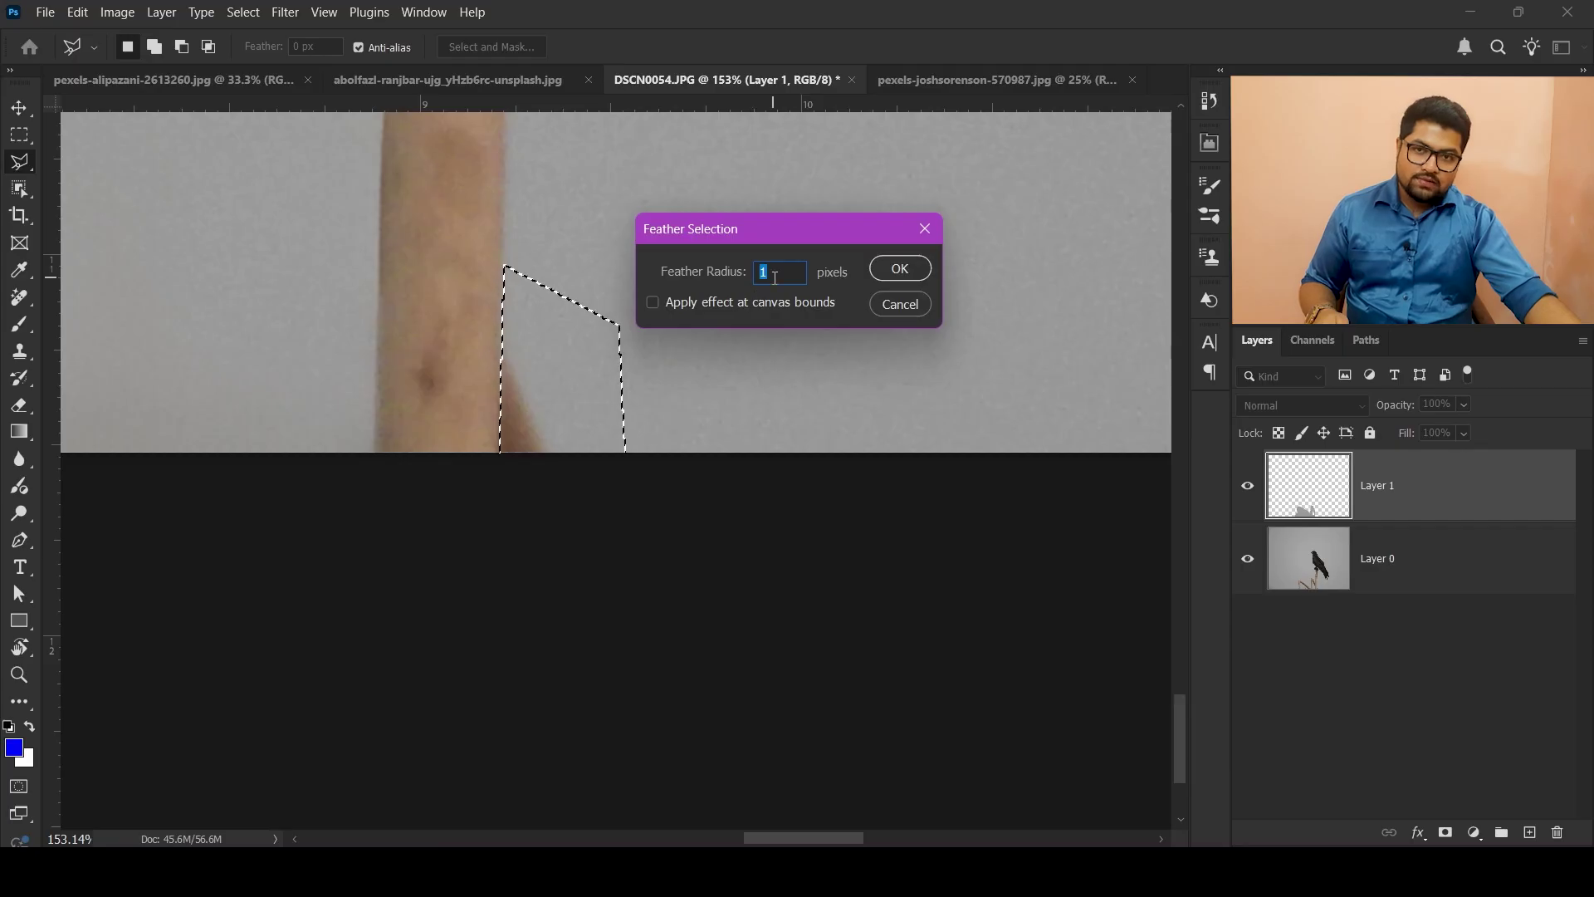
left_click(911, 270)
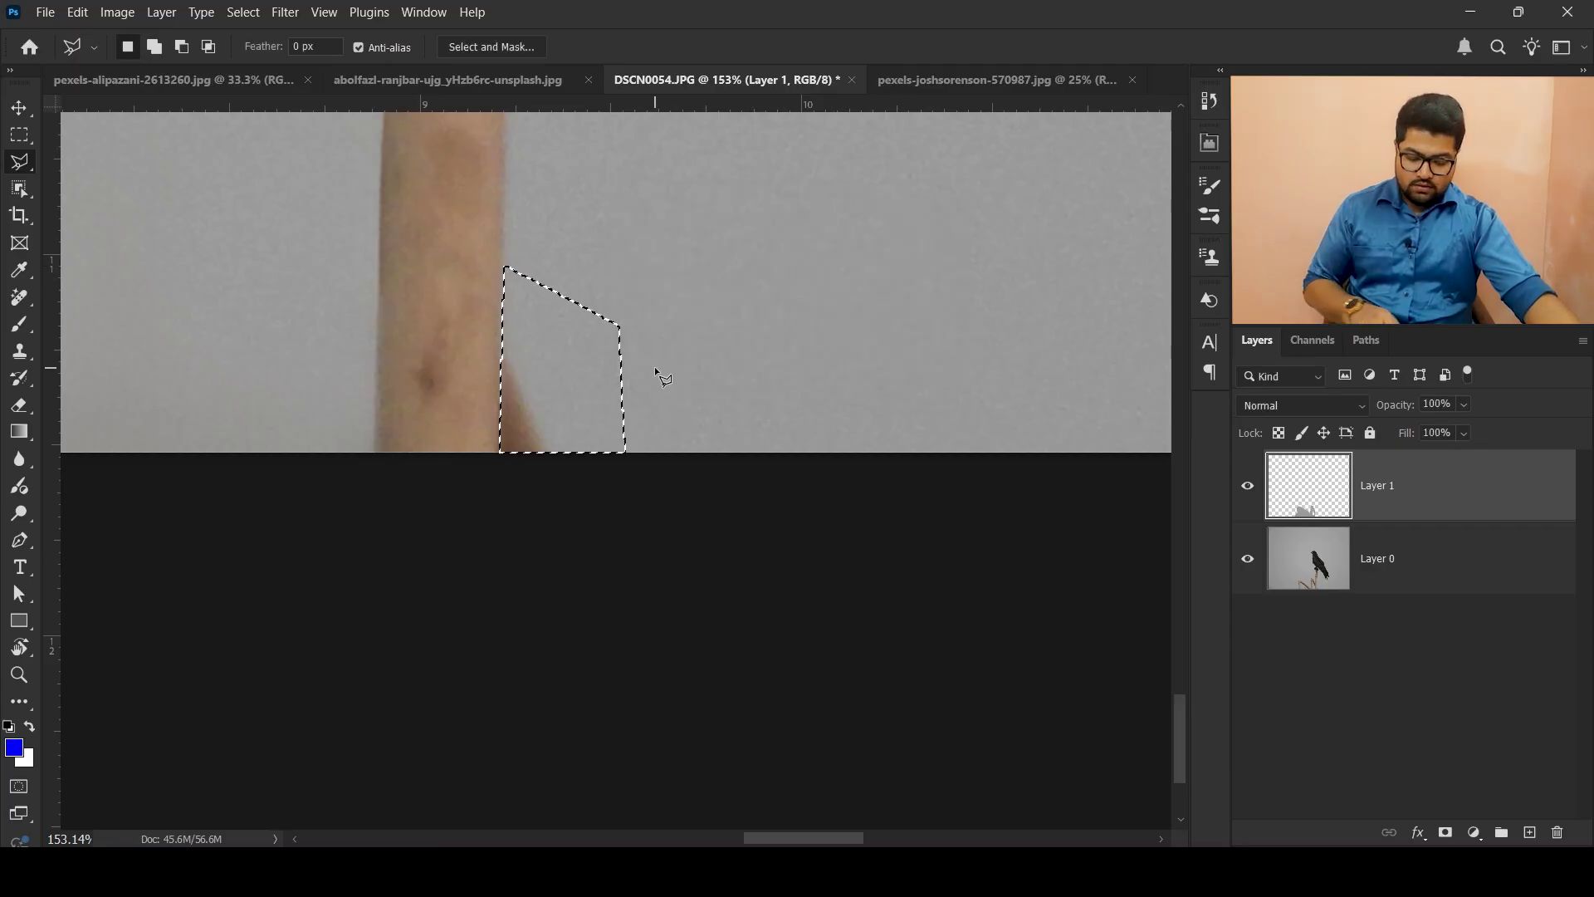
Remove the brace stub inside the feathered selection using the Remove tool at size 44, and deselect.
key("j")
left_click_drag(573, 395, 556, 407)
mouse_move(525, 407)
left_mouse_down()
mouse_move(522, 364)
mouse_move(509, 431)
mouse_move(517, 345)
left_mouse_up()
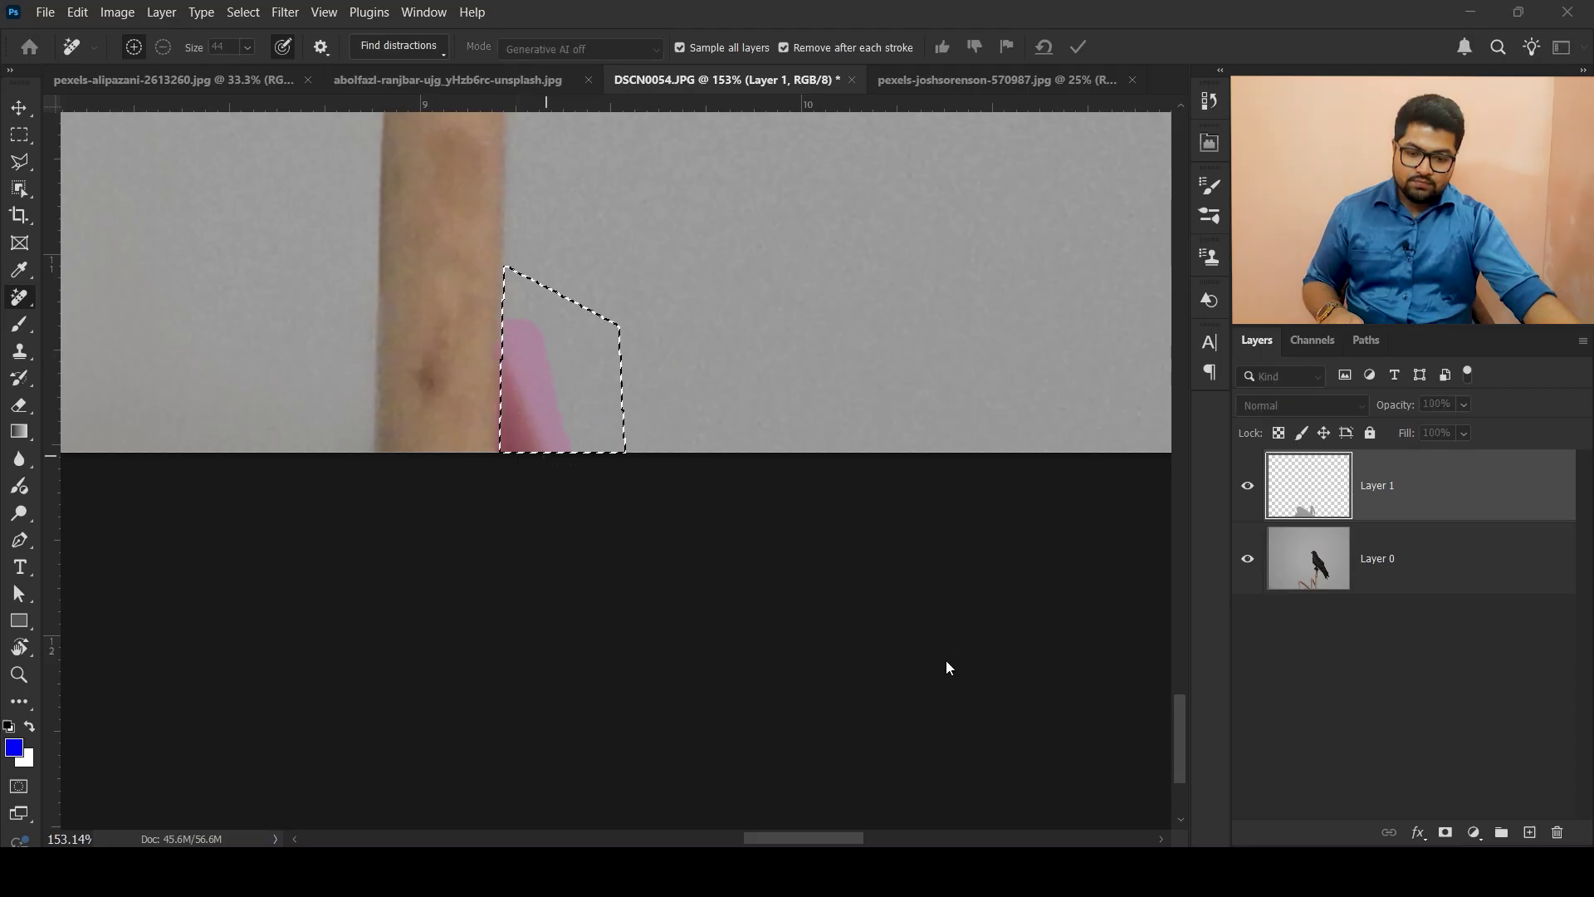
scroll(655, 421, "down", 1)
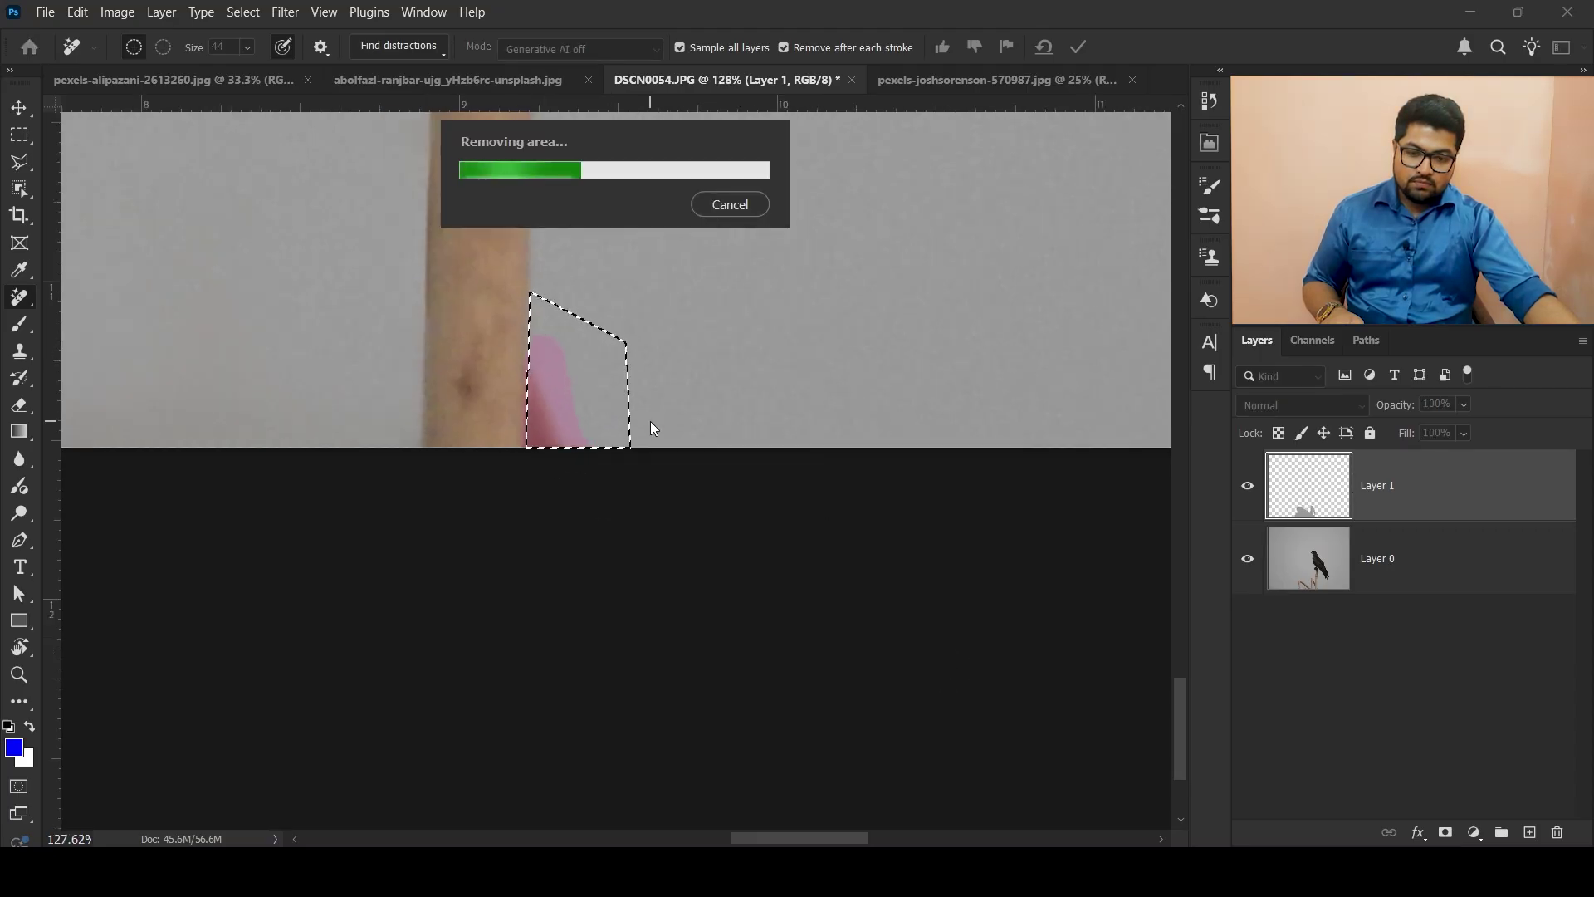
key("ctrl+d")
Toggle Layer 1's visibility over the full photo to compare the original poles with the cleaned result.
scroll(680, 400, "down", 7)
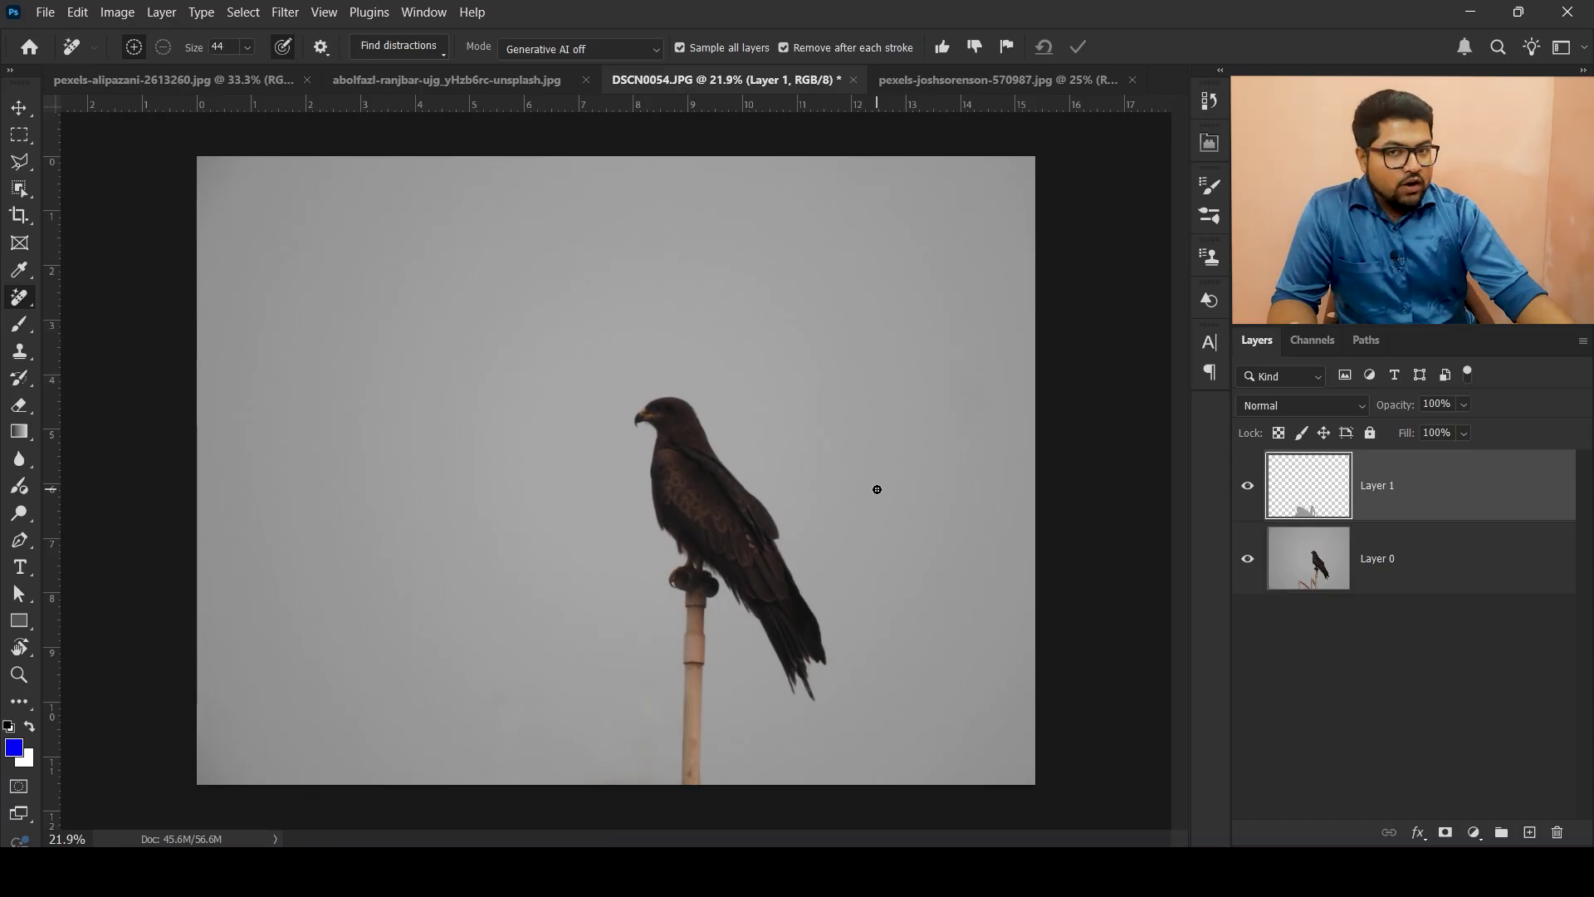
left_click(1248, 493)
left_click(1248, 492)
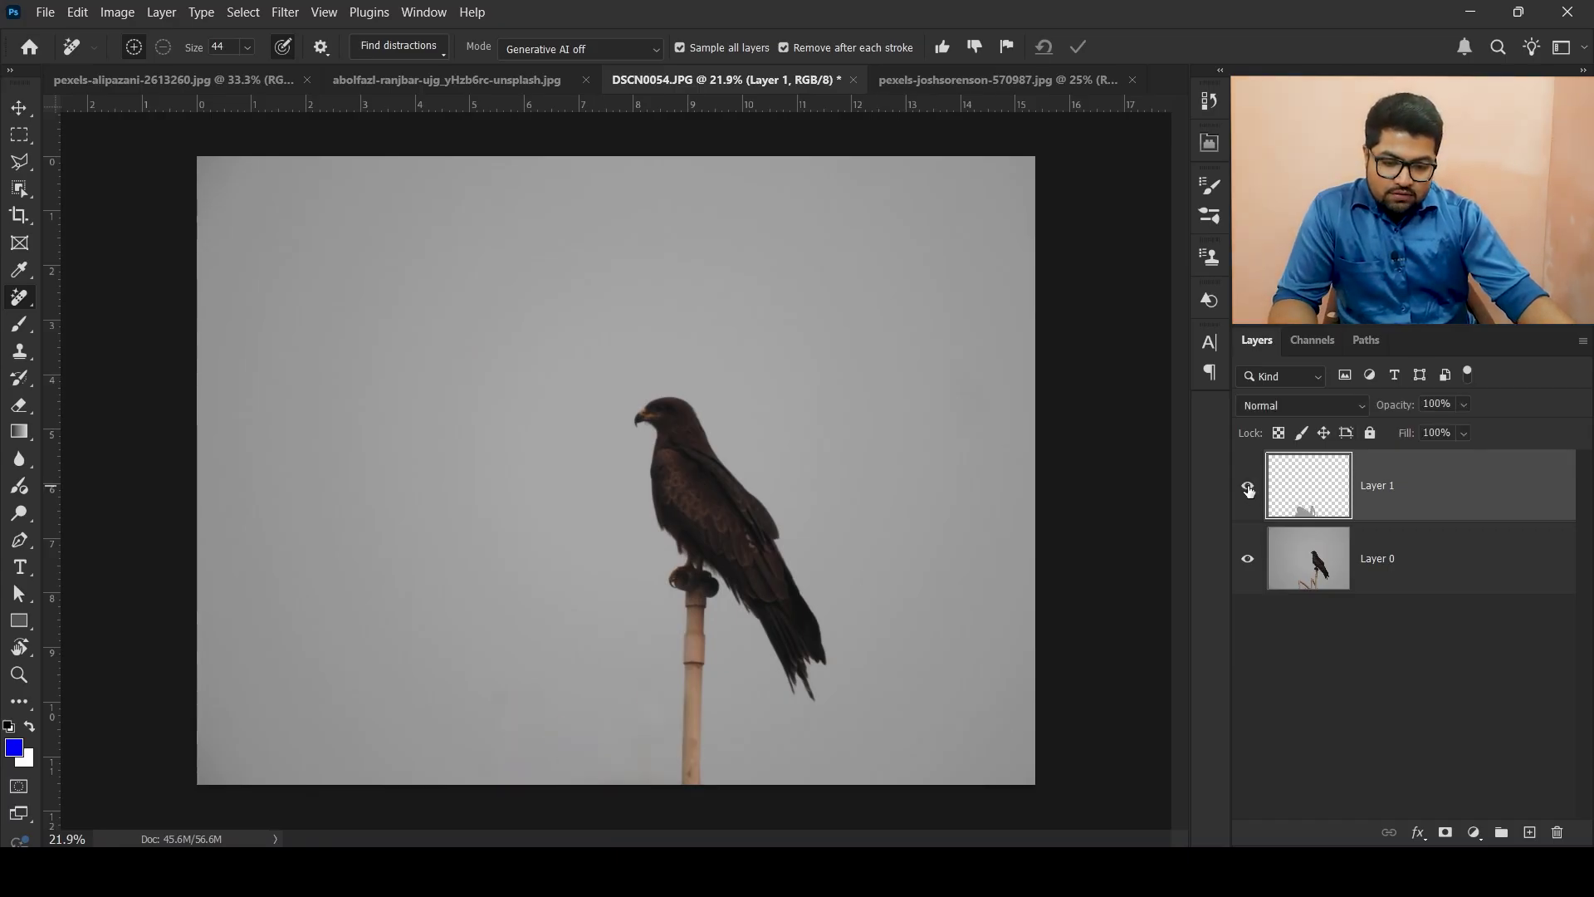
left_click(1248, 492)
left_click(1248, 490)
left_click(1249, 491)
left_click(1249, 492)
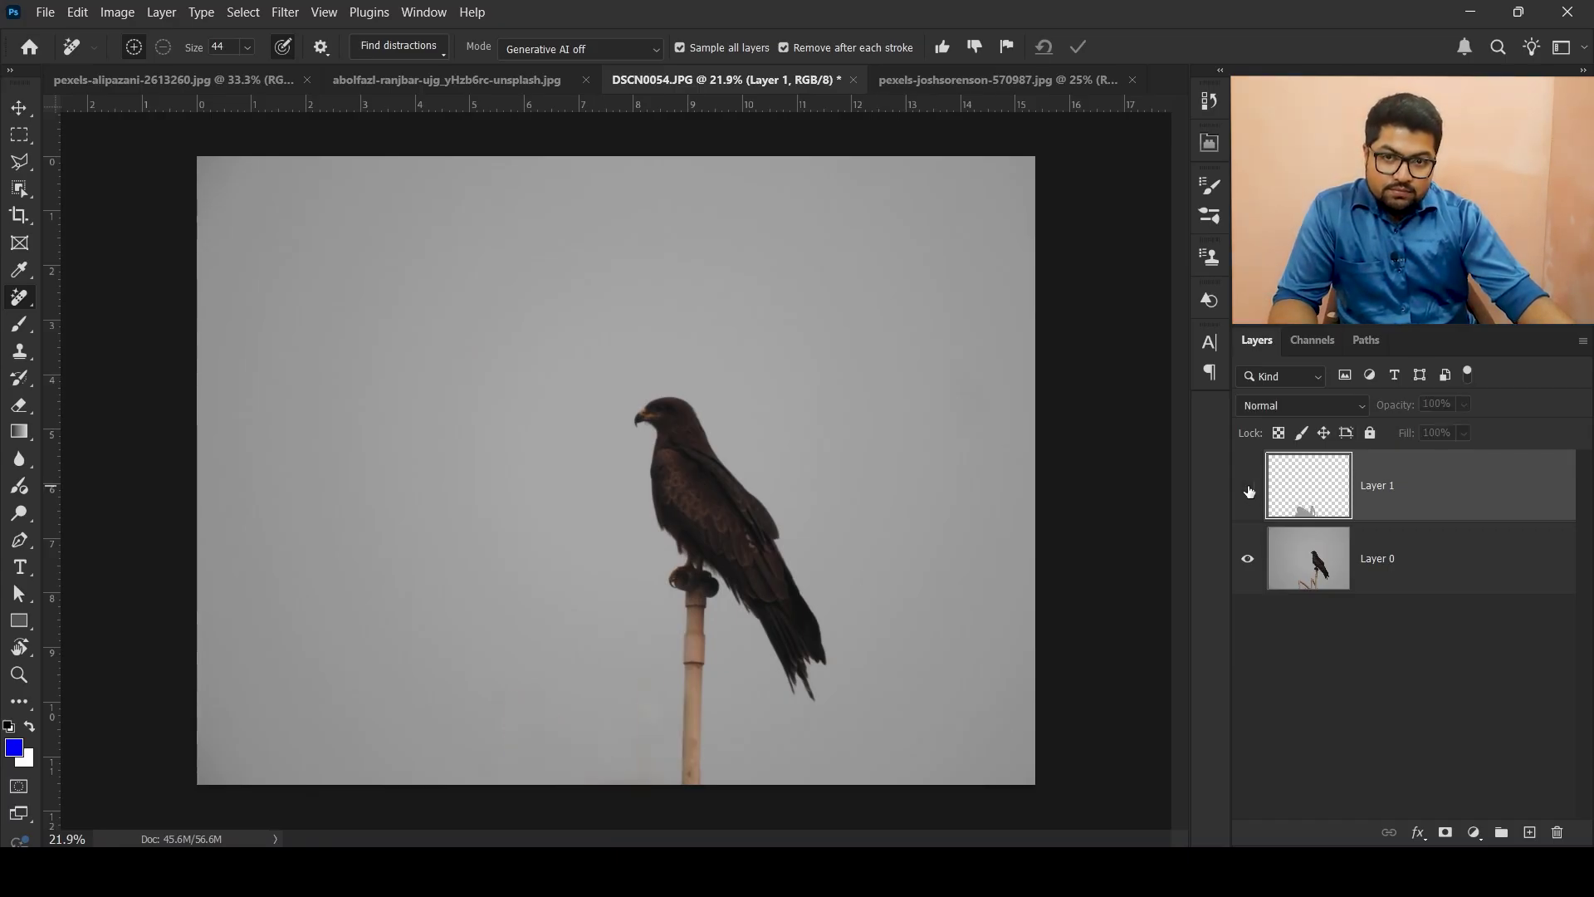
left_click(1249, 493)
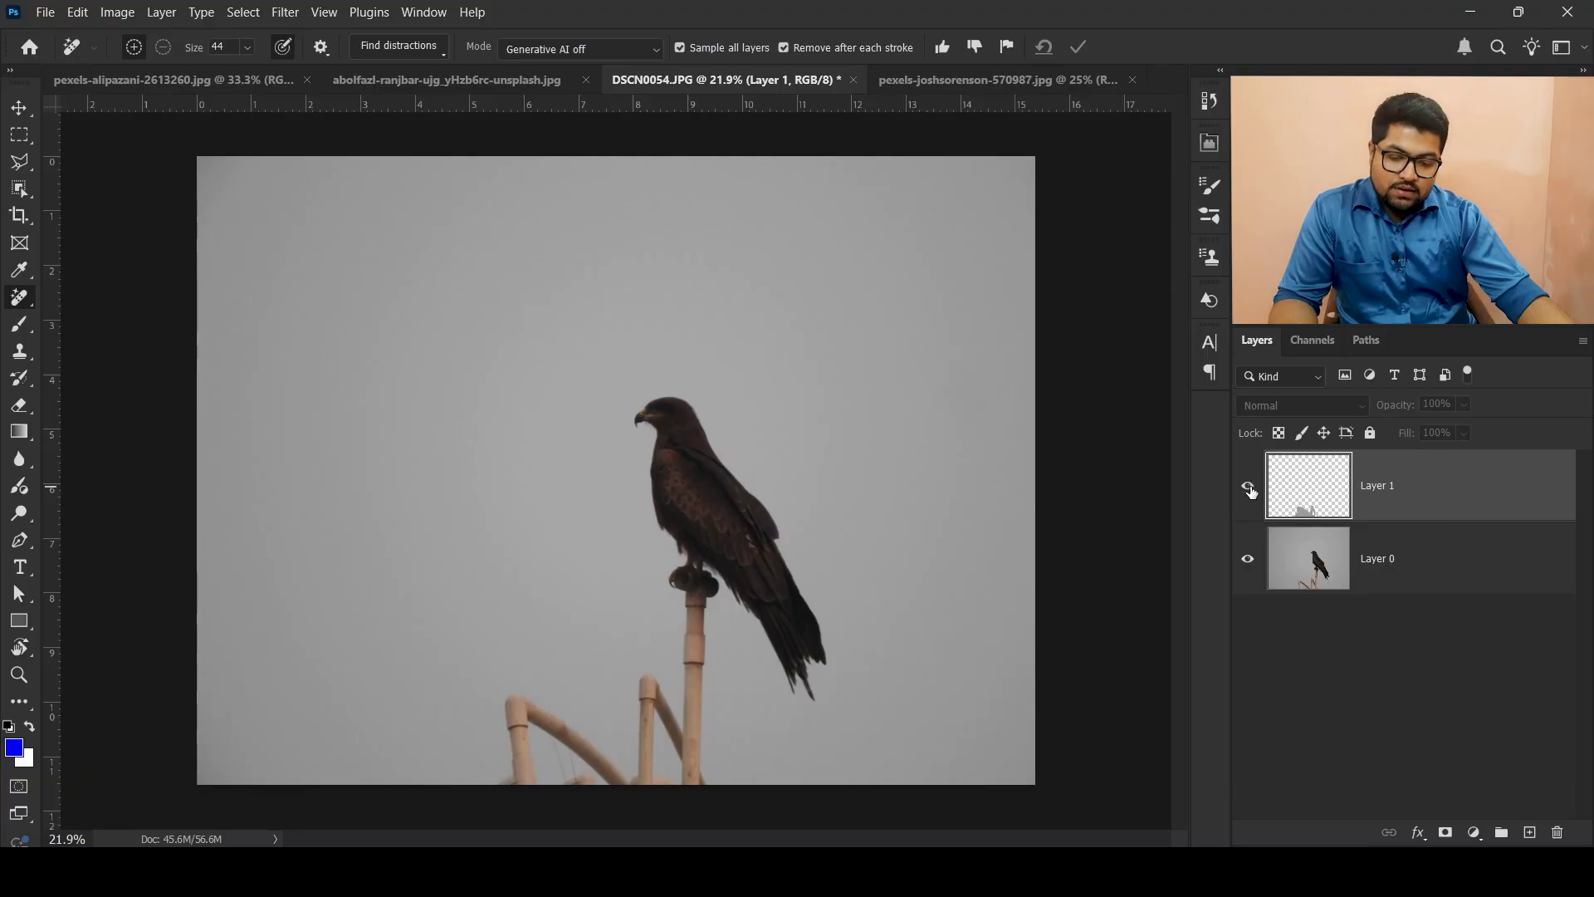
Show Layer 1 again over the bird photo and look through the healing tools grouped with the Remove tool.
left_click(1249, 491)
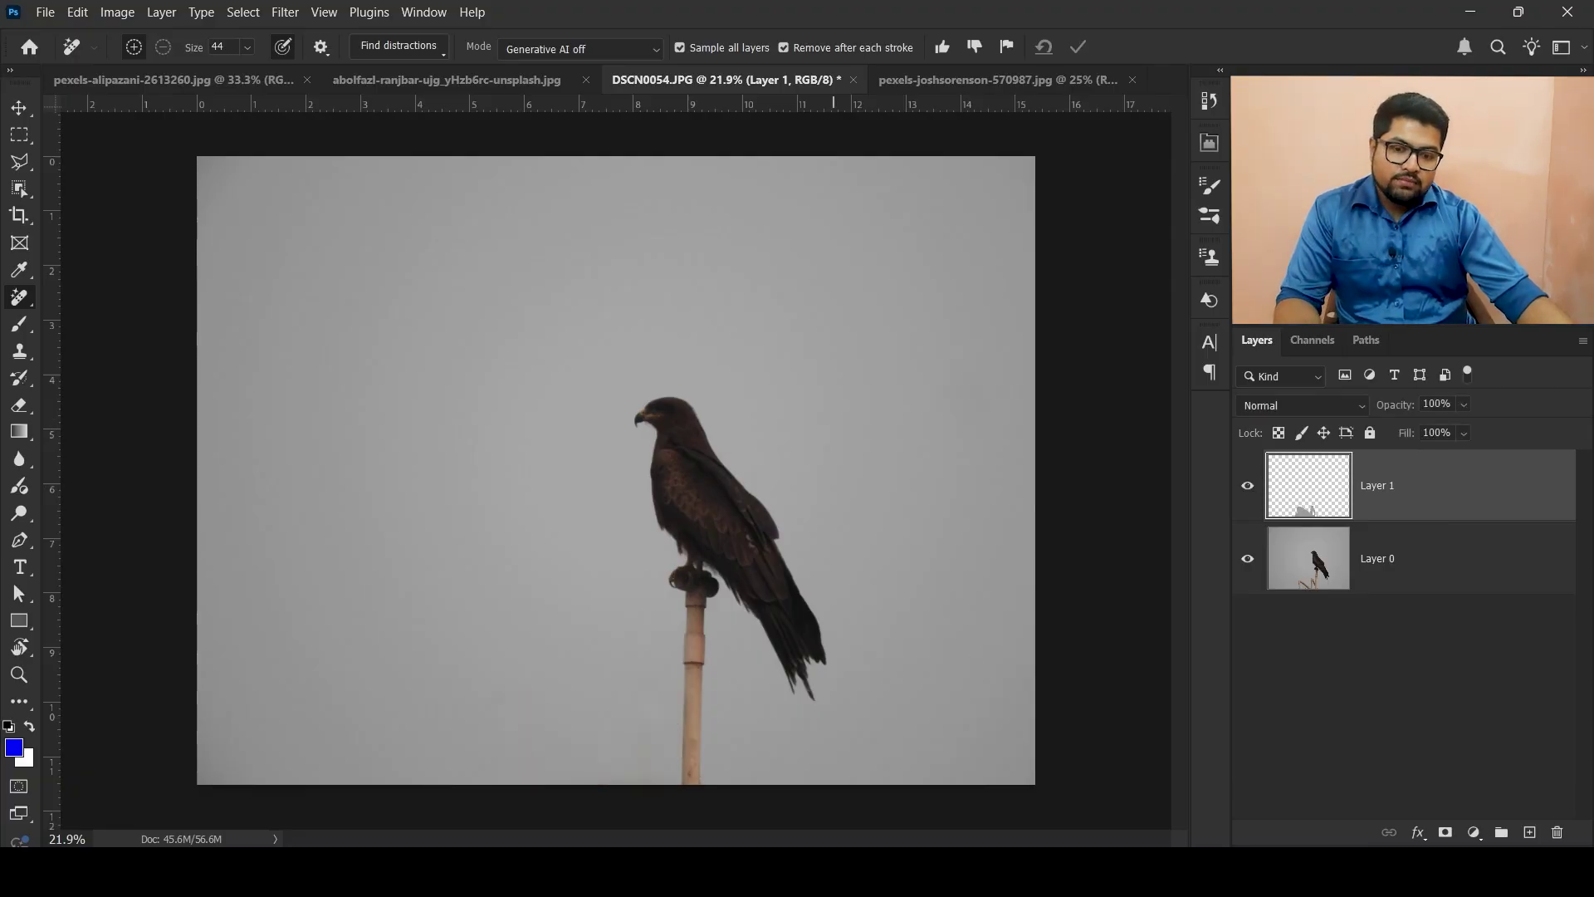
right_click(26, 301)
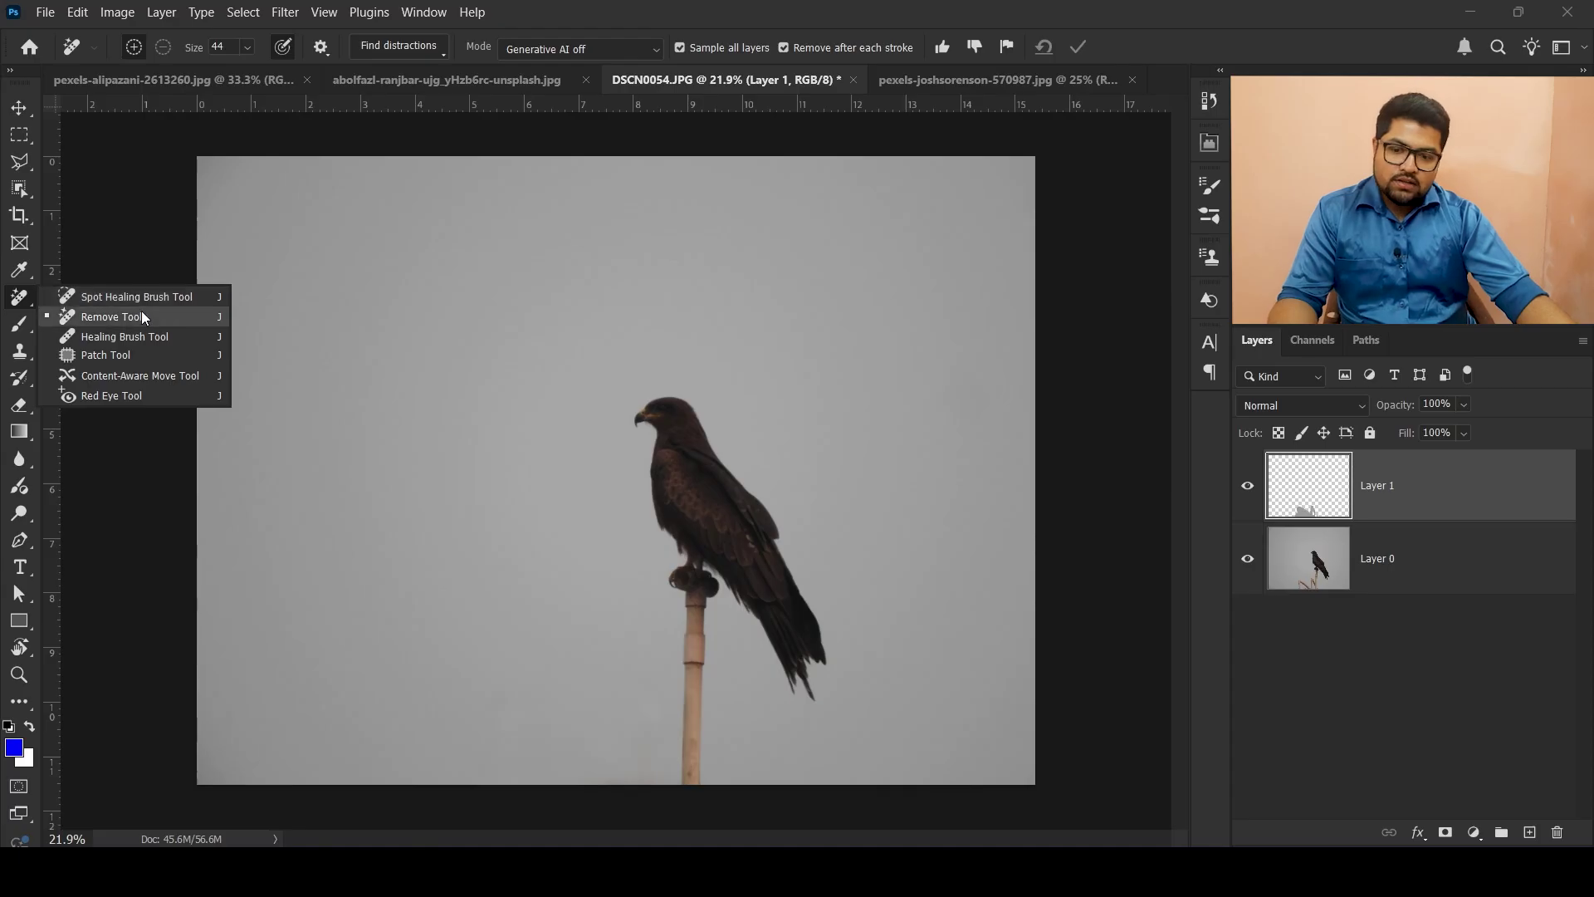
left_click(135, 232)
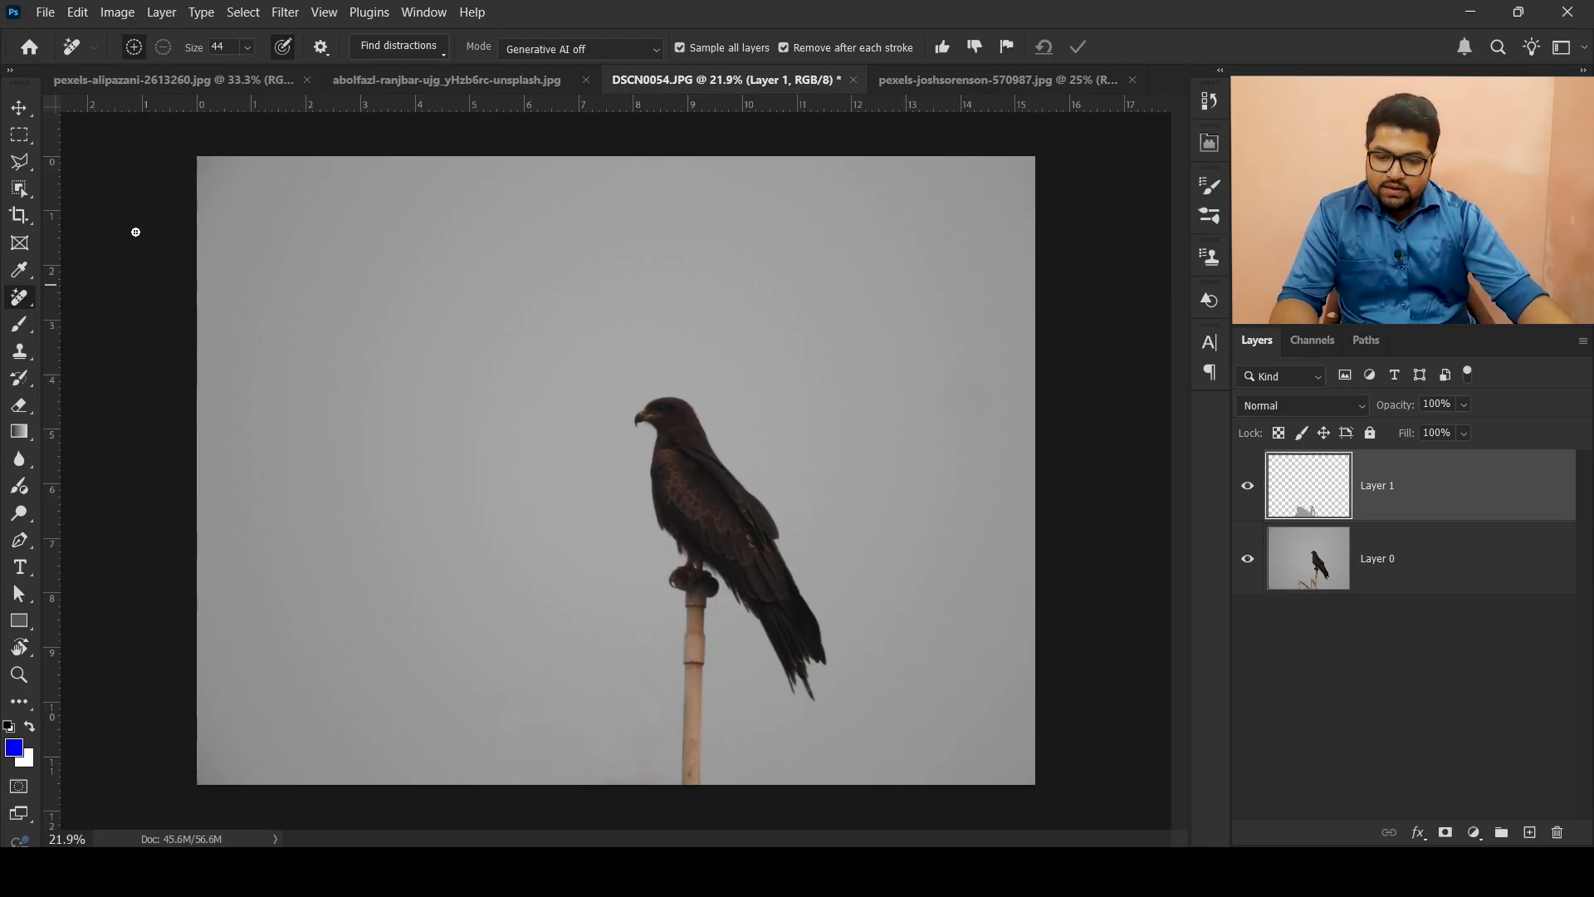
Switch to the photo of the red paper plane and shadow figure, and unlock its Background layer.
left_click(467, 86)
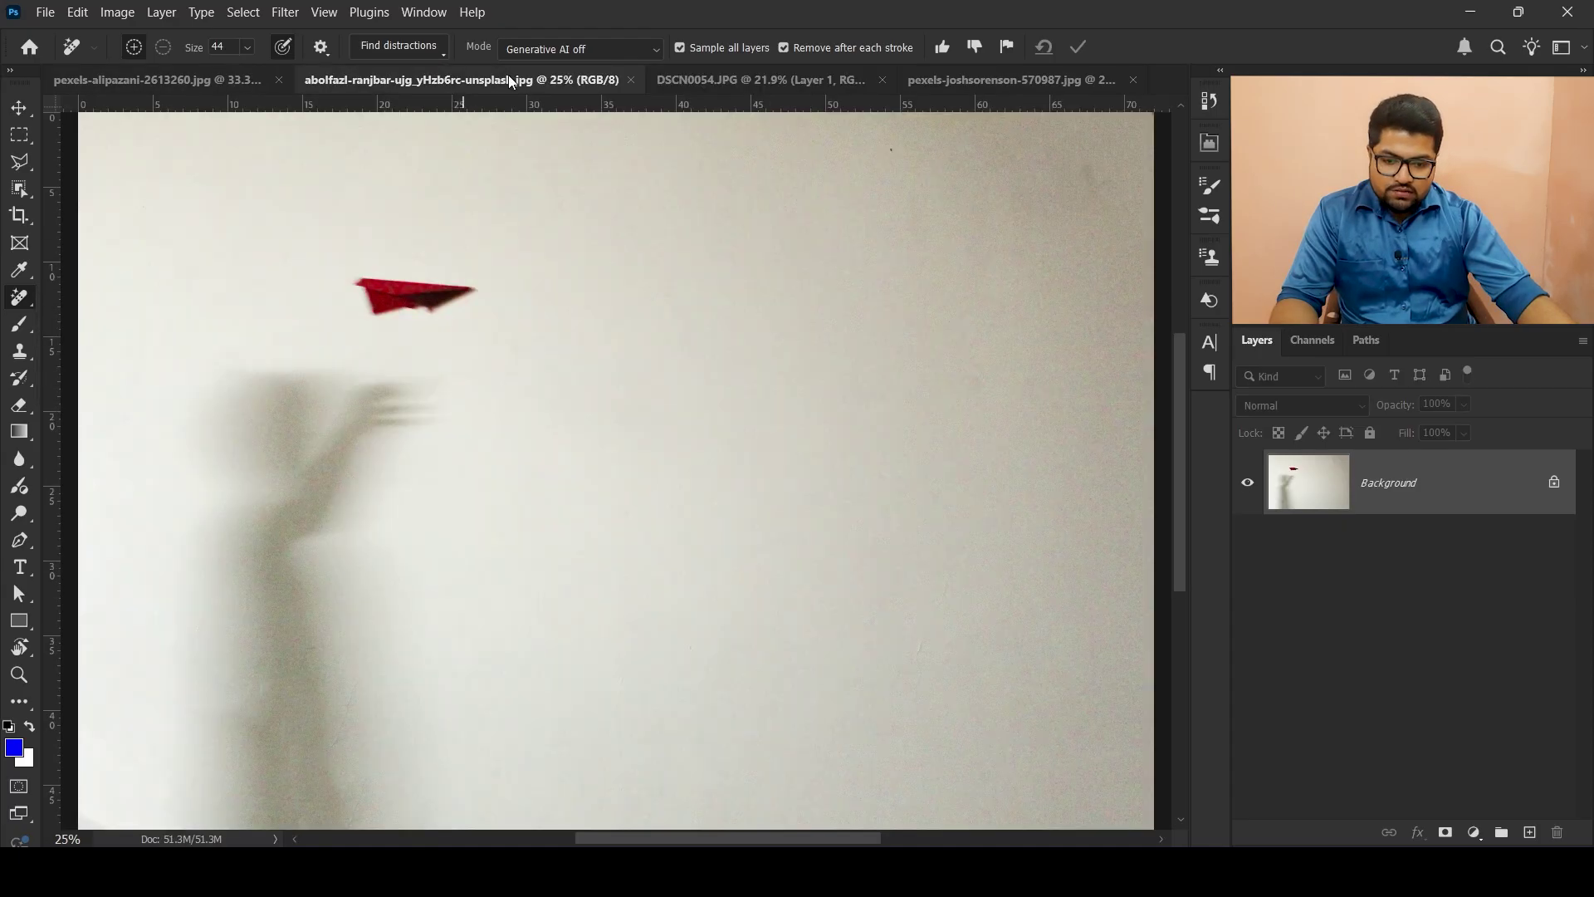
scroll(416, 422, "down", 1)
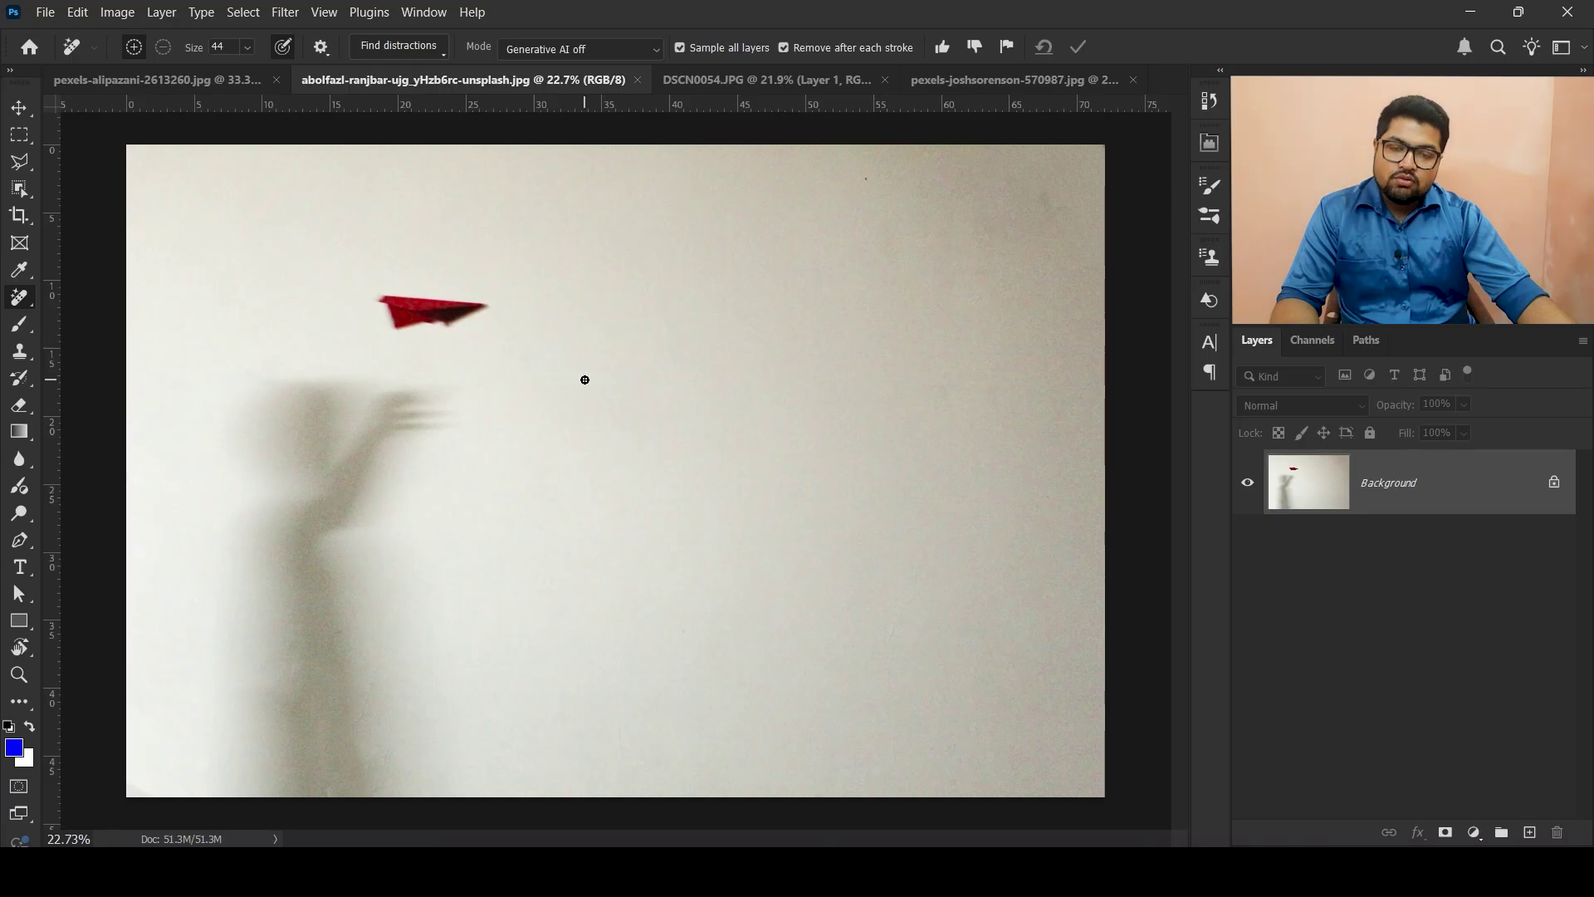
scroll(587, 378, "down", 1)
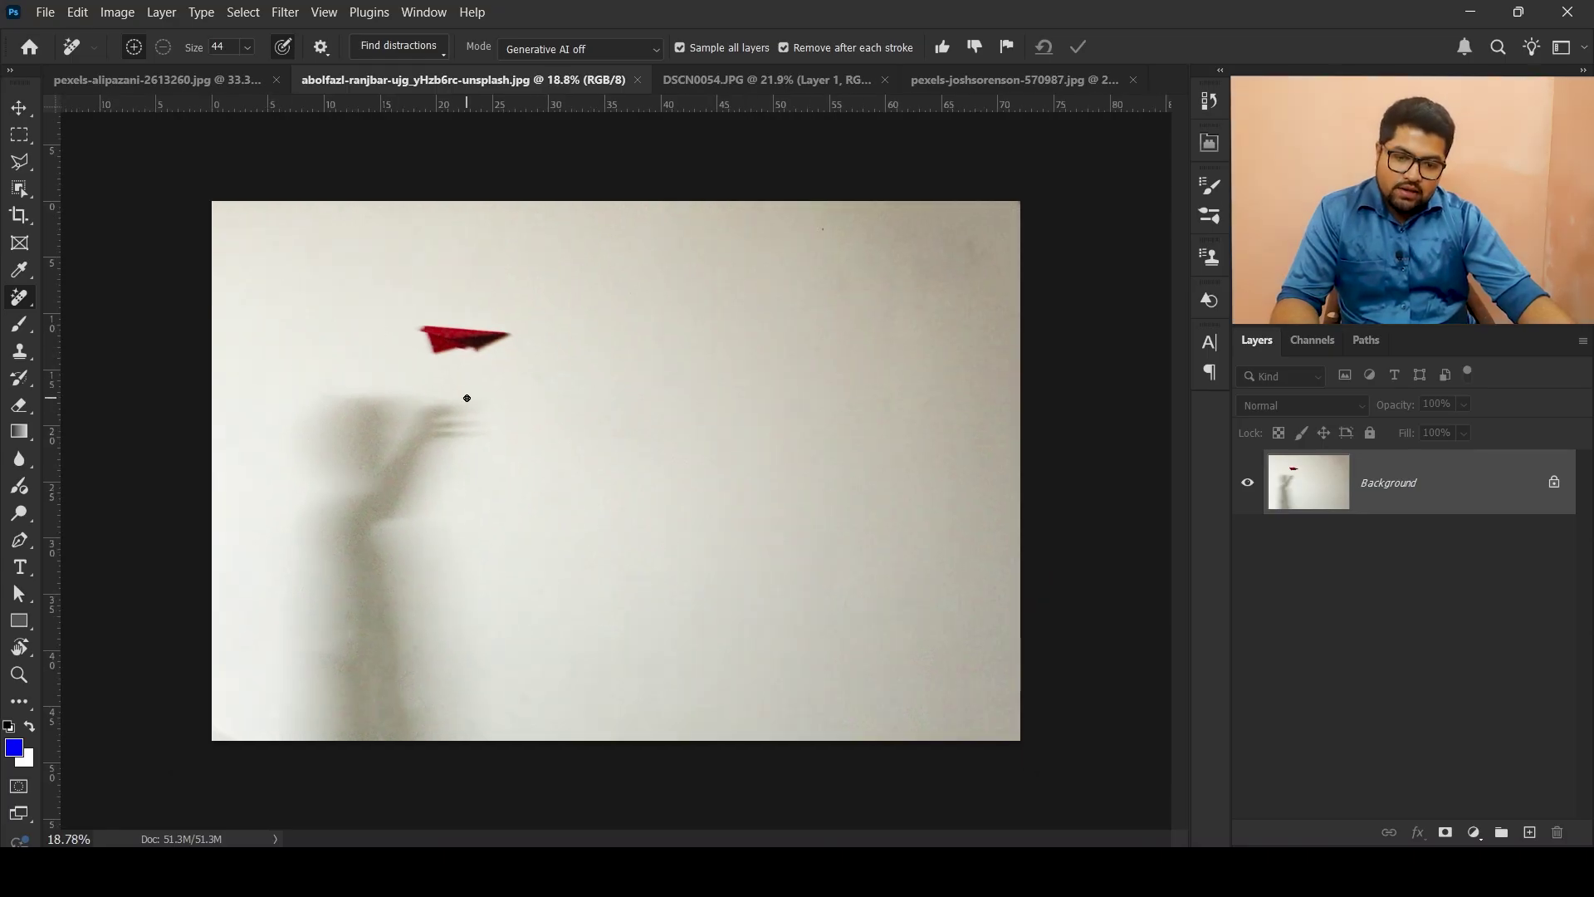
scroll(449, 457, "up", 1)
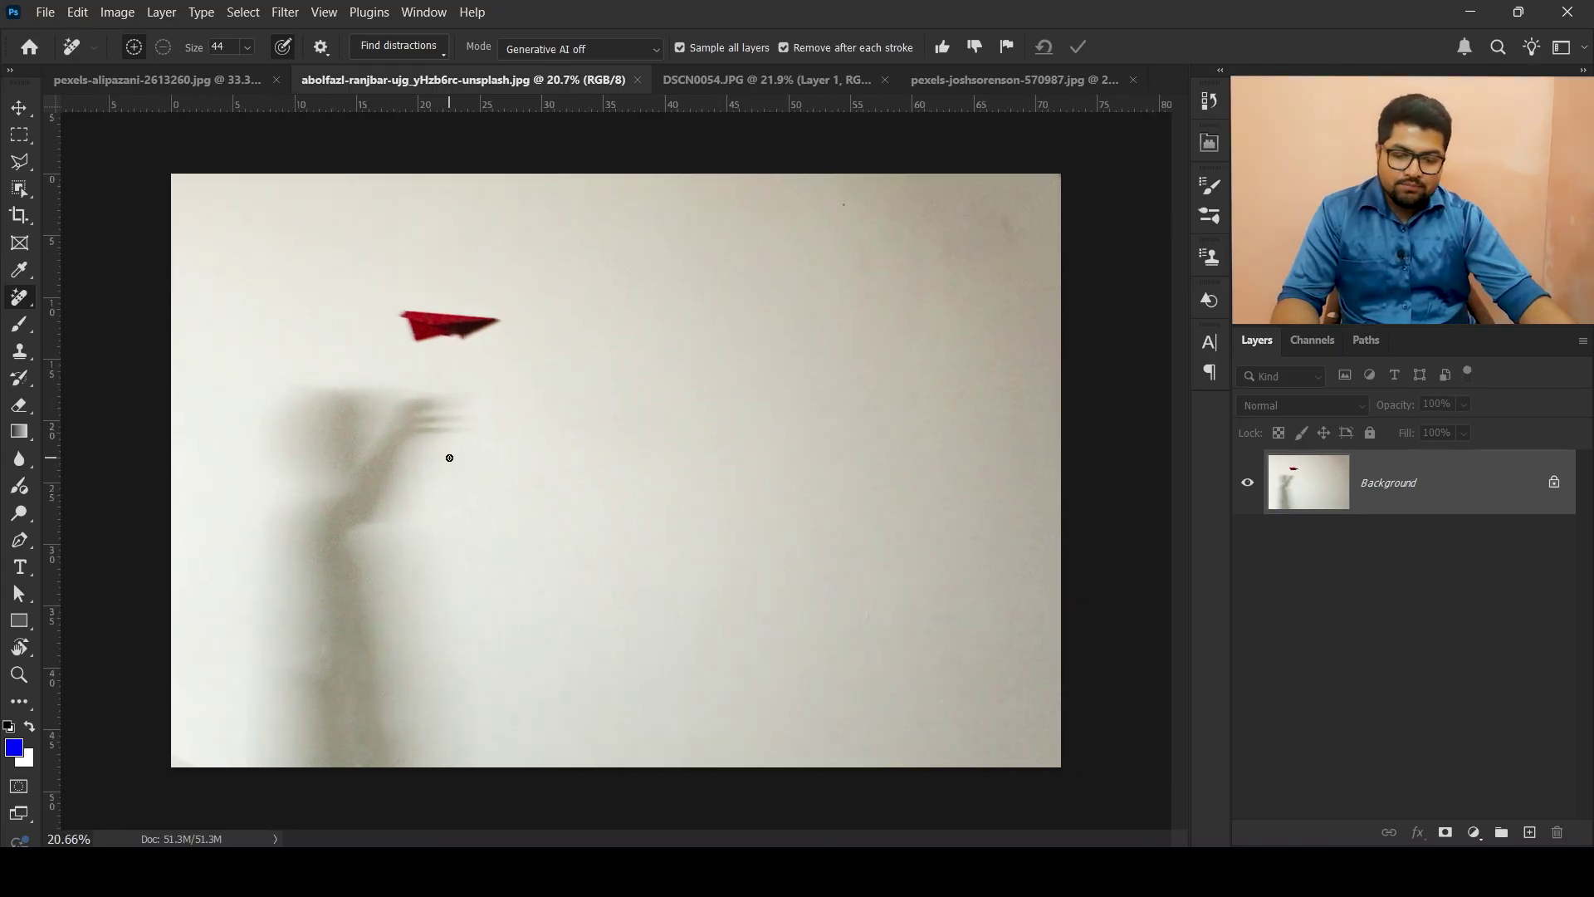
left_click(1554, 484)
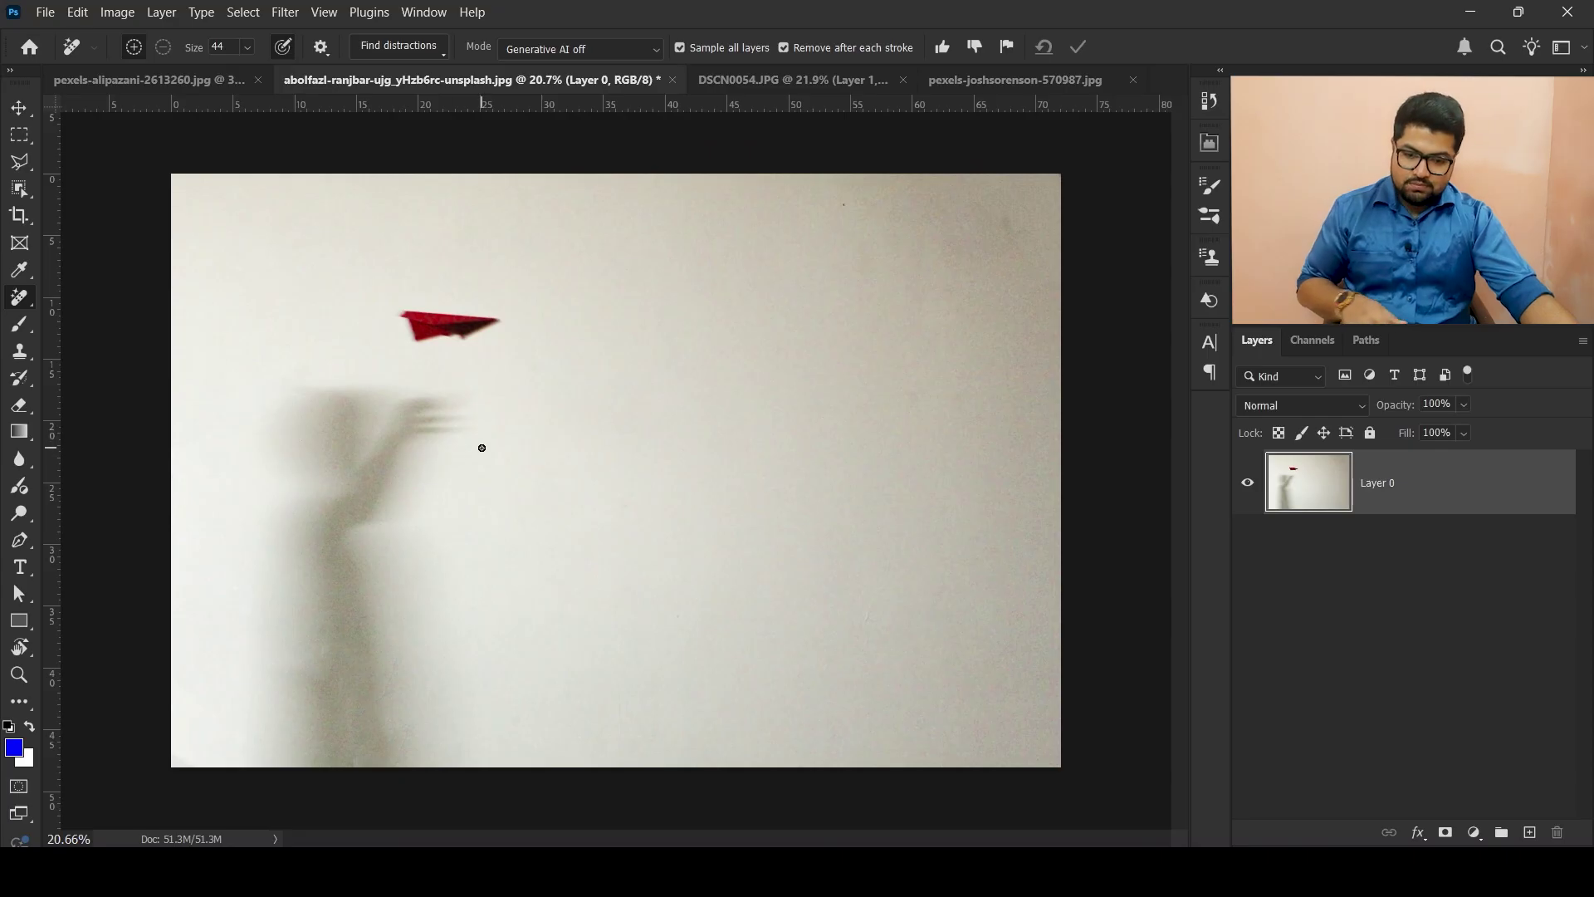
Add a new layer above the photo and remove the red paper plane on it using the Remove tool at size 164.
left_click_drag(433, 468, 495, 462)
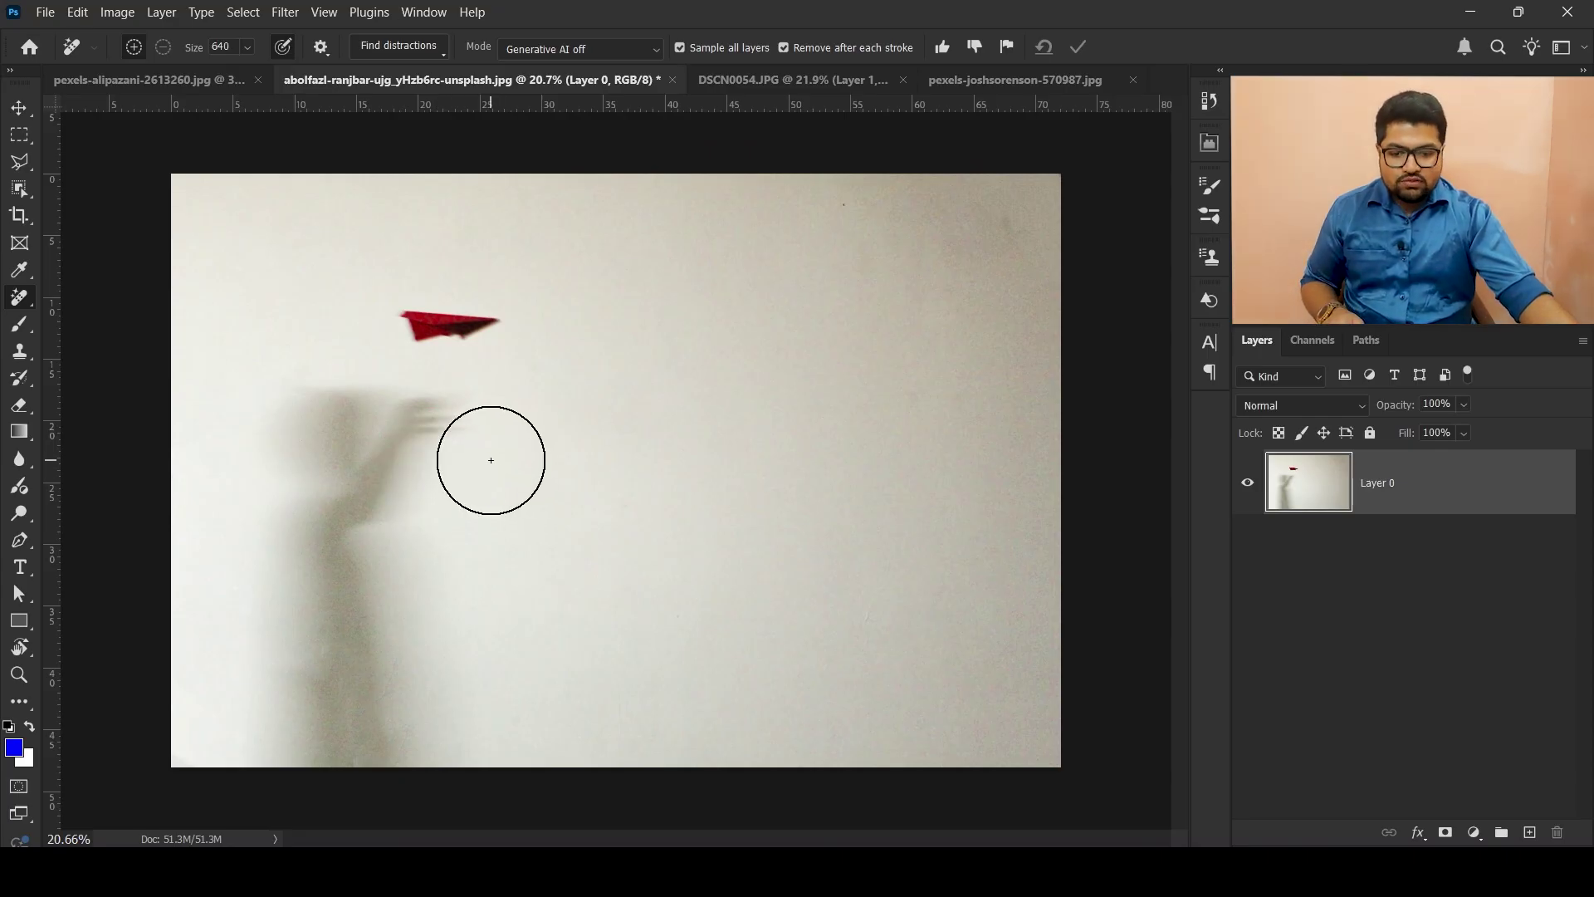
left_click_drag(468, 403, 434, 420)
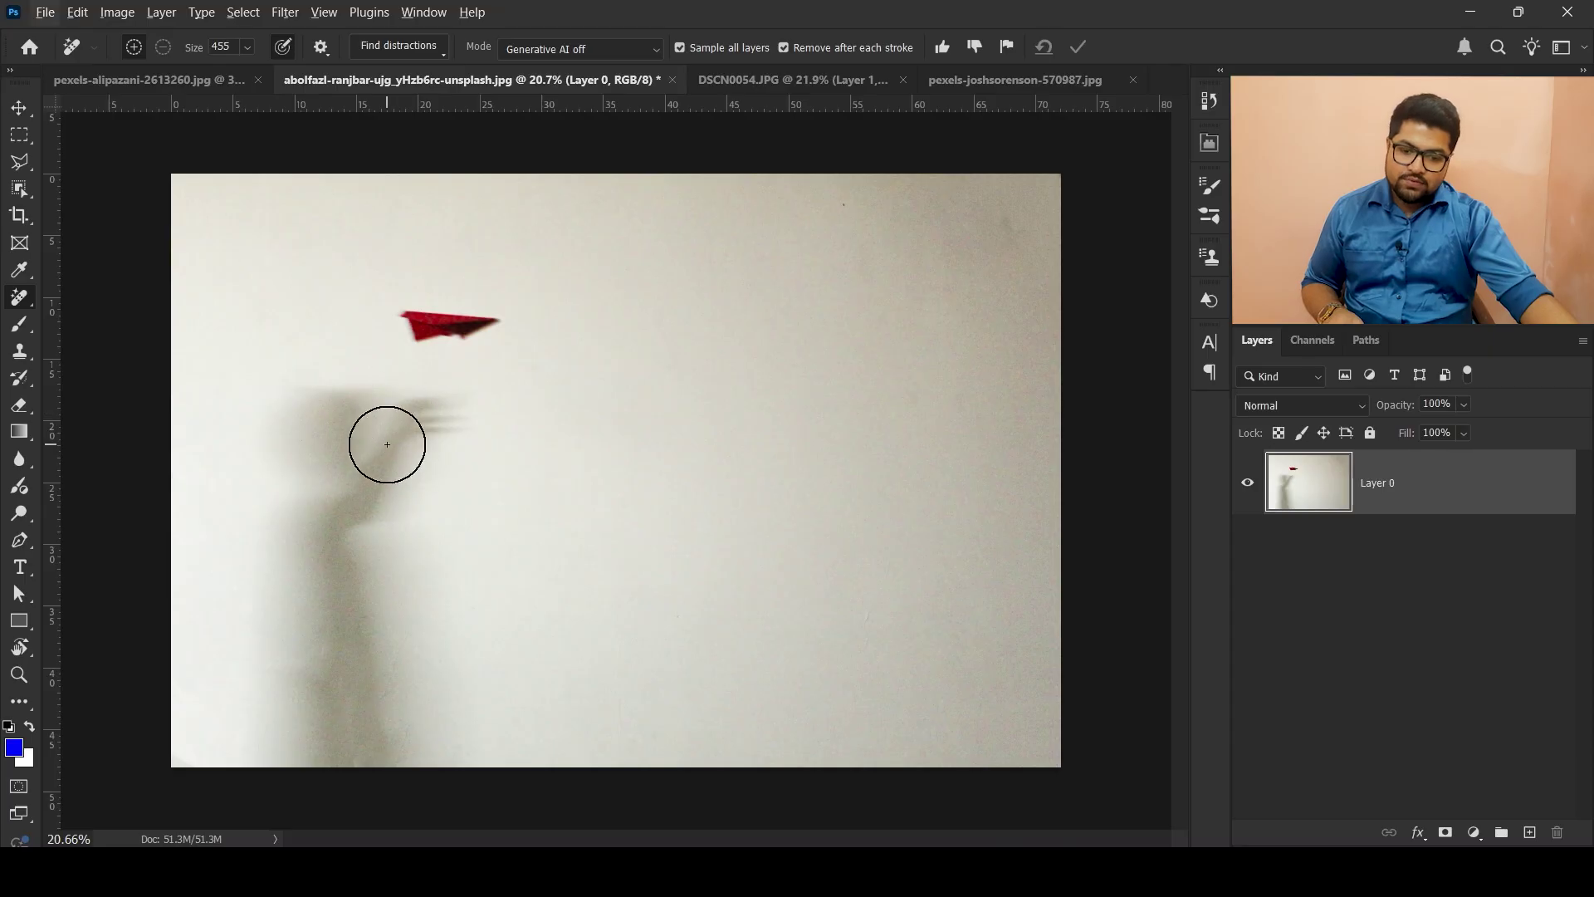
scroll(404, 419, "up", 1)
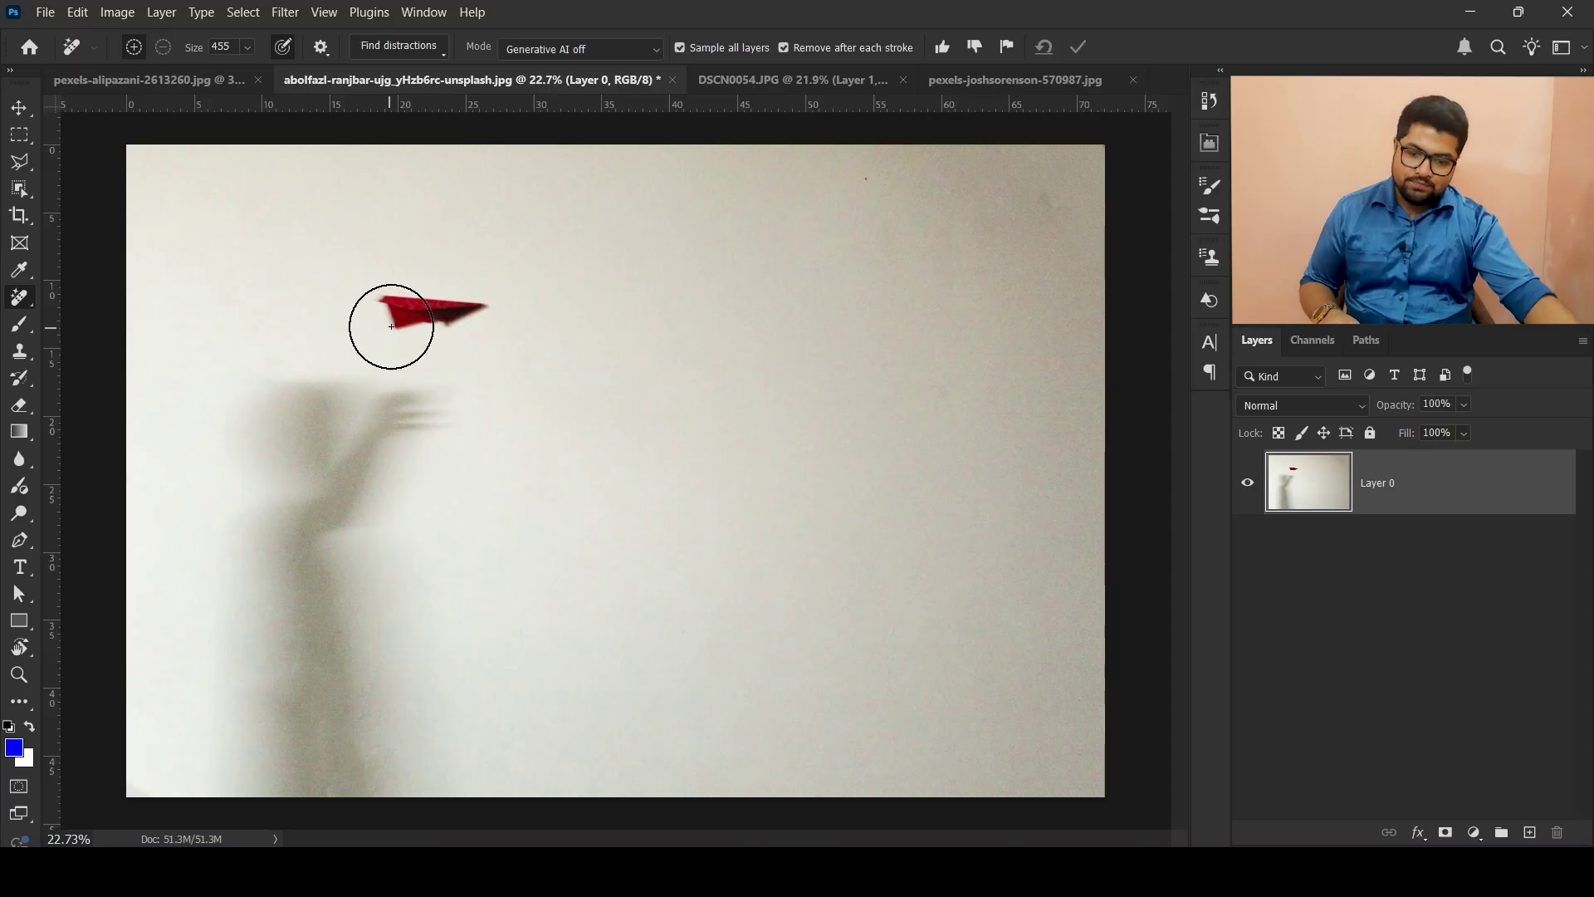
scroll(401, 330, "up", 8)
key("bracketleft")
key("bracketleft")
key("bracketleft")
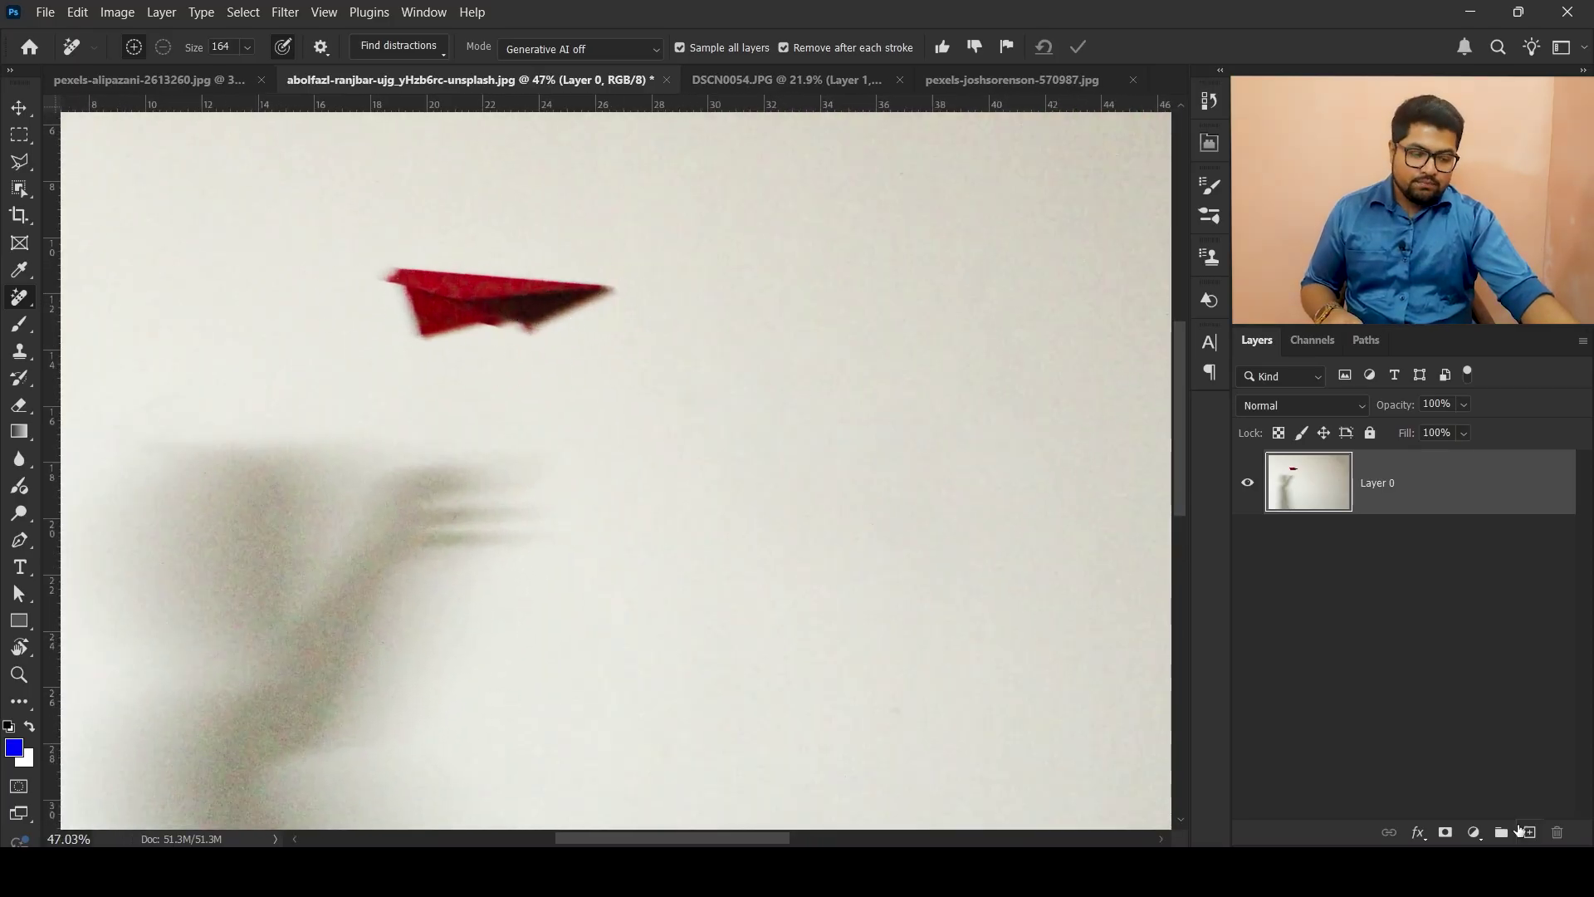
left_click(1527, 833)
scroll(473, 230, "up", 2)
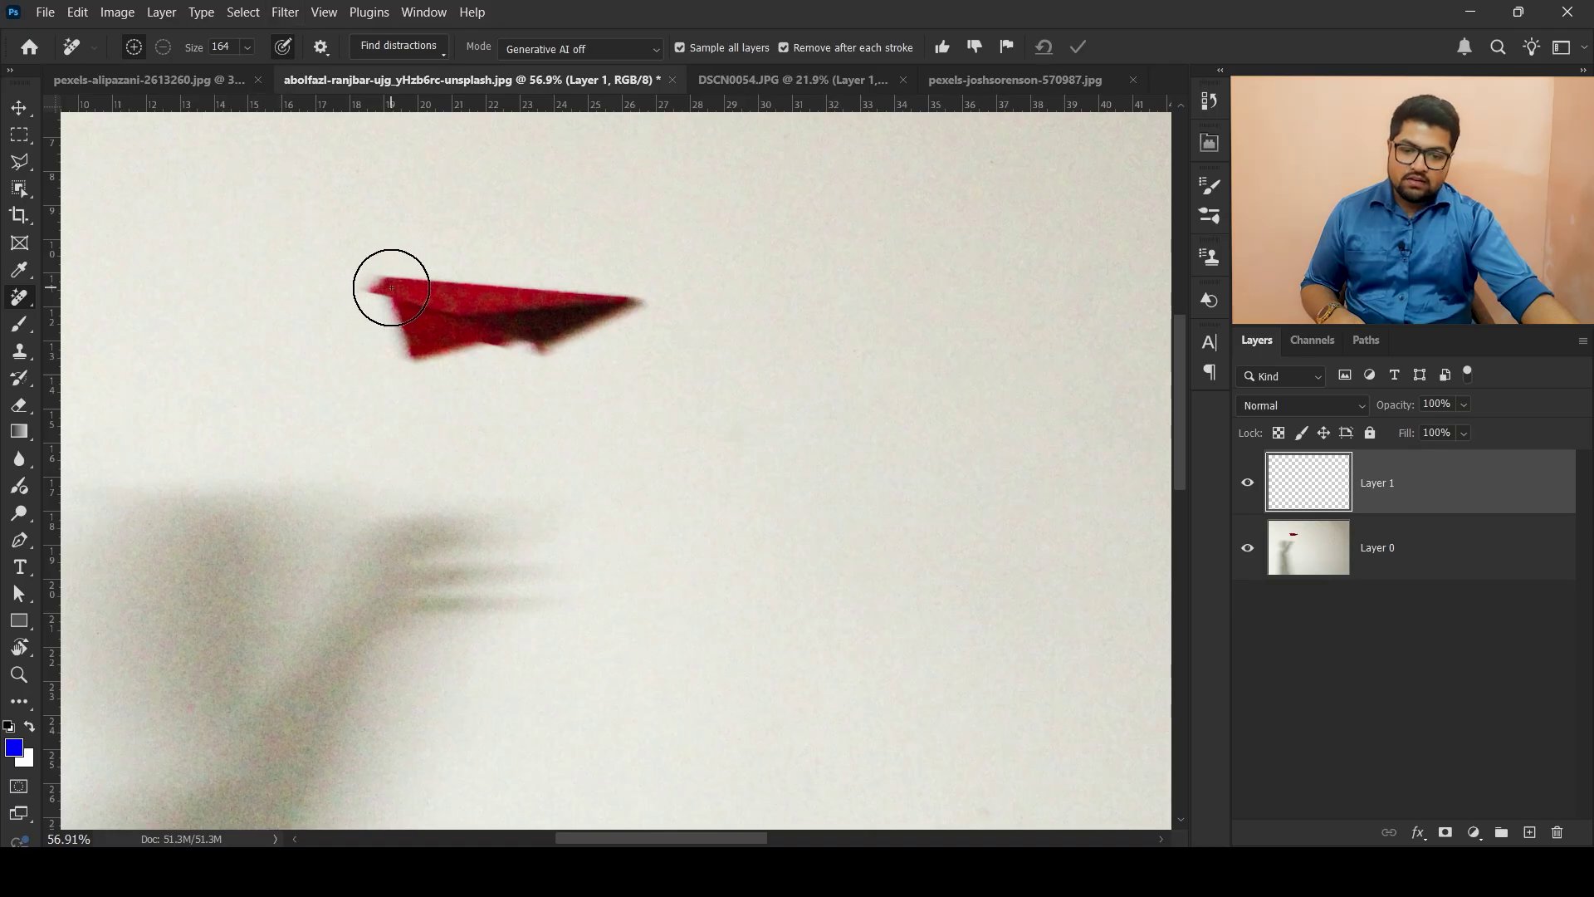
mouse_move(390, 278)
left_mouse_down()
mouse_move(416, 333)
mouse_move(488, 349)
mouse_move(622, 308)
mouse_move(387, 274)
left_mouse_up()
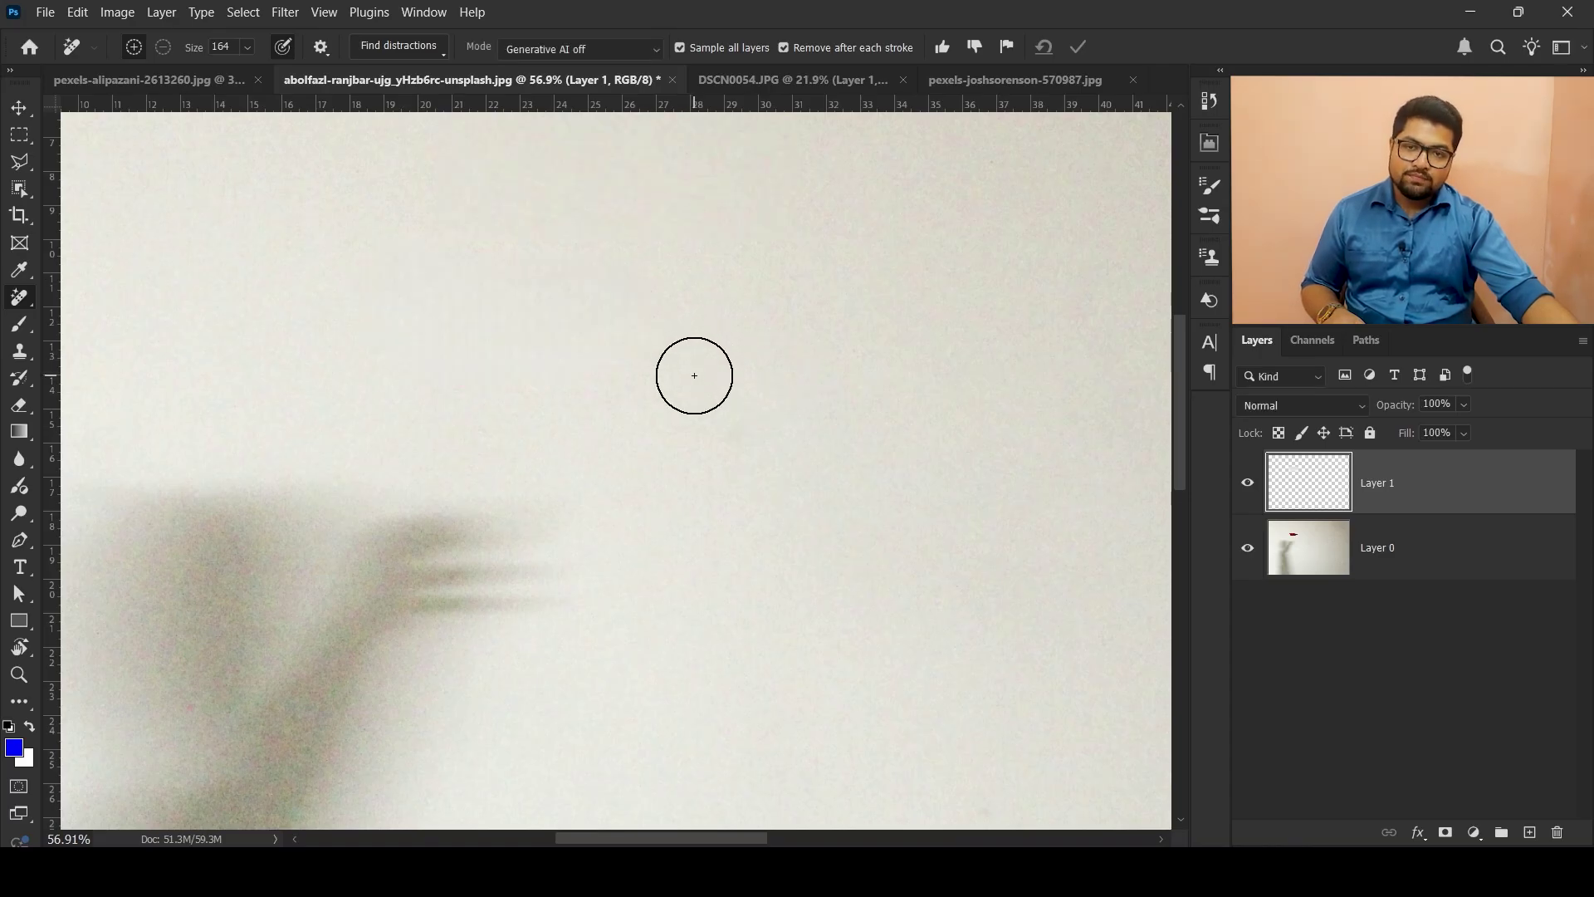
Remove the shadow figure's raised hand and arm with the Remove tool at size 340.
scroll(675, 377, "down", 5)
scroll(256, 346, "up", 2)
scroll(605, 451, "up", 1)
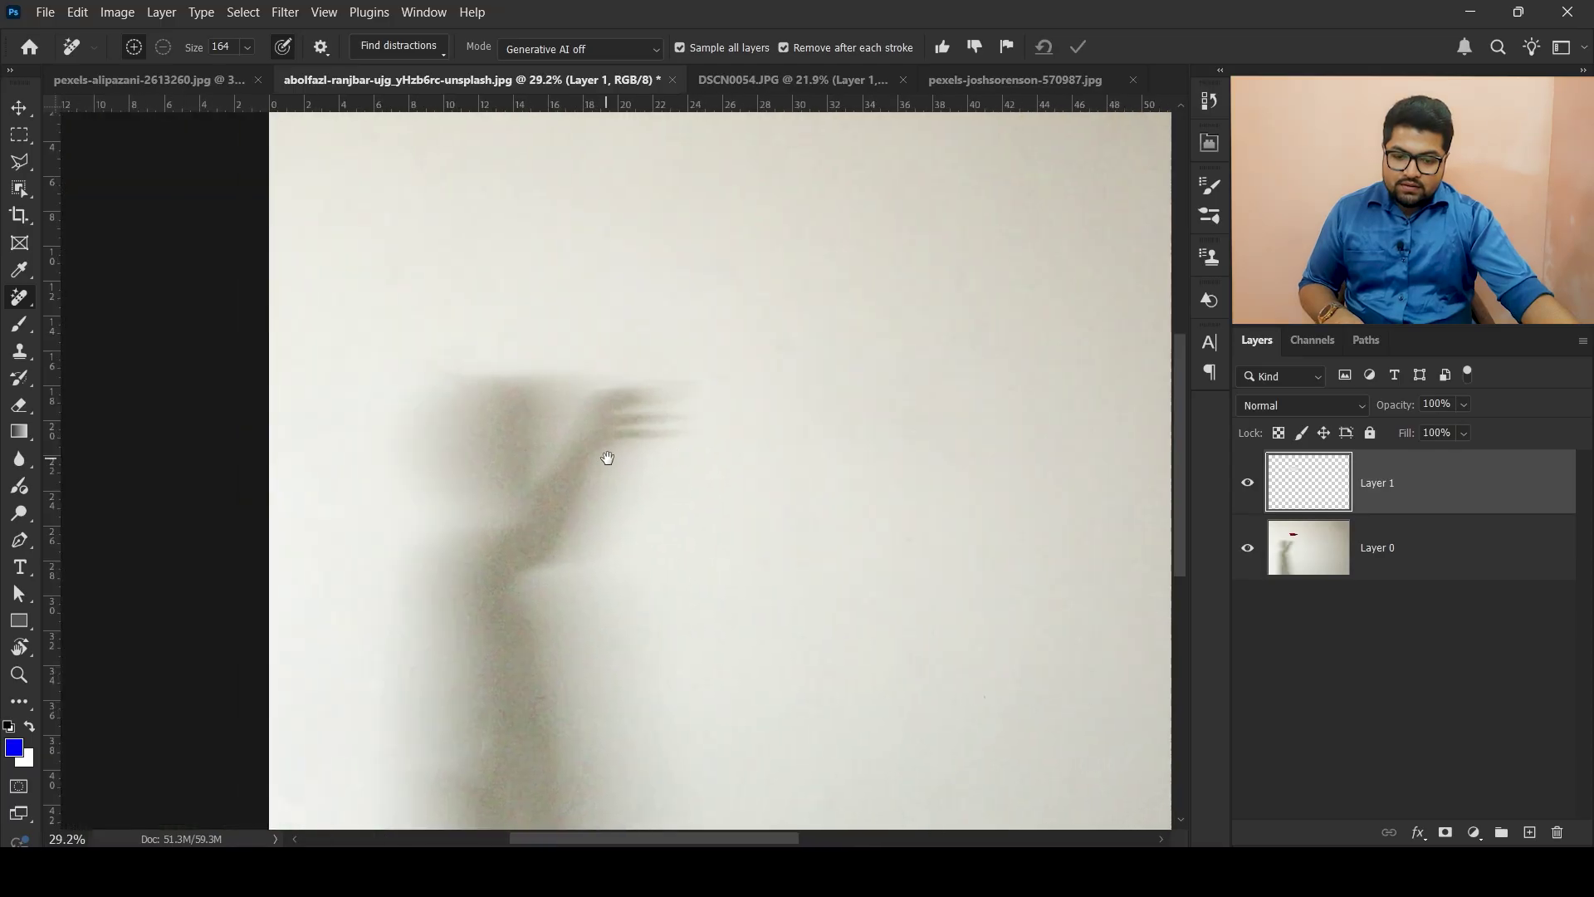
scroll(570, 466, "up", 2)
left_click_drag(572, 515, 562, 466)
mouse_move(694, 356)
left_mouse_down()
mouse_move(739, 357)
mouse_move(639, 328)
mouse_move(536, 508)
left_mouse_up()
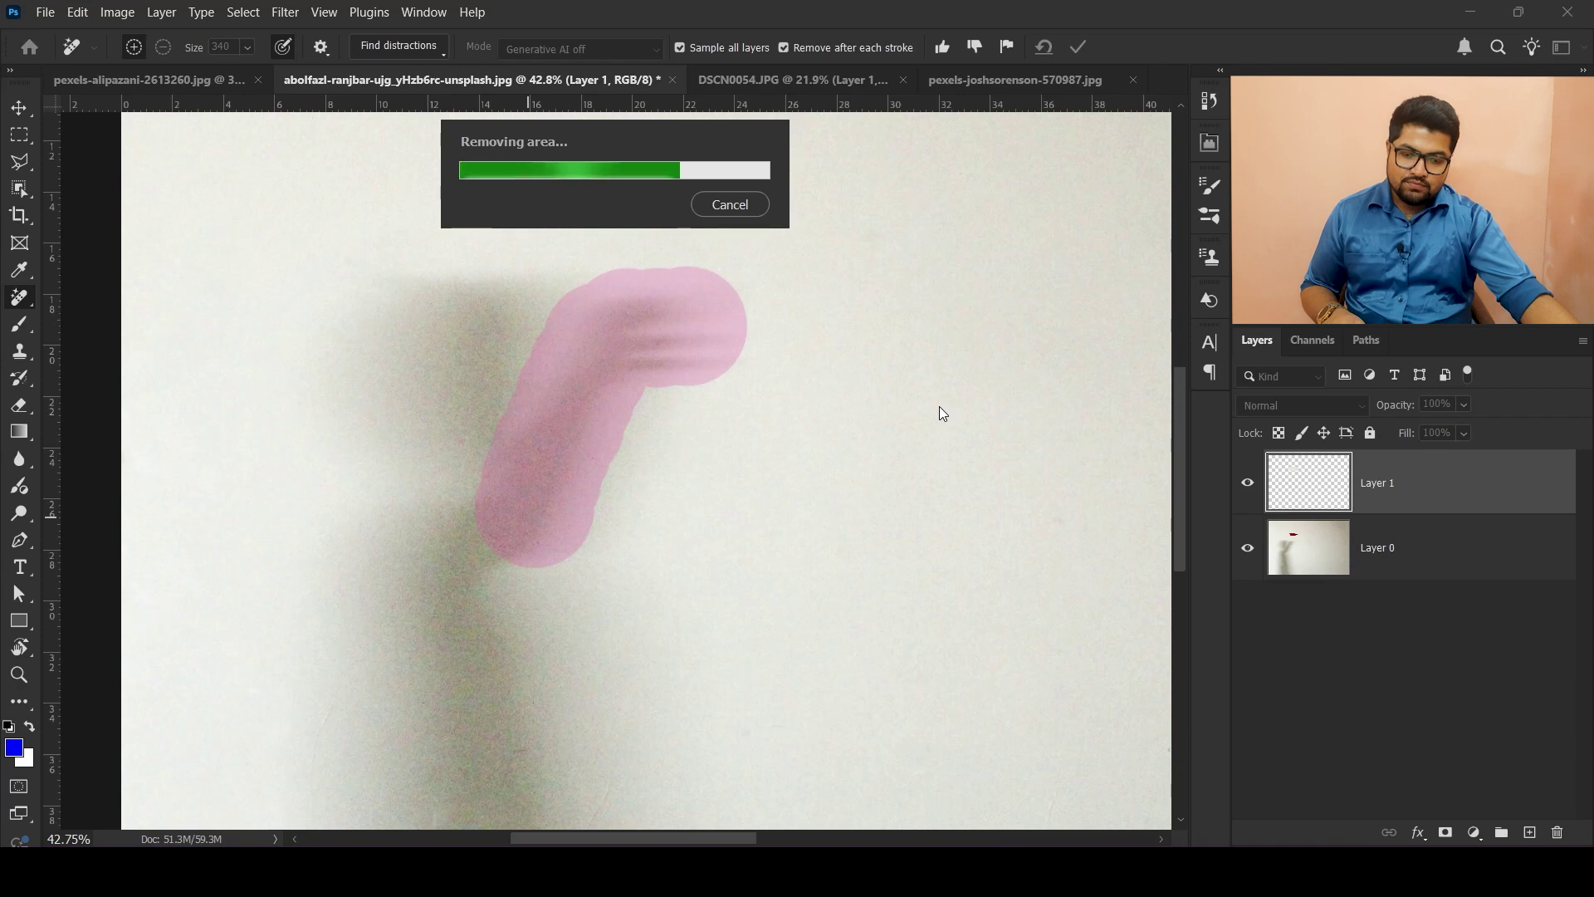
Remove the shadow figure's head and shoulders with the Remove brush enlarged to 554.
scroll(612, 166, "down", 3)
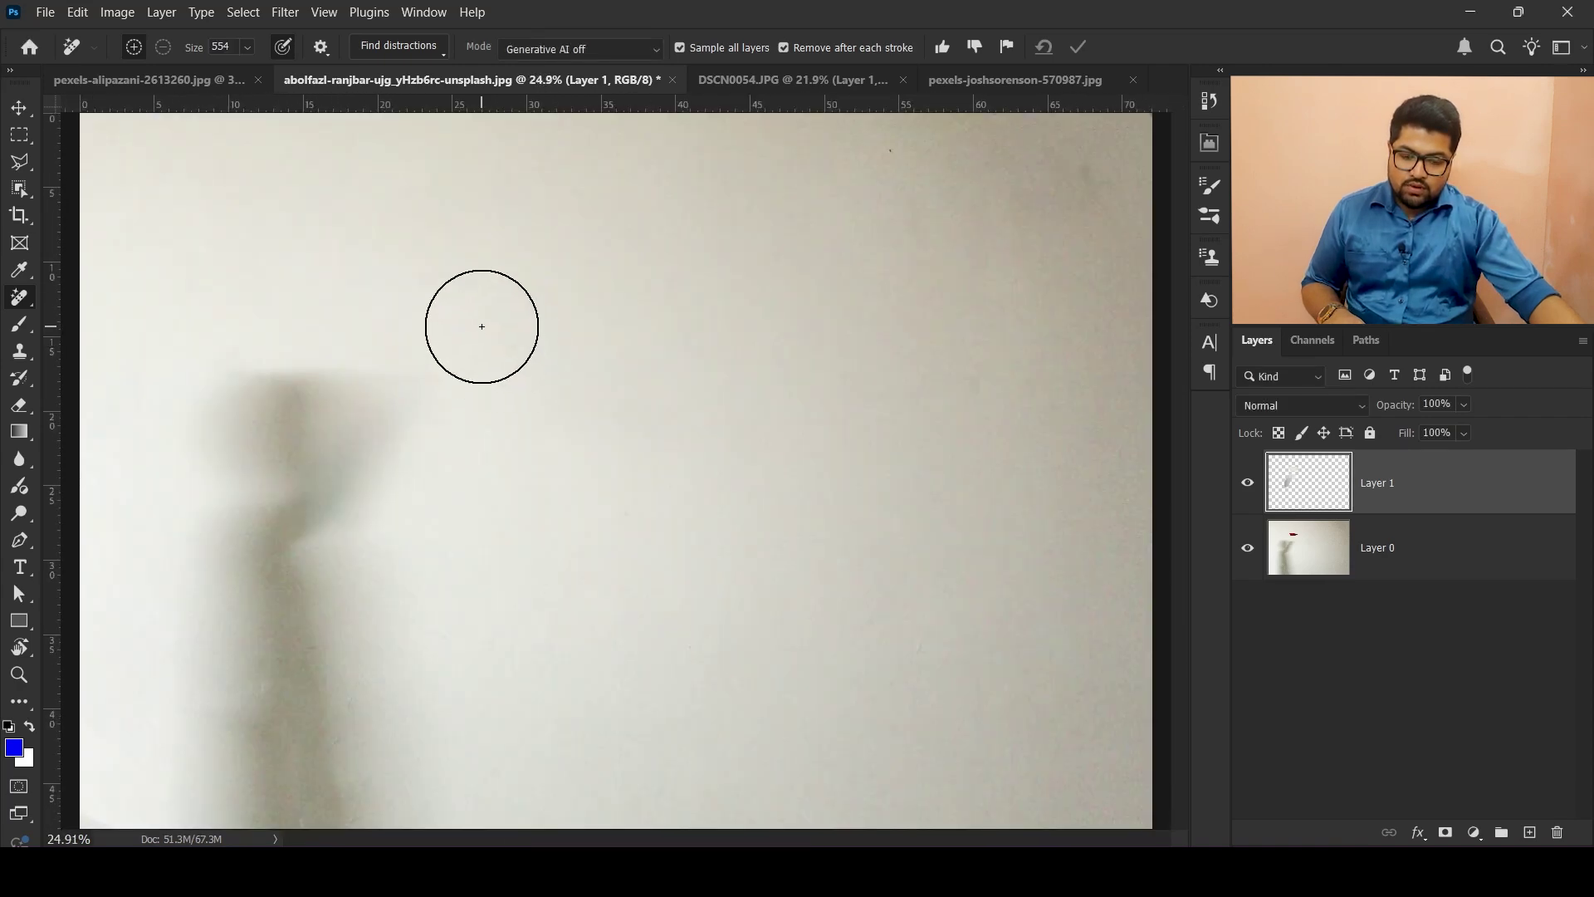
scroll(214, 430, "up", 1)
mouse_move(235, 402)
left_mouse_down()
mouse_move(342, 440)
mouse_move(425, 423)
mouse_move(352, 447)
mouse_move(286, 533)
mouse_move(221, 475)
left_mouse_up()
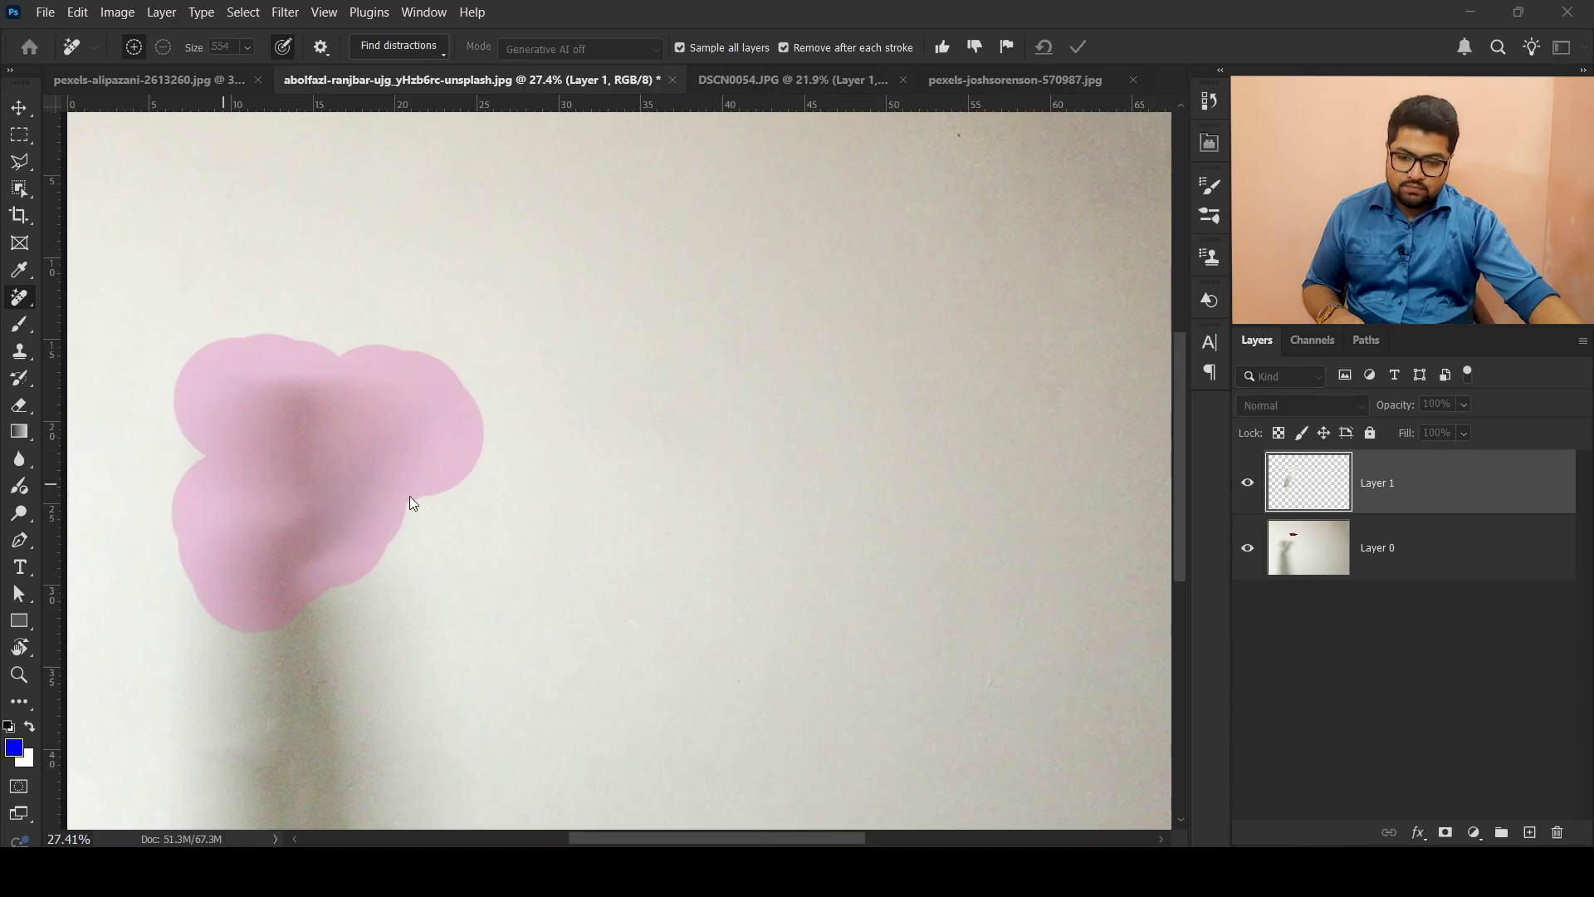
Enlarge the Remove brush to 636 and paint over the shadow figure's remaining body to remove it.
scroll(389, 505, "left", 3)
scroll(388, 505, "down", 1)
key("]")
mouse_move(363, 314)
left_mouse_down()
mouse_move(352, 530)
mouse_move(456, 296)
mouse_move(509, 773)
mouse_move(548, 449)
left_mouse_up()
Paint vertical Remove strokes at size 636 over the faint leftover shadow down to the photo's lower edge.
scroll(548, 450, "down", 5)
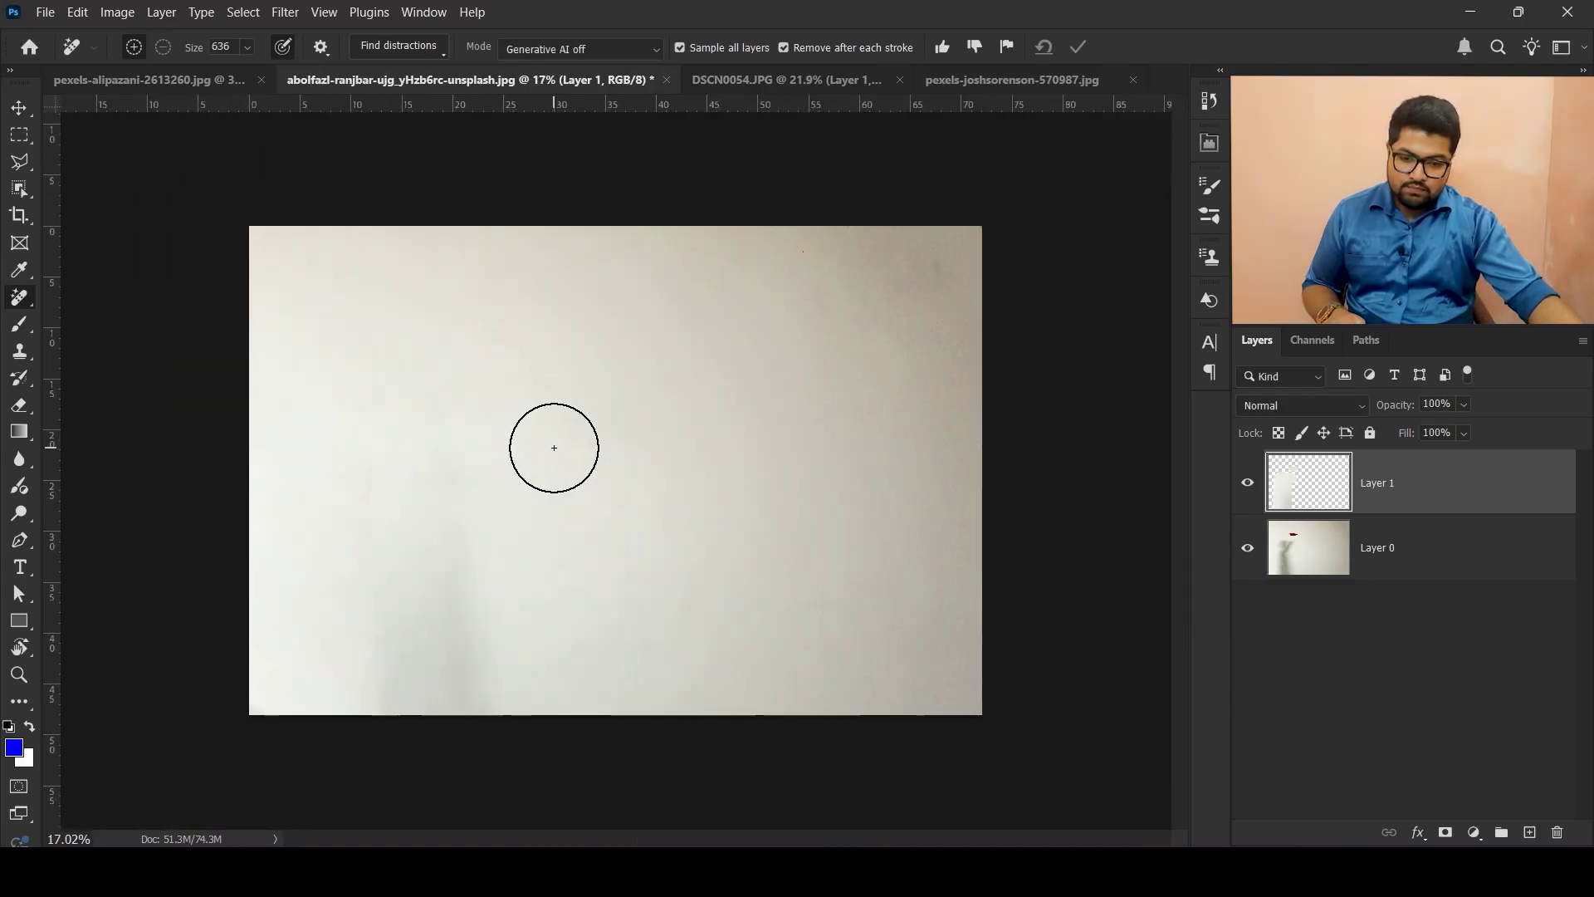
scroll(480, 596, "up", 3)
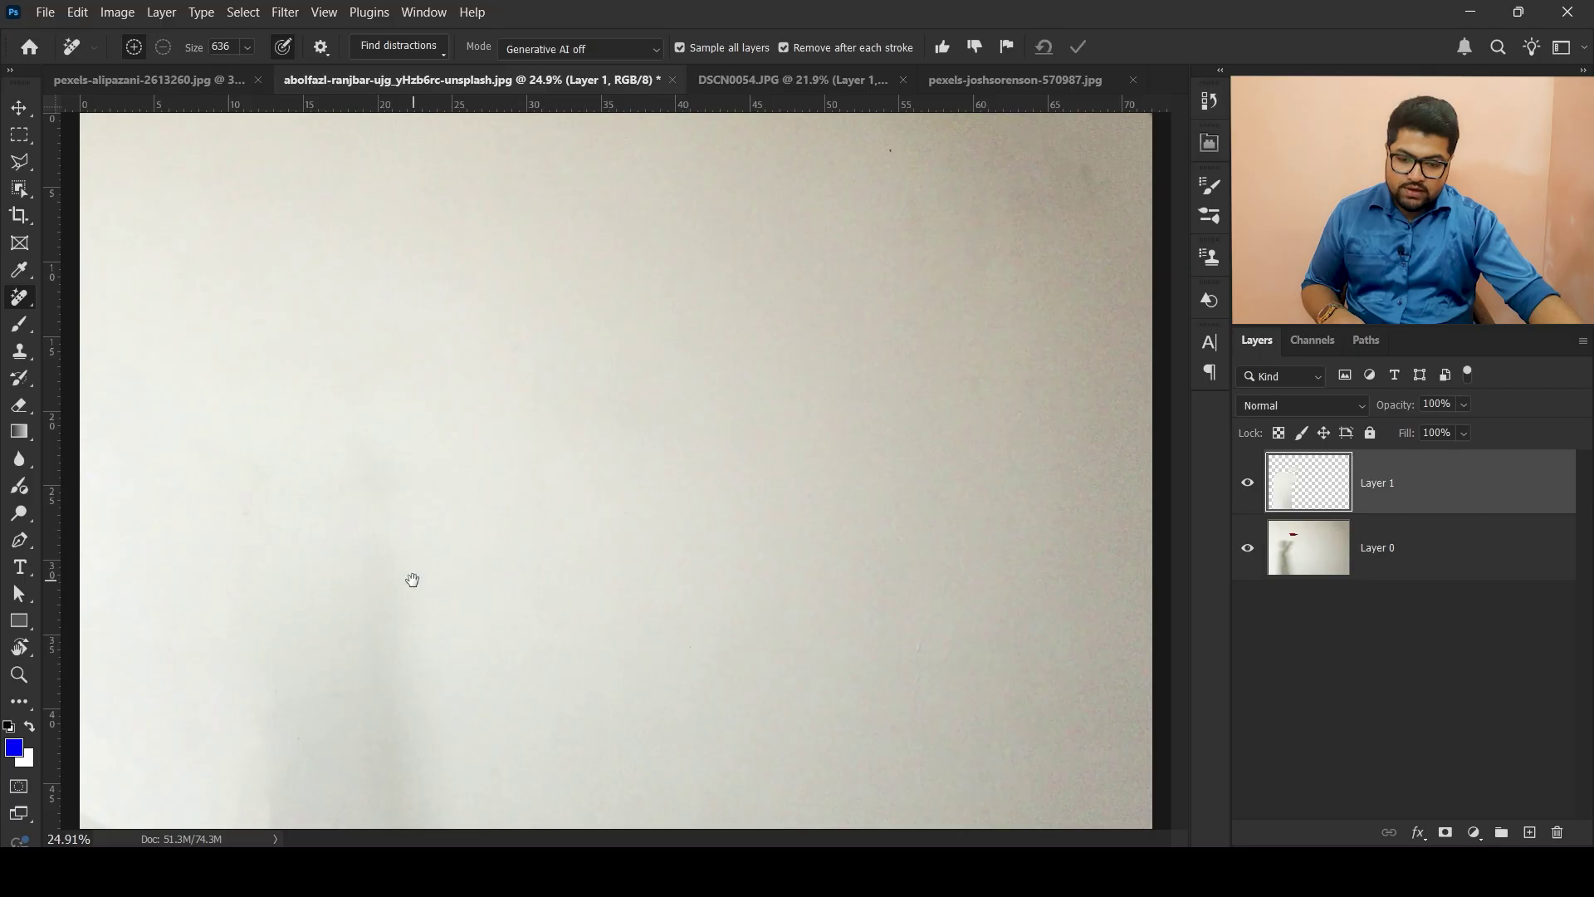
left_click_drag(377, 464, 386, 797)
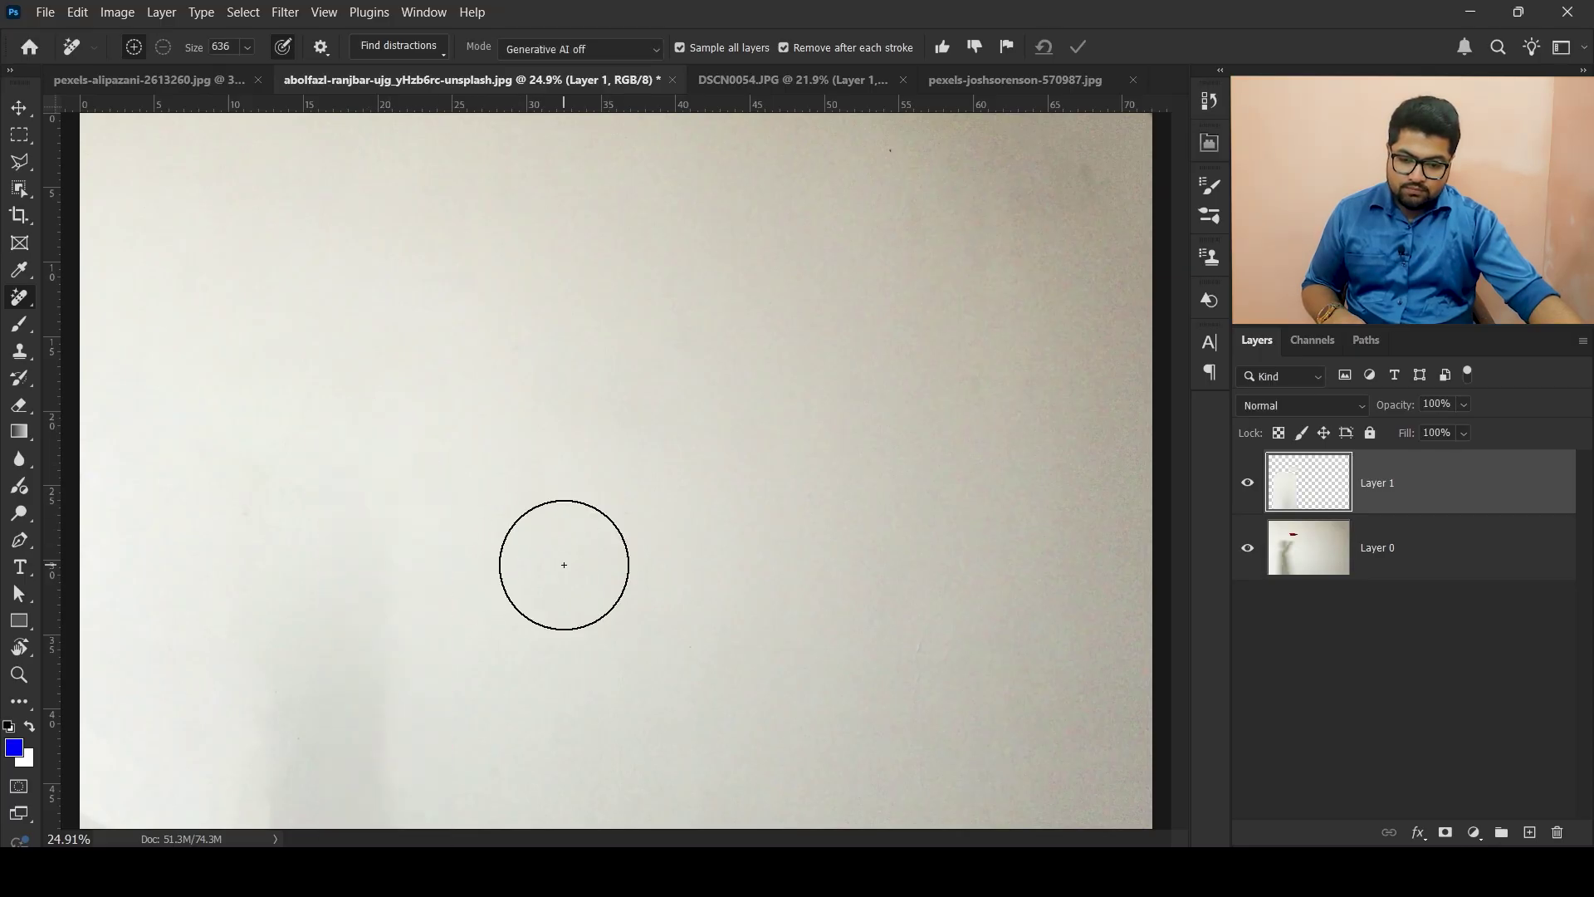
scroll(438, 626, "down", 2)
scroll(401, 605, "up", 1)
left_click_drag(419, 597, 423, 726)
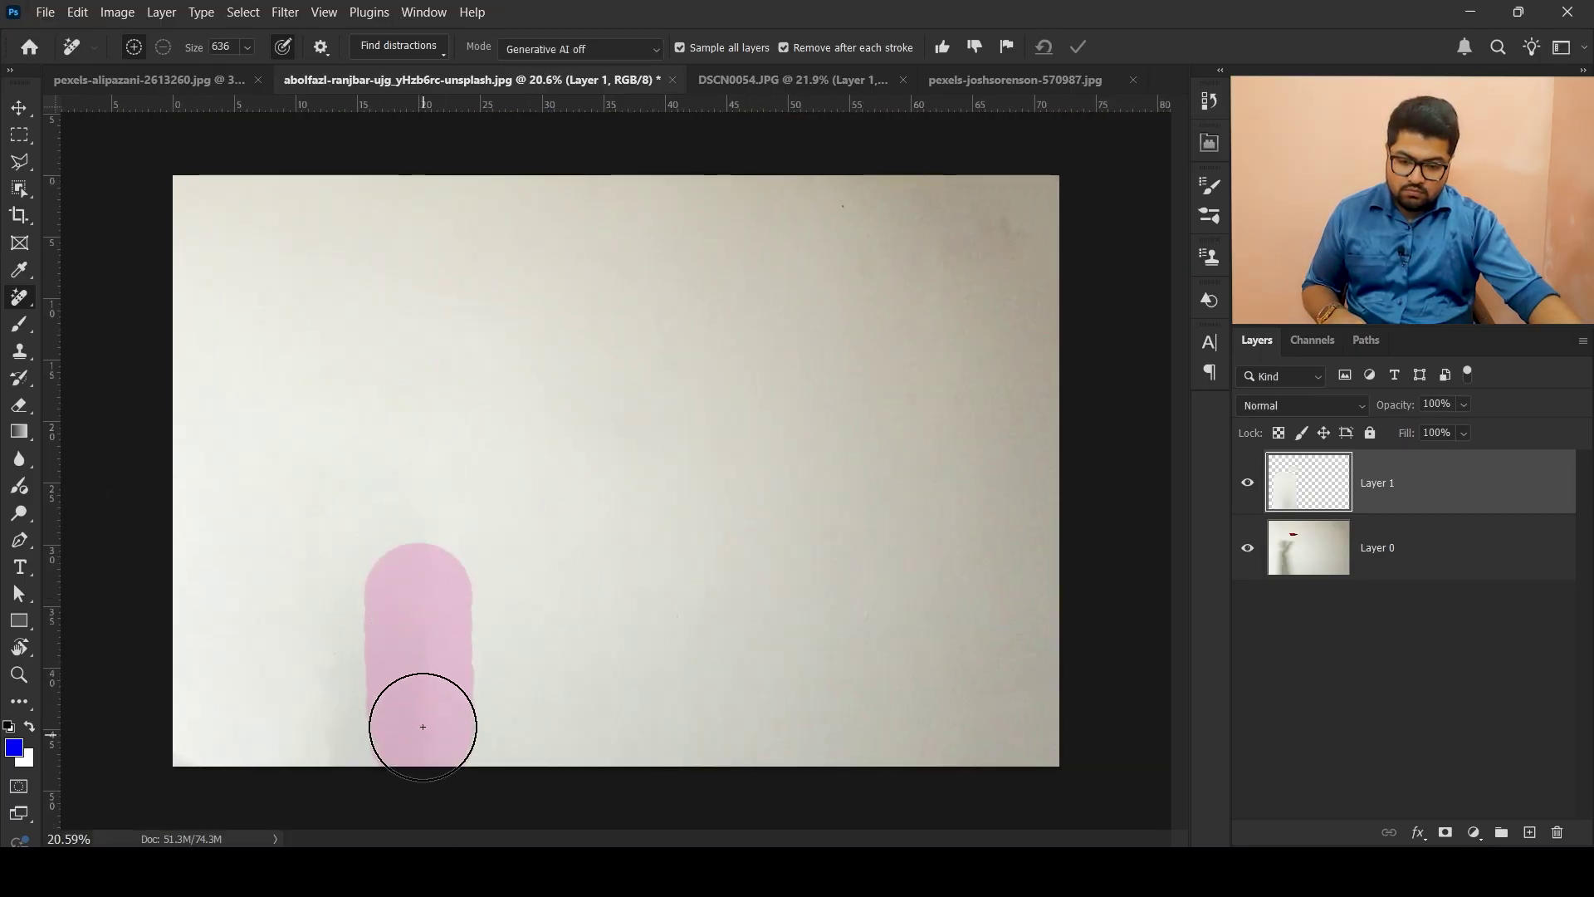
left_click_drag(327, 598, 329, 712)
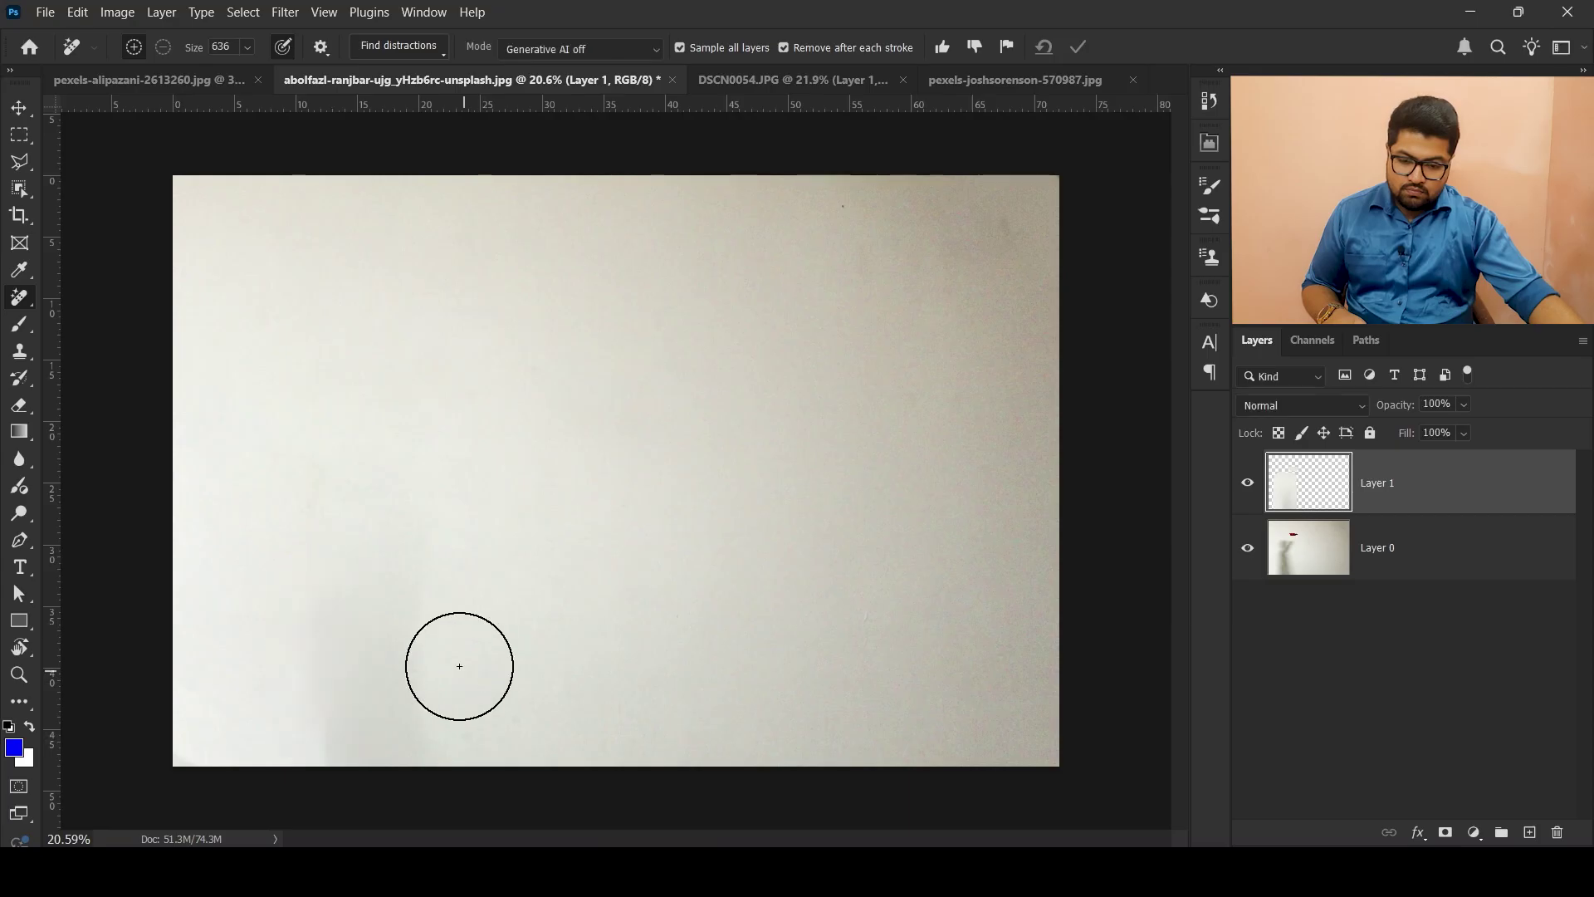
left_click_drag(391, 536, 349, 725)
Clean up the last grey shadow patch in the photo's lower-left area with one broad Remove stroke.
scroll(428, 553, "down", 1)
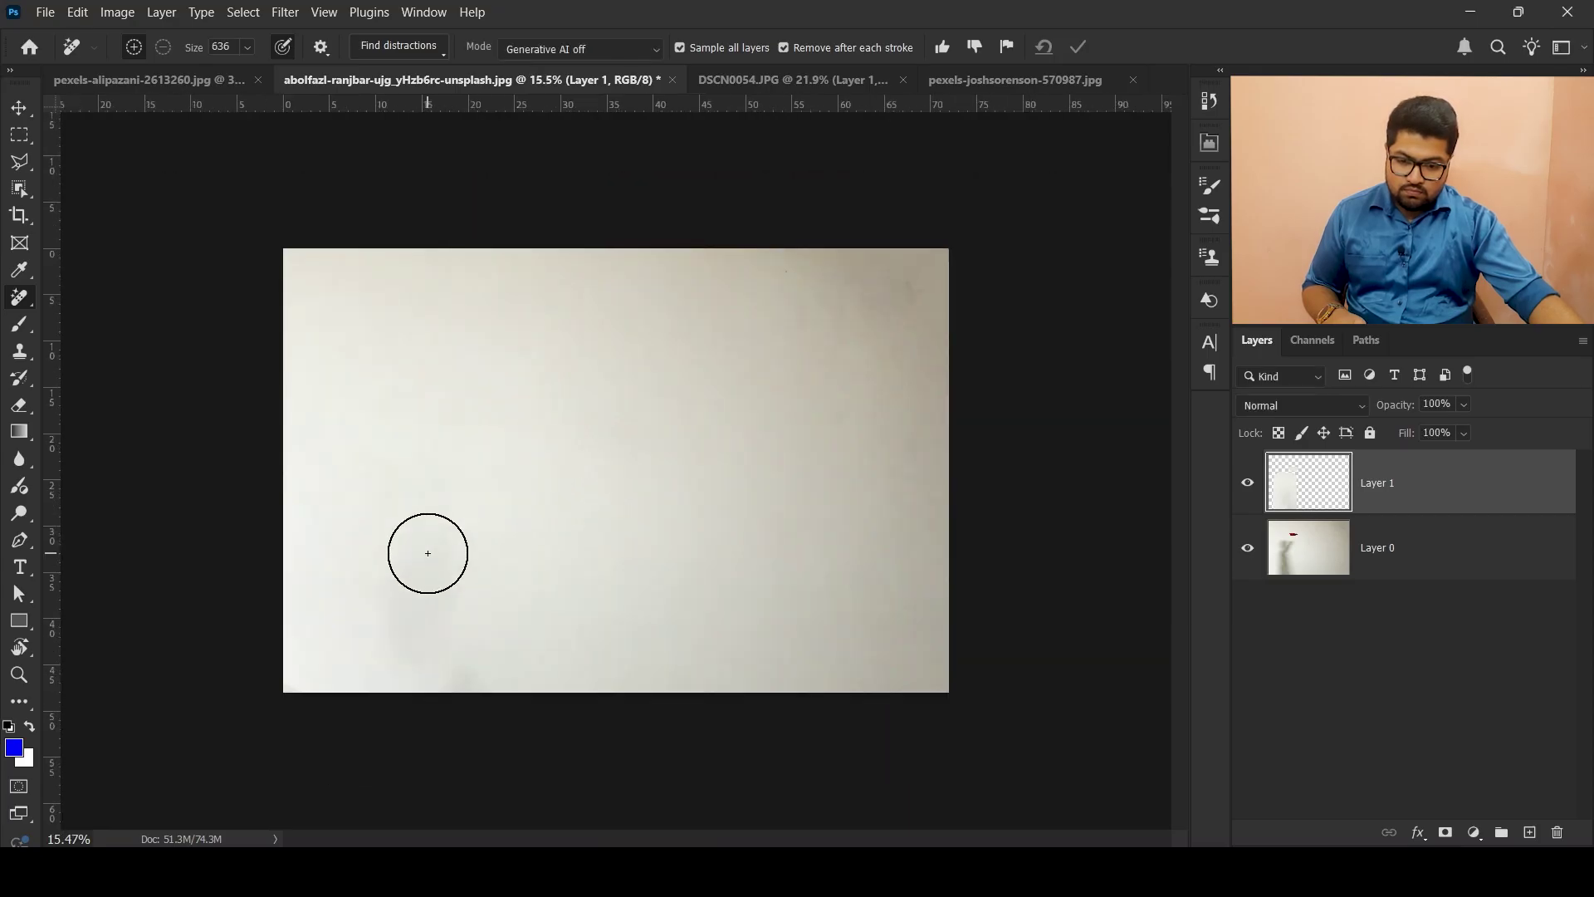
scroll(427, 553, "up", 2)
scroll(363, 612, "down", 1)
mouse_move(385, 569)
left_mouse_down()
mouse_move(363, 634)
mouse_move(332, 635)
left_mouse_up()
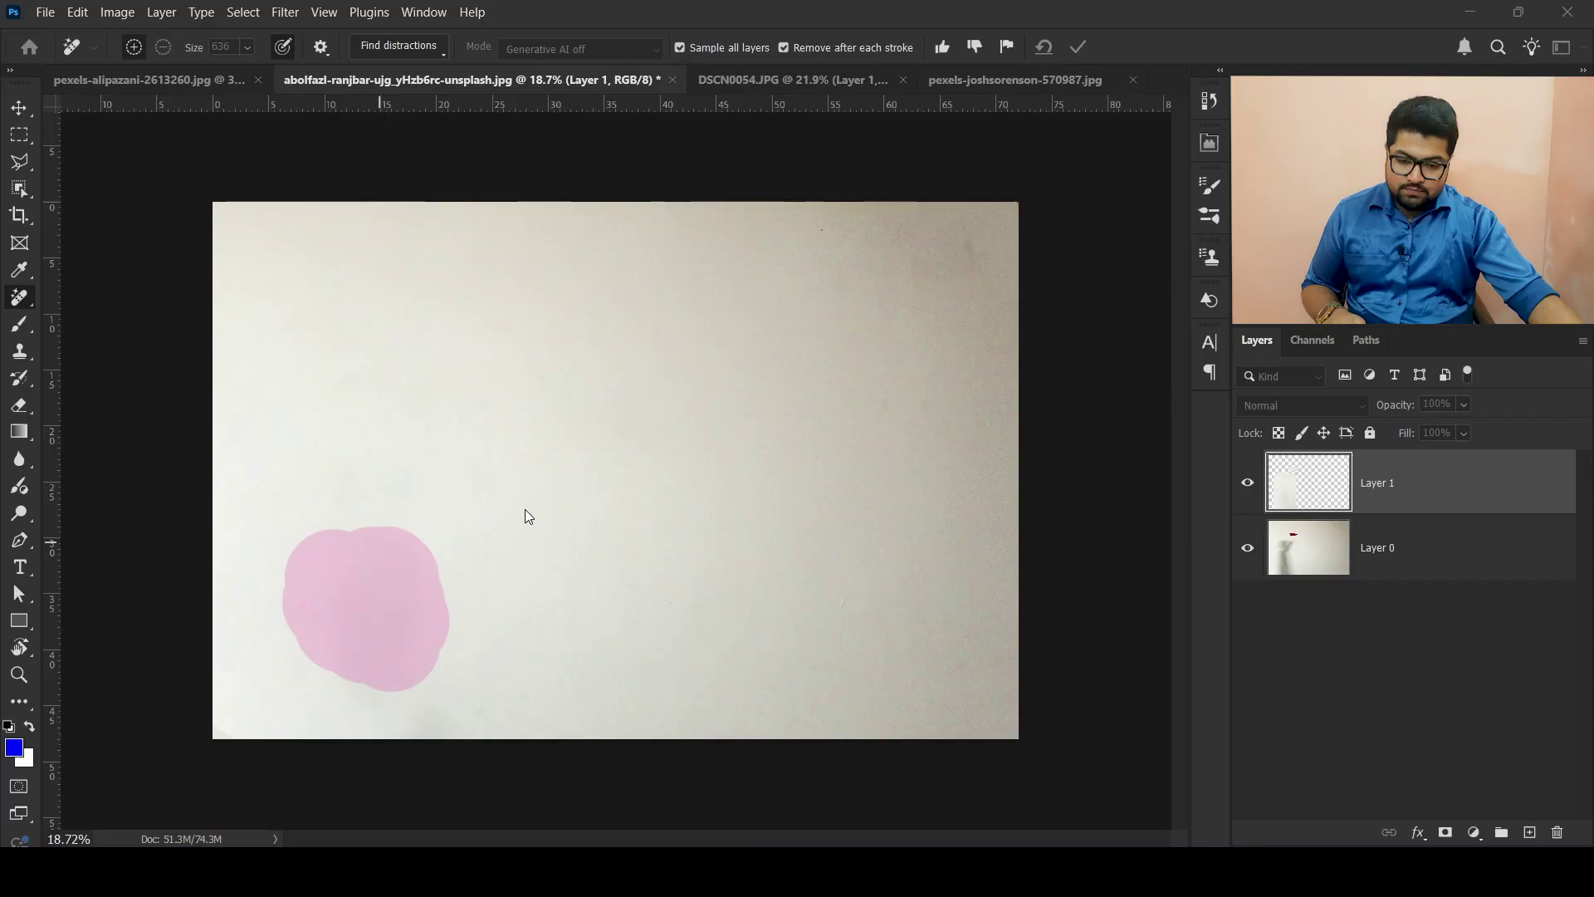
scroll(612, 455, "down", 1)
scroll(610, 457, "up", 2)
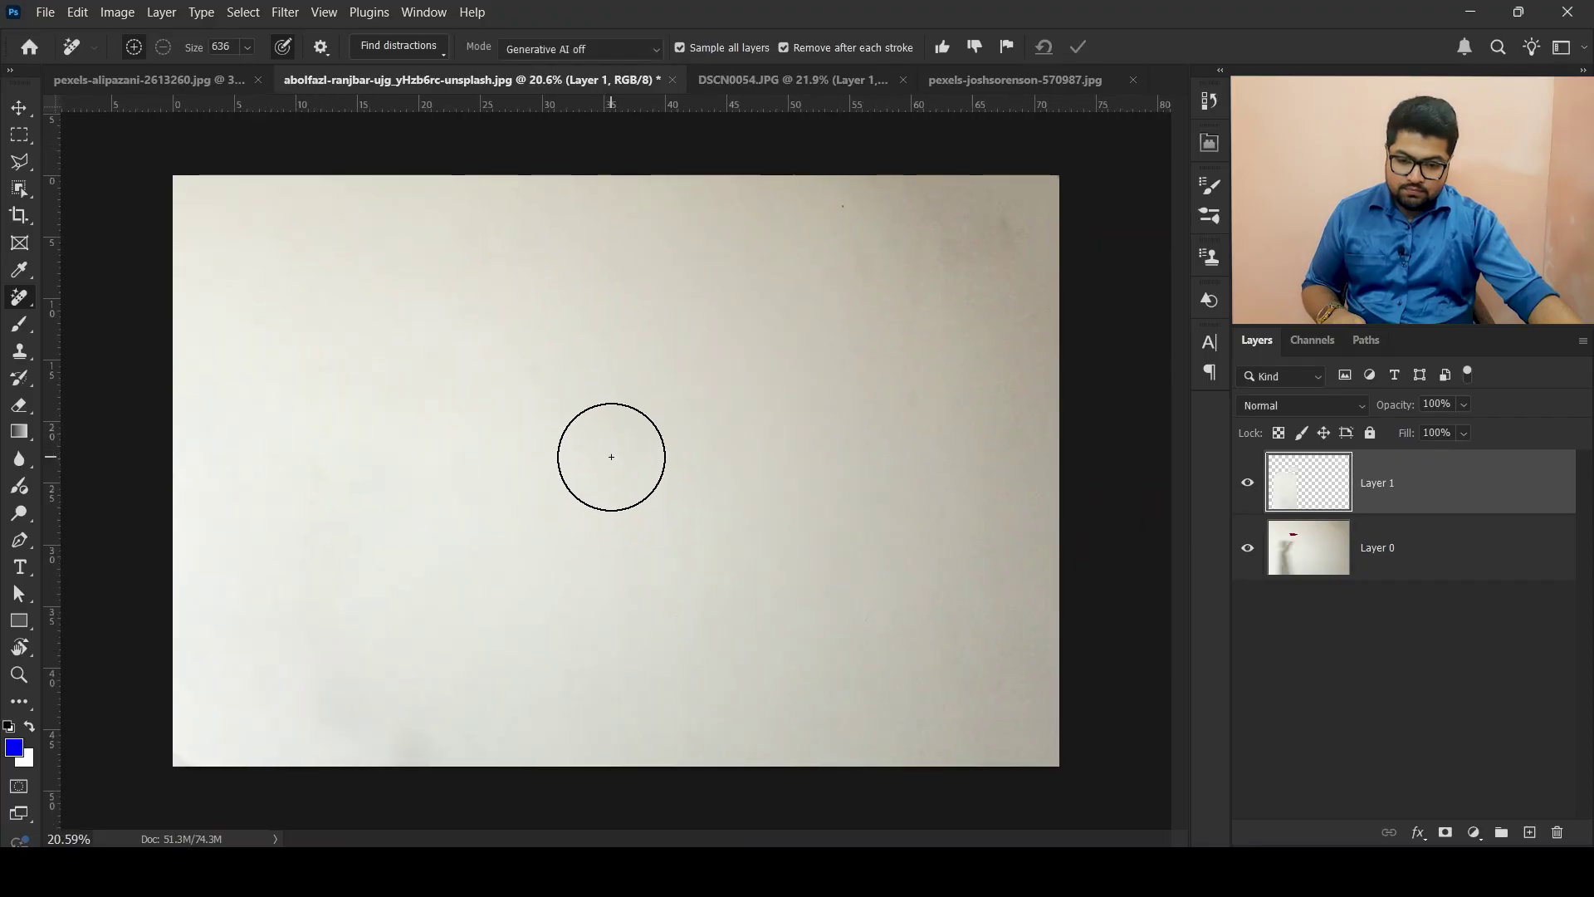
Toggle Layer 1's visibility repeatedly to compare the original plane and shadow photo with the cleaned wall.
left_click(1259, 485)
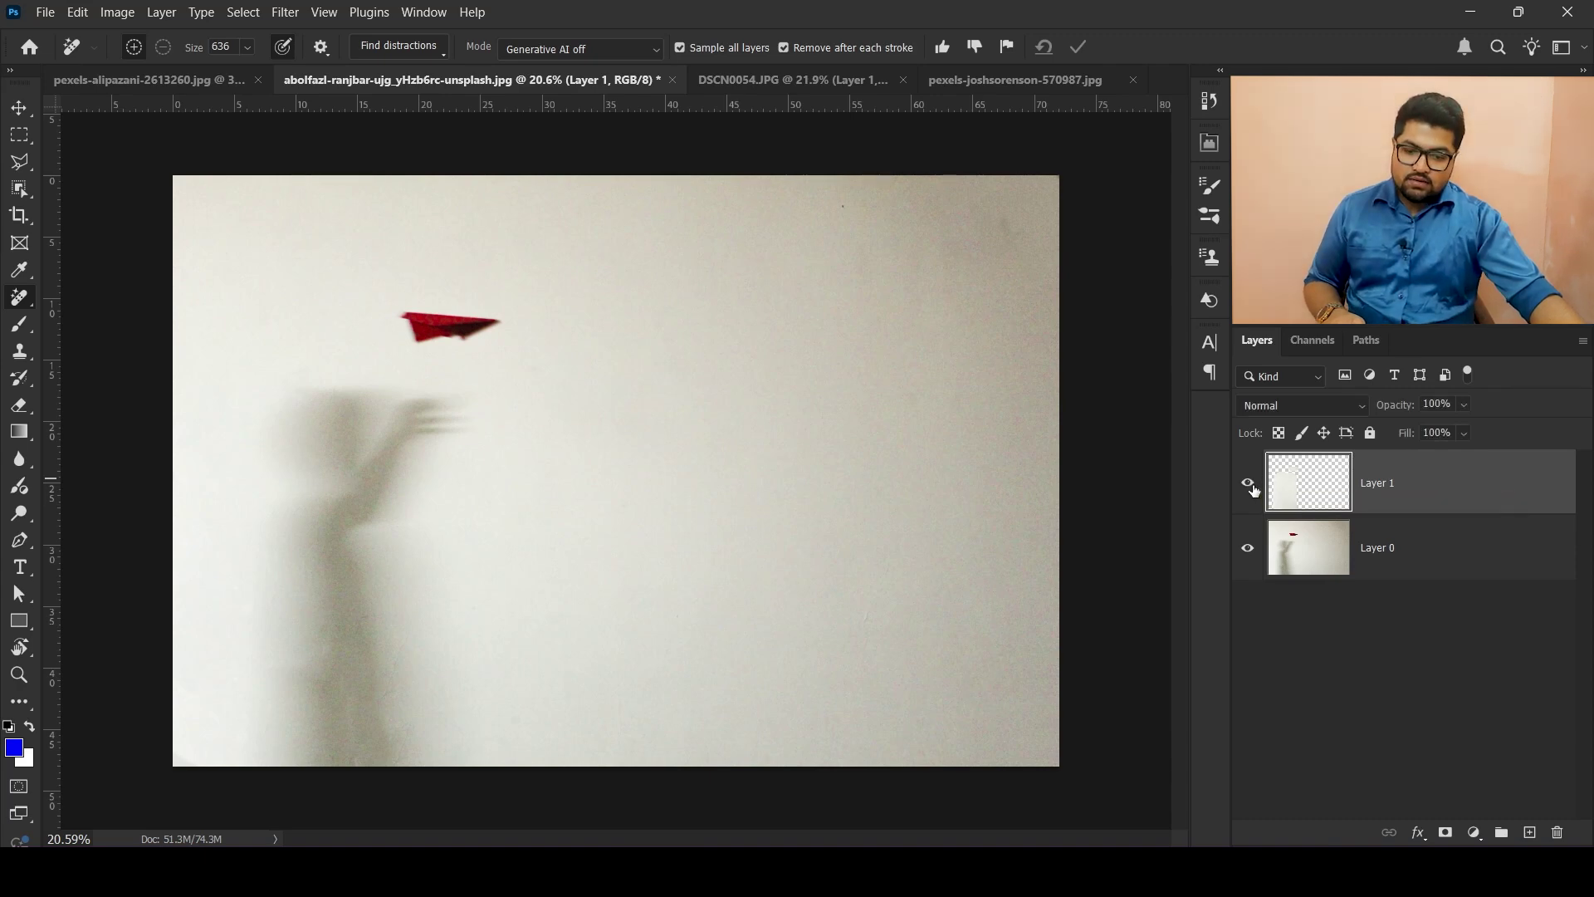
left_click(1254, 490)
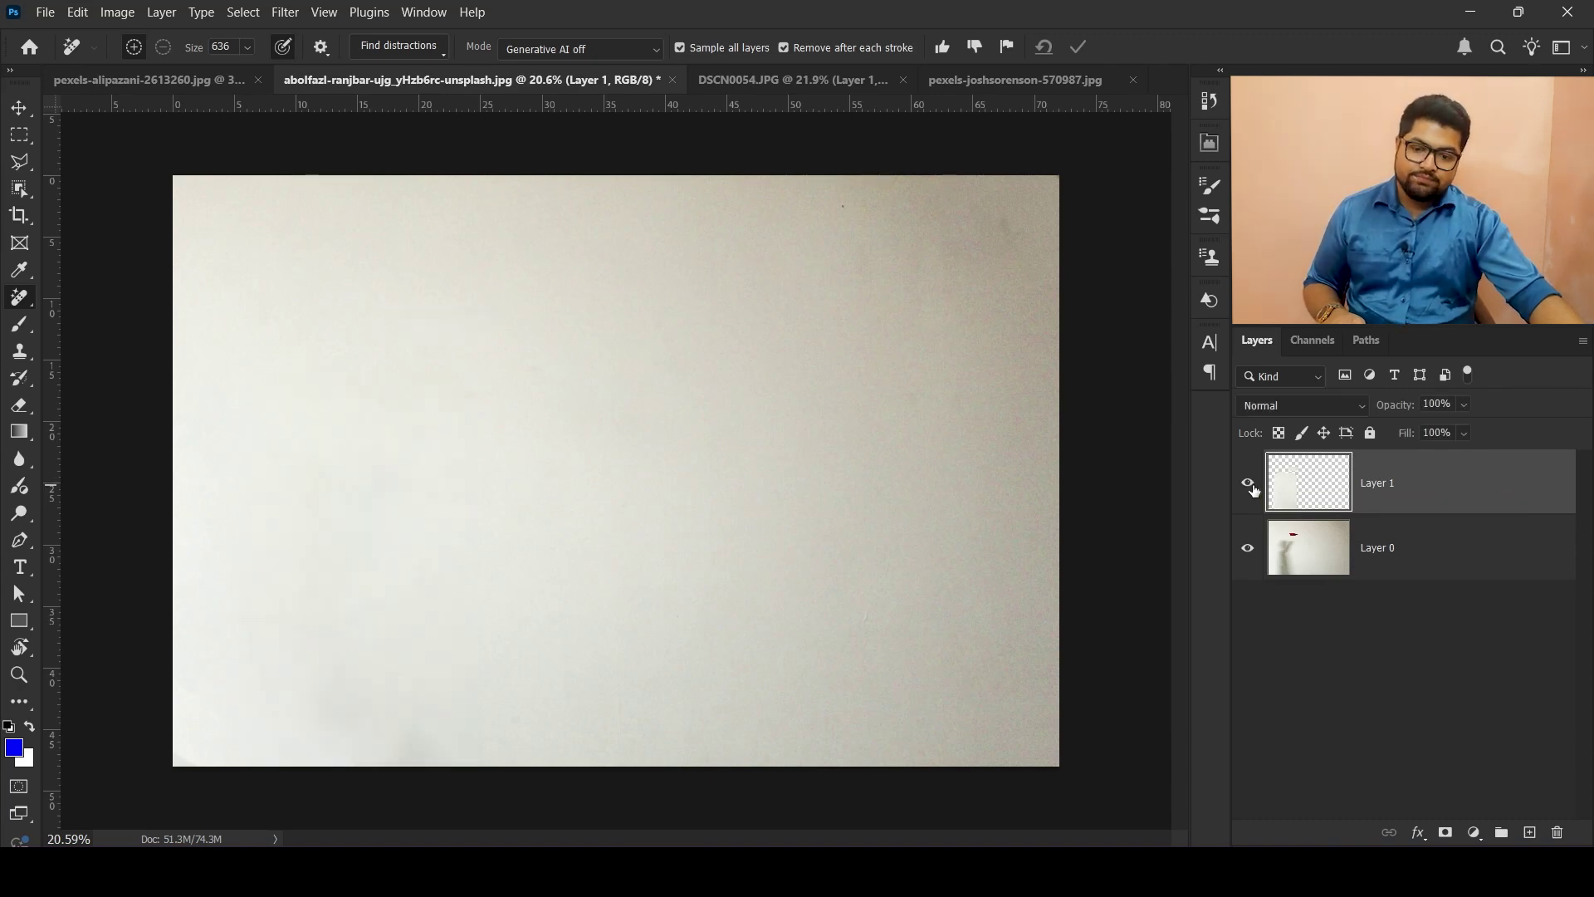
left_click(1251, 491)
left_click(1249, 491)
left_click(1250, 491)
left_click(1248, 490)
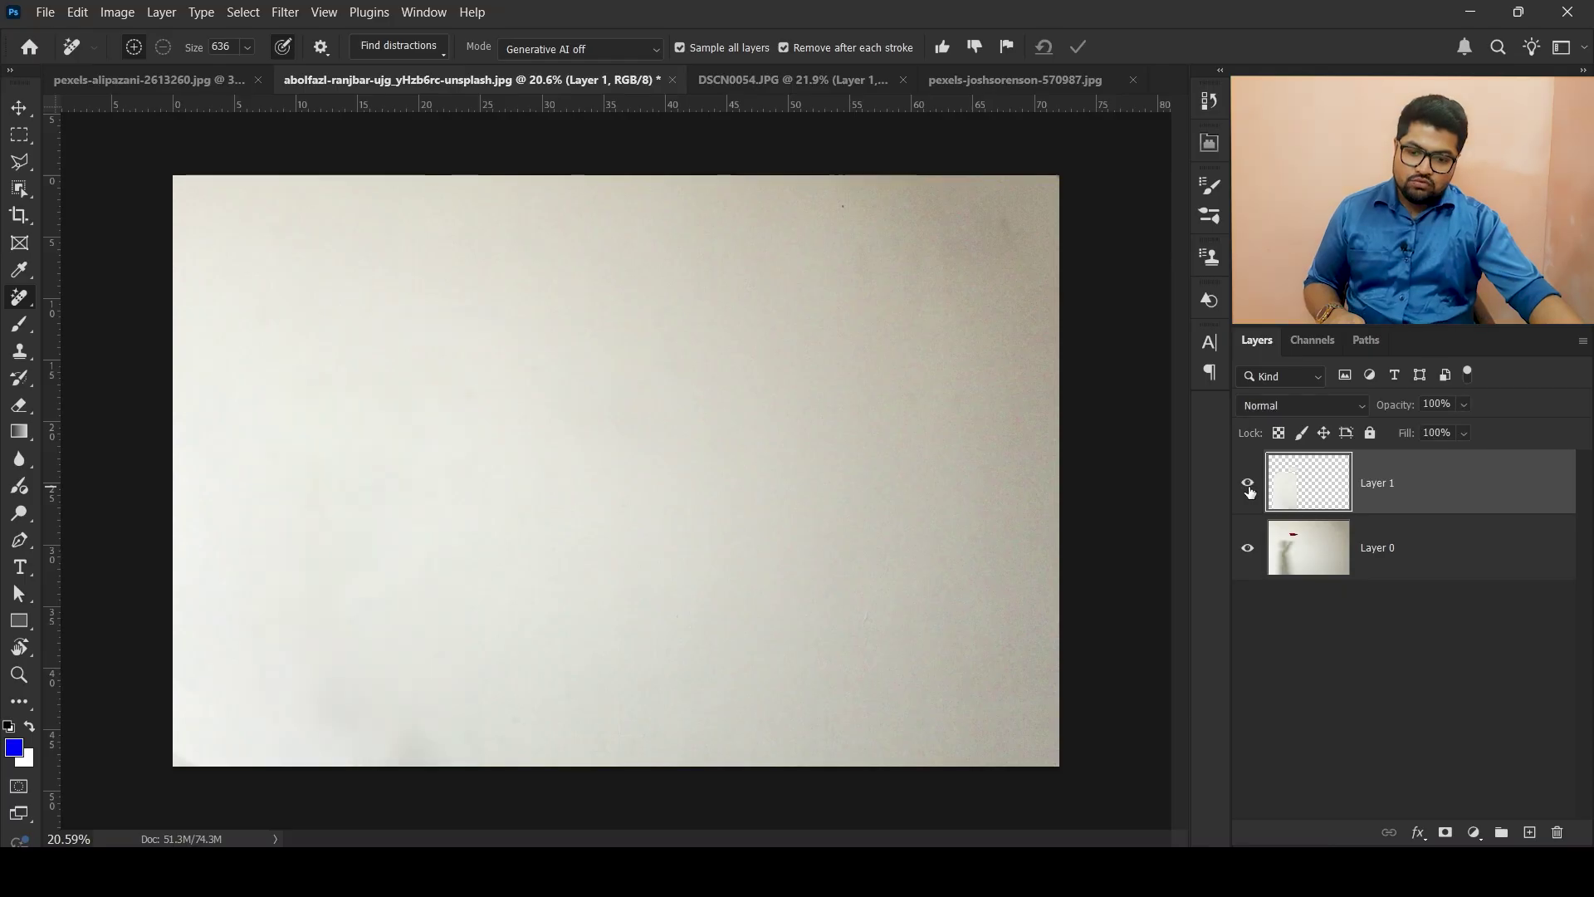
left_click(1249, 490)
left_click(1248, 489)
left_click(1248, 489)
left_click(1248, 489)
left_click(1247, 489)
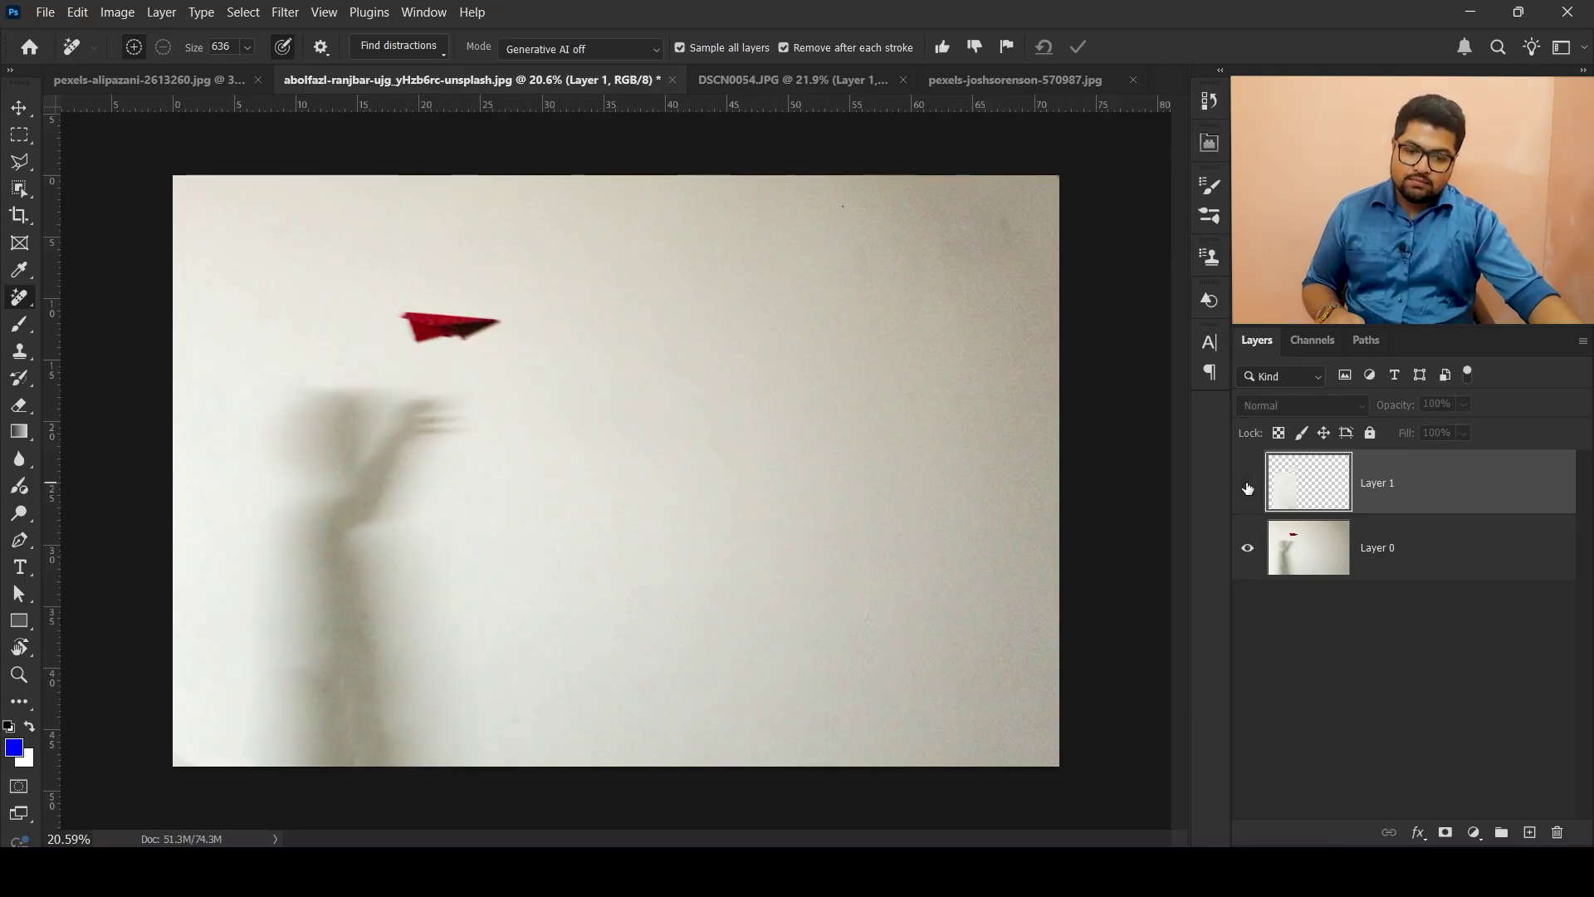
left_click(1248, 489)
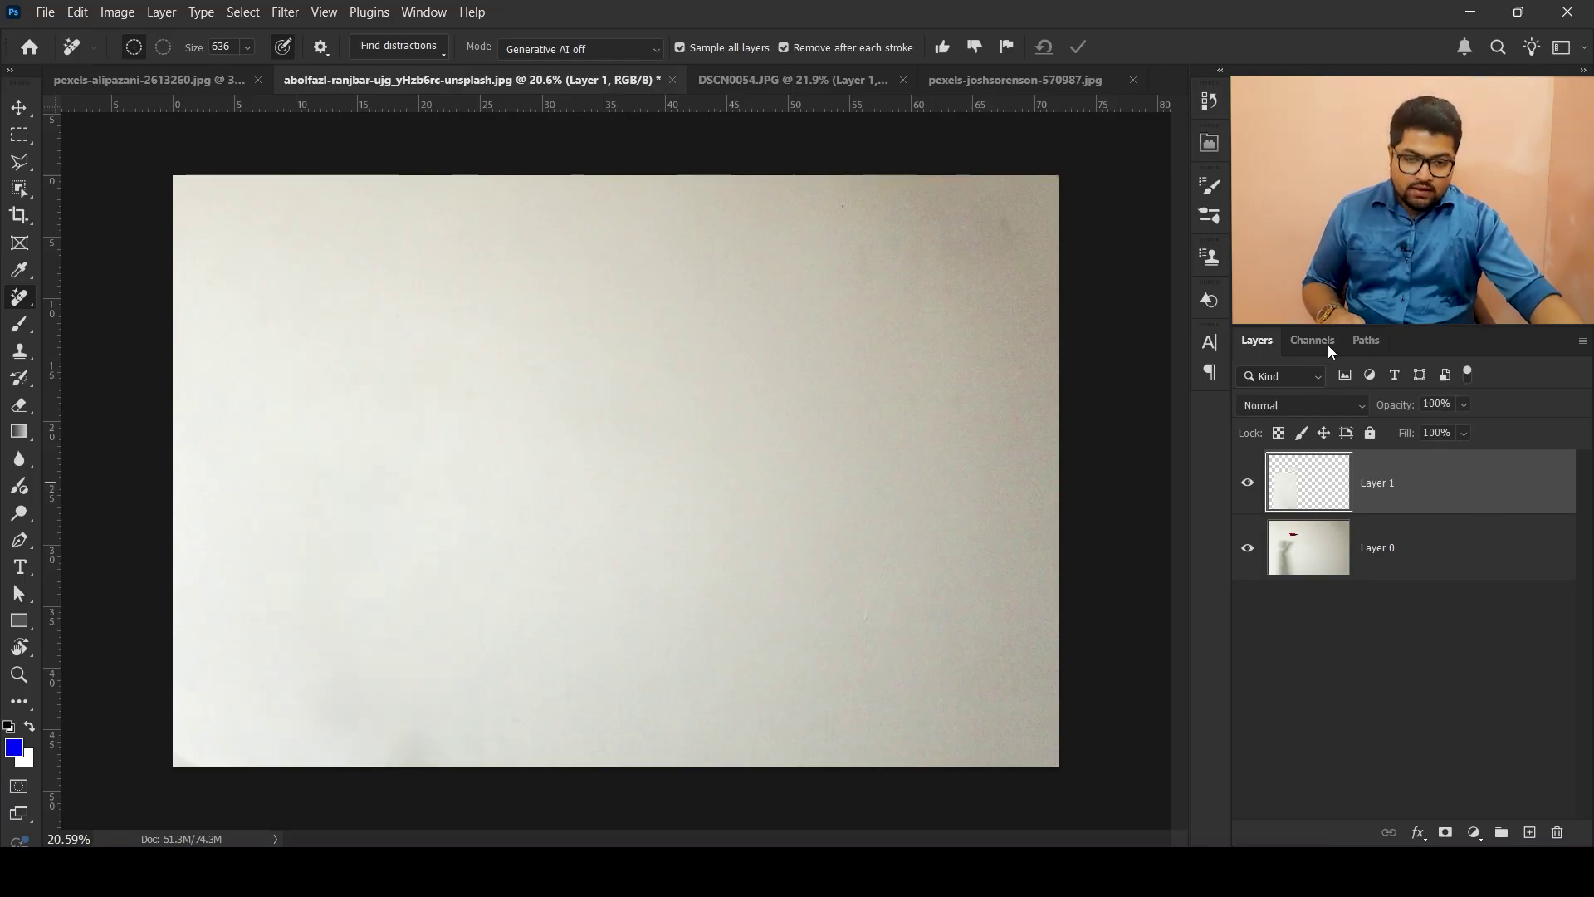
Switch to the open photo of the speedboat on dark water and view the boat and its wake more closely.
left_click(1008, 81)
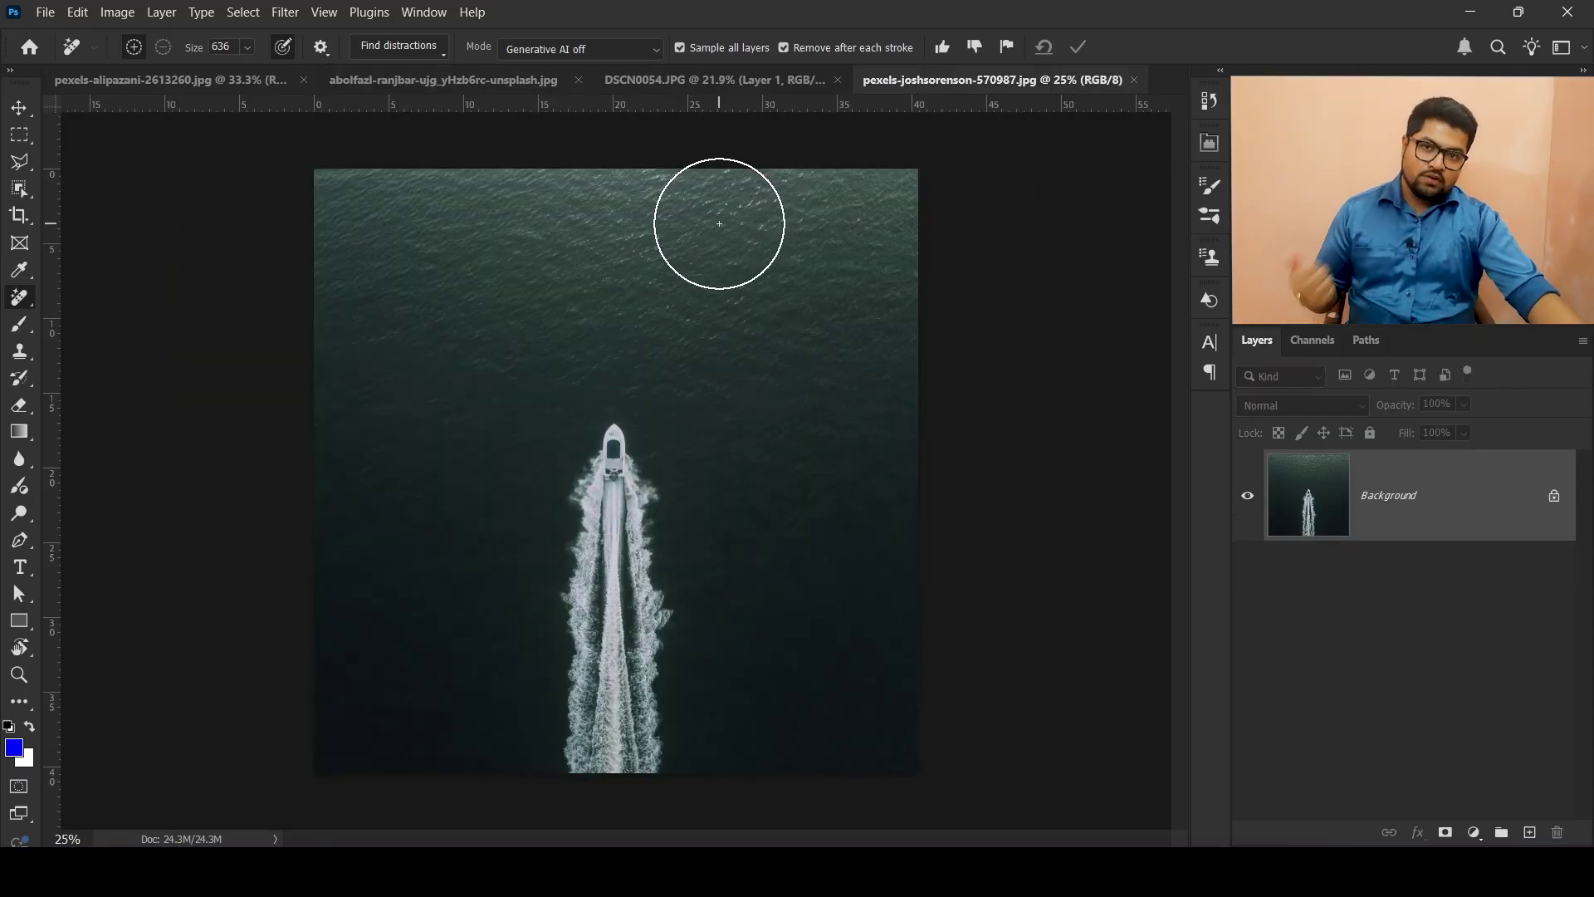
left_click(500, 77)
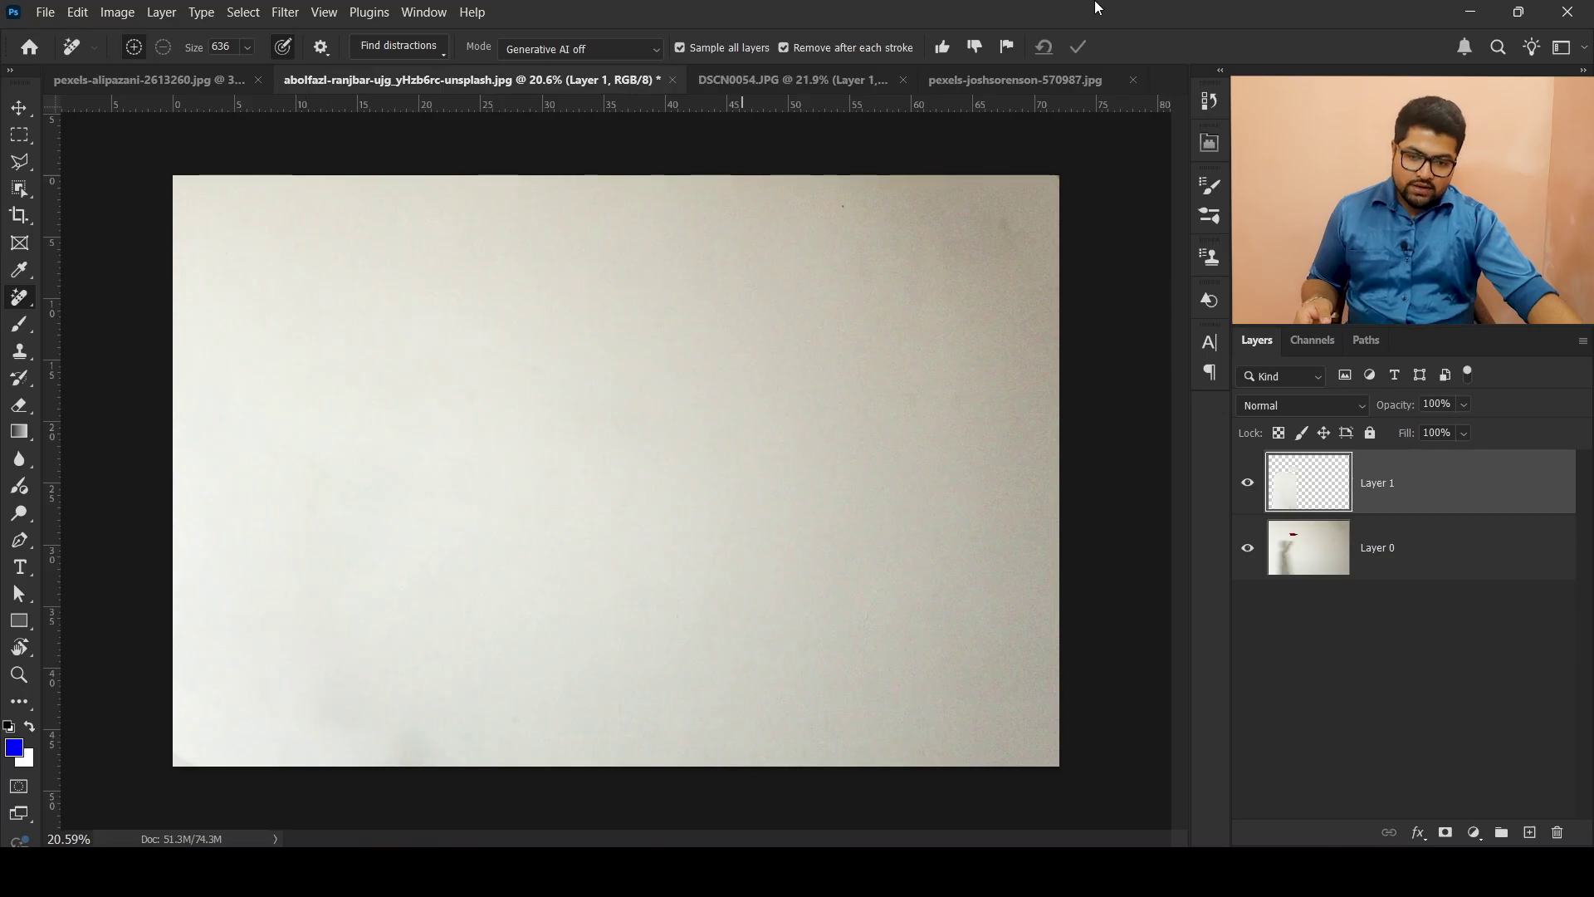
left_click(988, 80)
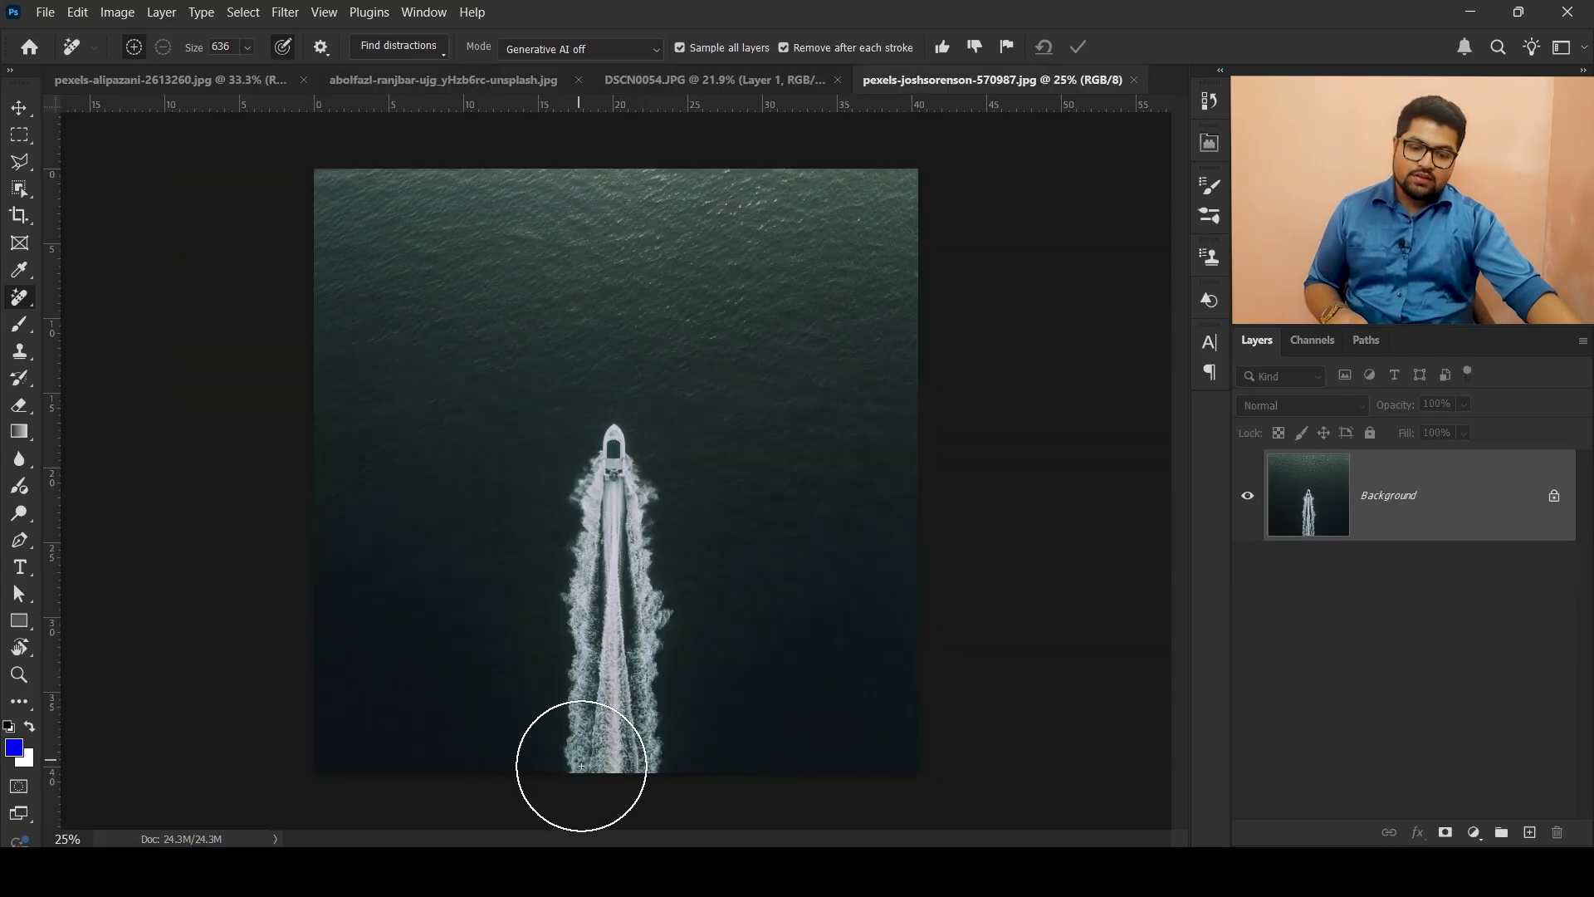
scroll(605, 478, "up", 2)
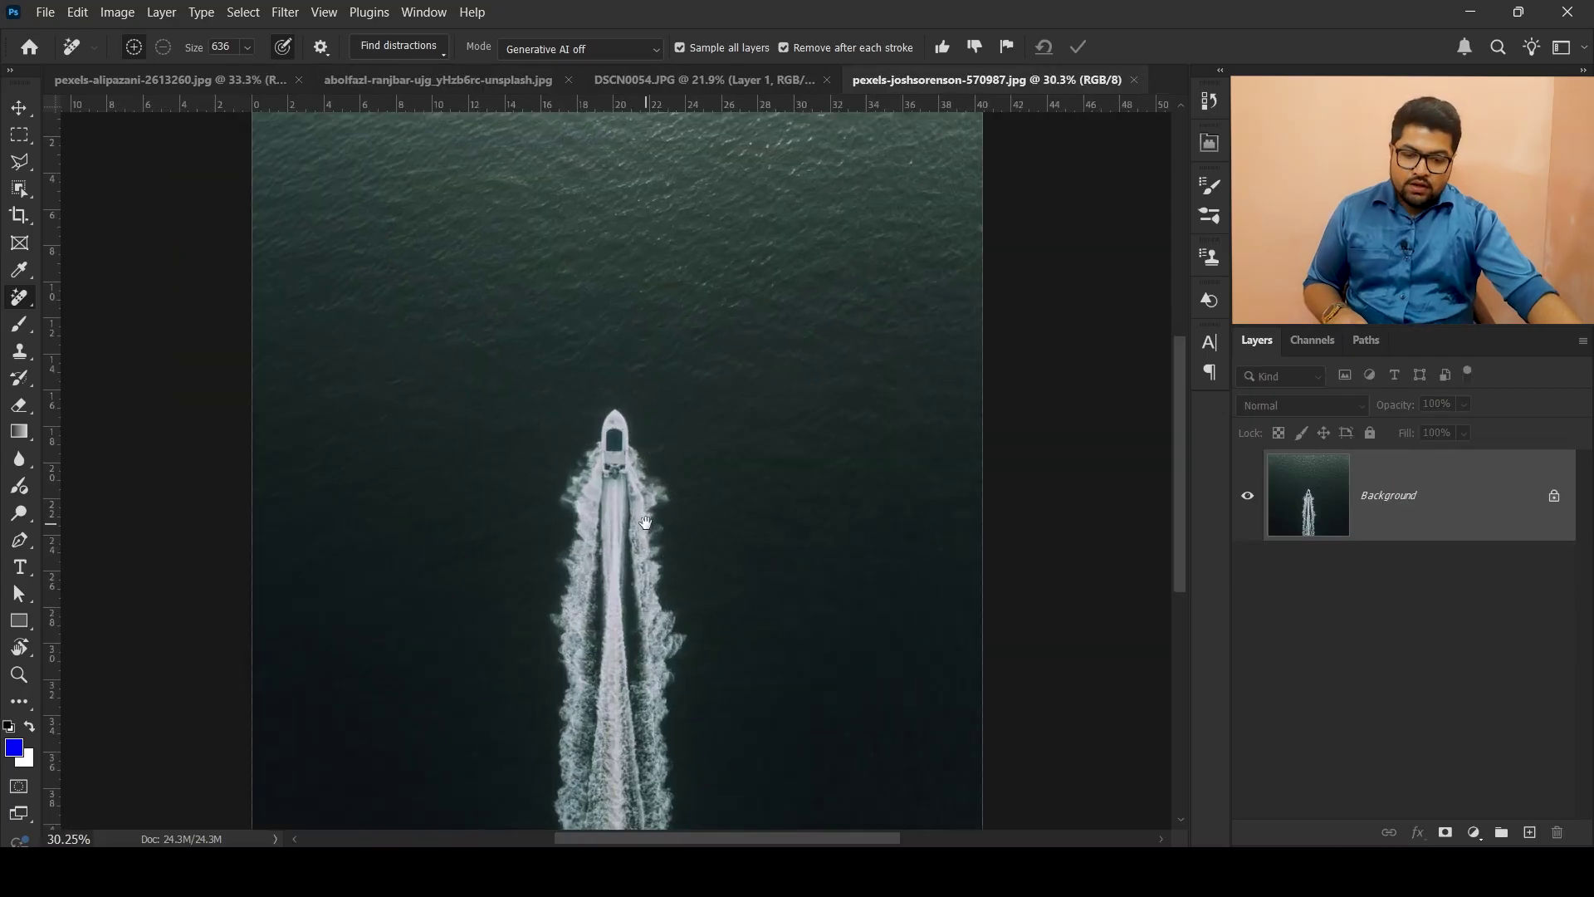
Try to erase the speedboat and the front of its wake on a new layer with Remove strokes at size 351.
right_click(515, 356, "alt")
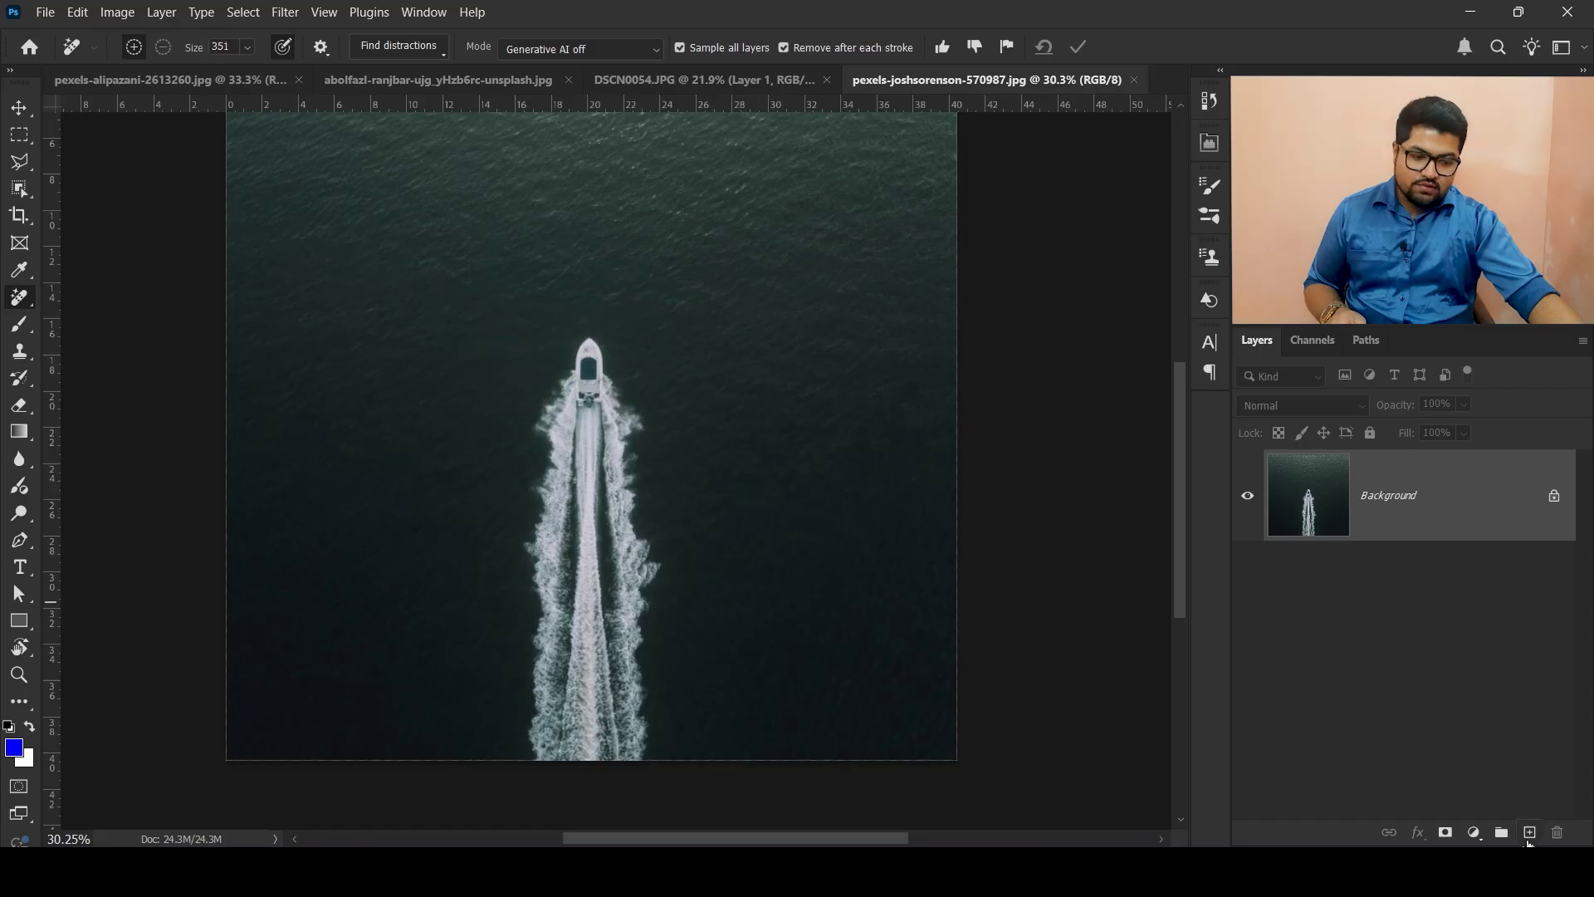
left_click(1528, 833)
mouse_move(588, 353)
left_mouse_down()
mouse_move(554, 406)
mouse_move(593, 354)
mouse_move(632, 438)
left_mouse_up()
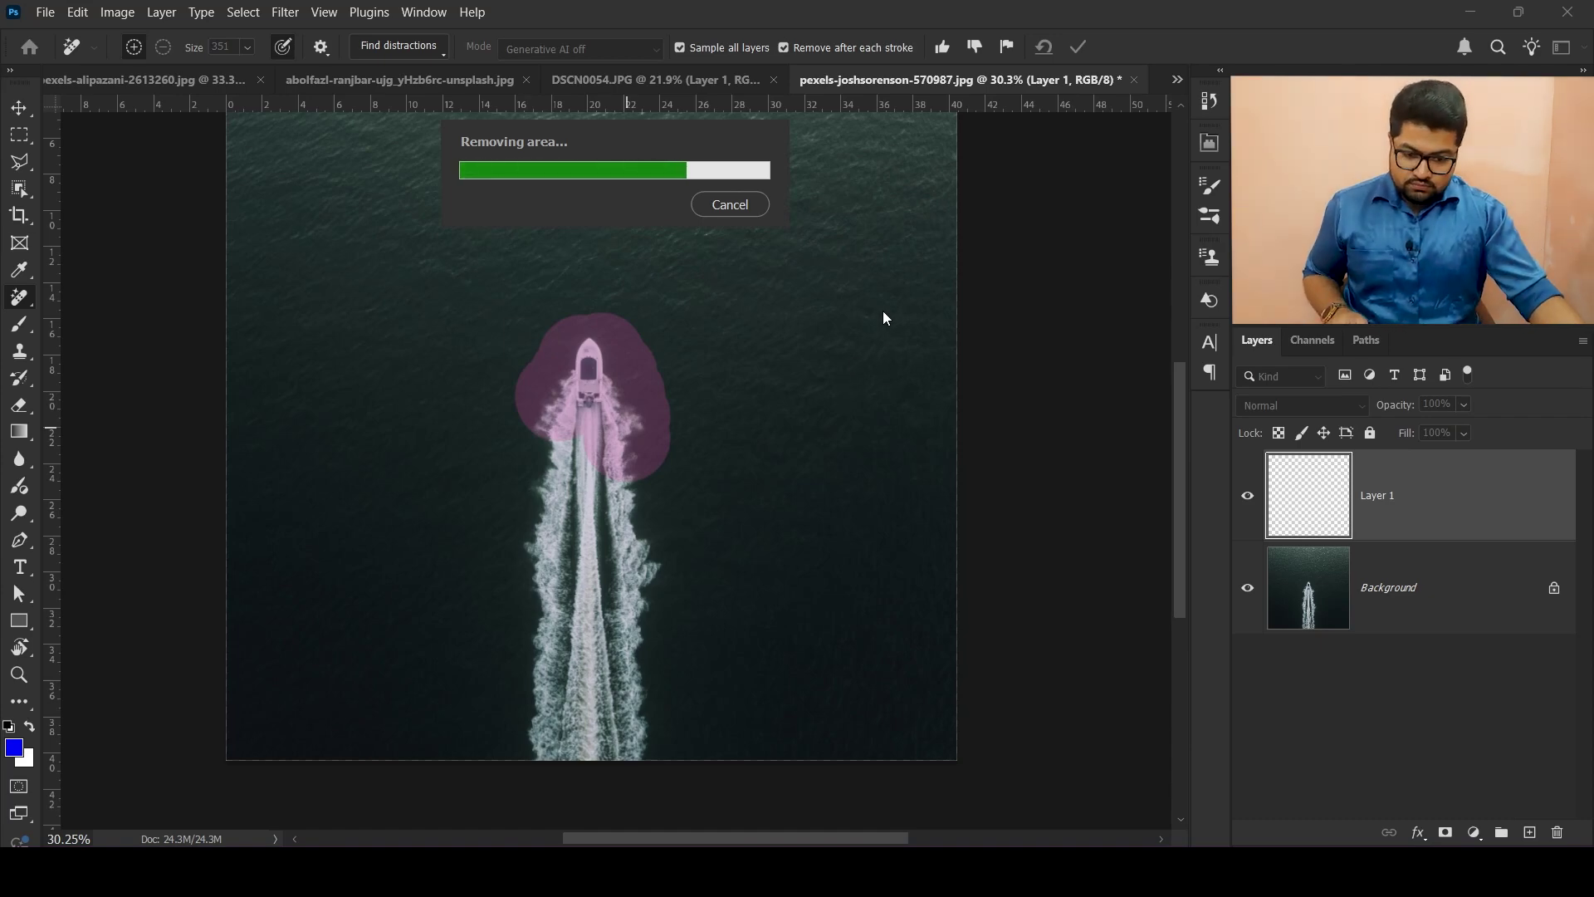
mouse_move(589, 371)
left_mouse_down()
mouse_move(542, 413)
mouse_move(625, 491)
left_mouse_up()
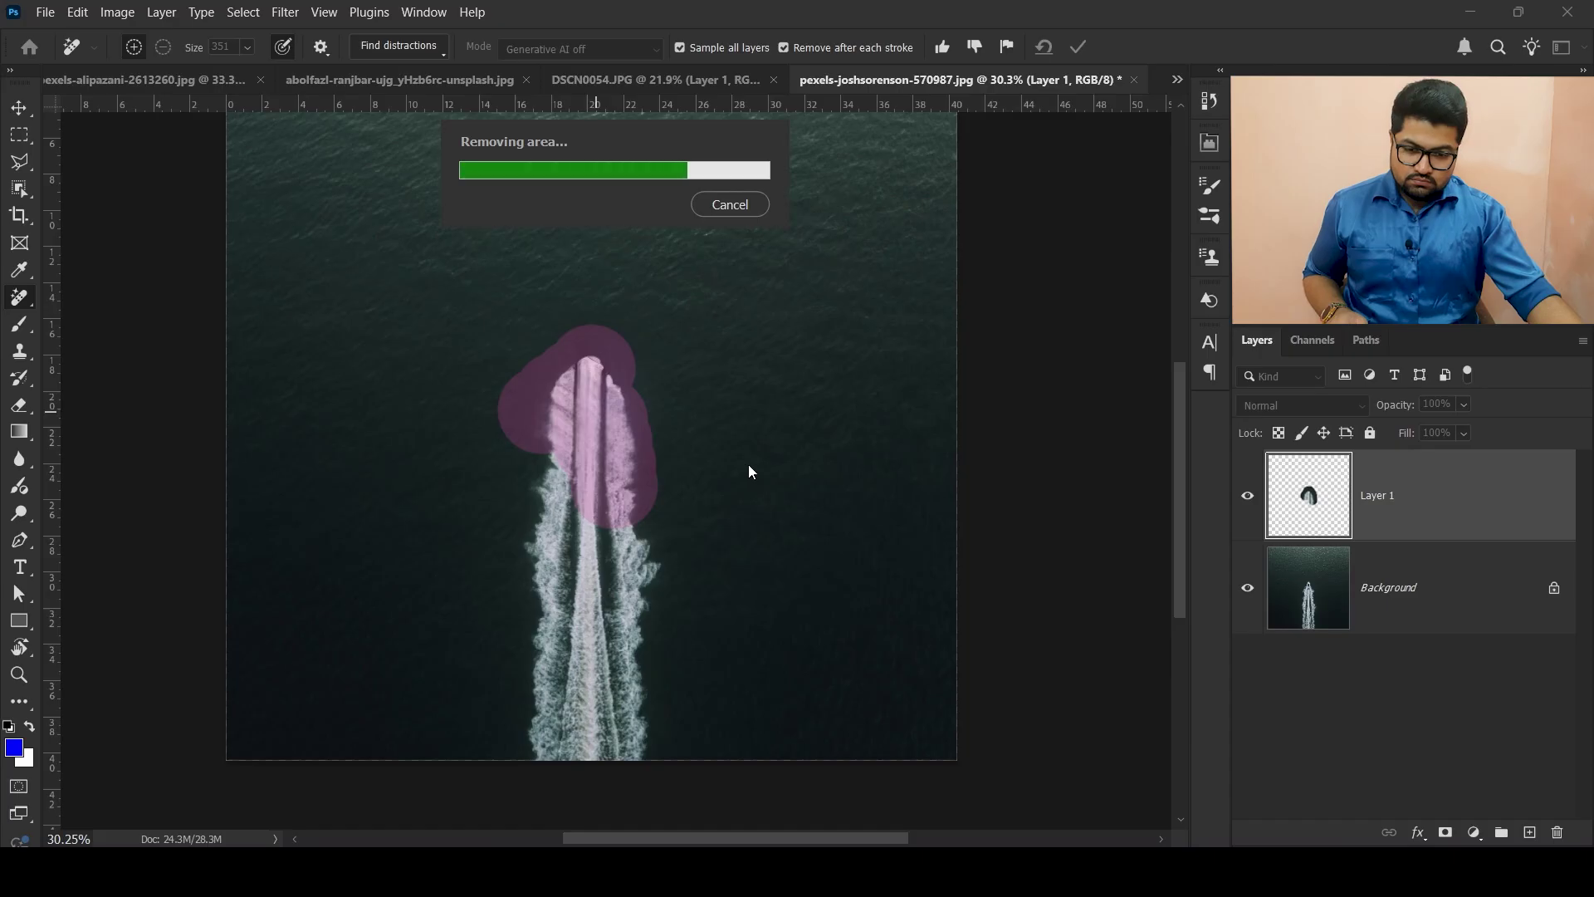
left_click_drag(579, 413, 617, 498)
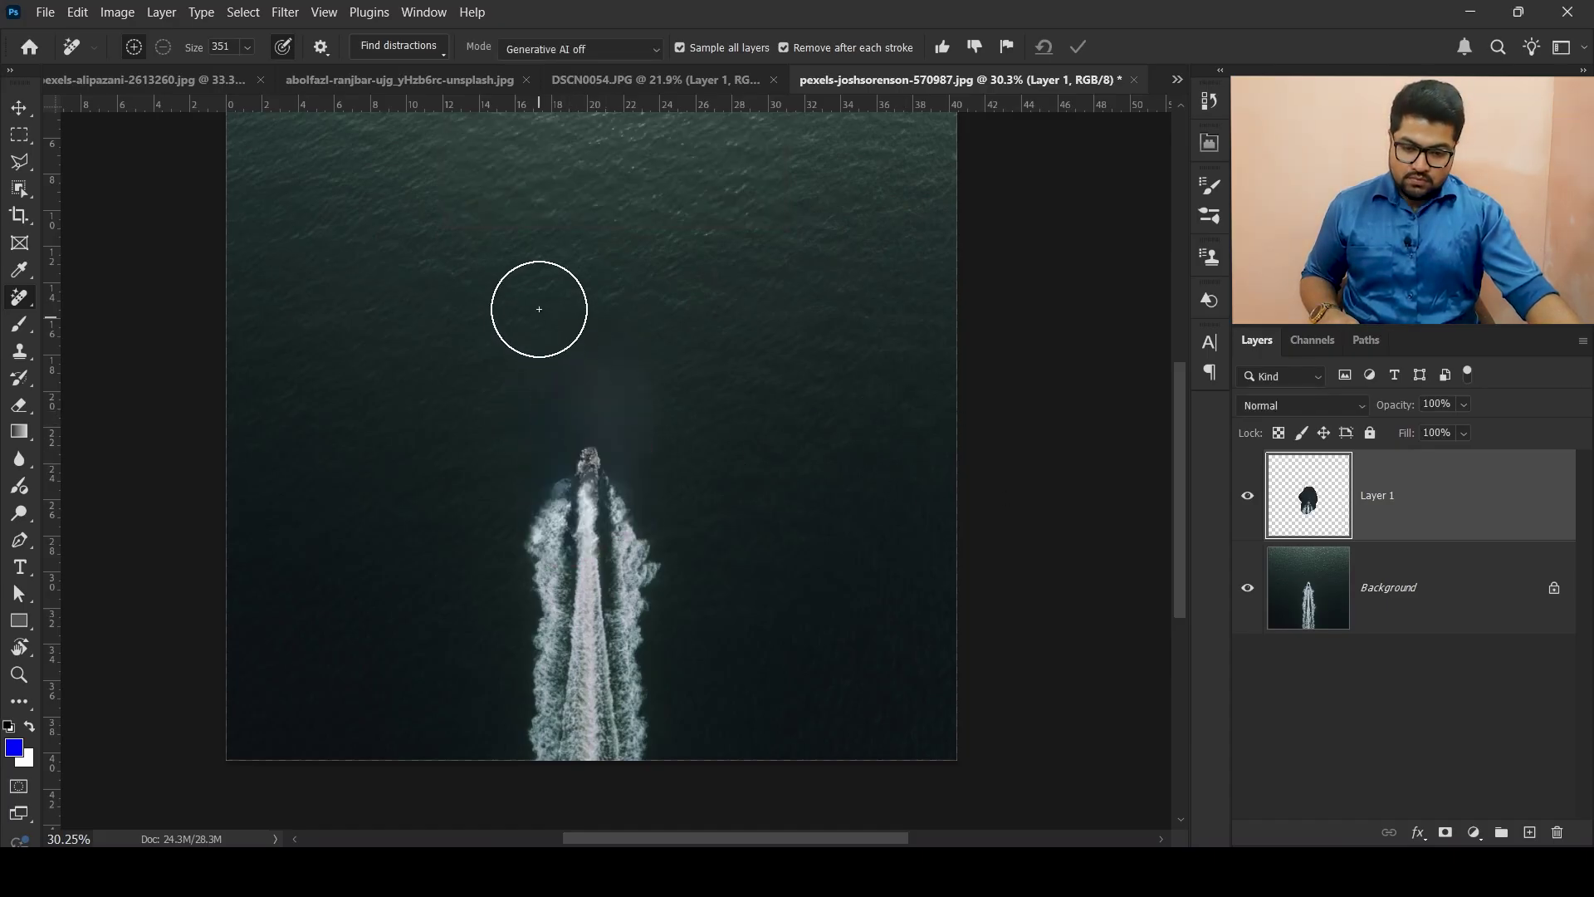
Compare the retouched boat area with the original photo by hiding and showing Layer 1.
scroll(581, 332, "up", 4)
scroll(799, 386, "up", 6)
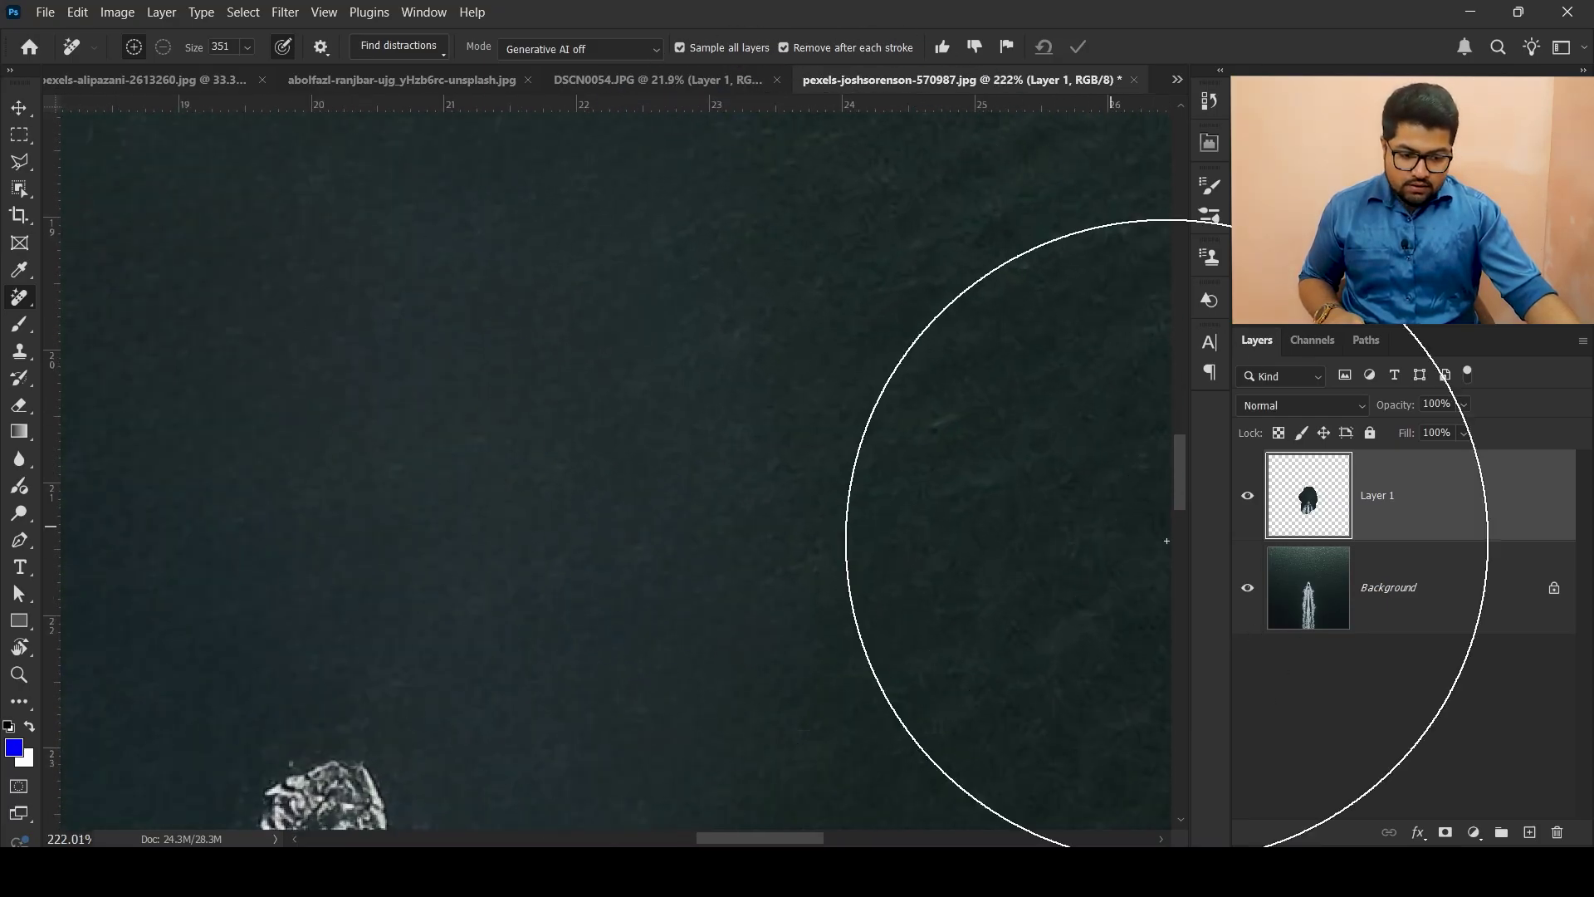
left_click(1247, 496)
scroll(688, 449, "down", 5)
scroll(498, 406, "up", 5)
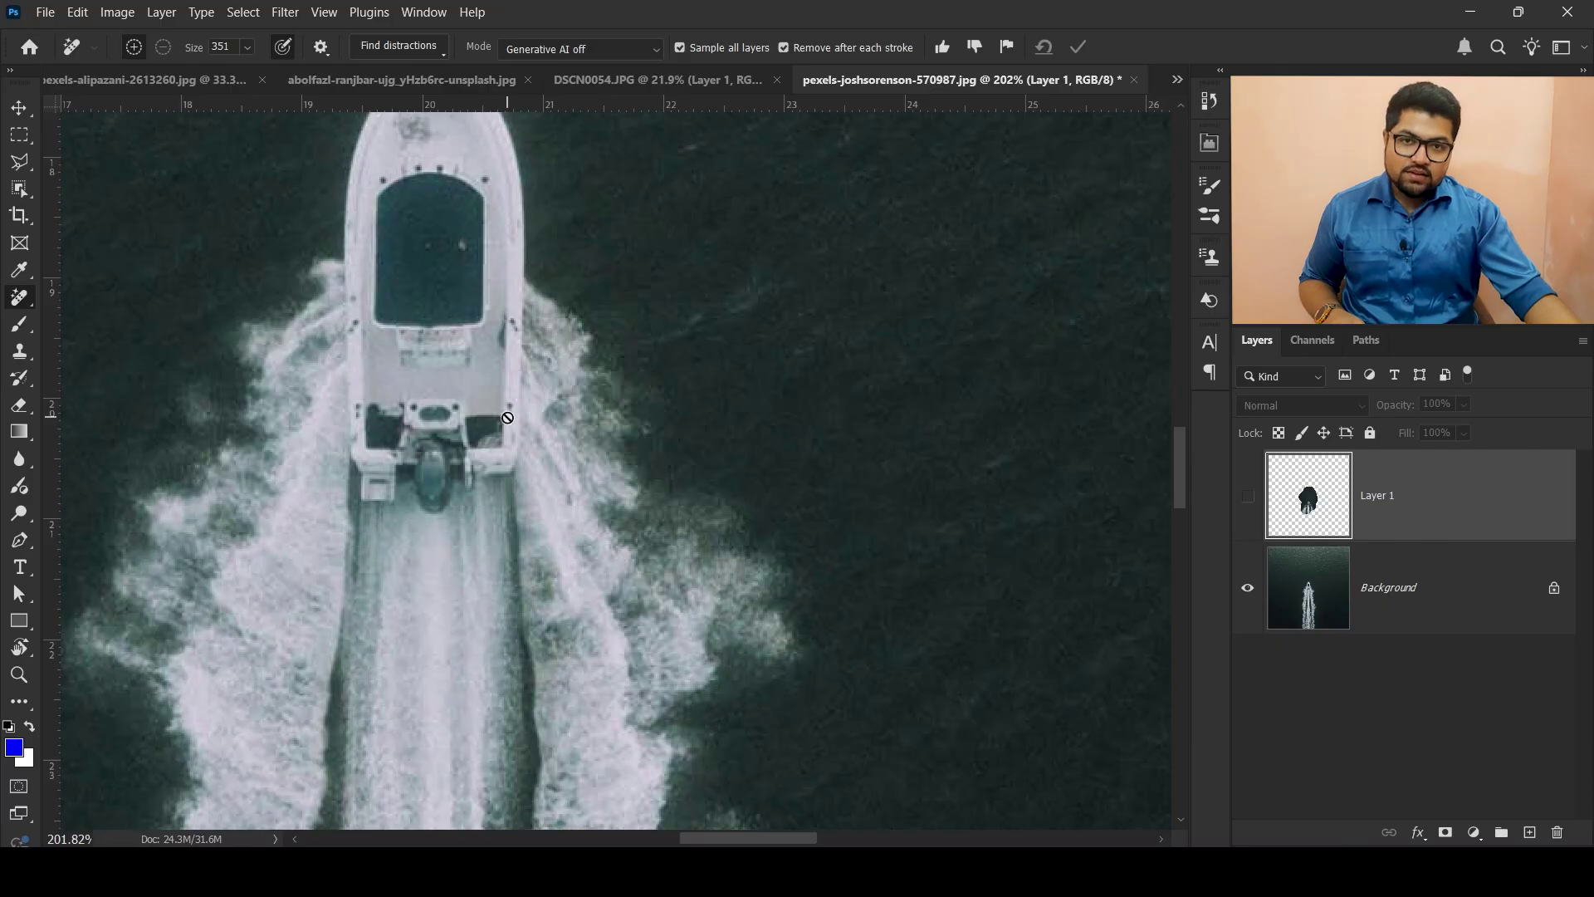
left_click(1248, 498)
scroll(730, 507, "down", 6)
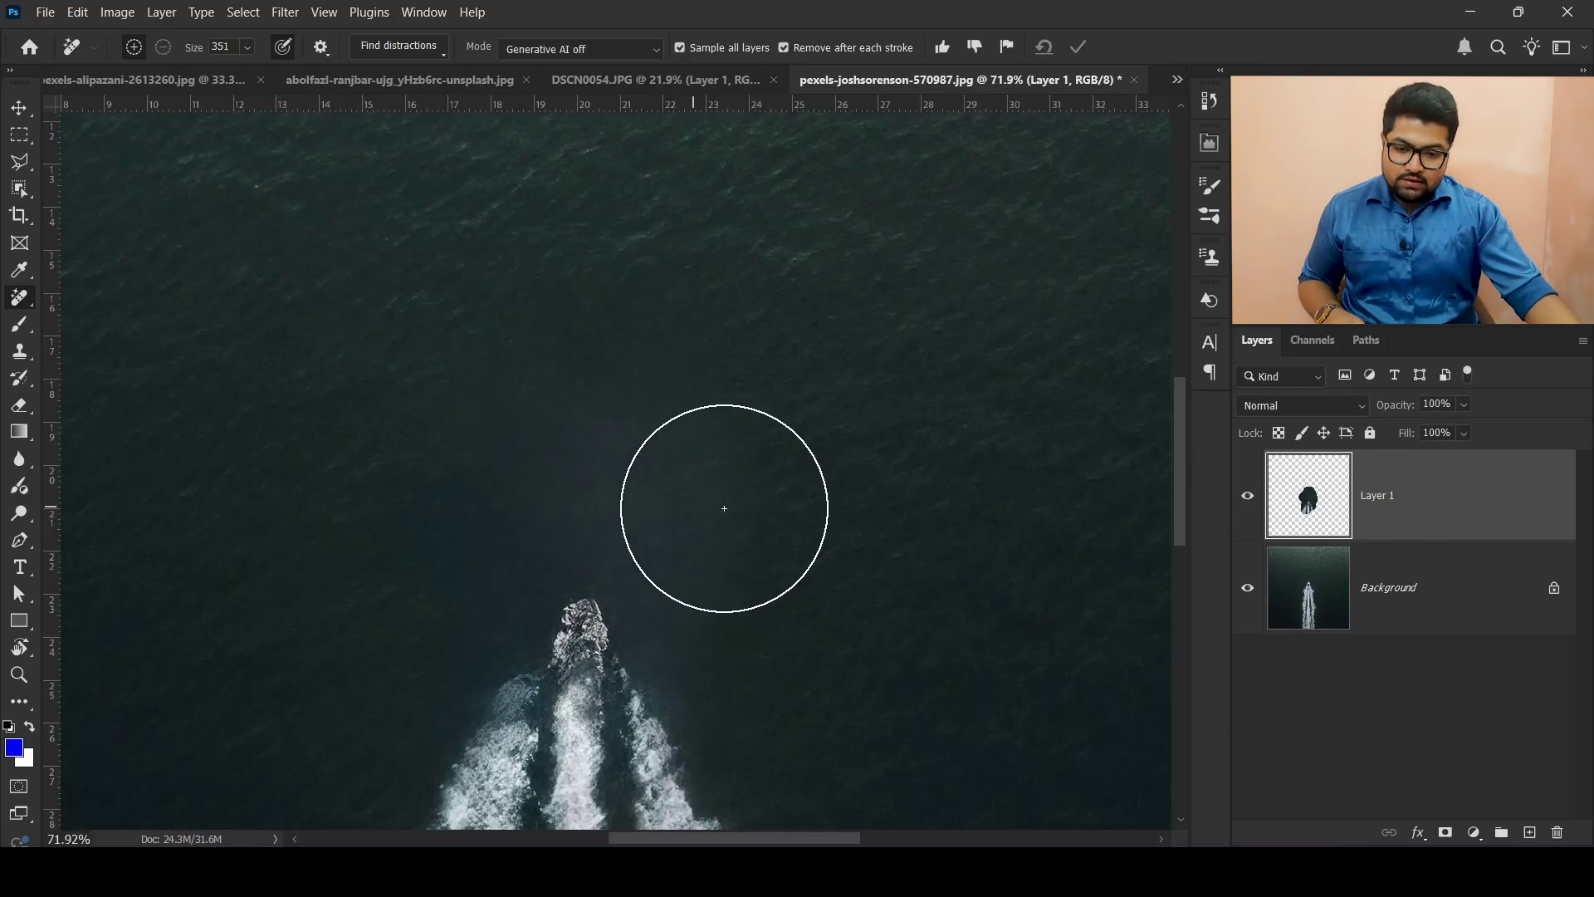
scroll(702, 482, "down", 2)
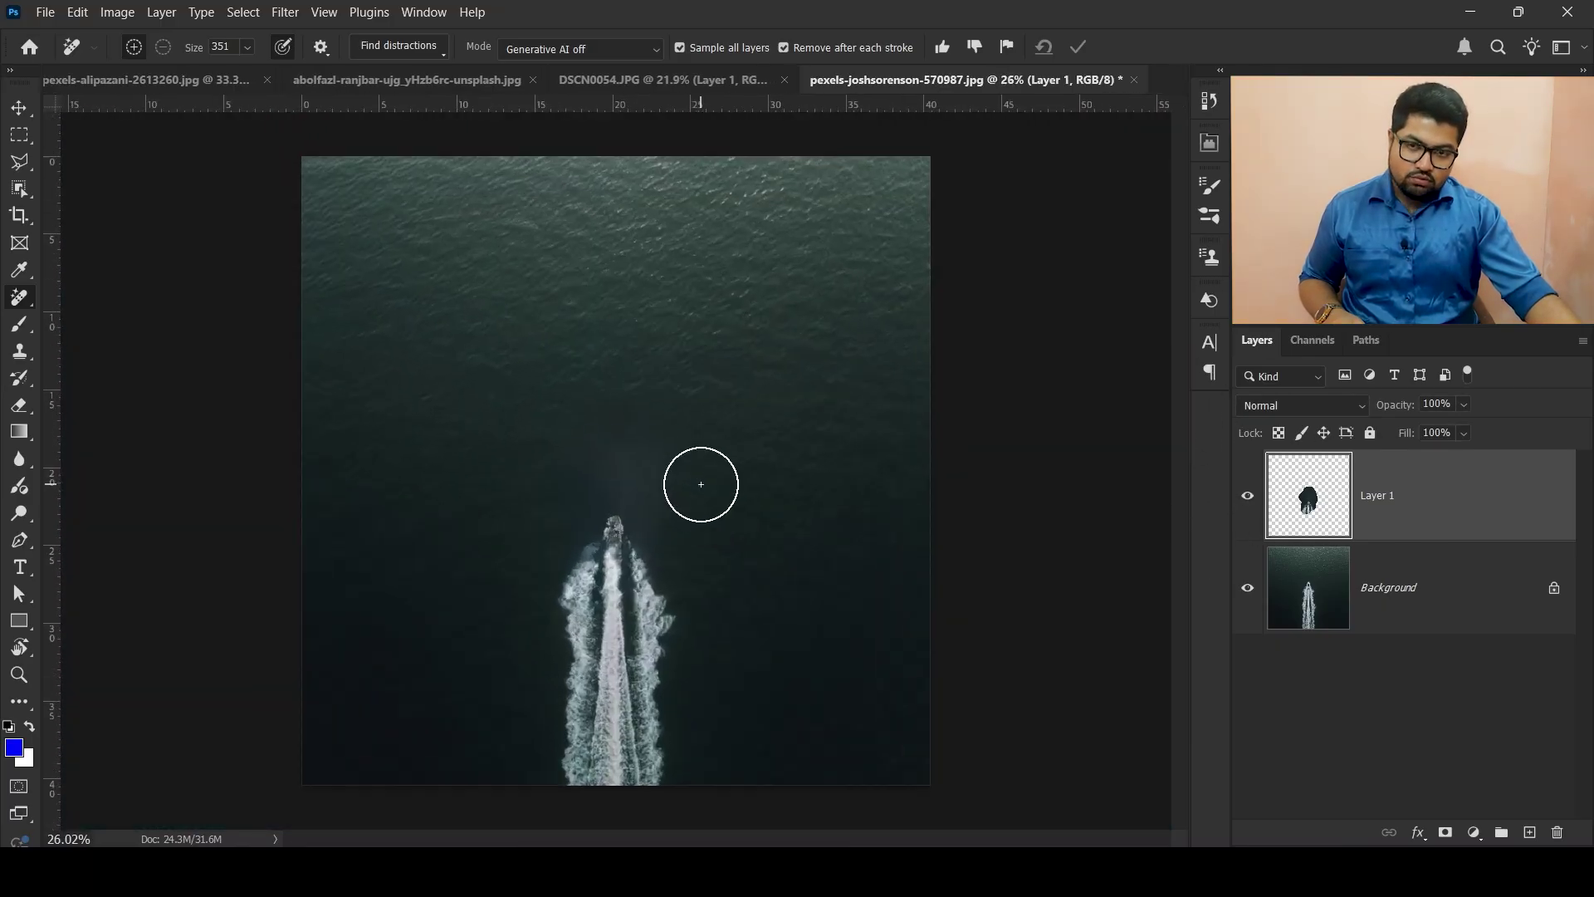
Examine the texture and colour of the retouched water around the front of the wake at close range and in full view.
scroll(668, 504, "up", 10)
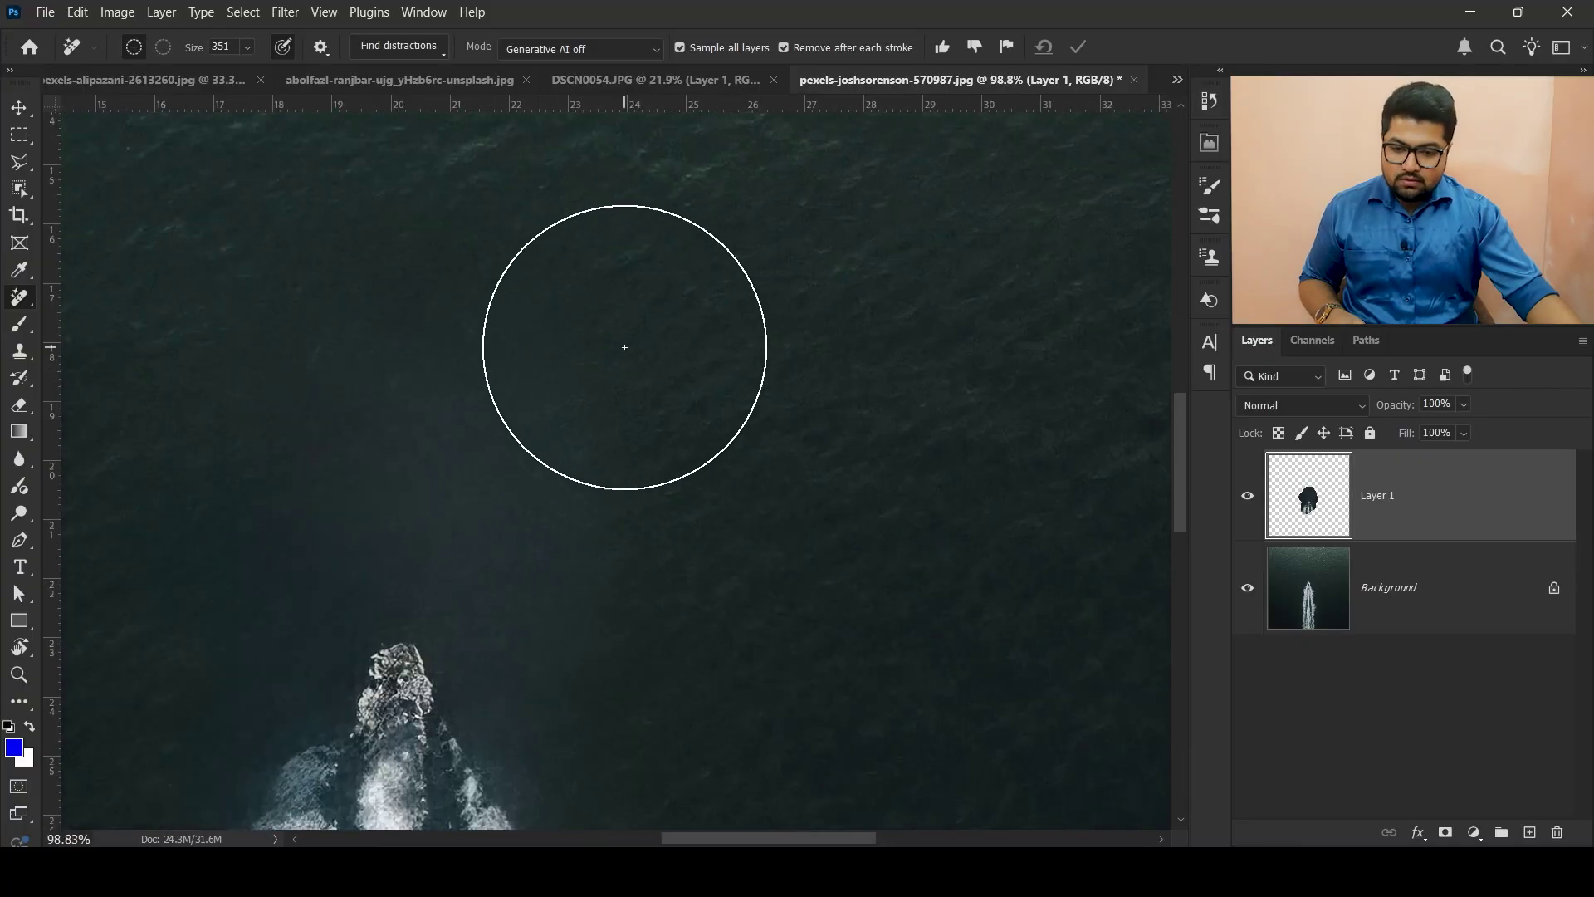
left_click_drag(645, 573, 811, 562)
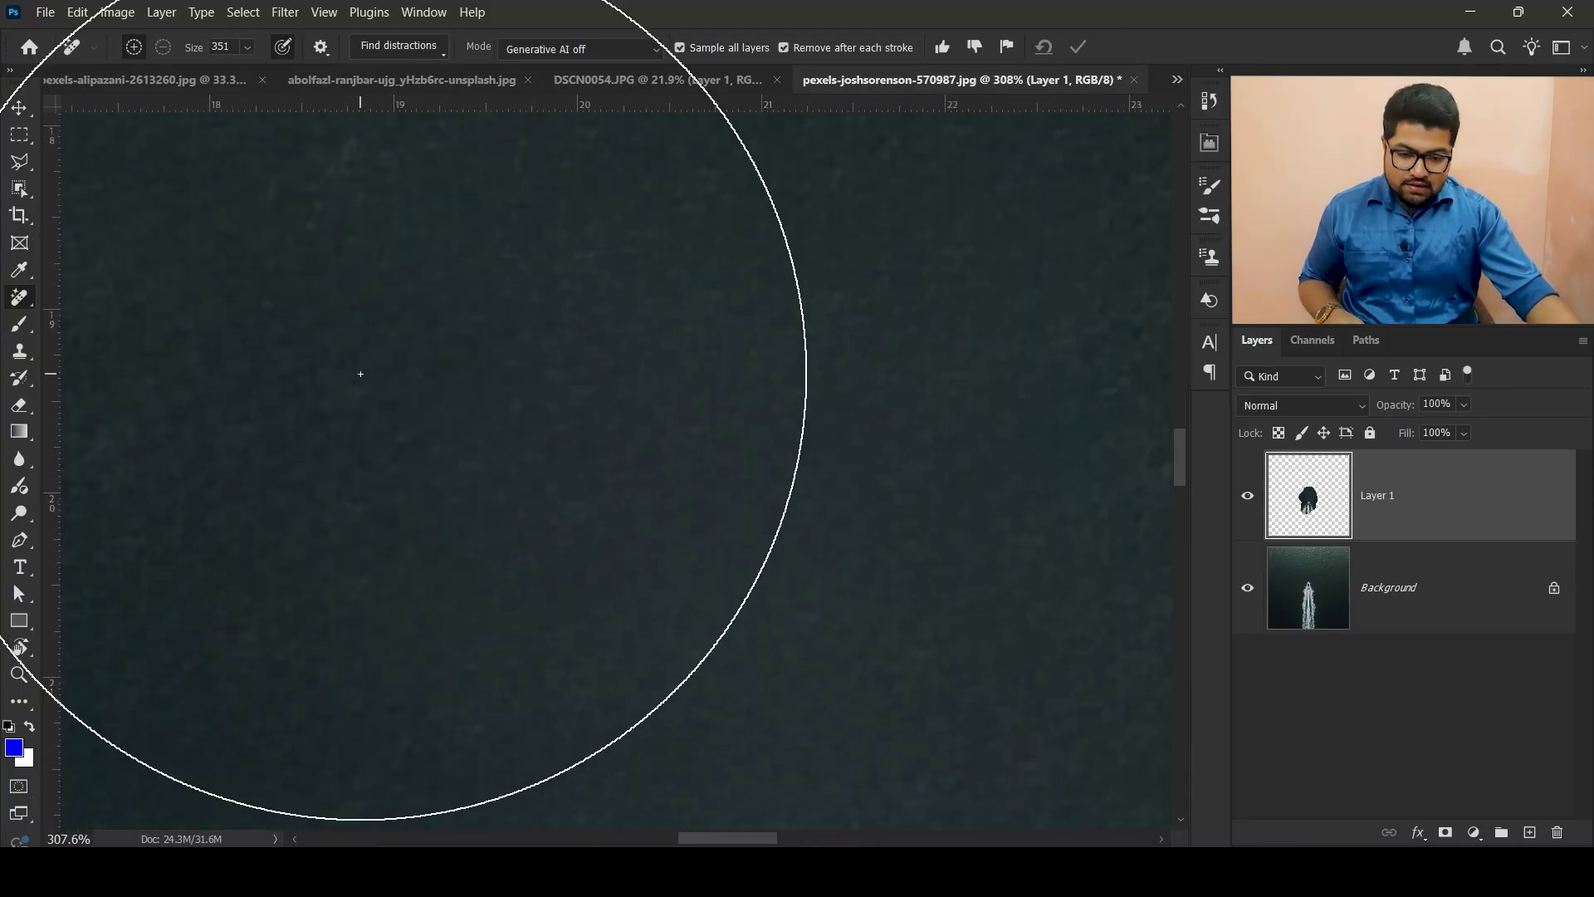
scroll(462, 432, "down", 1)
scroll(495, 502, "down", 6)
scroll(687, 515, "up", 4)
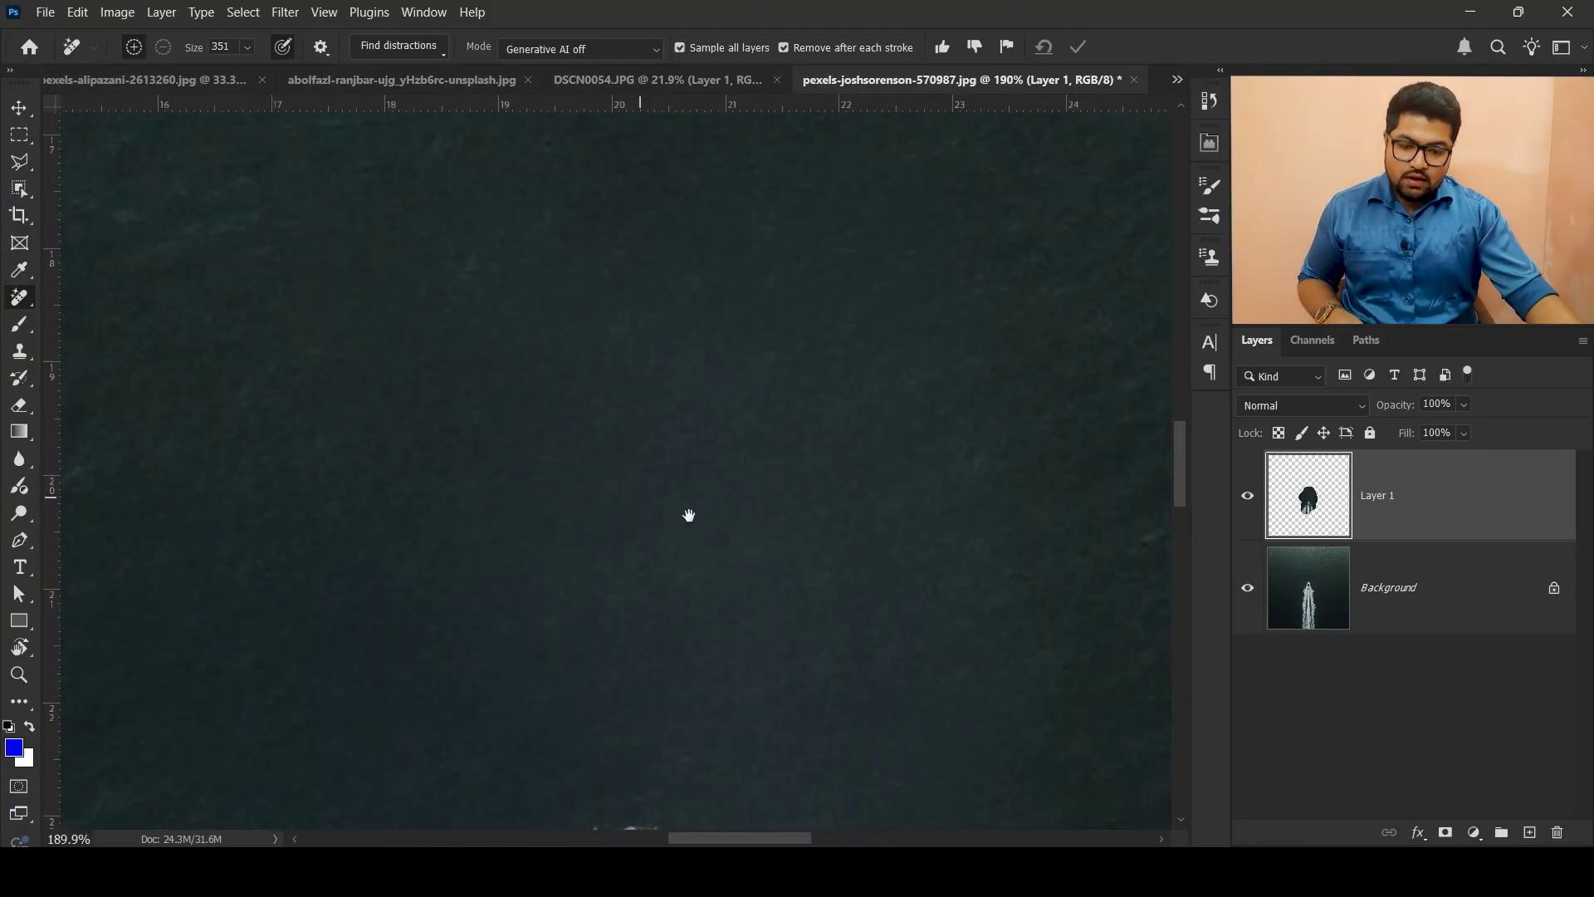
left_click_drag(152, 832, 488, 313)
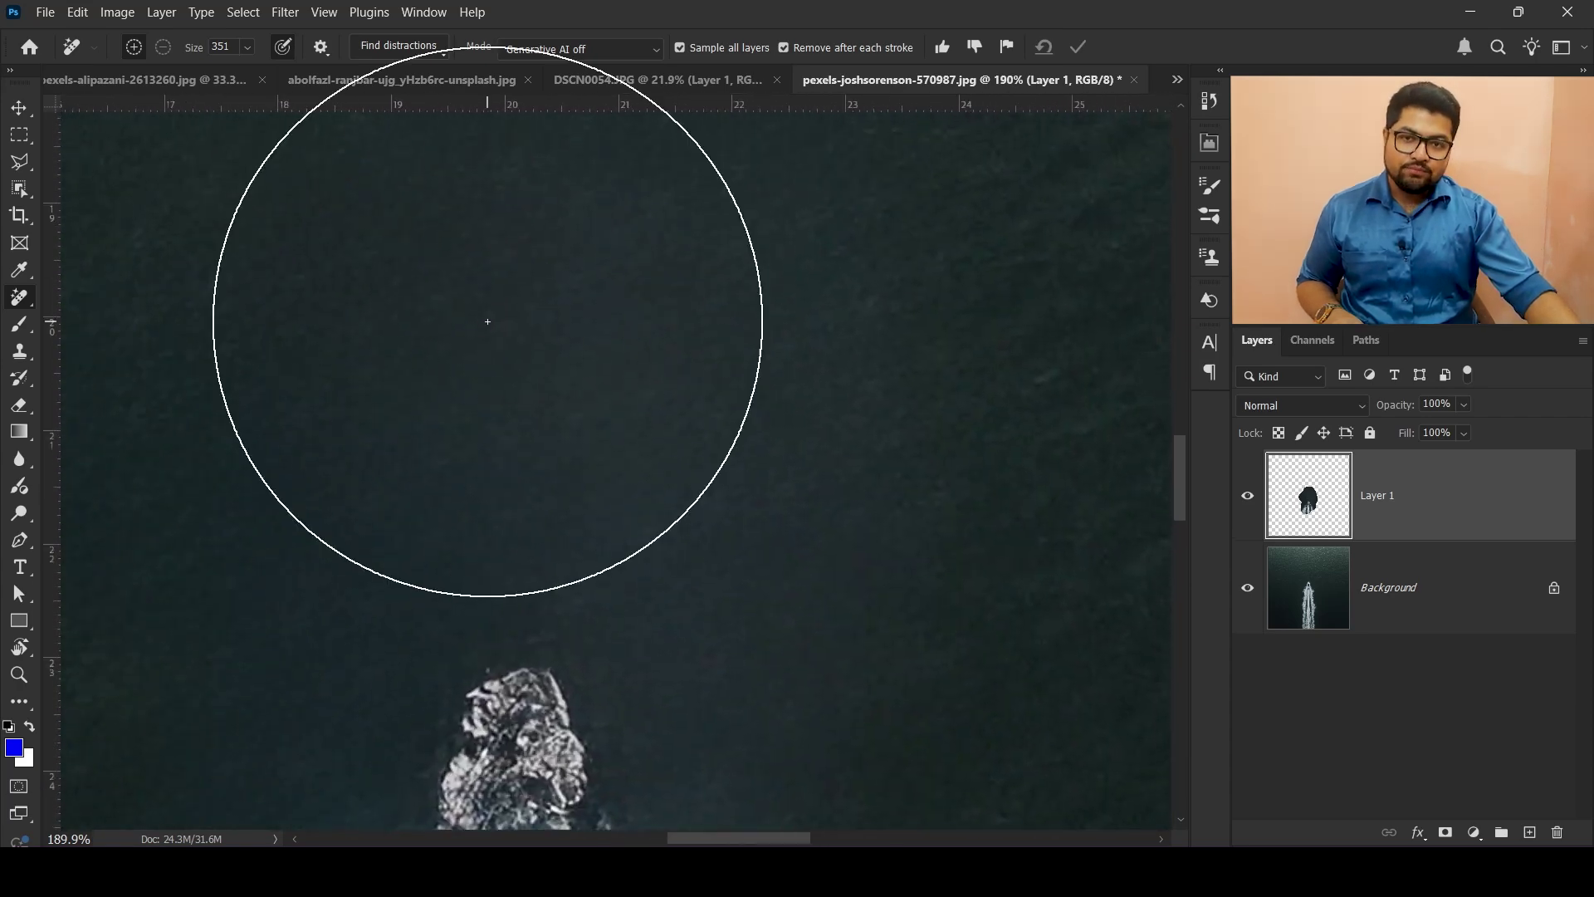
scroll(490, 320, "down", 6)
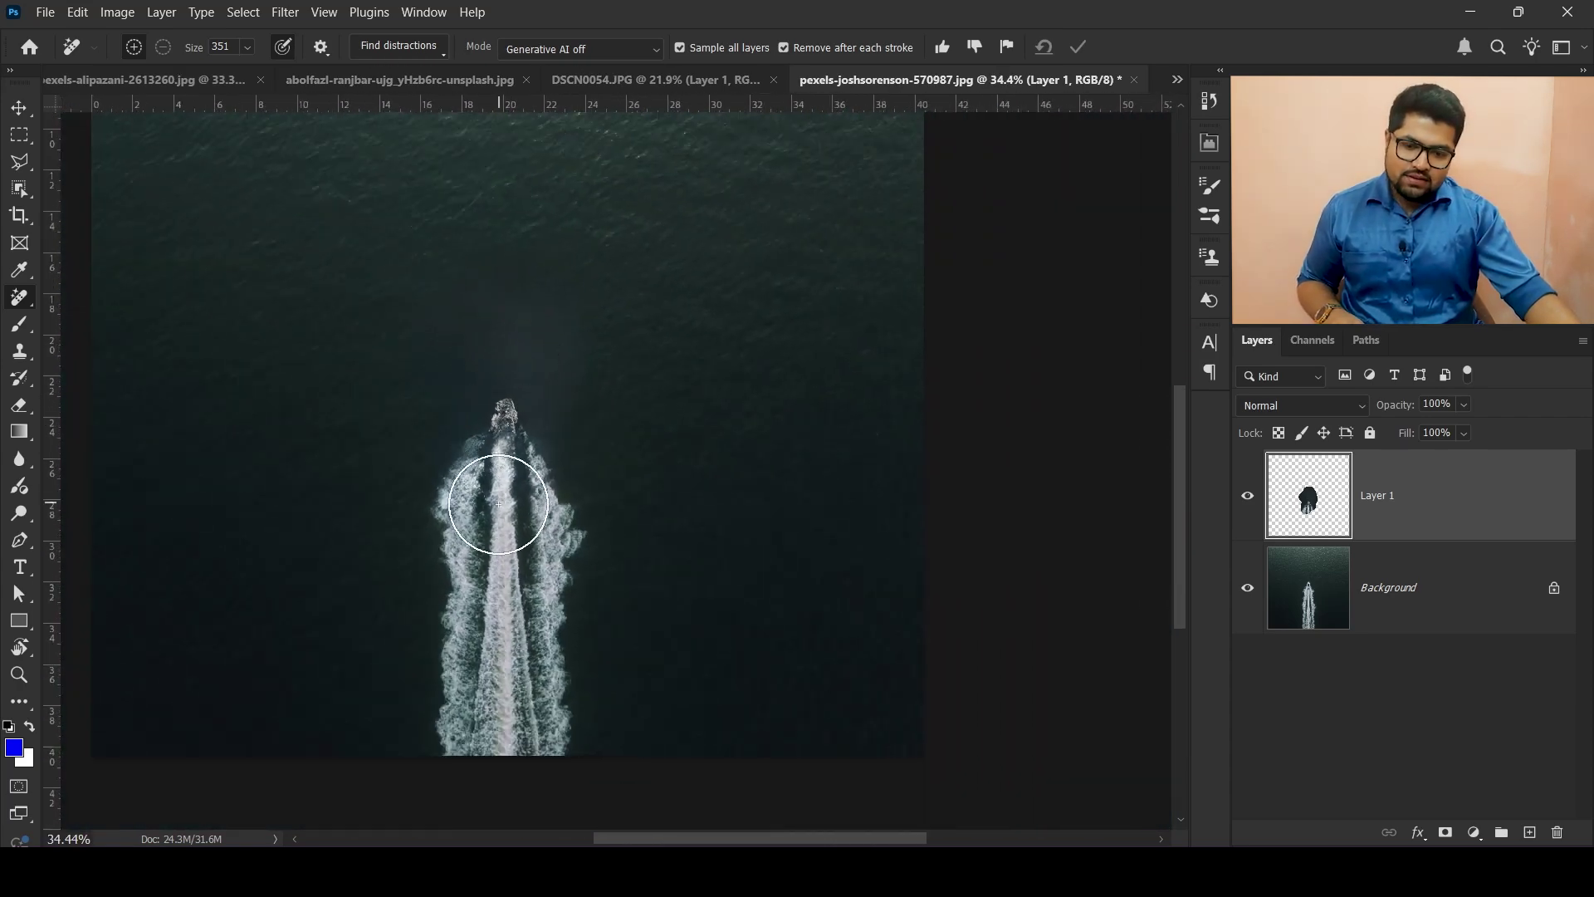
scroll(368, 262, "up", 1)
scroll(367, 262, "up", 3)
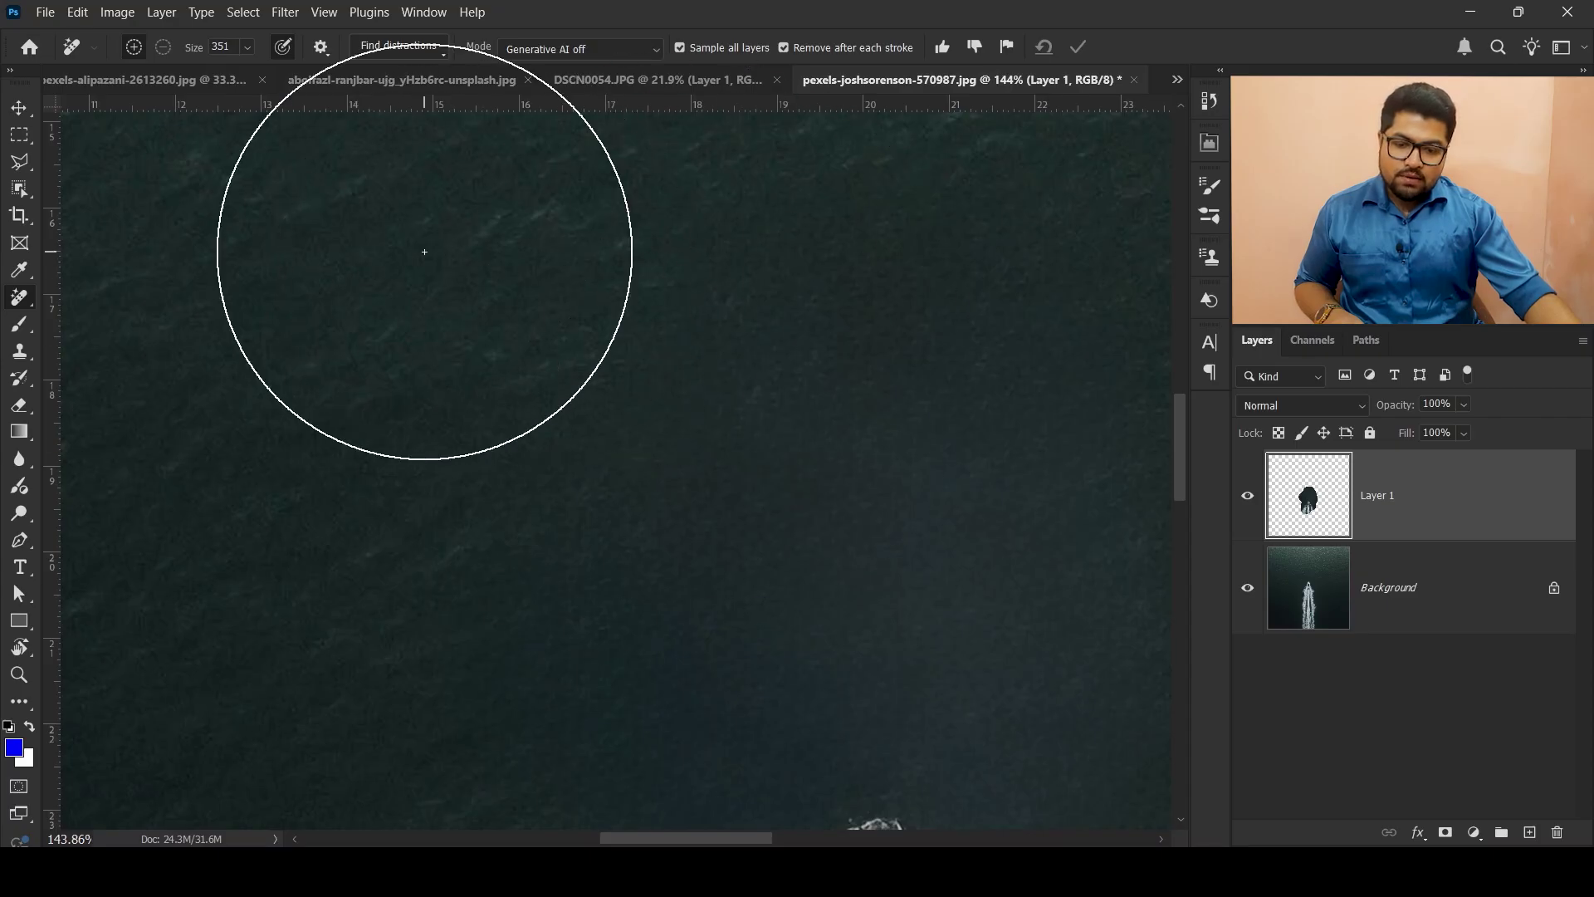
key("v")
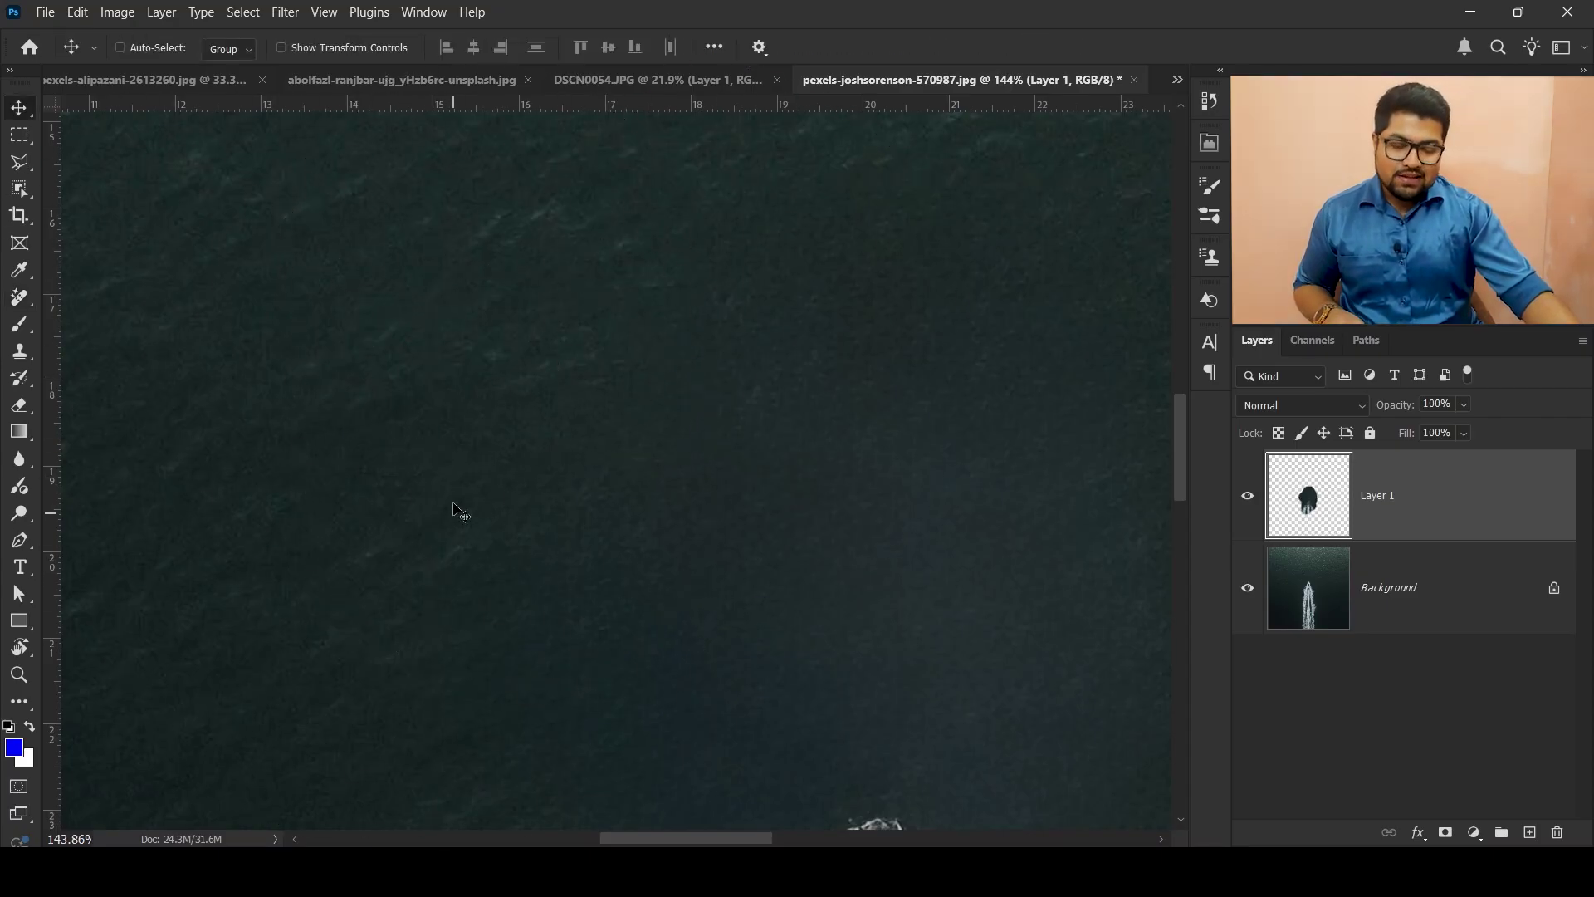
scroll(403, 357, "down", 2)
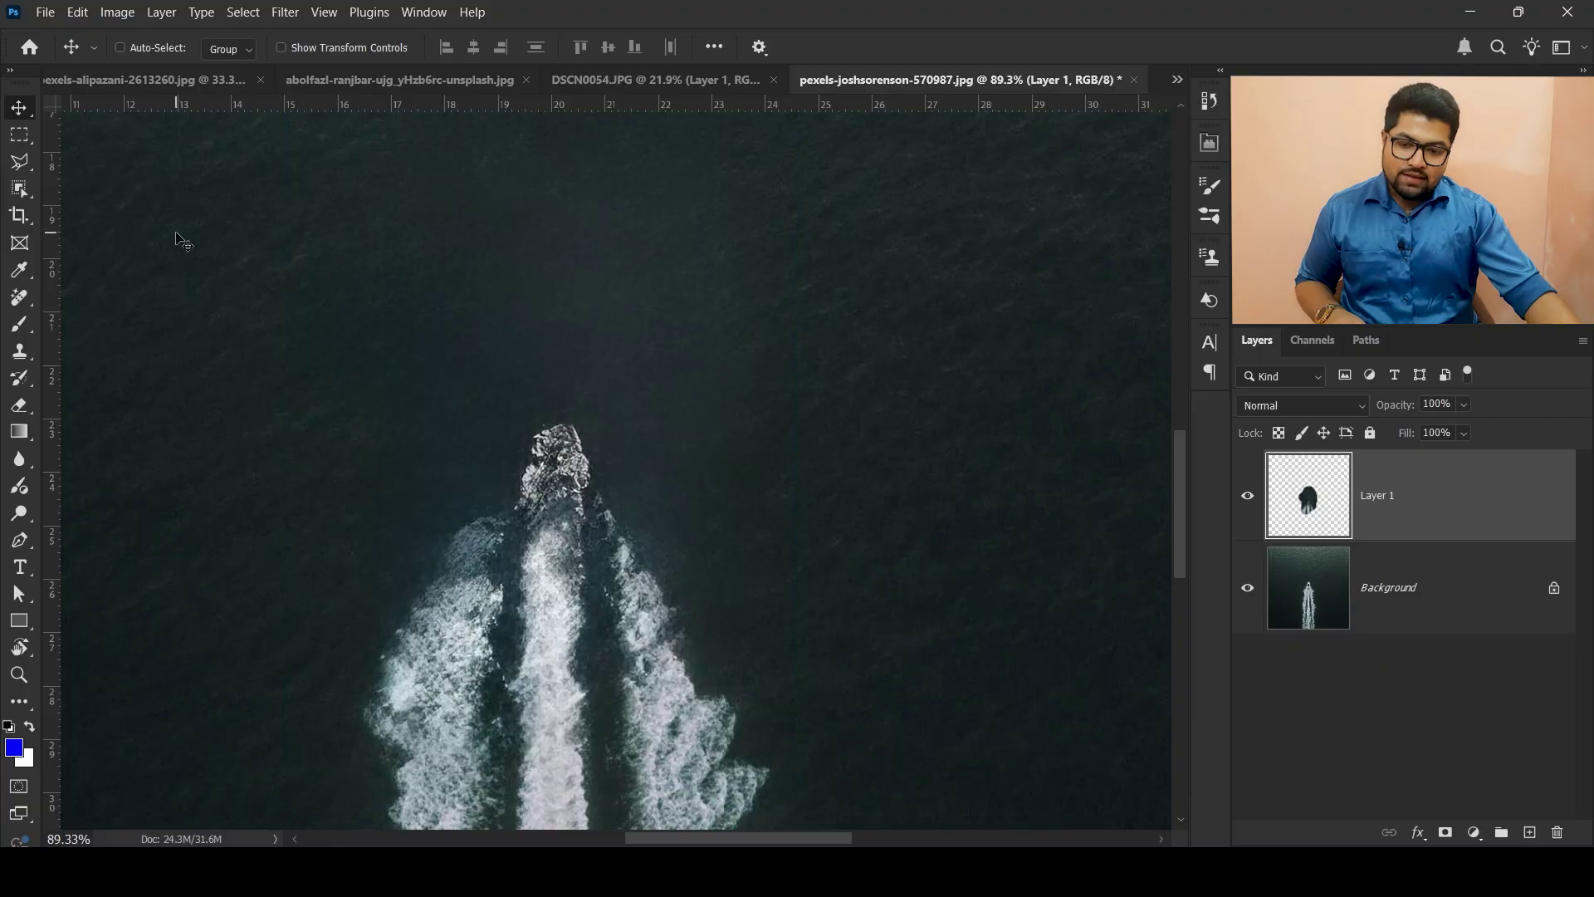
scroll(568, 282, "up", 8)
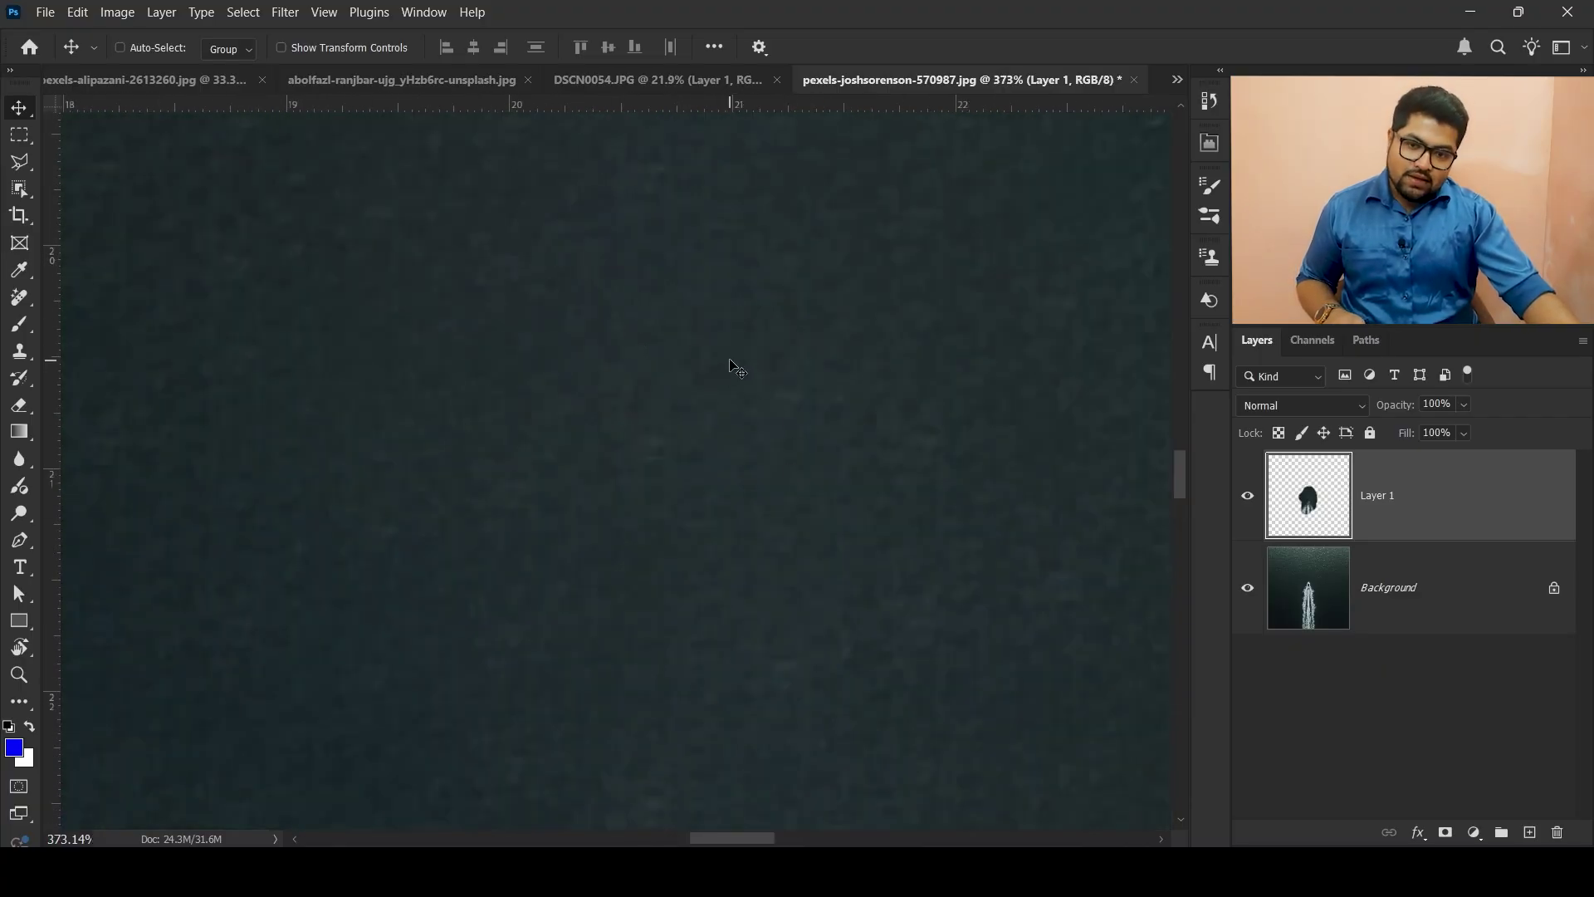
scroll(736, 366, "down", 10)
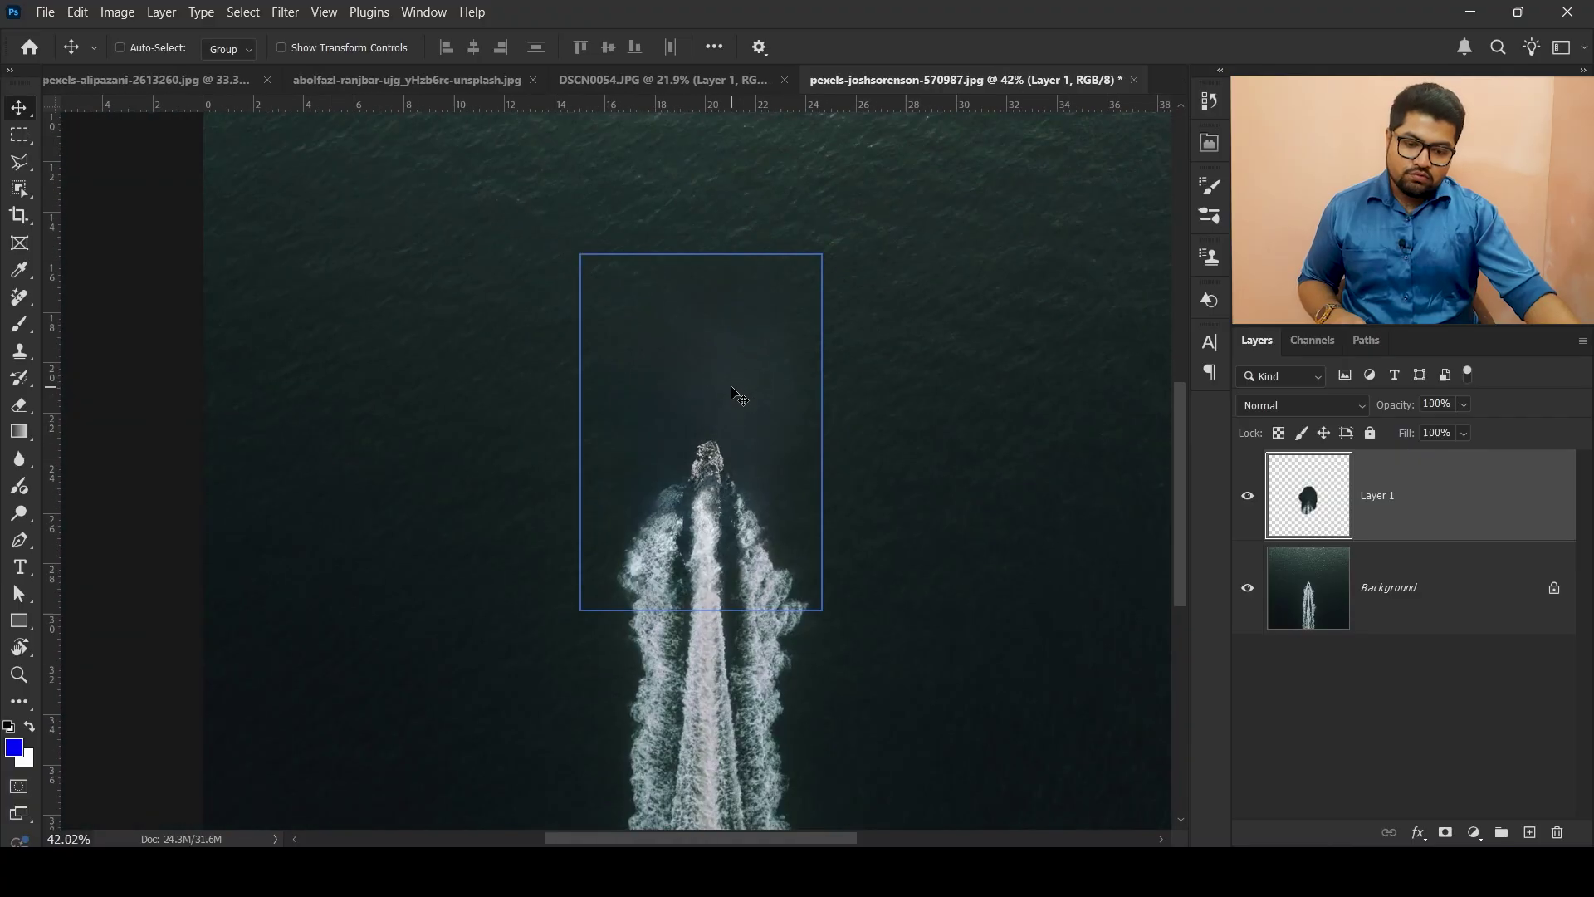
scroll(731, 388, "down", 2)
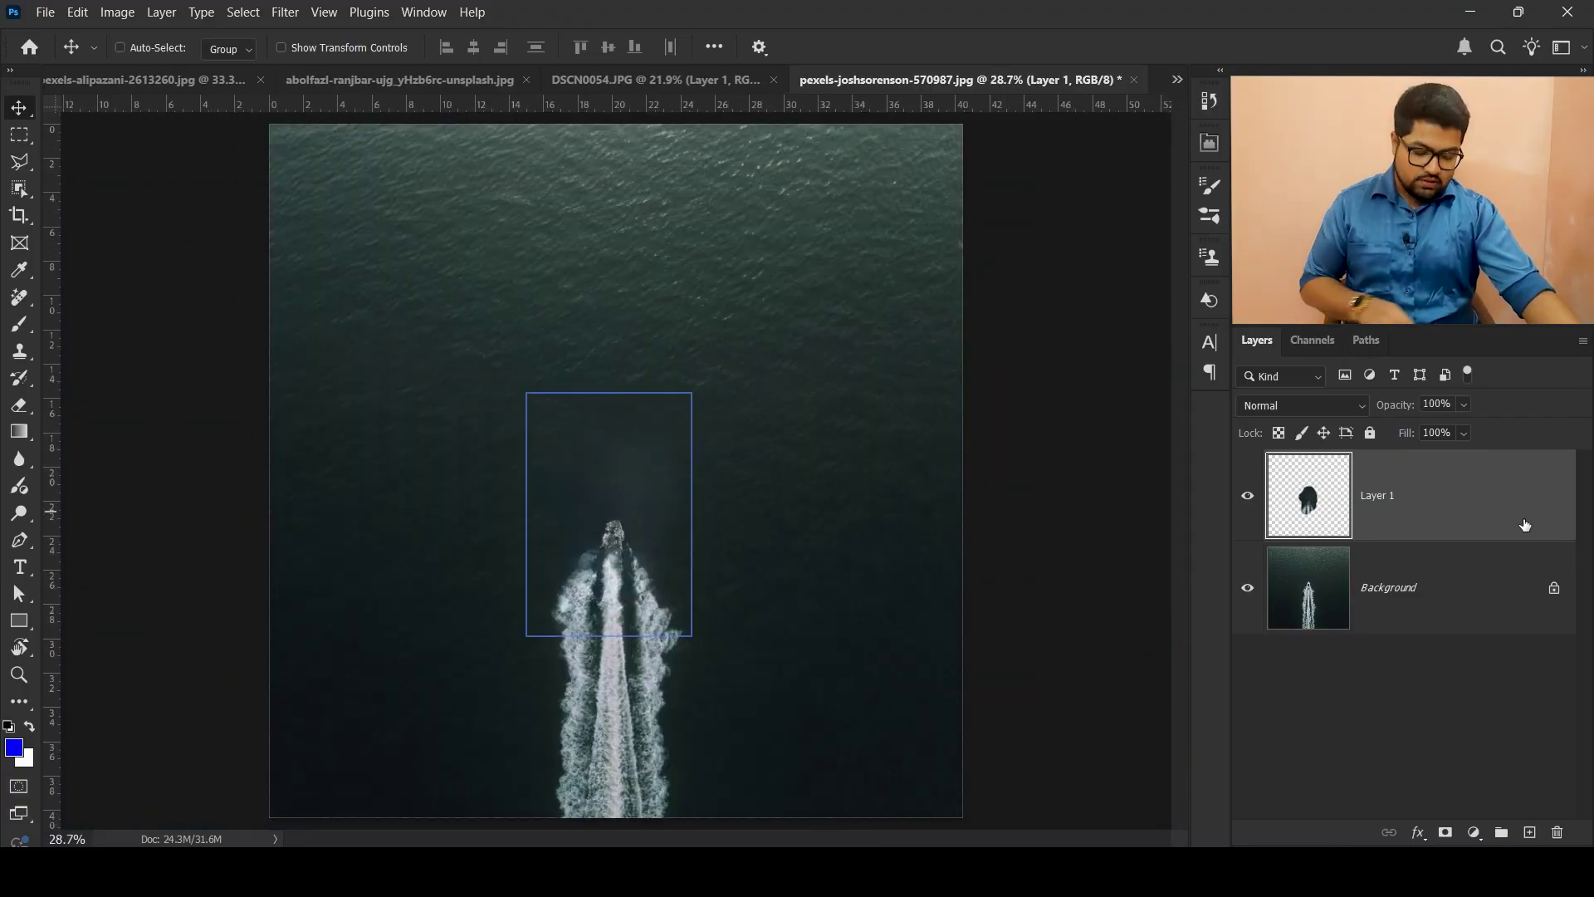
Delete the retouched Layer 1 and add a new empty layer above the Background.
key("Delete")
left_click(1531, 832)
scroll(541, 463, "up", 1)
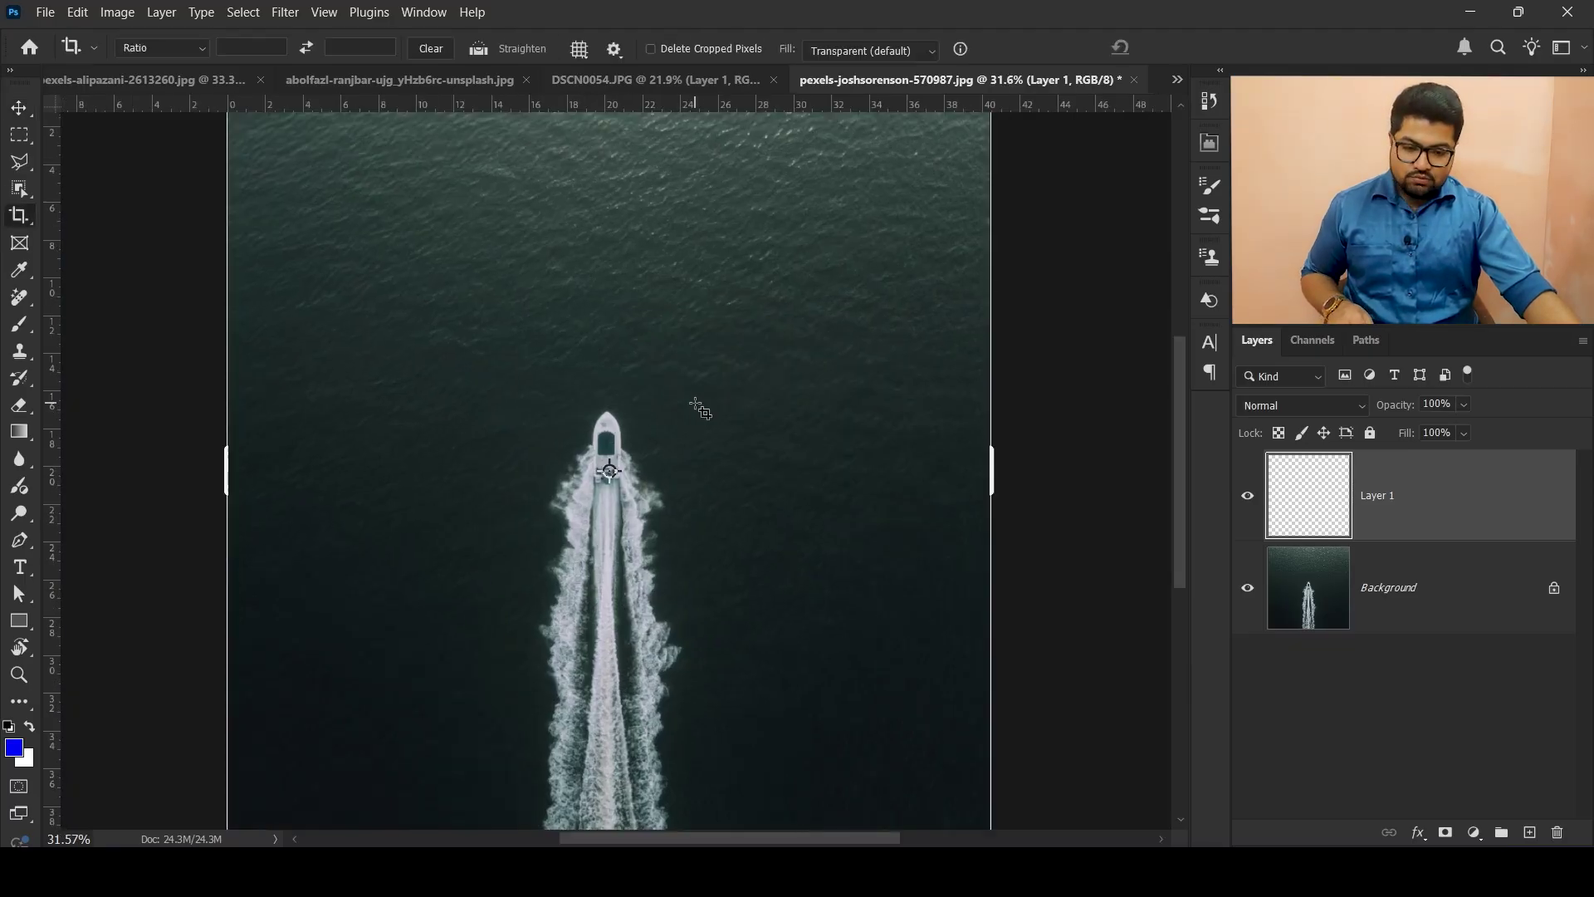
Cover the speedboat and the start of its wake with cloned dark water using the Clone Stamp at size 268 and 14% flow.
key("s")
left_click_drag(756, 433, 821, 433)
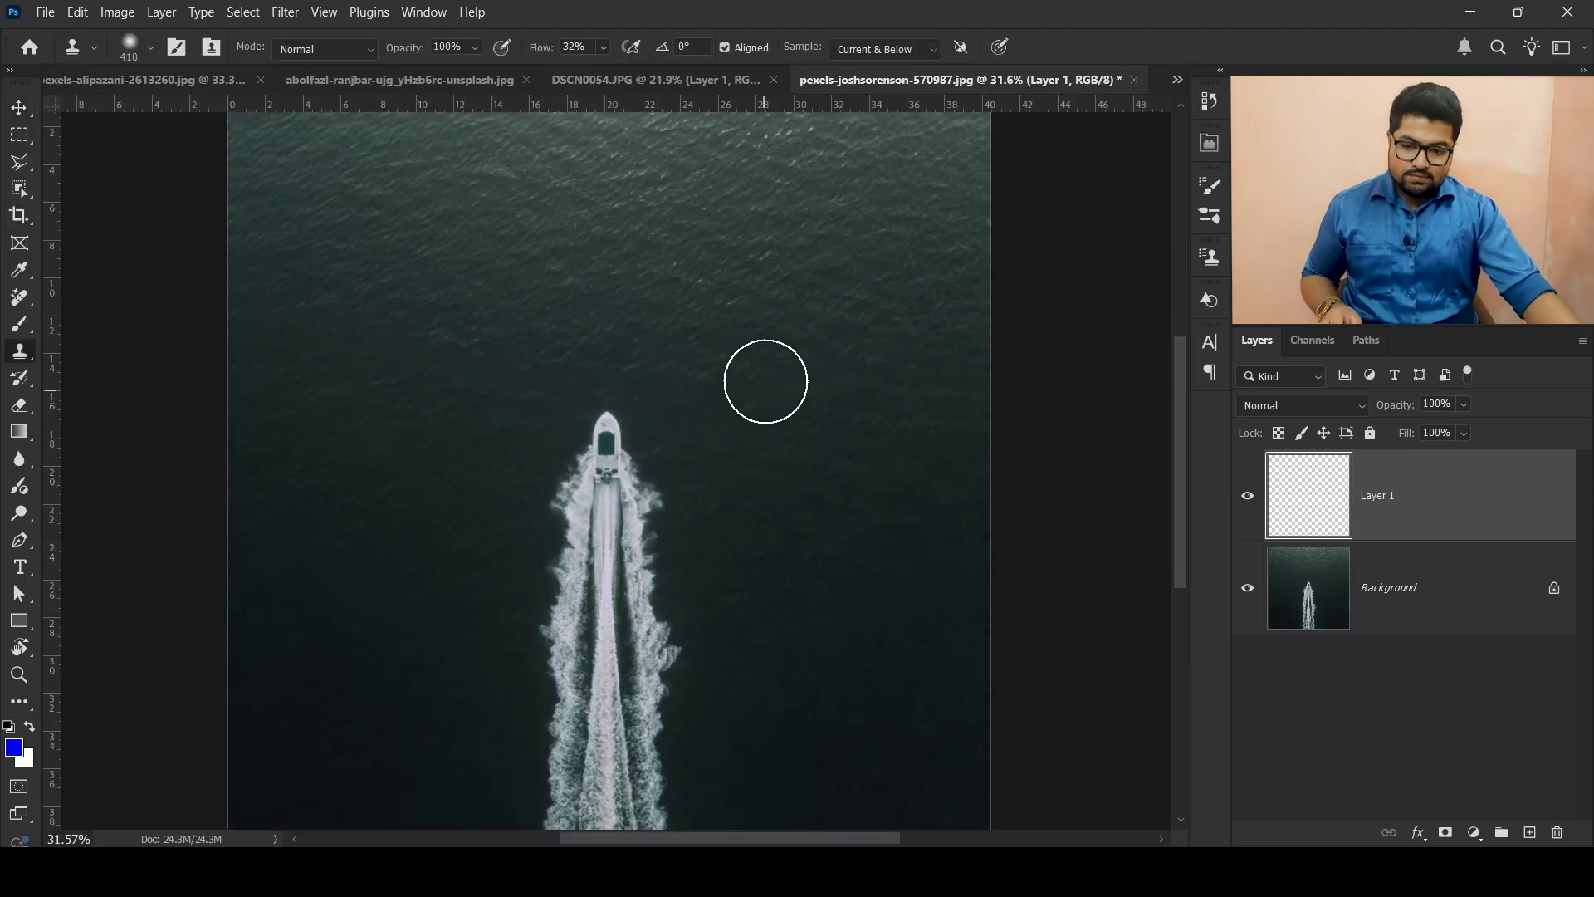
scroll(745, 492, "up", 1)
left_click_drag(745, 492, 817, 385)
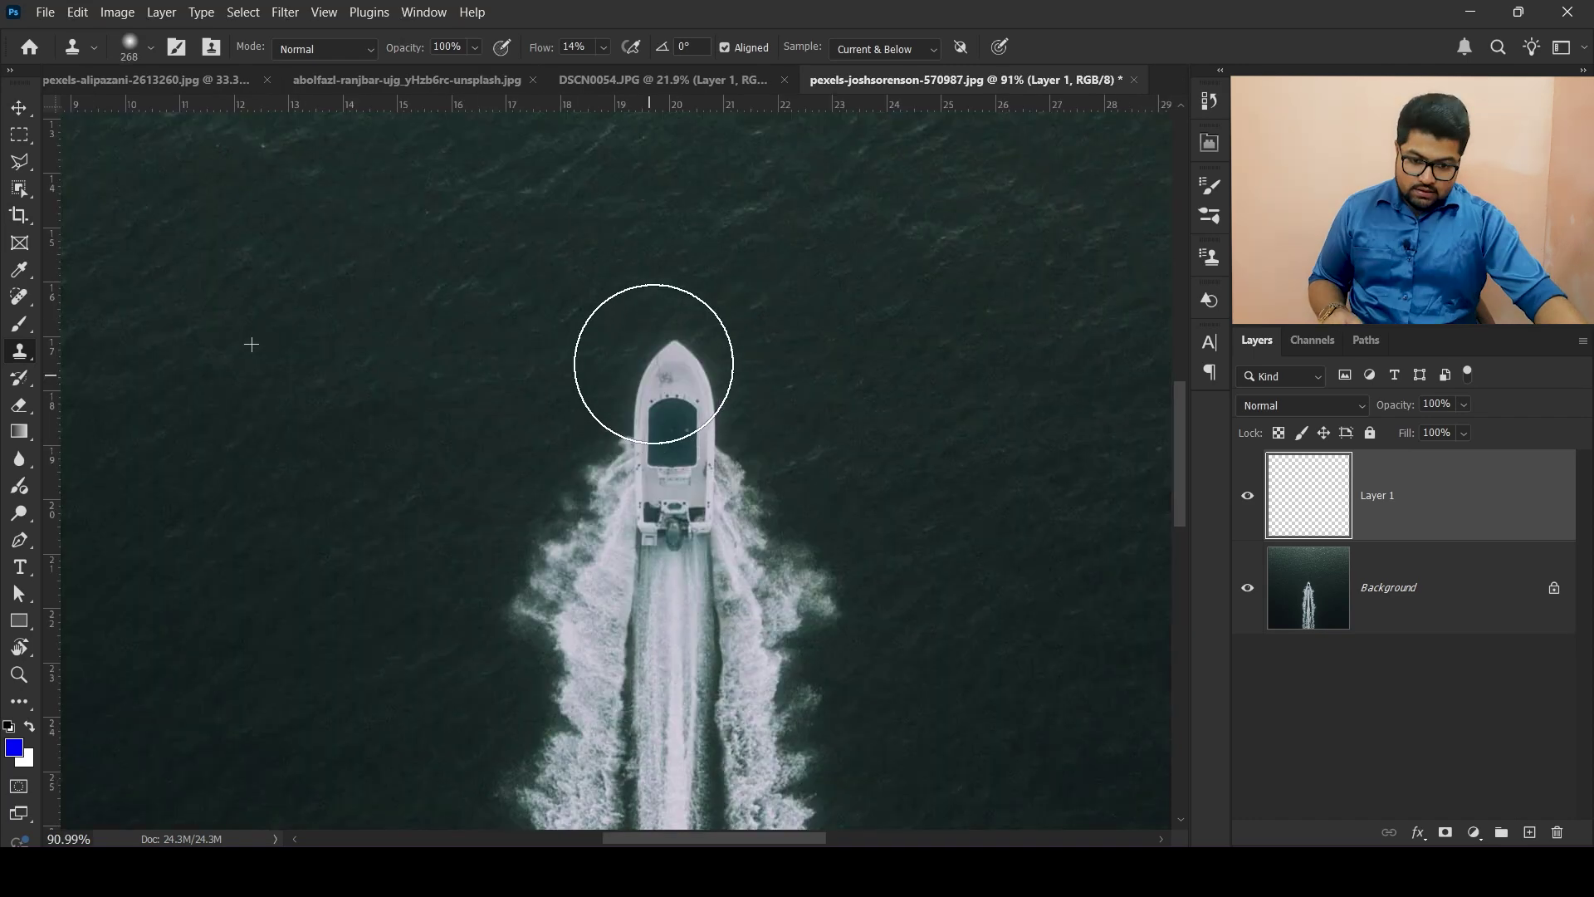
mouse_move(655, 363)
left_mouse_down()
mouse_move(707, 369)
mouse_move(652, 391)
mouse_move(669, 395)
mouse_move(651, 441)
mouse_move(663, 464)
mouse_move(691, 461)
mouse_move(679, 494)
mouse_move(689, 478)
mouse_move(629, 536)
mouse_move(634, 455)
mouse_move(551, 588)
mouse_move(631, 487)
mouse_move(594, 472)
mouse_move(633, 414)
mouse_move(618, 451)
mouse_move(693, 412)
mouse_move(696, 390)
mouse_move(722, 479)
mouse_move(677, 313)
mouse_move(777, 605)
mouse_move(631, 500)
mouse_move(734, 551)
mouse_move(730, 586)
mouse_move(637, 536)
mouse_move(623, 498)
mouse_move(585, 497)
mouse_move(763, 462)
mouse_move(838, 524)
mouse_move(834, 476)
mouse_move(706, 248)
mouse_move(582, 252)
mouse_move(834, 254)
mouse_move(856, 708)
mouse_move(897, 688)
mouse_move(732, 522)
mouse_move(700, 515)
left_mouse_up()
key("ctrl+z")
key("ctrl+z")
key("ctrl+z")
scroll(701, 563, "down", 4)
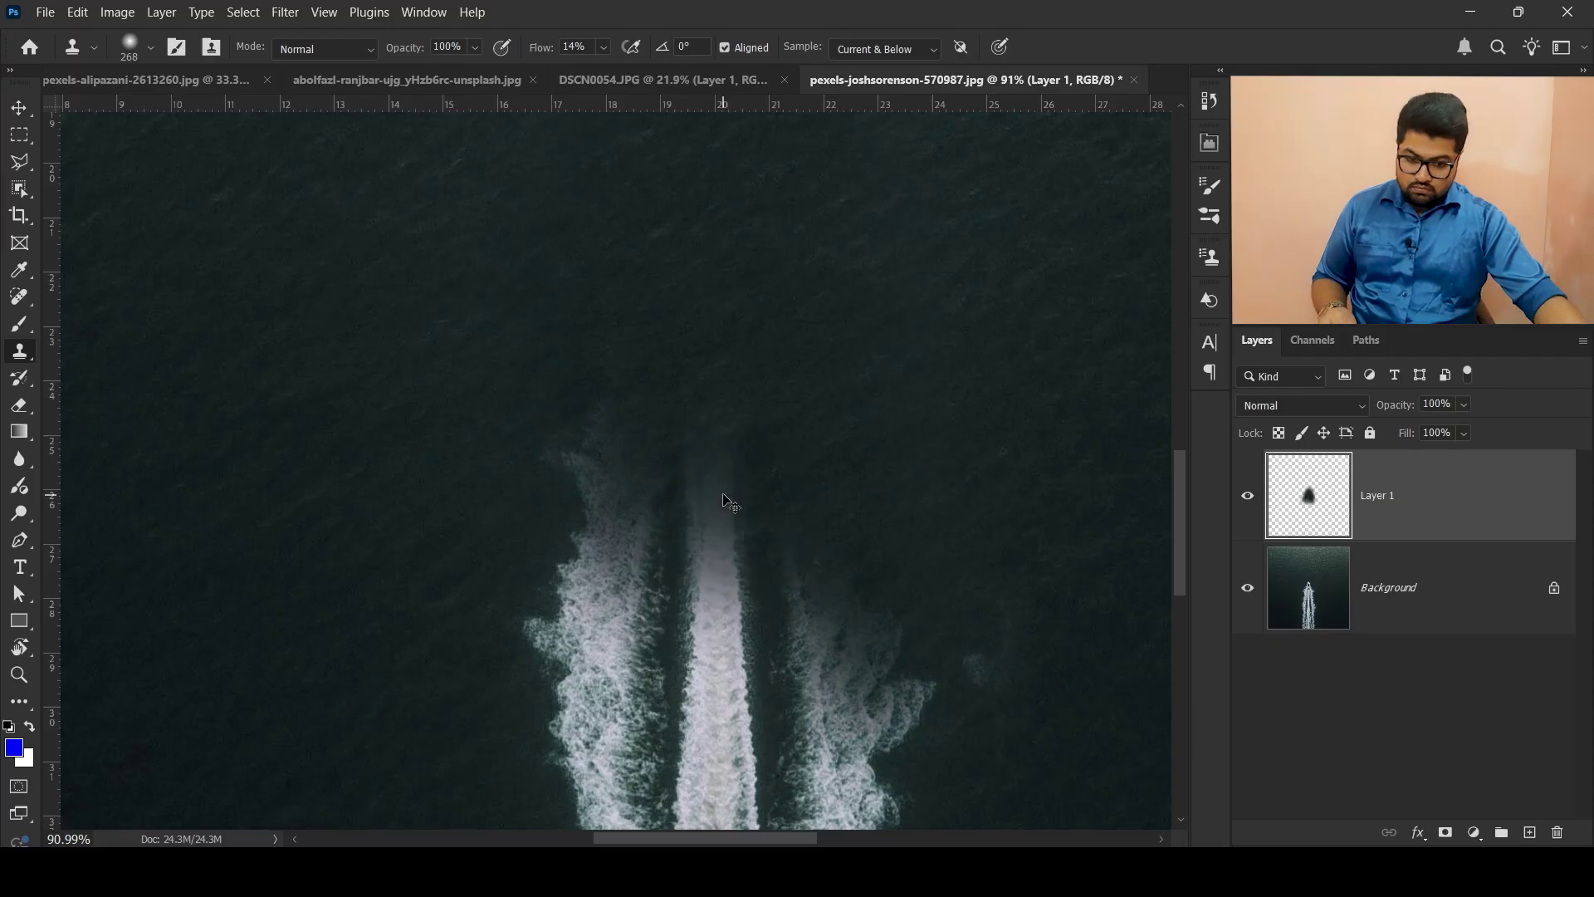
Undo the last stroke and clone dark water over the left foam trail down to the photo's lower edge.
key("ctrl+z")
mouse_move(616, 304)
left_mouse_down()
mouse_move(598, 562)
mouse_move(628, 513)
mouse_move(770, 432)
mouse_move(842, 315)
mouse_move(805, 550)
mouse_move(700, 562)
mouse_move(551, 629)
mouse_move(605, 776)
left_mouse_up()
scroll(697, 338, "down", 3)
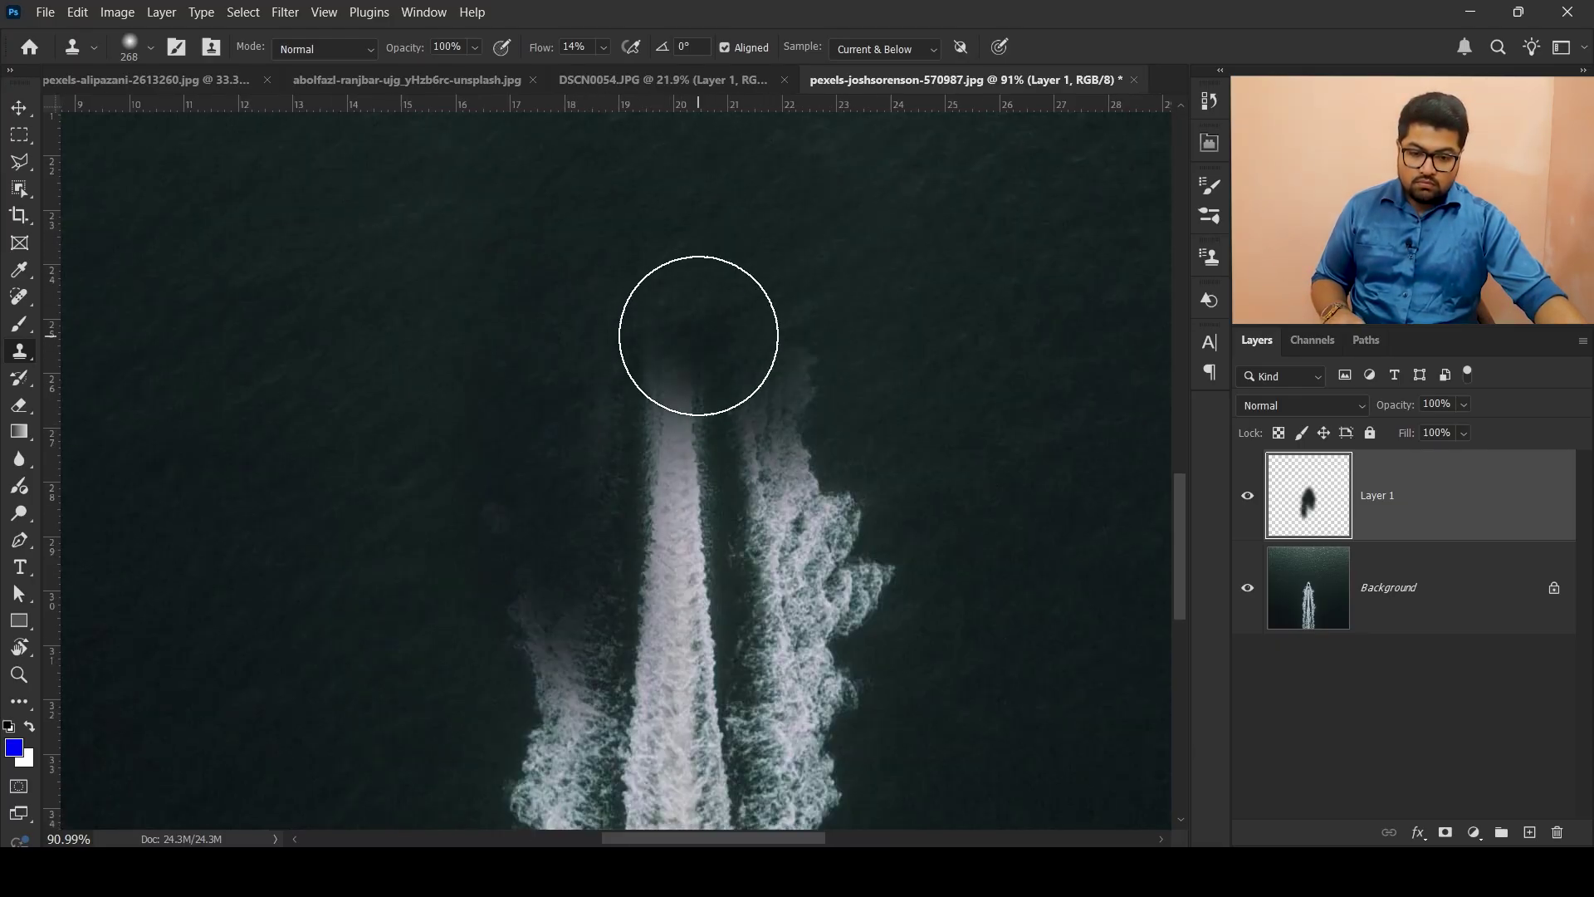
mouse_move(697, 338)
left_mouse_down()
mouse_move(665, 509)
mouse_move(680, 579)
mouse_move(617, 544)
mouse_move(551, 468)
mouse_move(542, 515)
left_mouse_up()
scroll(581, 498, "down", 5)
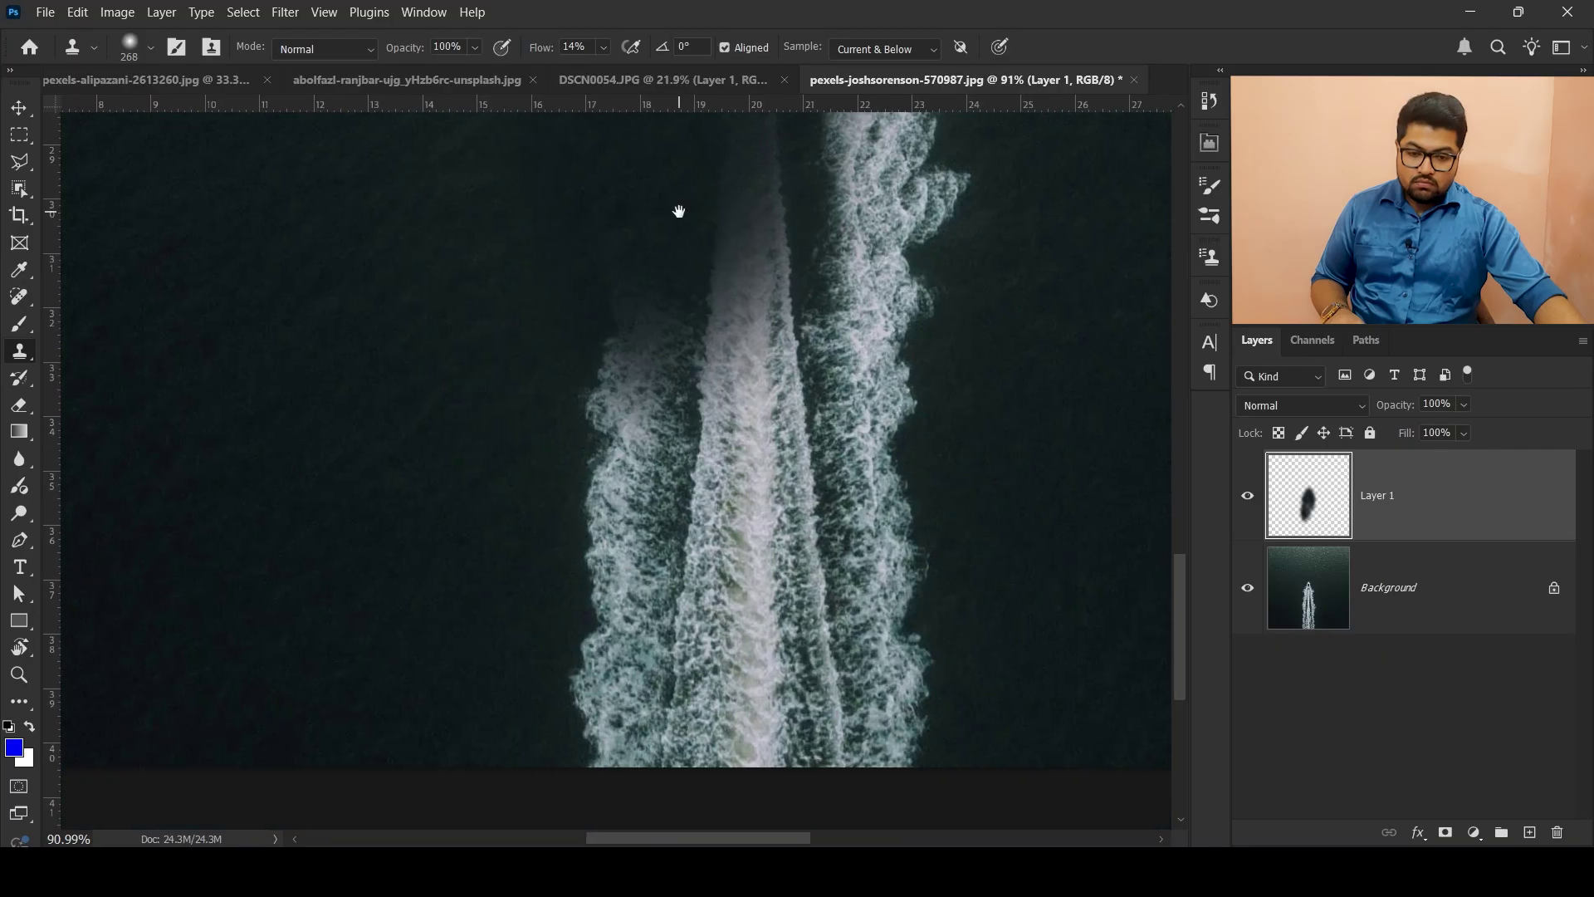
mouse_move(645, 337)
left_mouse_down()
mouse_move(595, 434)
mouse_move(588, 770)
mouse_move(613, 785)
mouse_move(553, 746)
mouse_move(602, 766)
mouse_move(634, 670)
mouse_move(616, 477)
mouse_move(616, 673)
mouse_move(624, 524)
left_mouse_up()
scroll(664, 548, "up", 5)
scroll(664, 548, "left", 1)
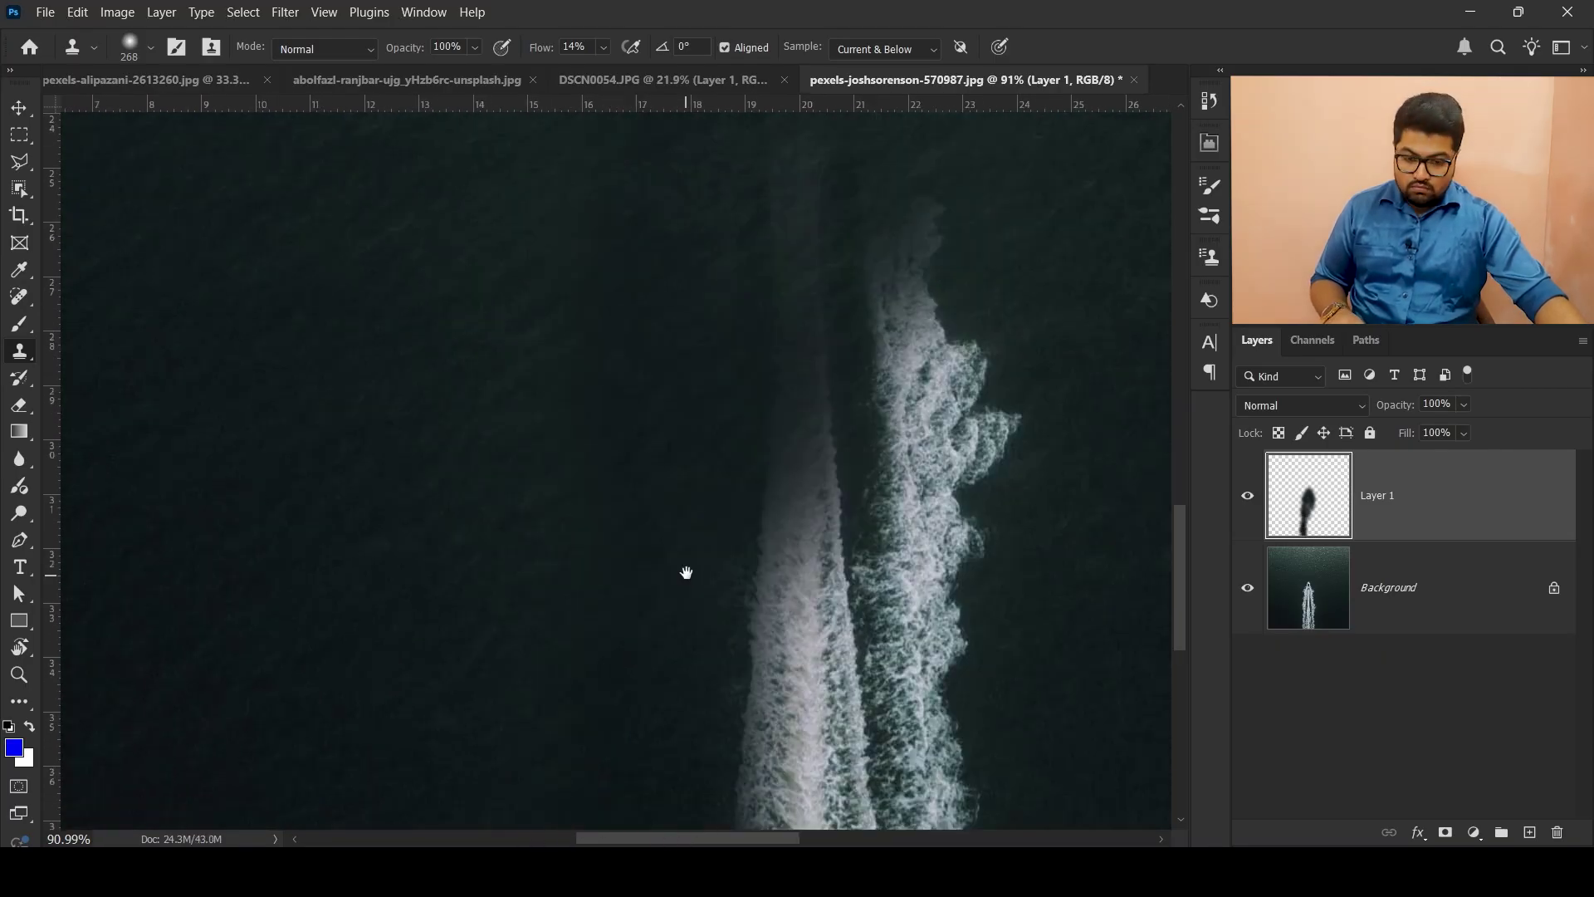
Clone dark water down along the central foam trail of the wake.
mouse_move(687, 570)
left_mouse_down()
mouse_move(737, 680)
mouse_move(792, 687)
mouse_move(780, 722)
left_mouse_up()
scroll(743, 701, "up", 5)
scroll(744, 701, "down", 5)
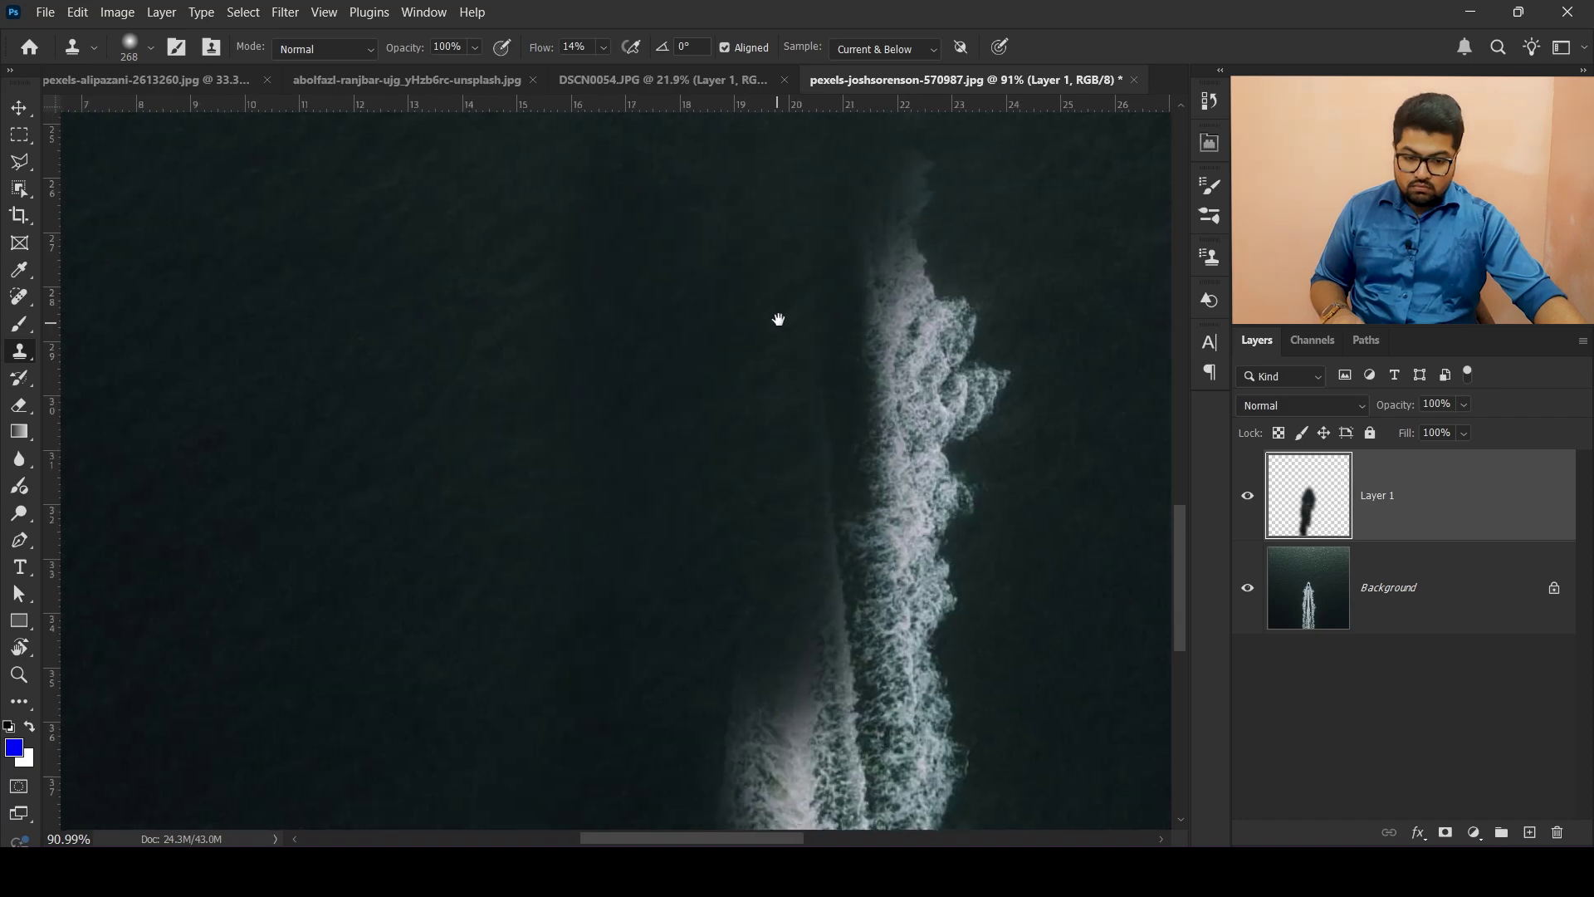
mouse_move(775, 320)
left_mouse_down()
mouse_move(807, 452)
mouse_move(817, 719)
mouse_move(814, 496)
mouse_move(779, 729)
mouse_move(748, 754)
mouse_move(764, 754)
mouse_move(780, 490)
mouse_move(833, 455)
mouse_move(814, 819)
left_mouse_up()
Clone dark water over the remaining right foam trail along its full height.
scroll(797, 727, "down", 5)
scroll(673, 595, "right", 6)
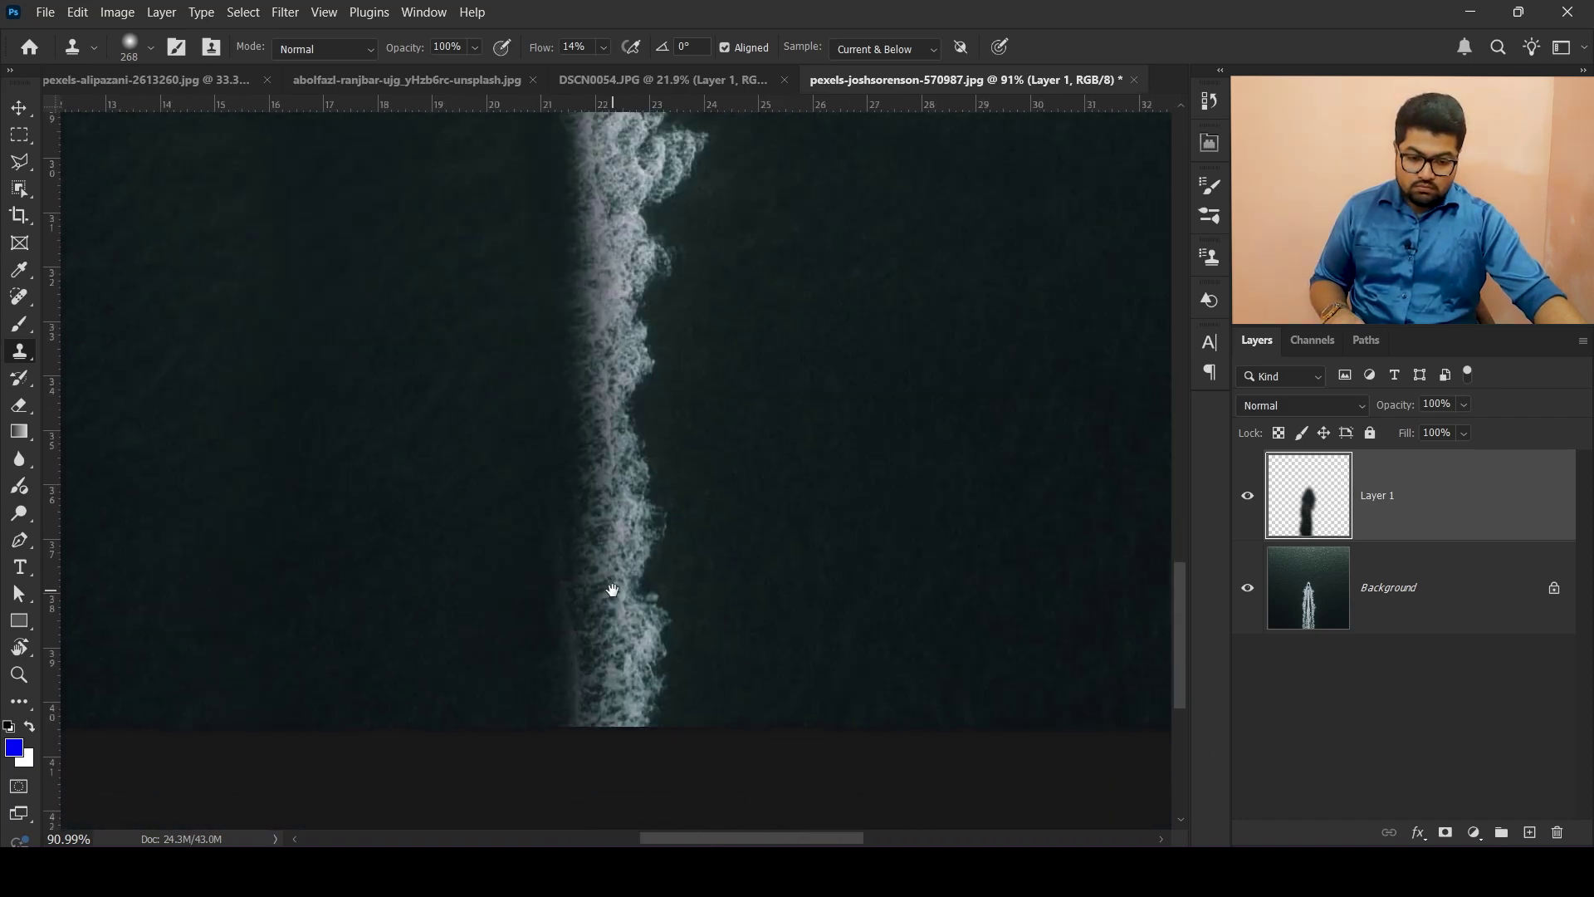
mouse_move(612, 587)
left_mouse_down()
mouse_move(651, 458)
mouse_move(629, 711)
mouse_move(658, 435)
mouse_move(625, 236)
mouse_move(615, 415)
mouse_move(608, 297)
mouse_move(529, 382)
mouse_move(576, 444)
mouse_move(633, 396)
mouse_move(605, 267)
left_mouse_up()
scroll(598, 266, "up", 5)
scroll(580, 523, "down", 3)
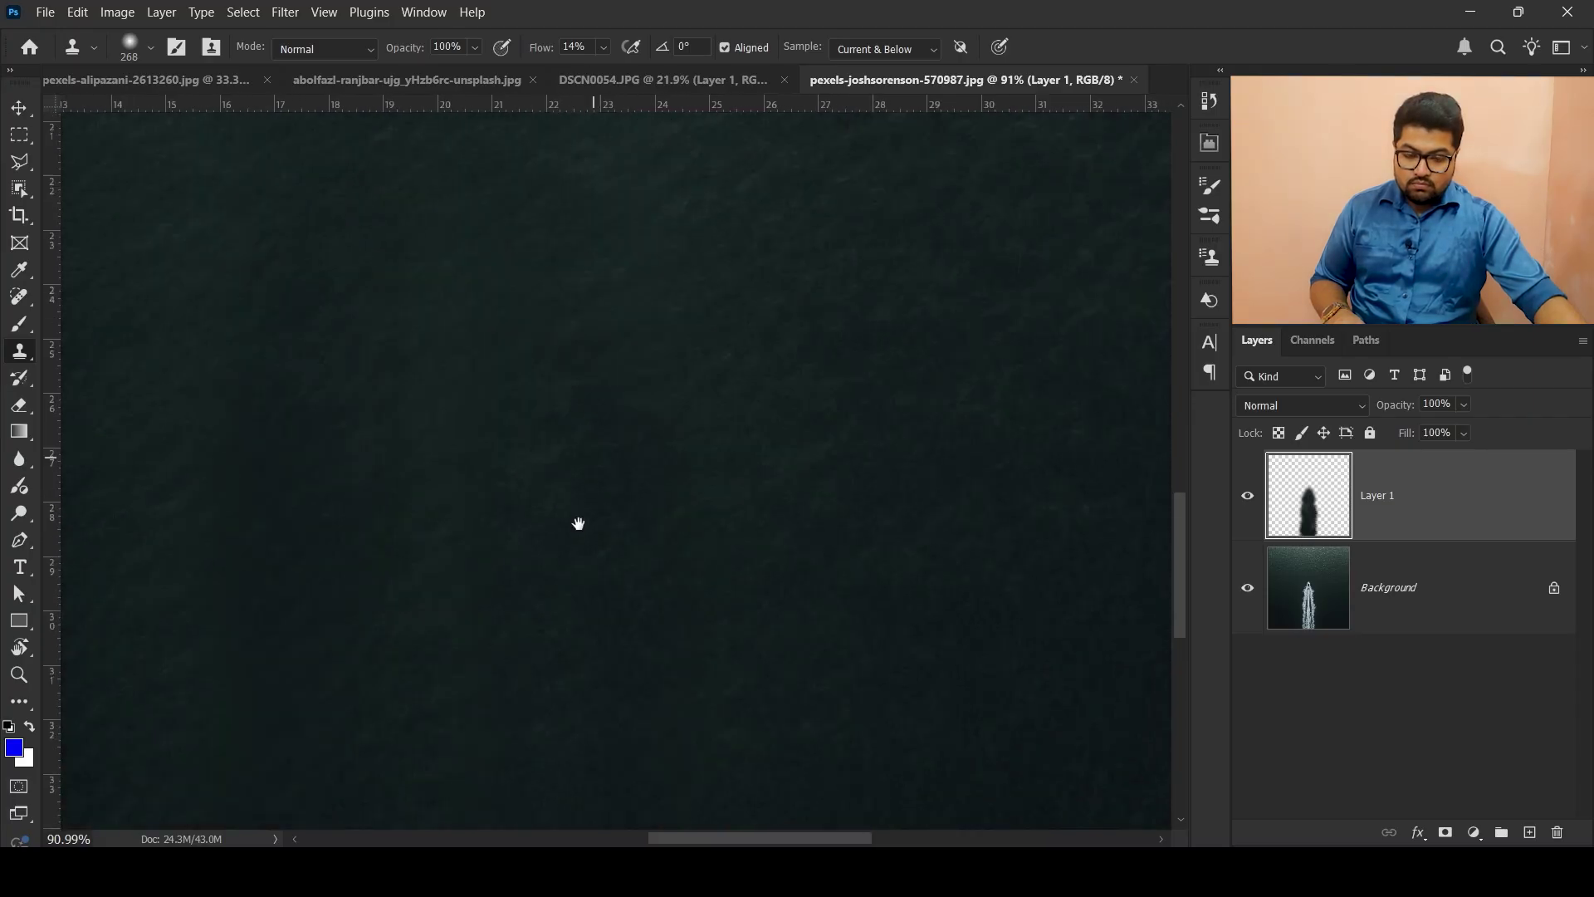
scroll(676, 376, "down", 4)
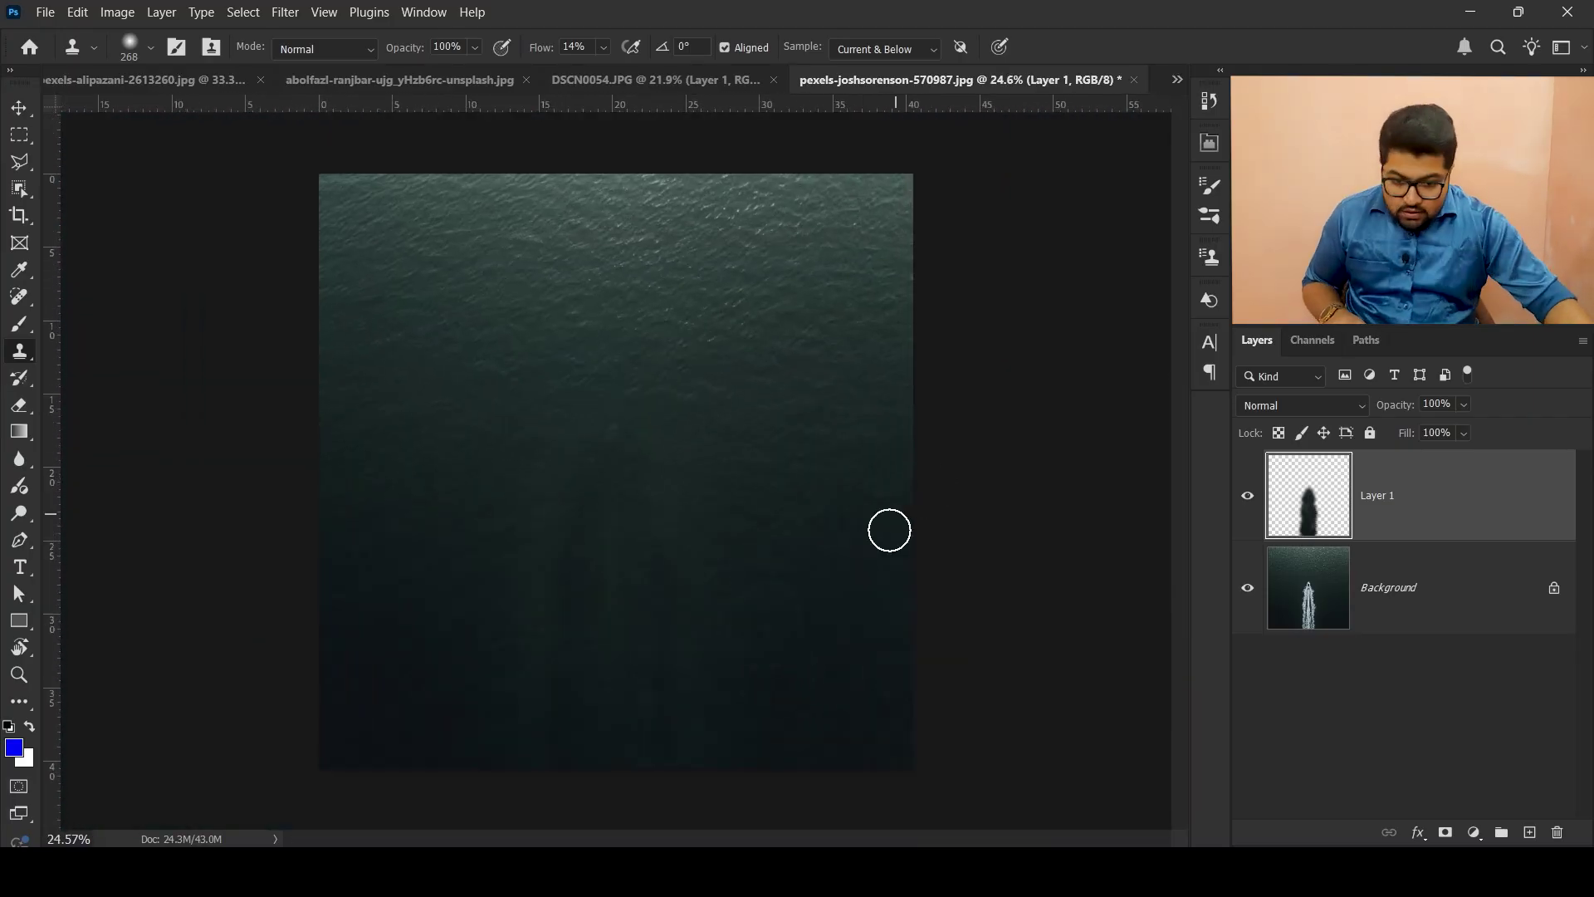
Blend the cloned area into the surrounding water with Clone Stamp strokes at size 268 and 13% flow.
scroll(667, 614, "up", 3)
mouse_move(683, 650)
left_mouse_down()
mouse_move(689, 526)
mouse_move(646, 371)
mouse_move(810, 458)
left_mouse_up()
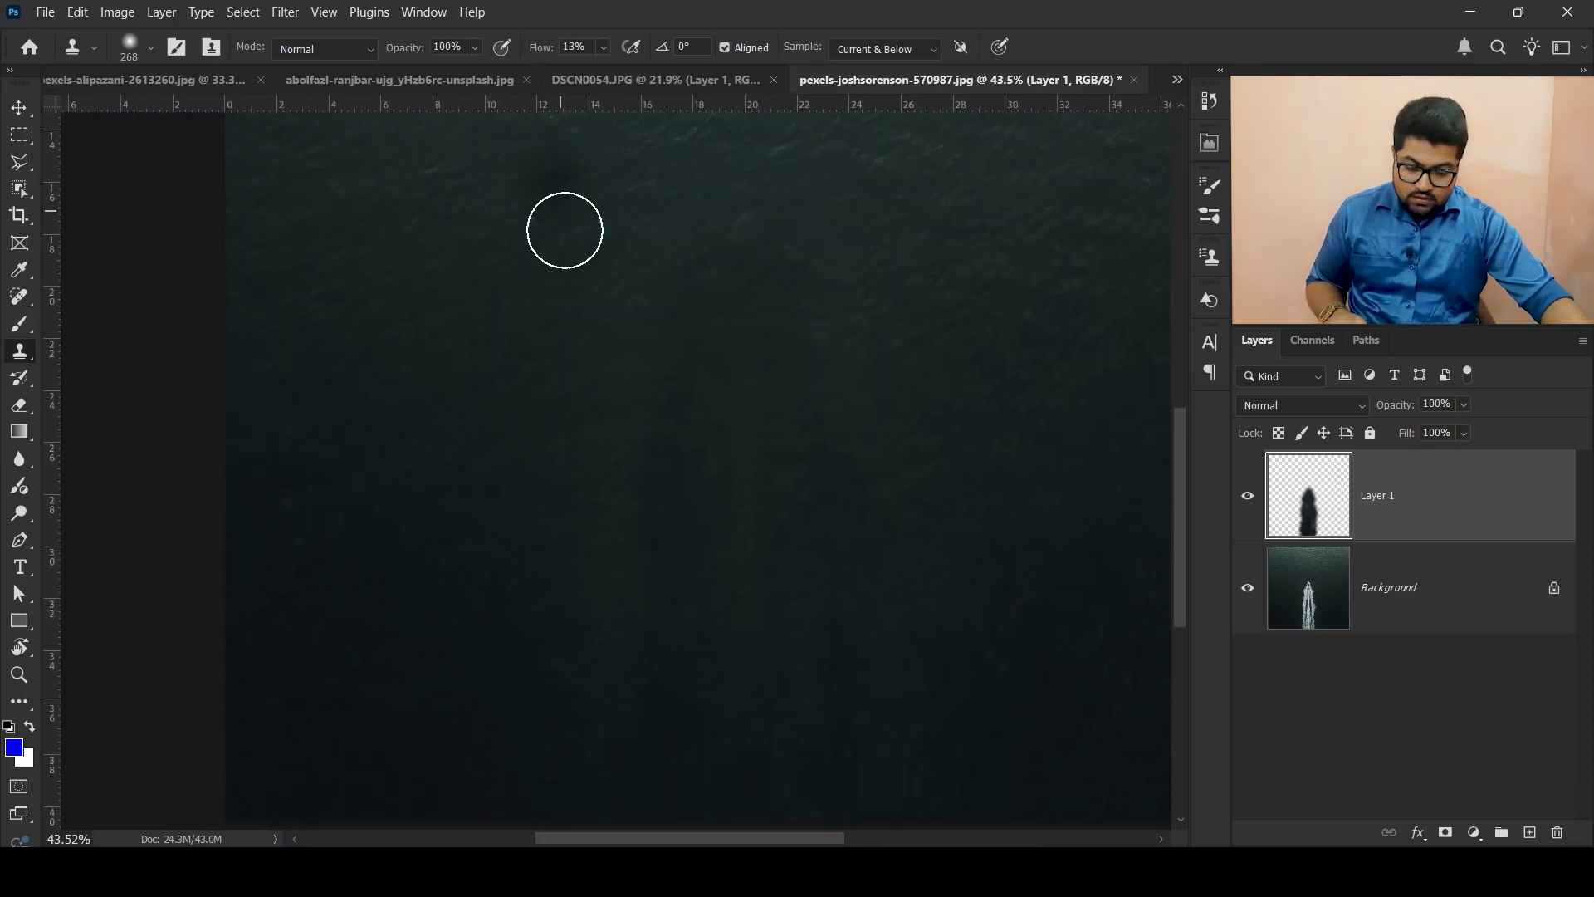
mouse_move(565, 230)
left_mouse_down()
mouse_move(570, 260)
mouse_move(658, 338)
mouse_move(680, 327)
left_mouse_up()
Blend the cloned wake area into the surrounding dark water with Clone Stamp strokes at size 463.
scroll(731, 407, "down", 2)
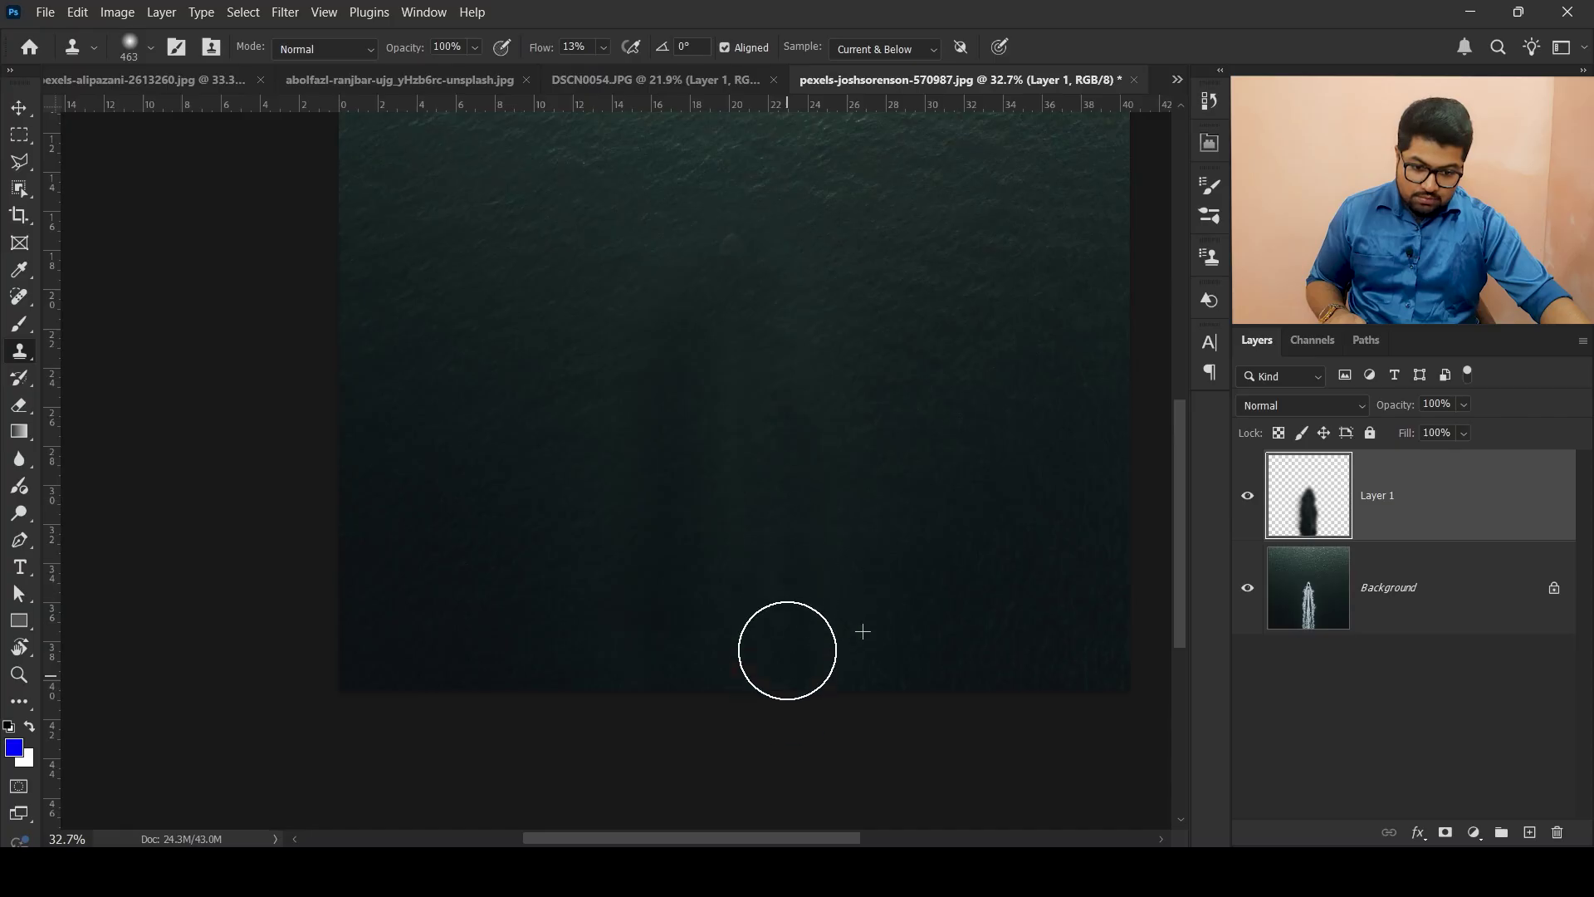
left_click_drag(631, 319, 627, 625)
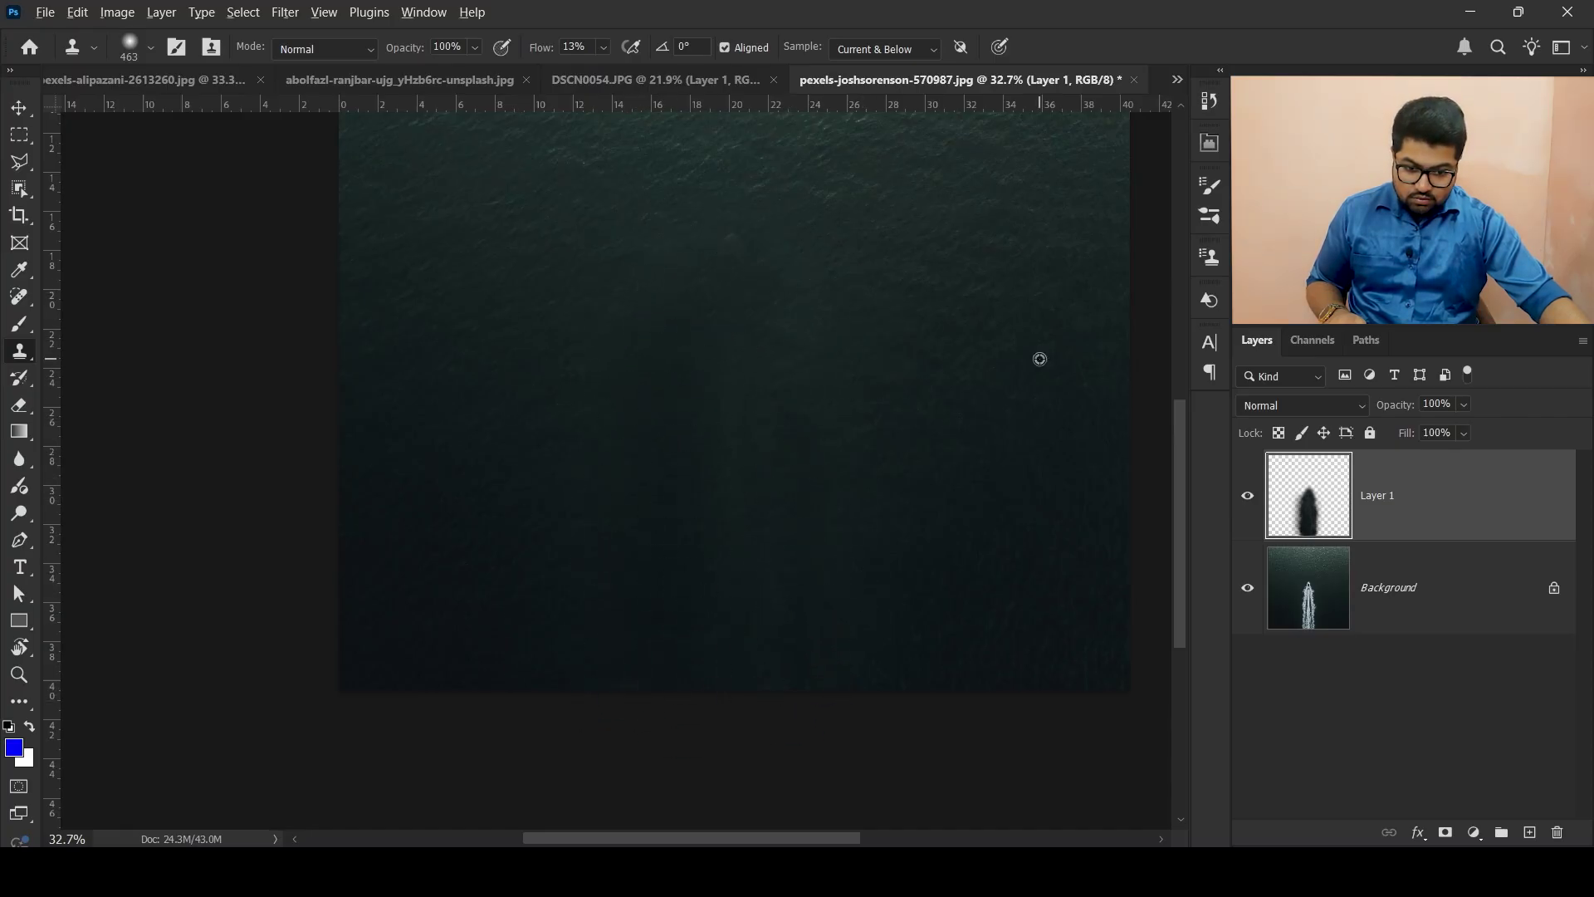
scroll(864, 367, "down", 2)
scroll(743, 548, "up", 2)
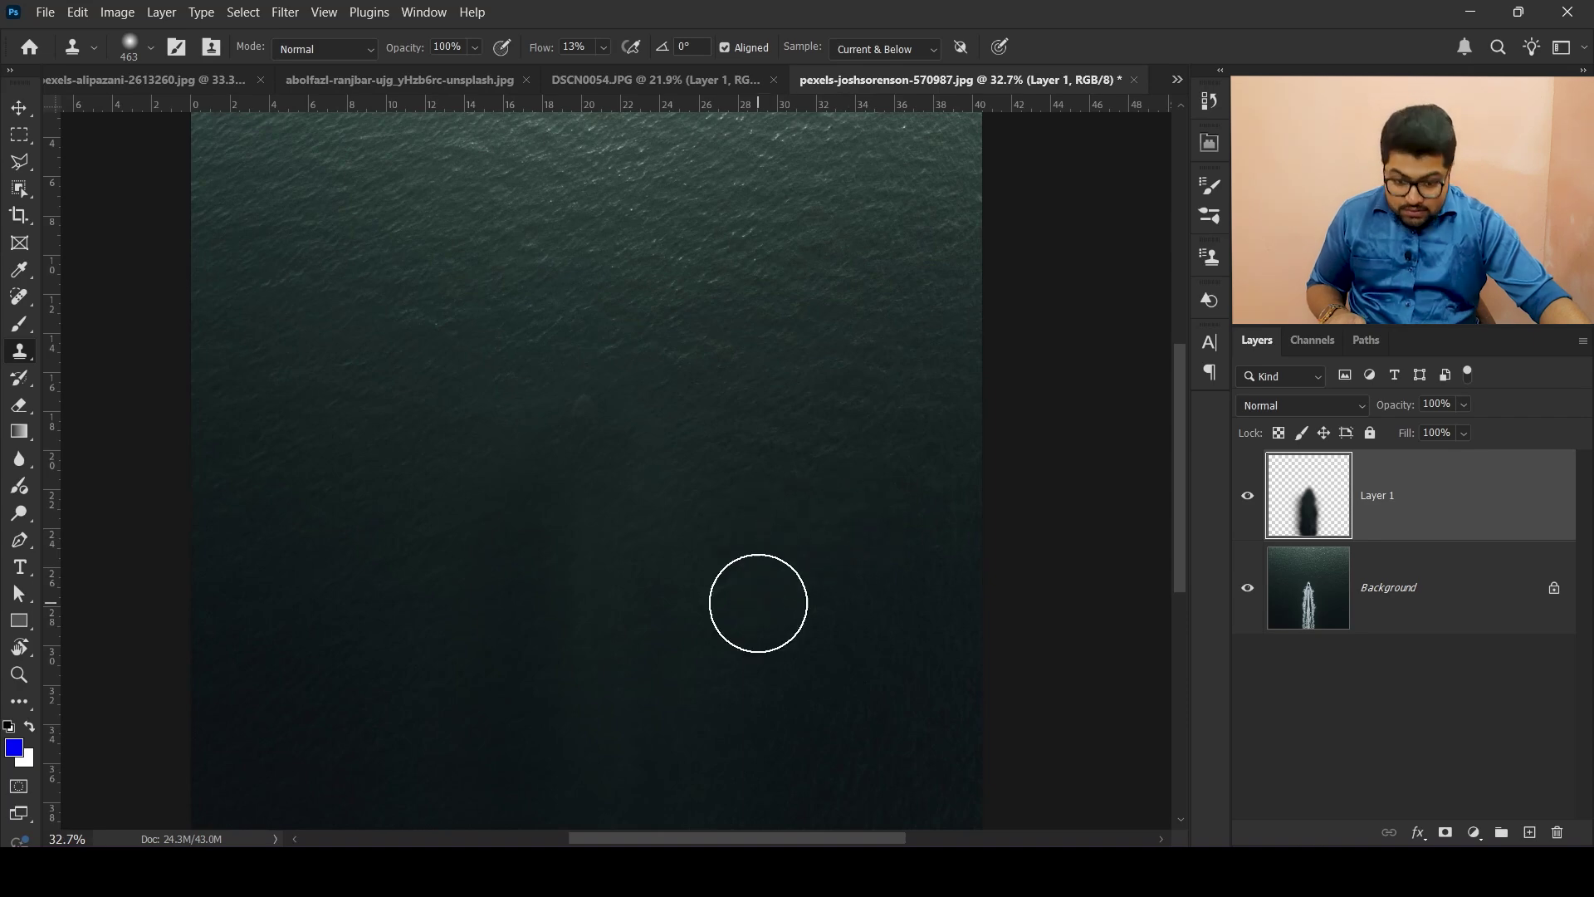
scroll(705, 581, "up", 1)
scroll(822, 473, "down", 3)
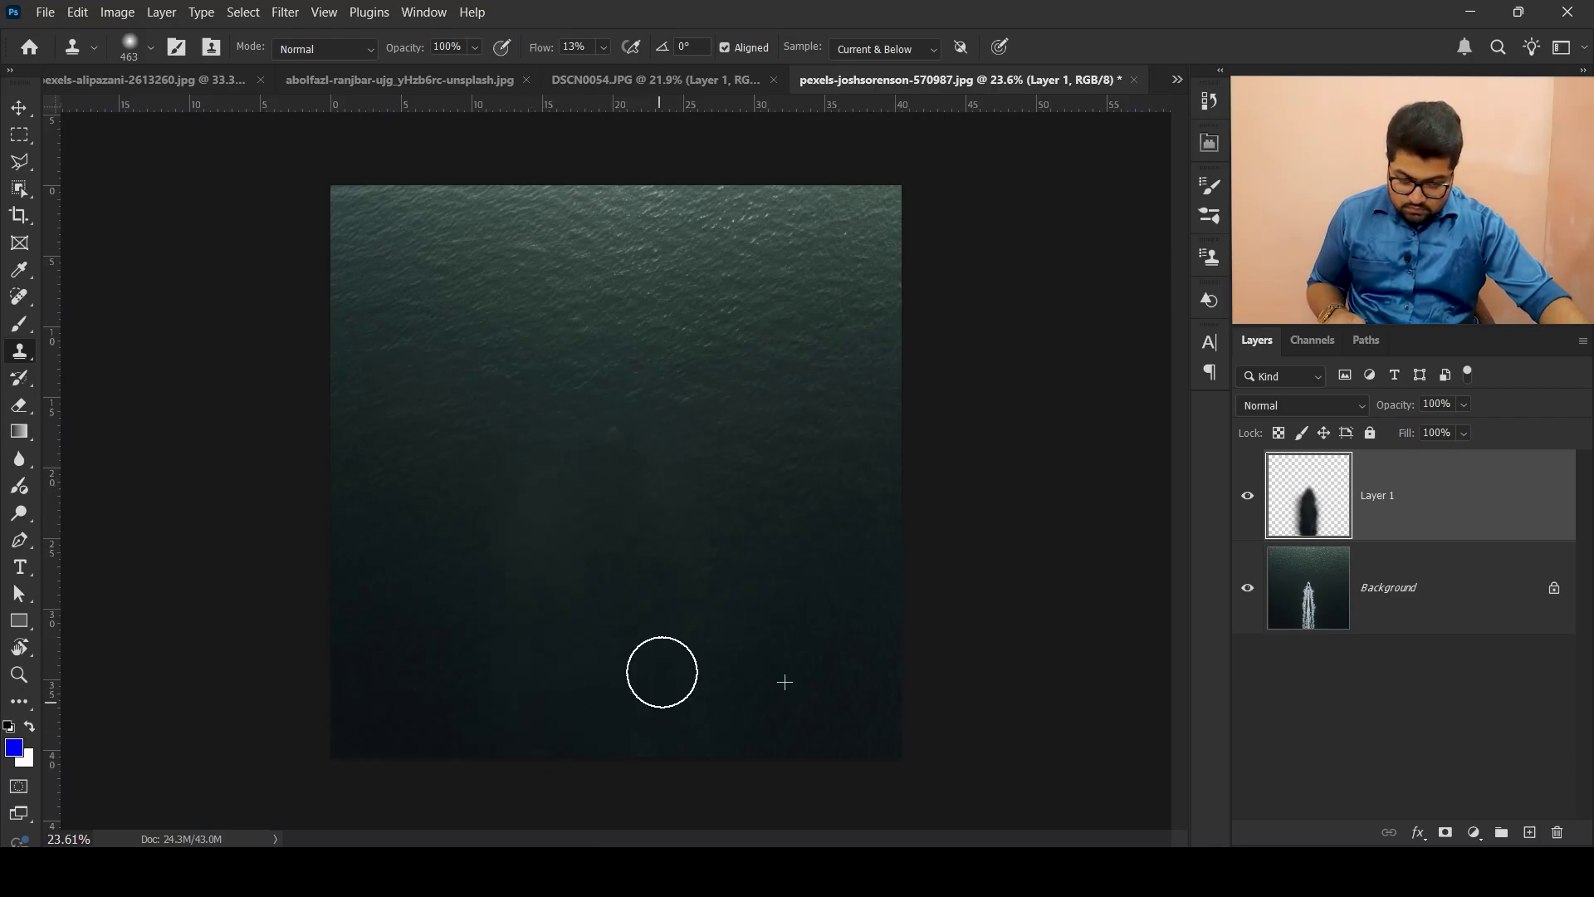
scroll(836, 431, "down", 1)
scroll(907, 384, "up", 2)
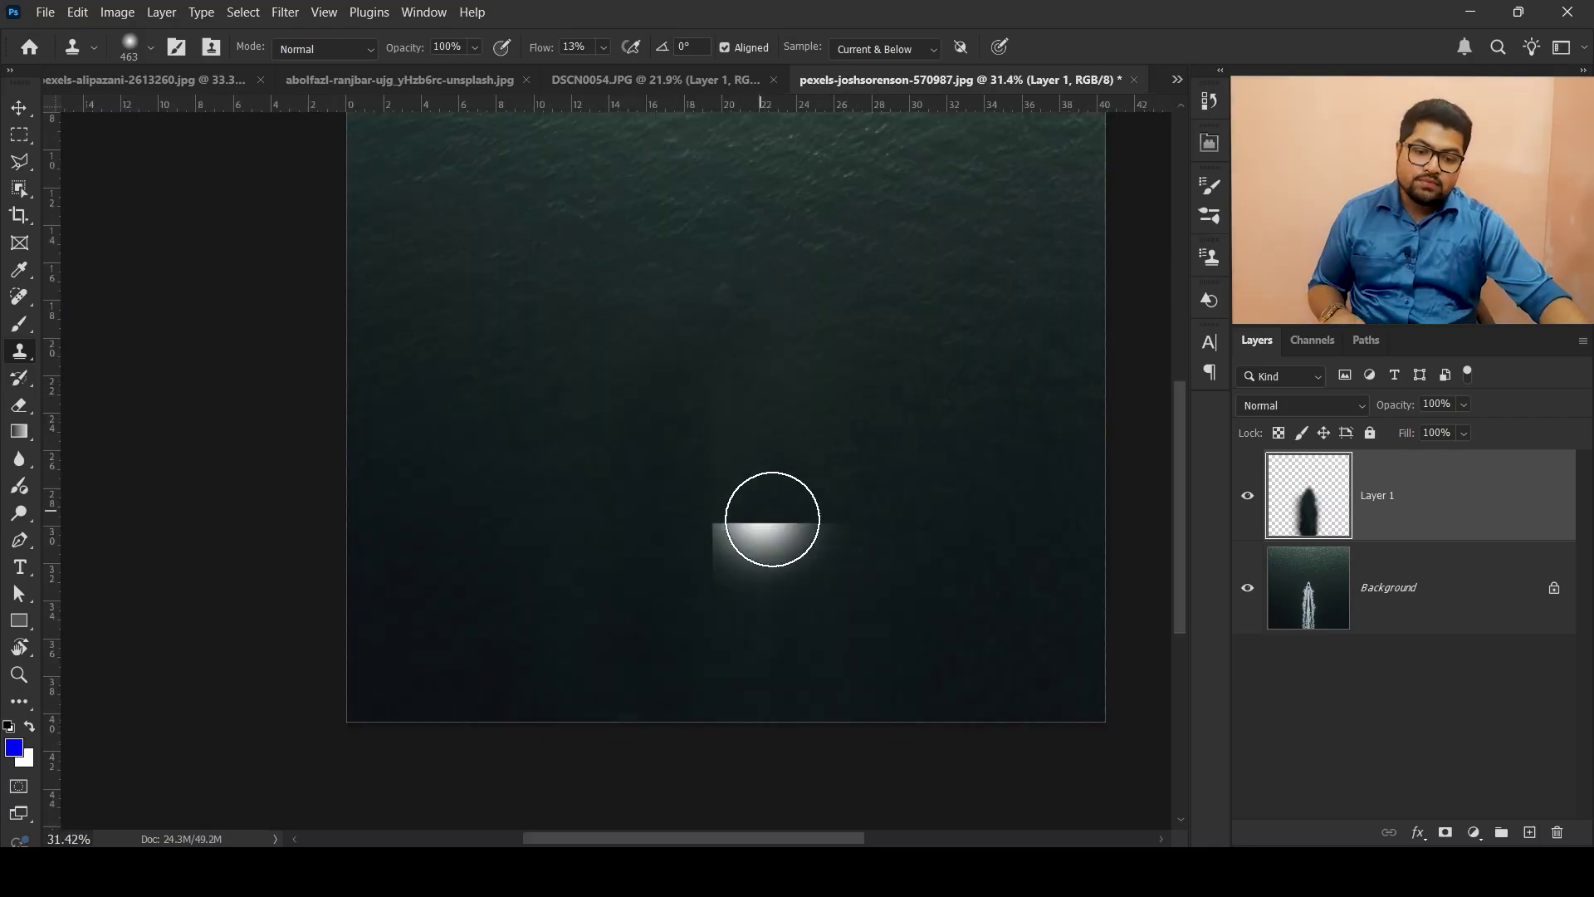
scroll(702, 461, "up", 2)
scroll(701, 462, "down", 3)
scroll(669, 545, "up", 1)
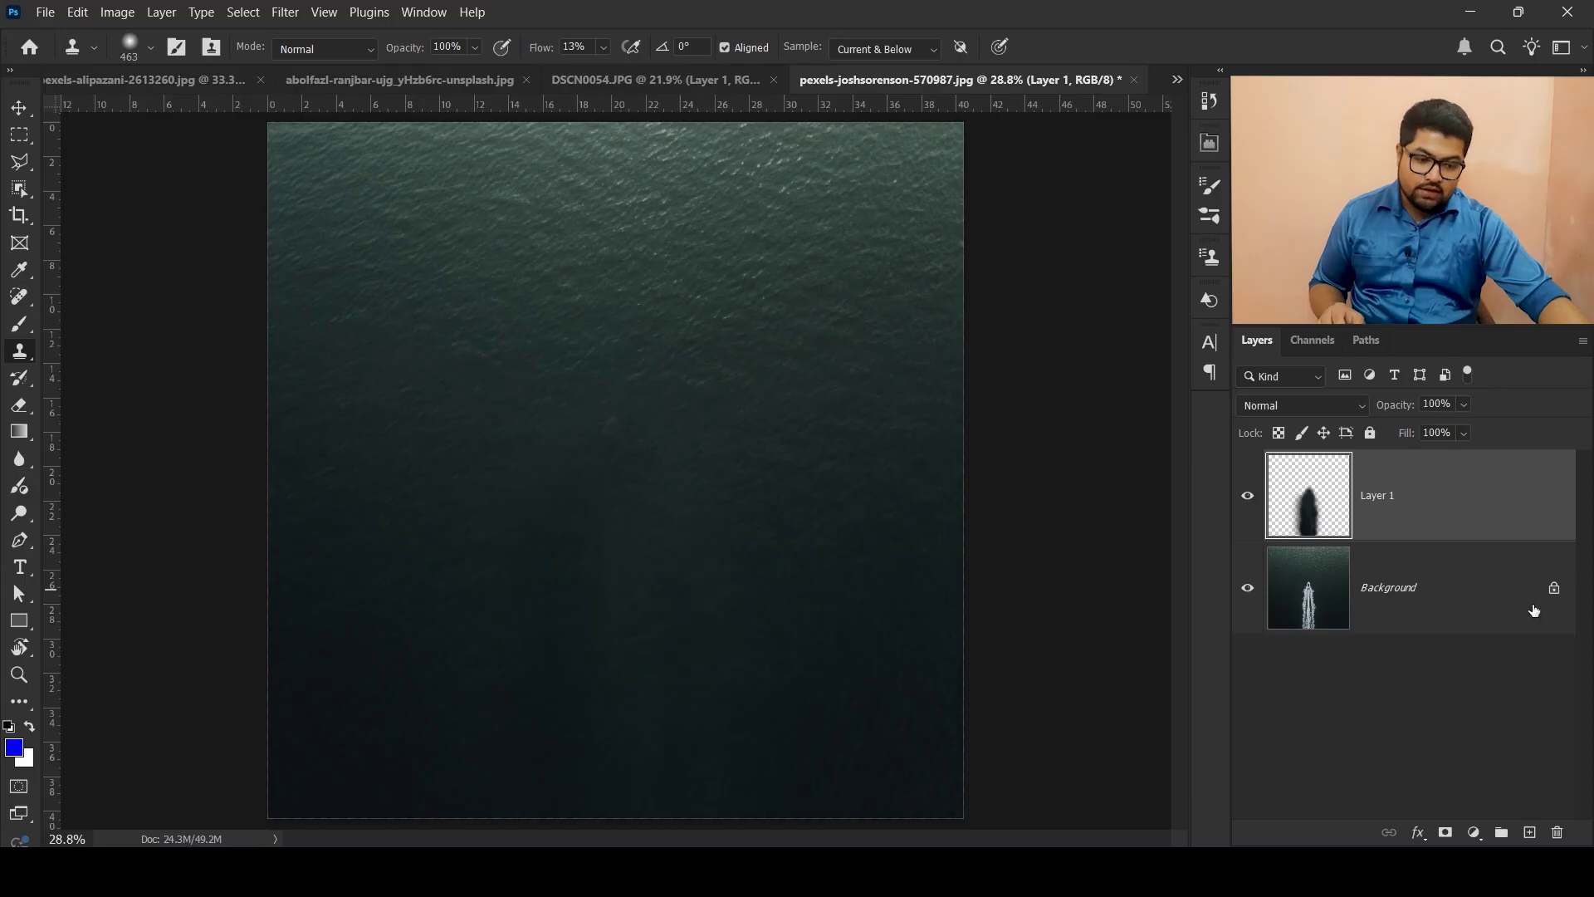
Unlock and duplicate the background photo, and merge the duplicate with the cloned Layer 1 above it.
left_click(1557, 589)
key("ctrl+j")
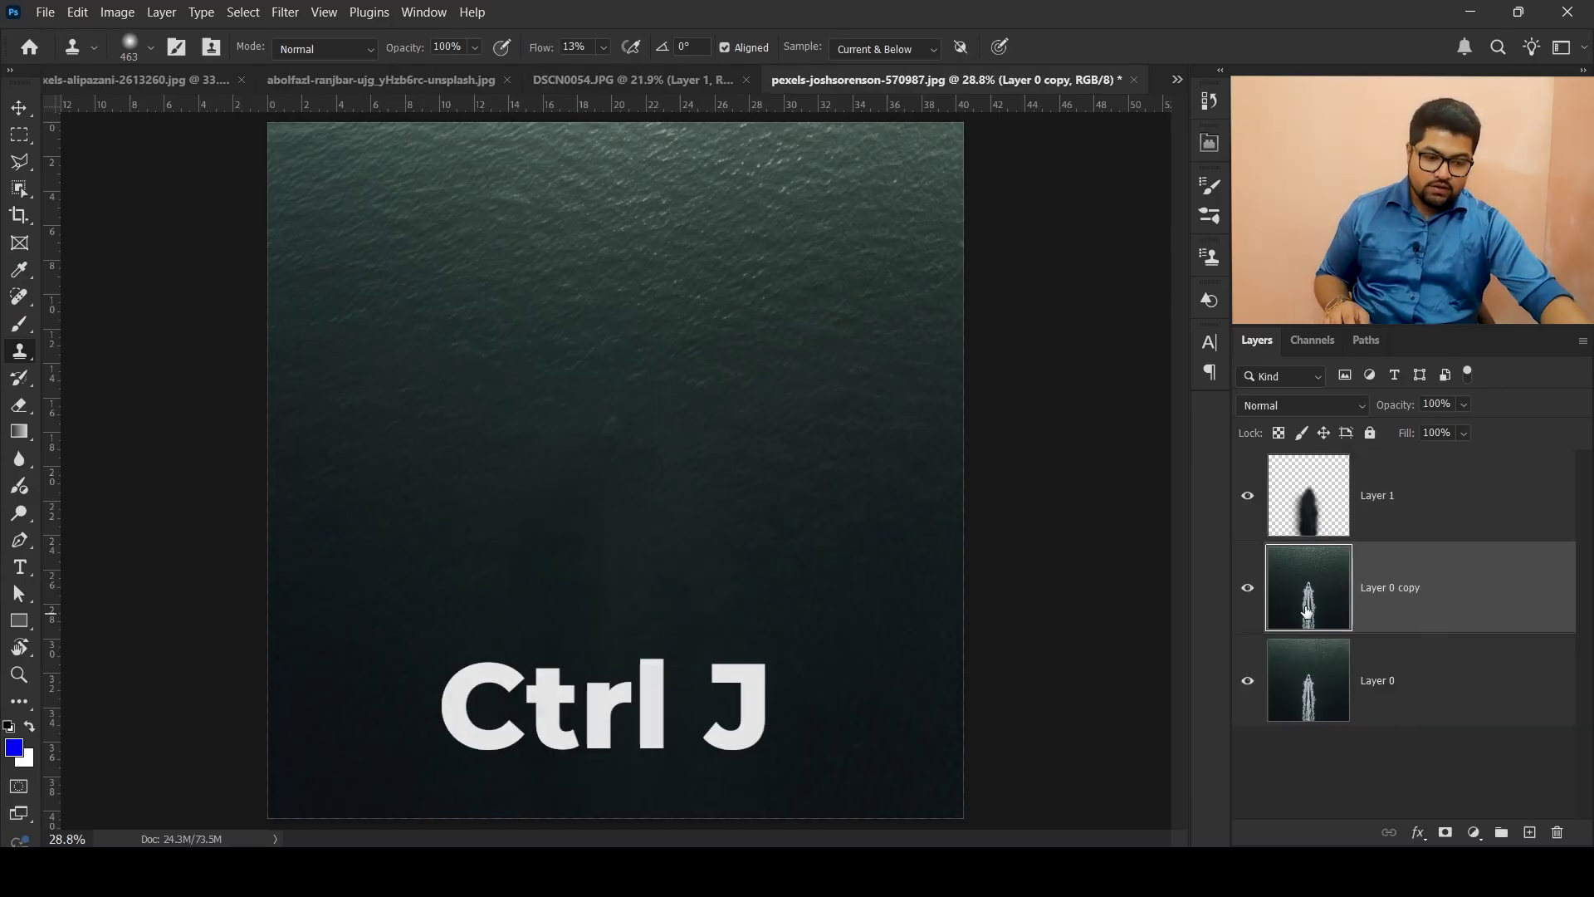
left_click(1380, 535, "shift")
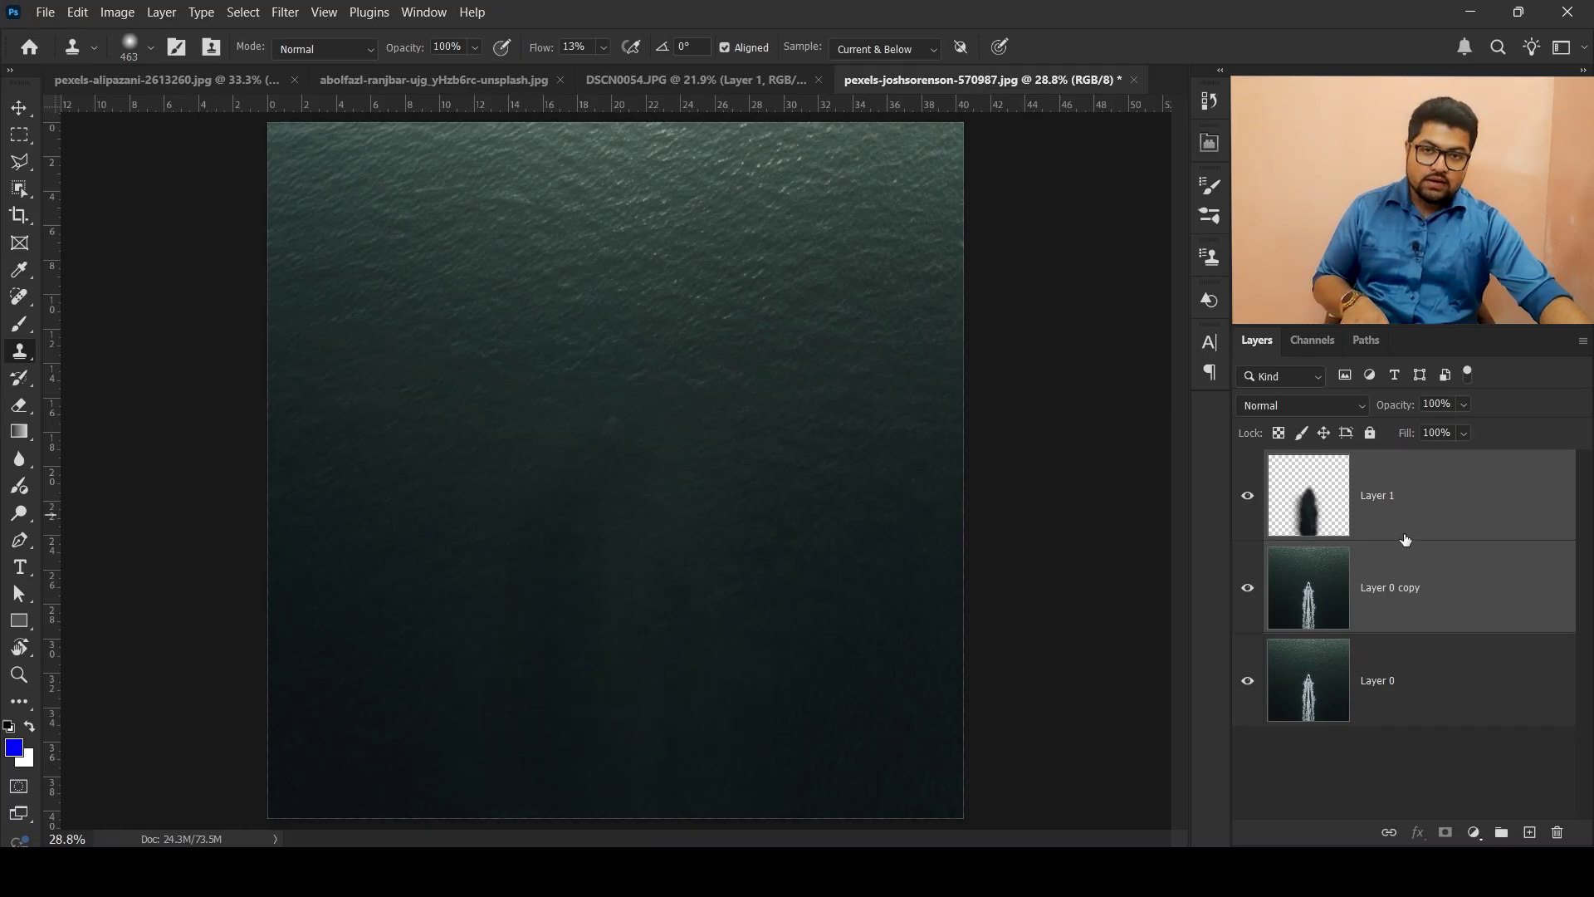
key("ctrl+e")
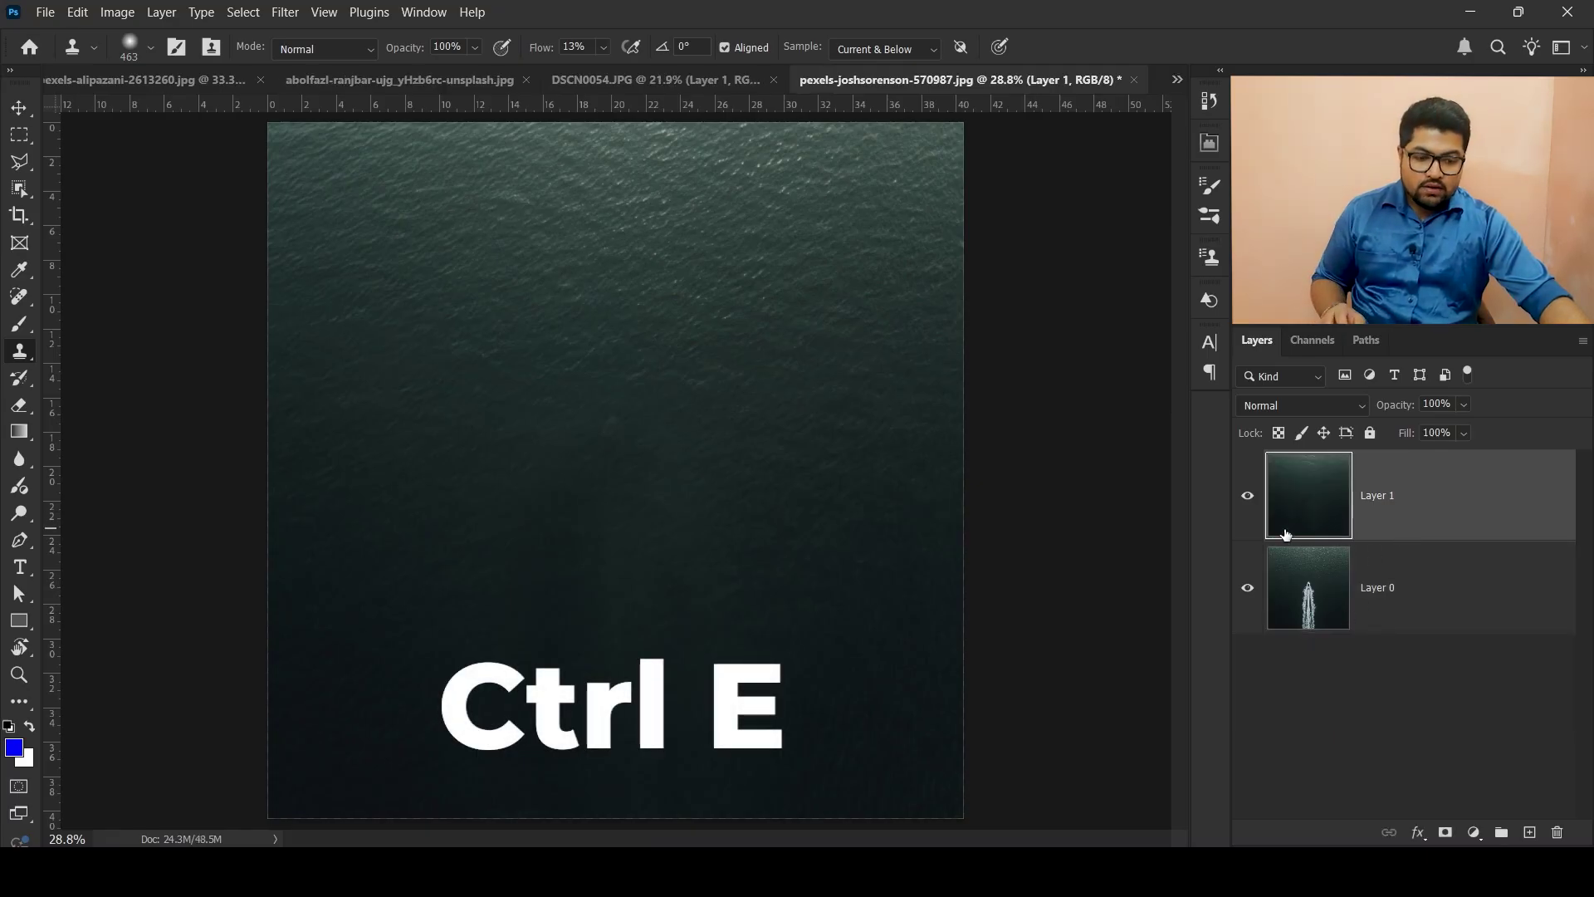
scroll(794, 466, "down", 2)
scroll(707, 579, "up", 3)
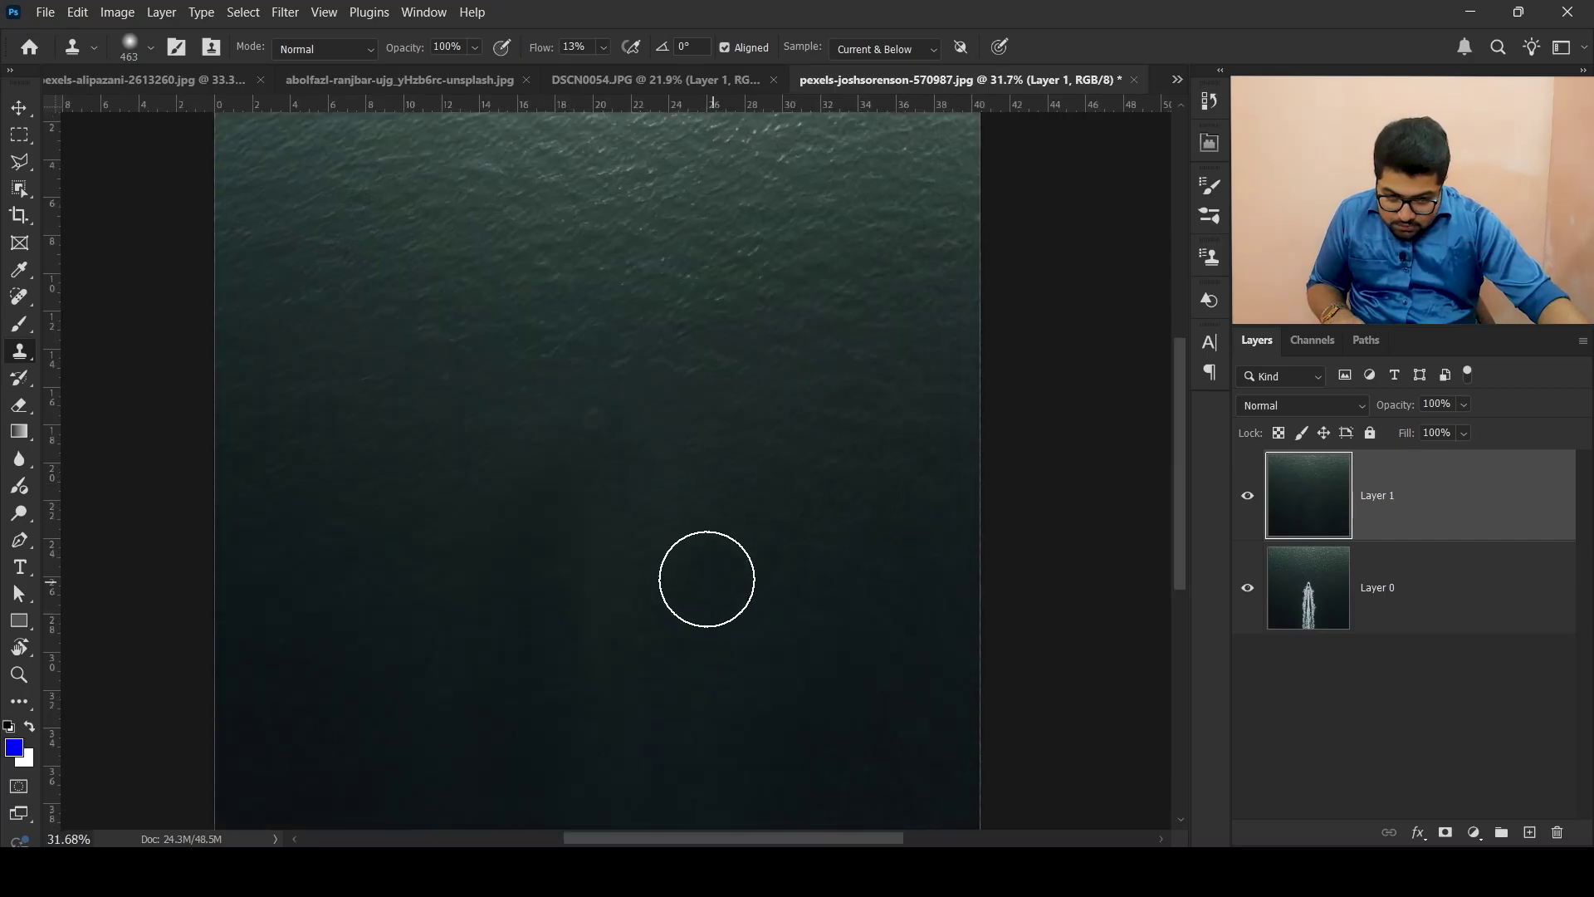
scroll(703, 590, "down", 1)
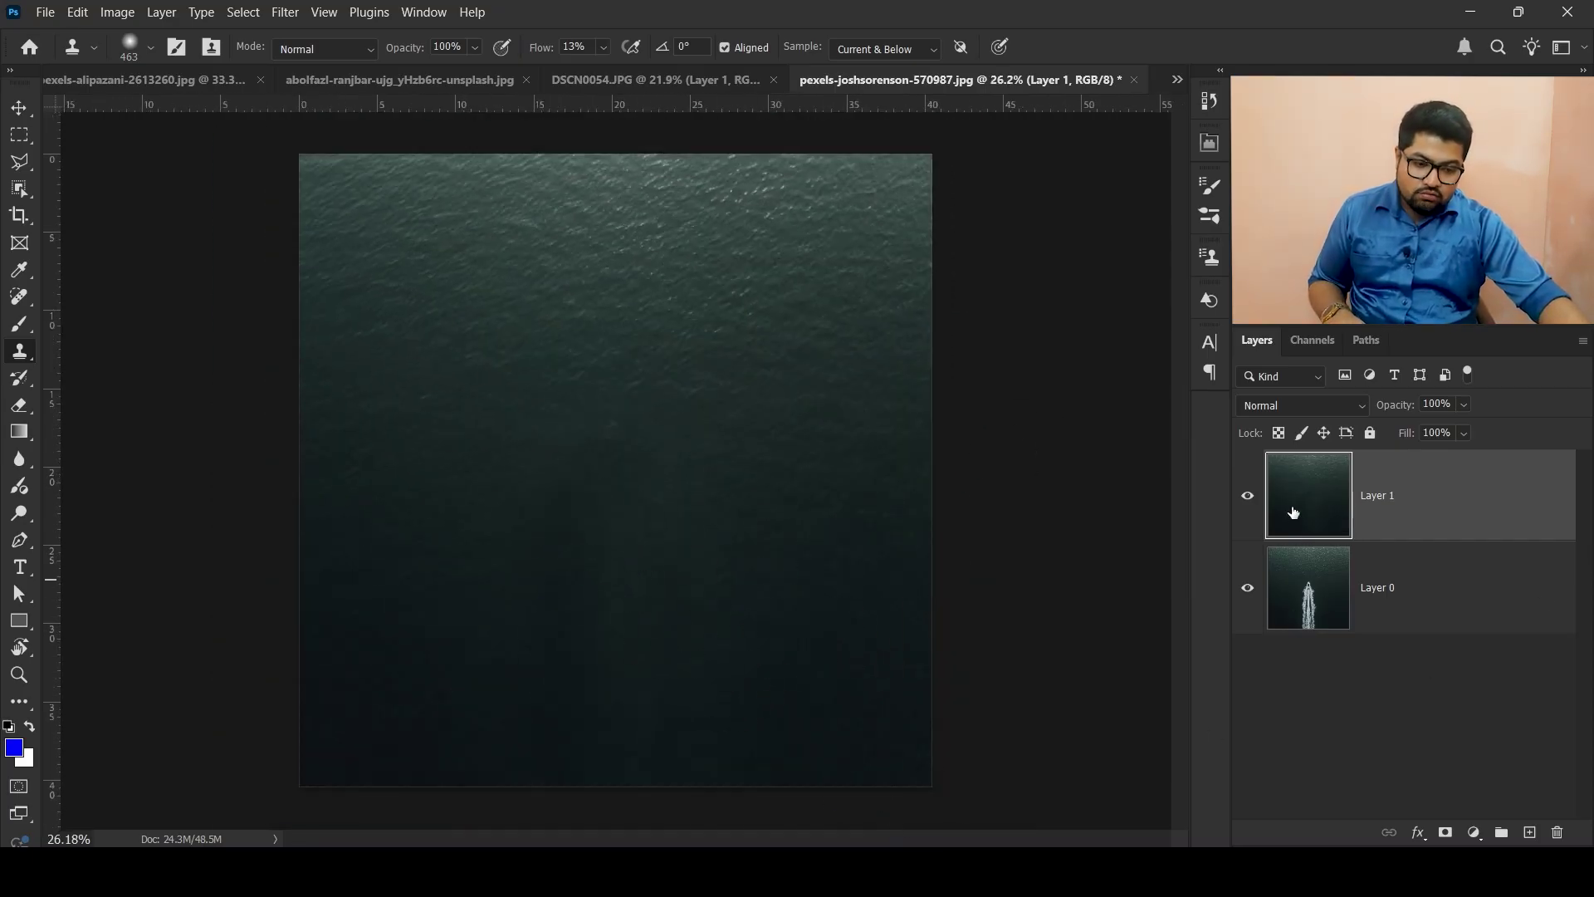
Duplicate the merged water layer and shift the copy to the left so clean water covers the wake area.
key("ctrl+j")
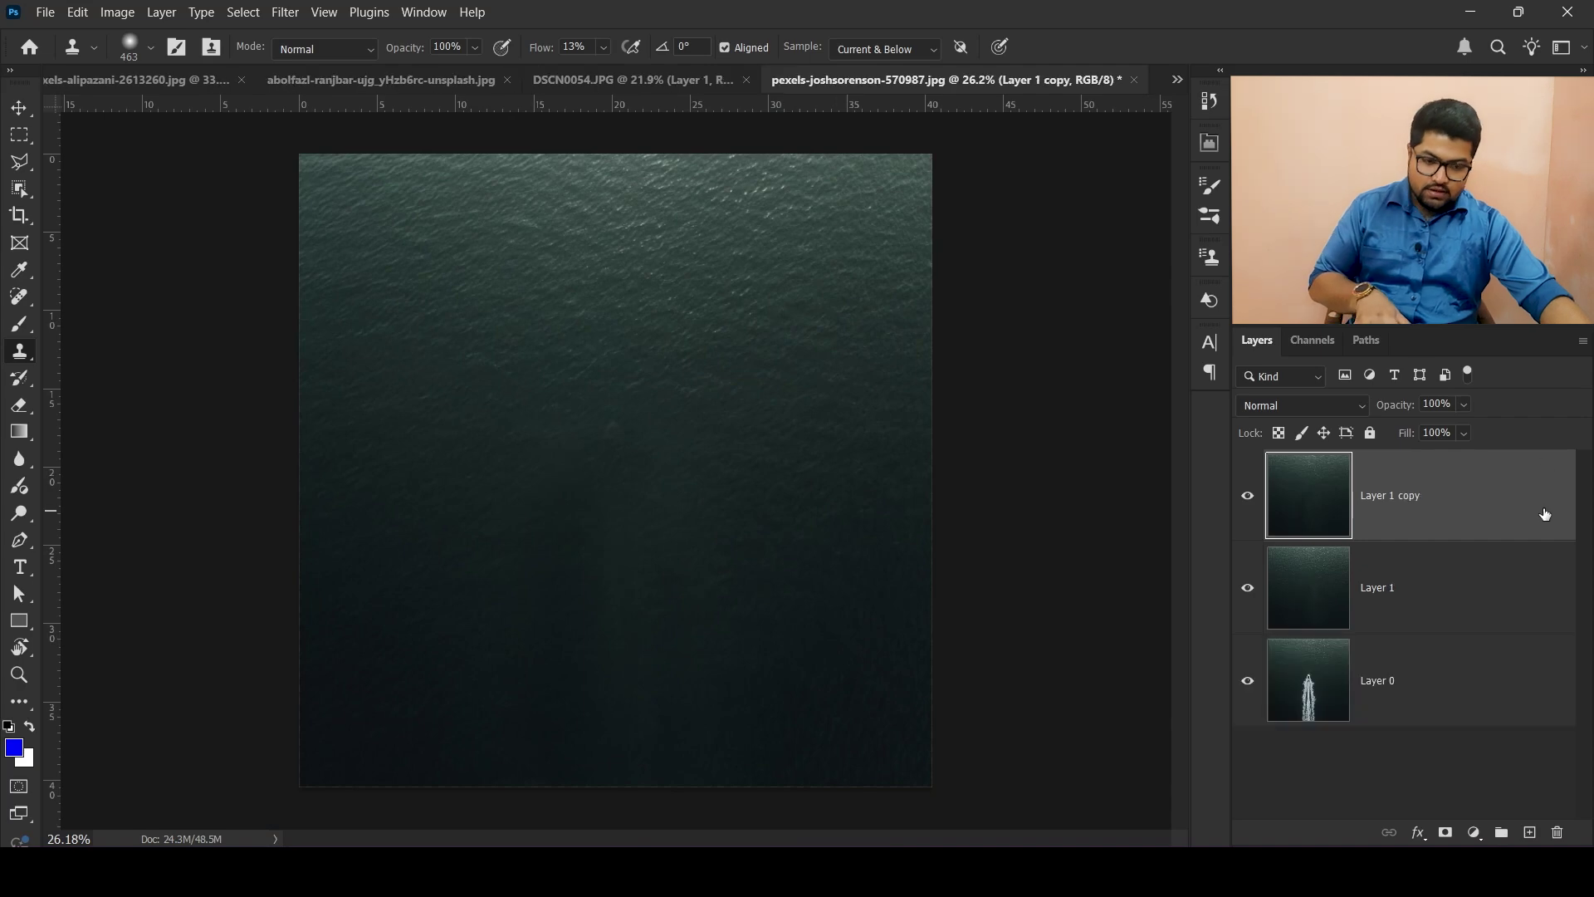
key("ctrl+t")
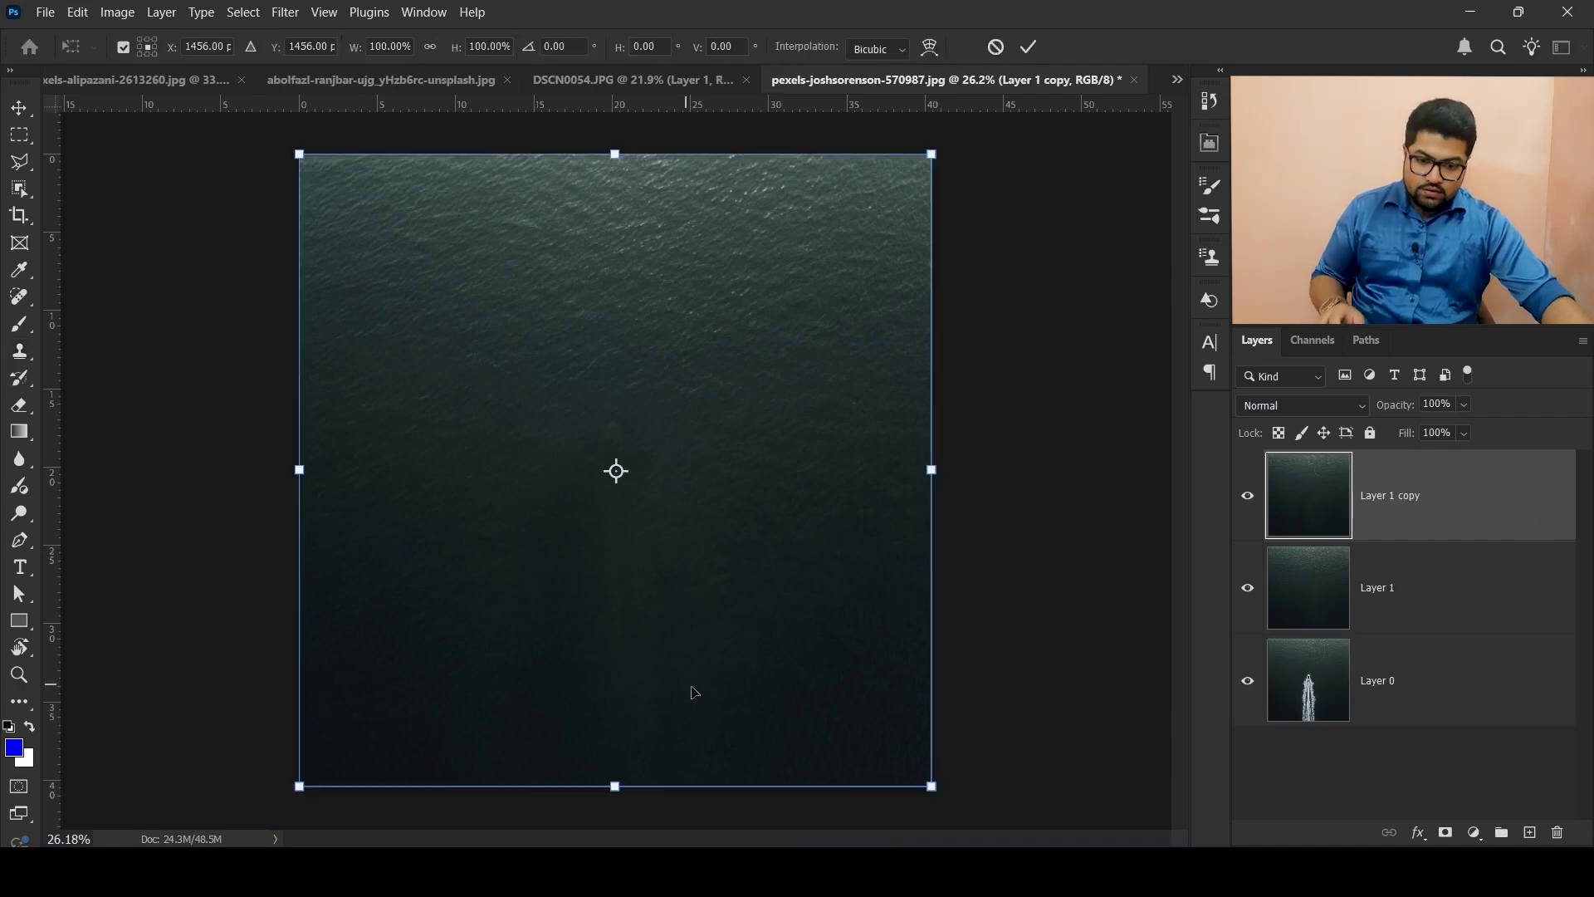
mouse_move(789, 662)
left_mouse_down()
mouse_move(742, 635)
mouse_move(687, 665)
left_mouse_up()
key("Return")
key("s")
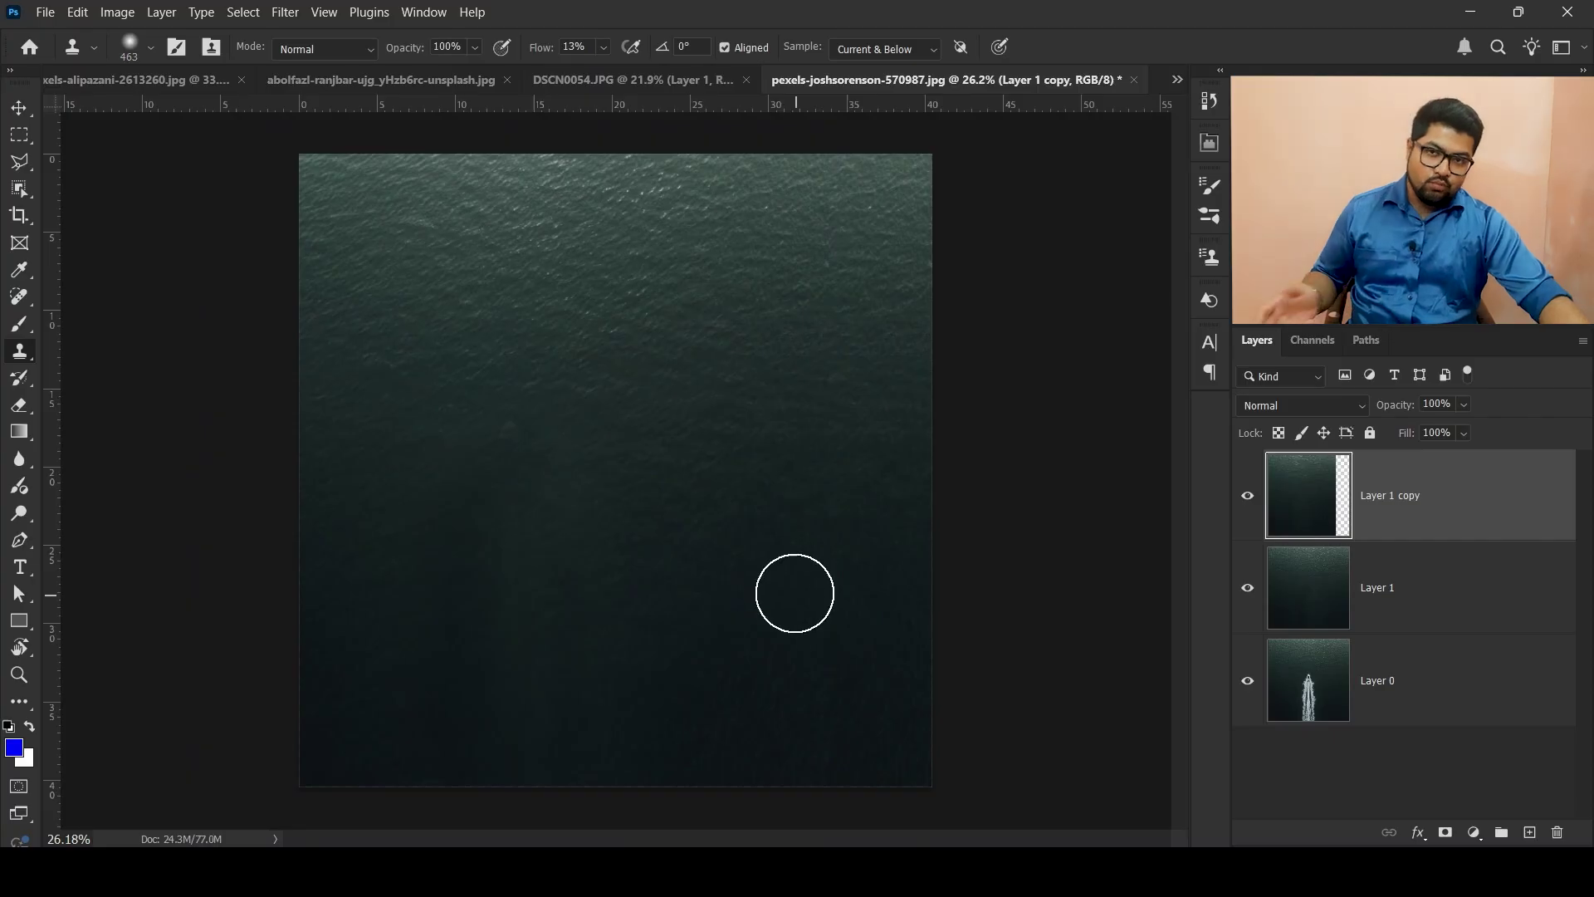
Add a layer mask to the shifted copy and invert it to black.
scroll(795, 593, "up", 1)
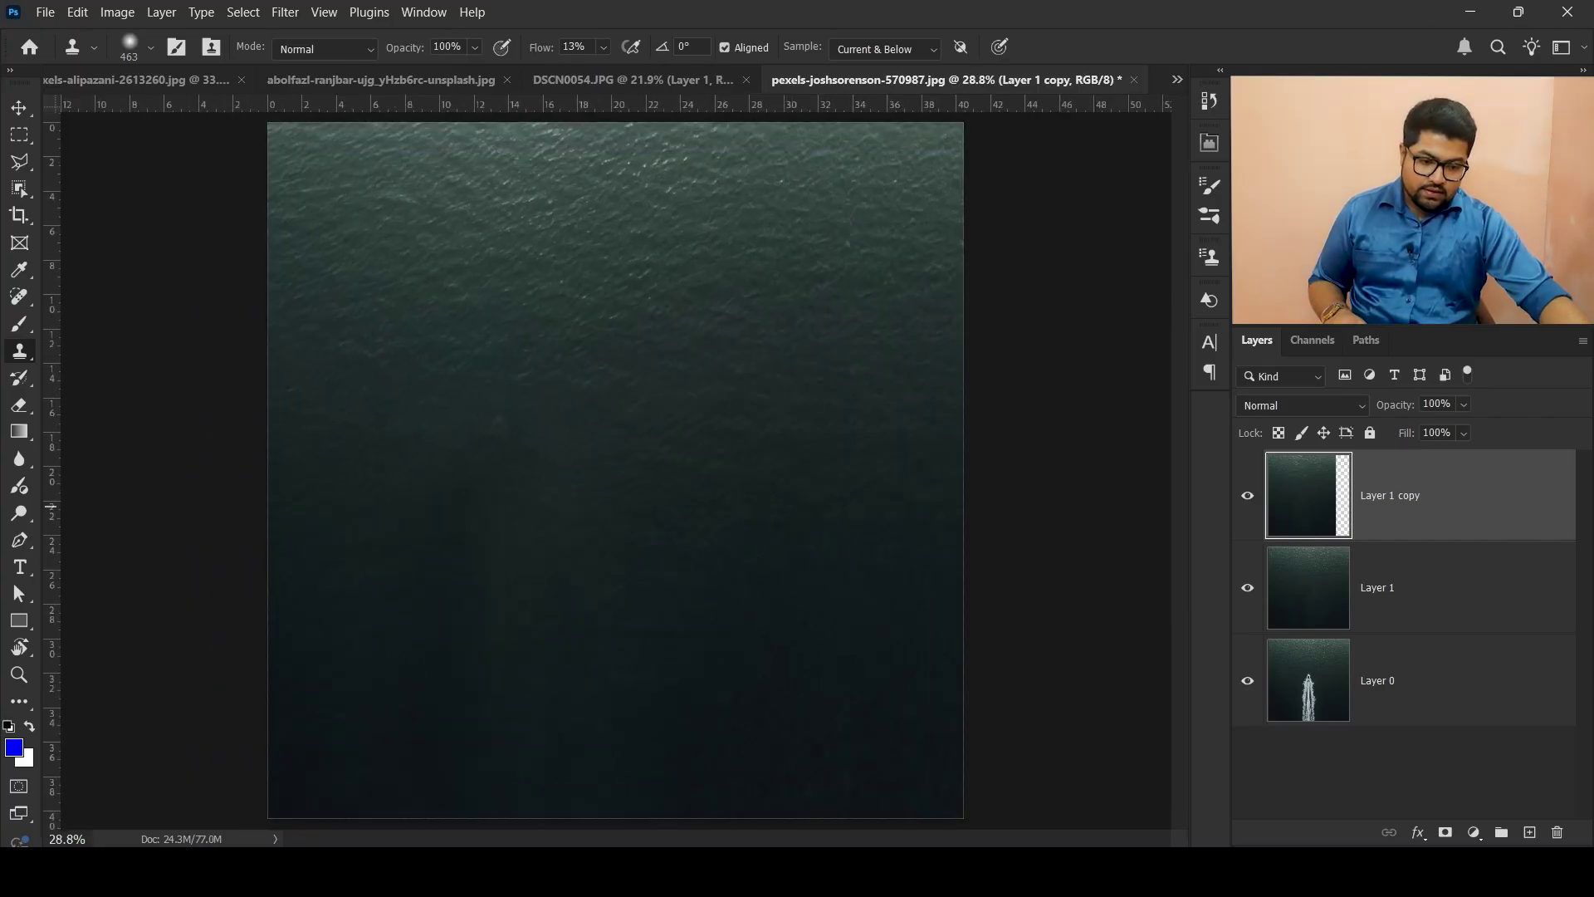
left_click(1445, 833)
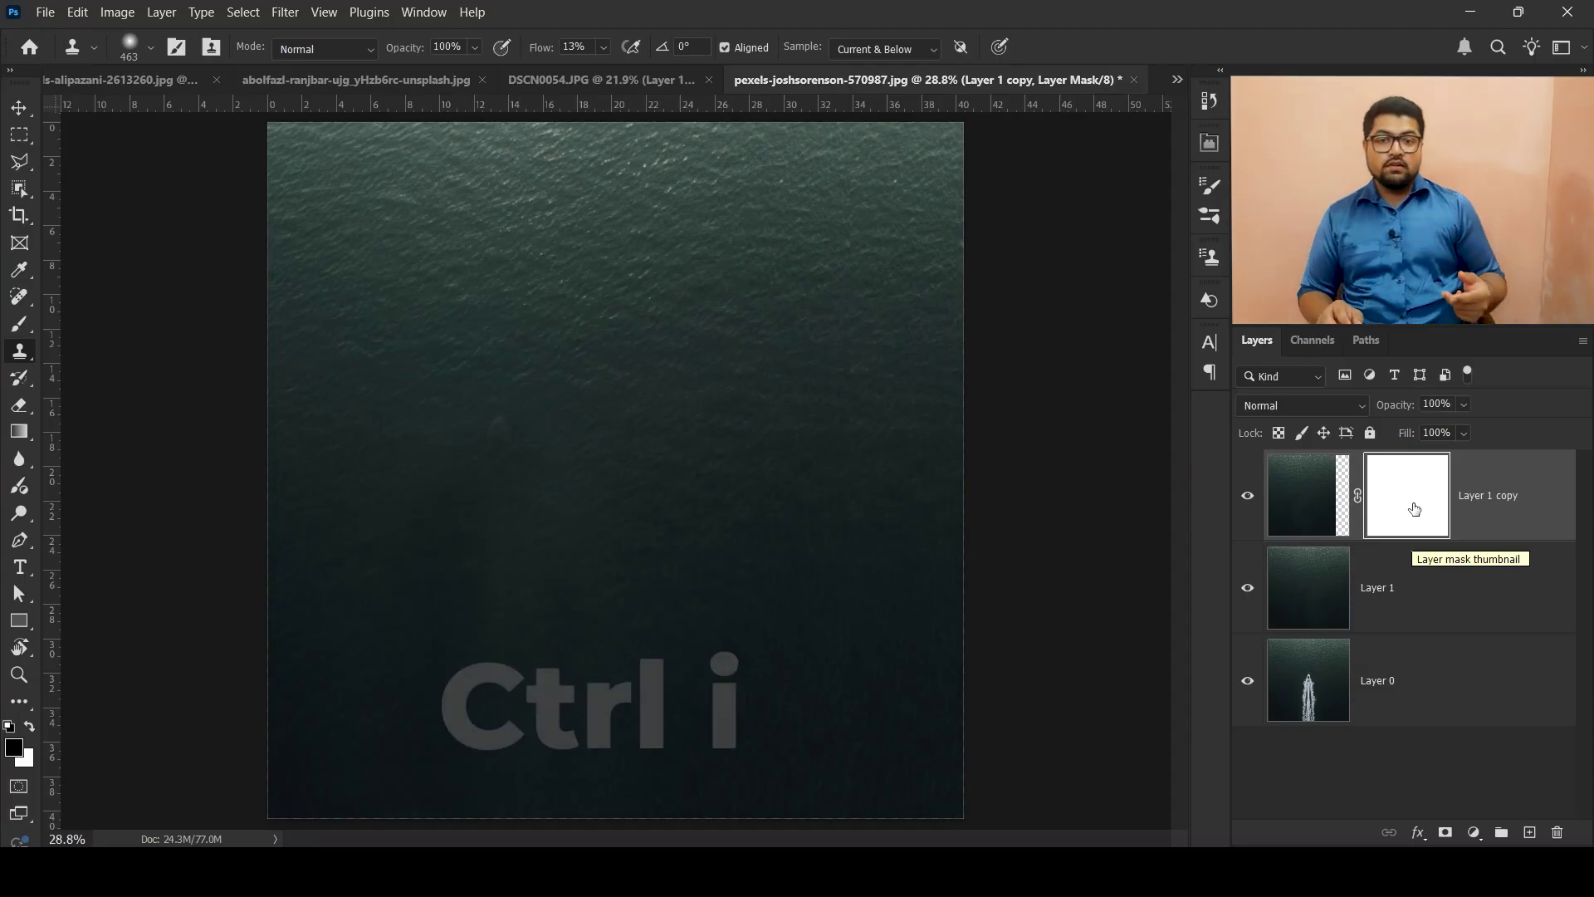
key("ctrl+i")
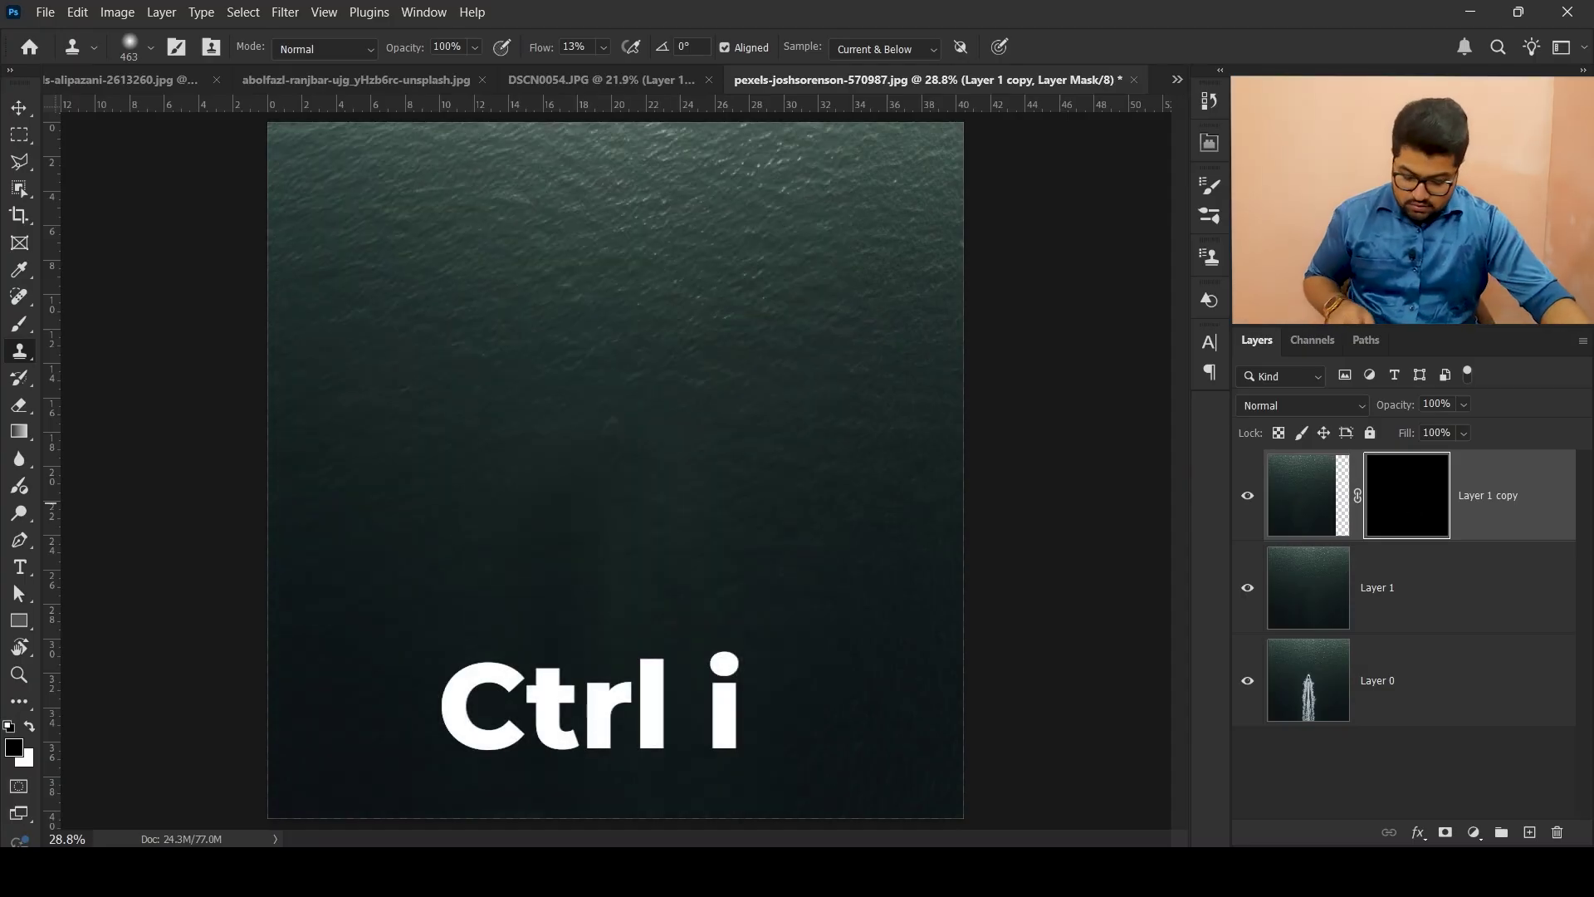
Paint white on the mask over the faint wake remnants with a soft Normal-mode brush at size 689 and 50% flow.
key("b")
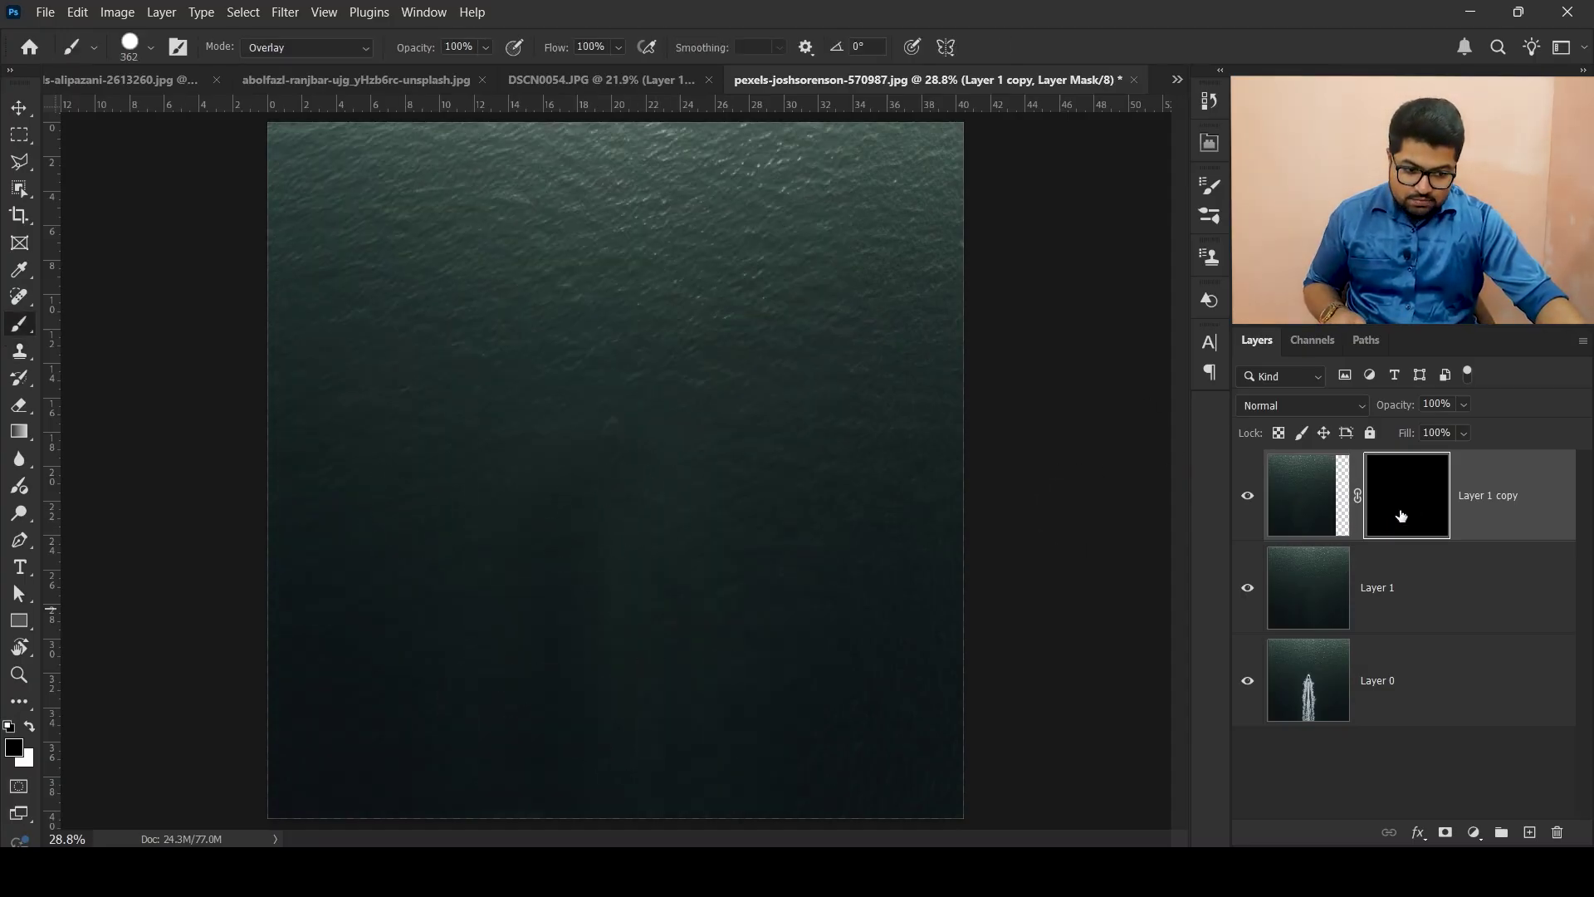
left_click_drag(536, 477, 556, 480)
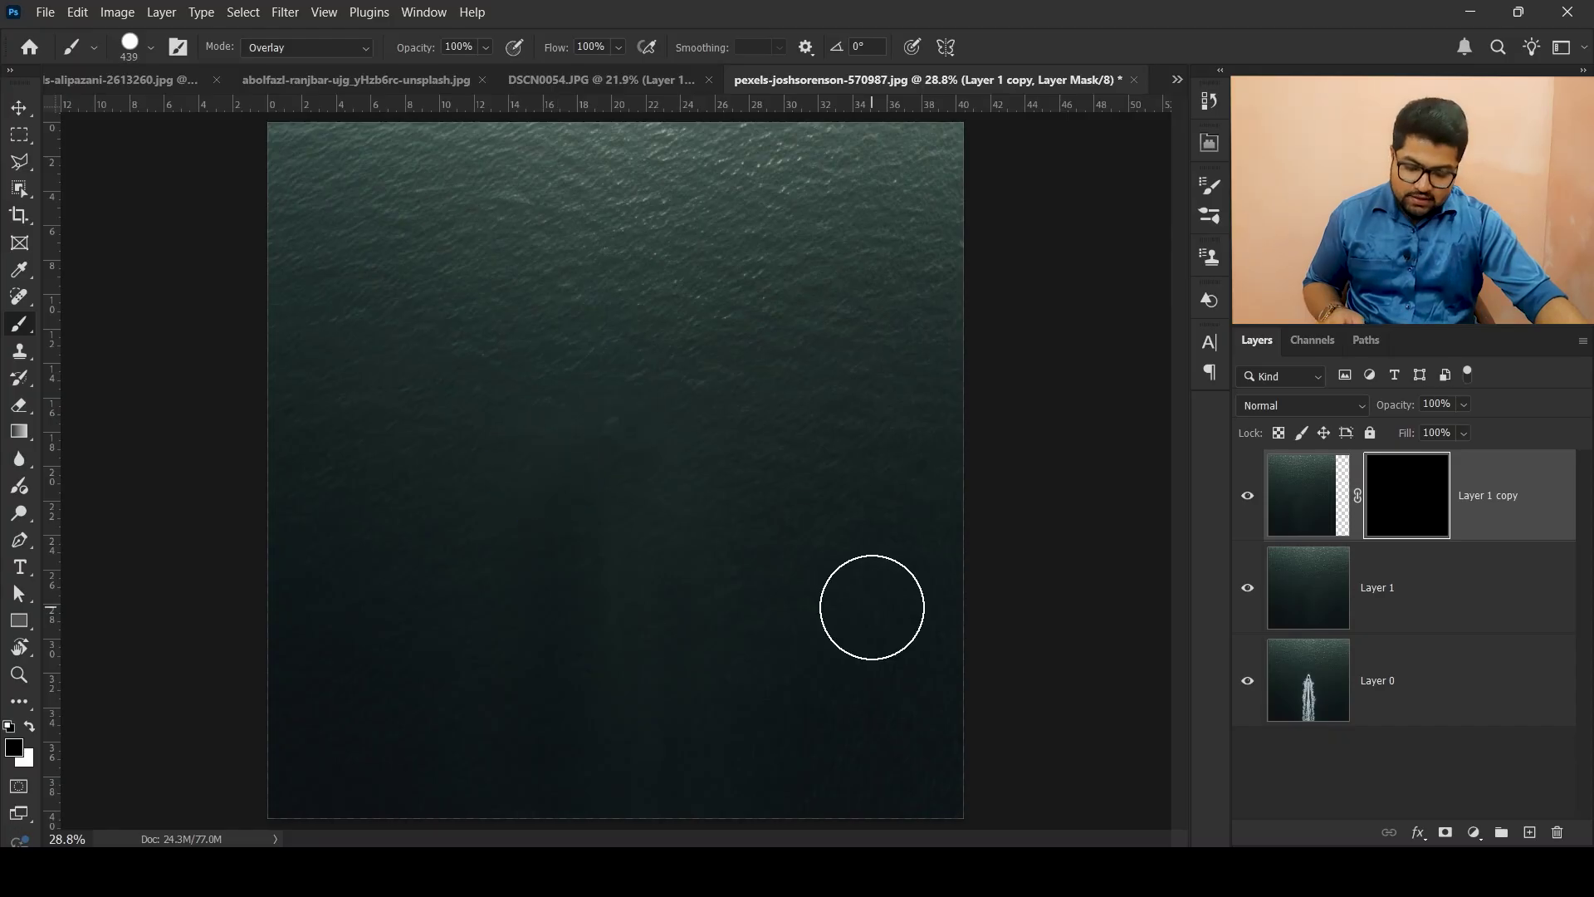
key("x")
left_click_drag(640, 426, 693, 430)
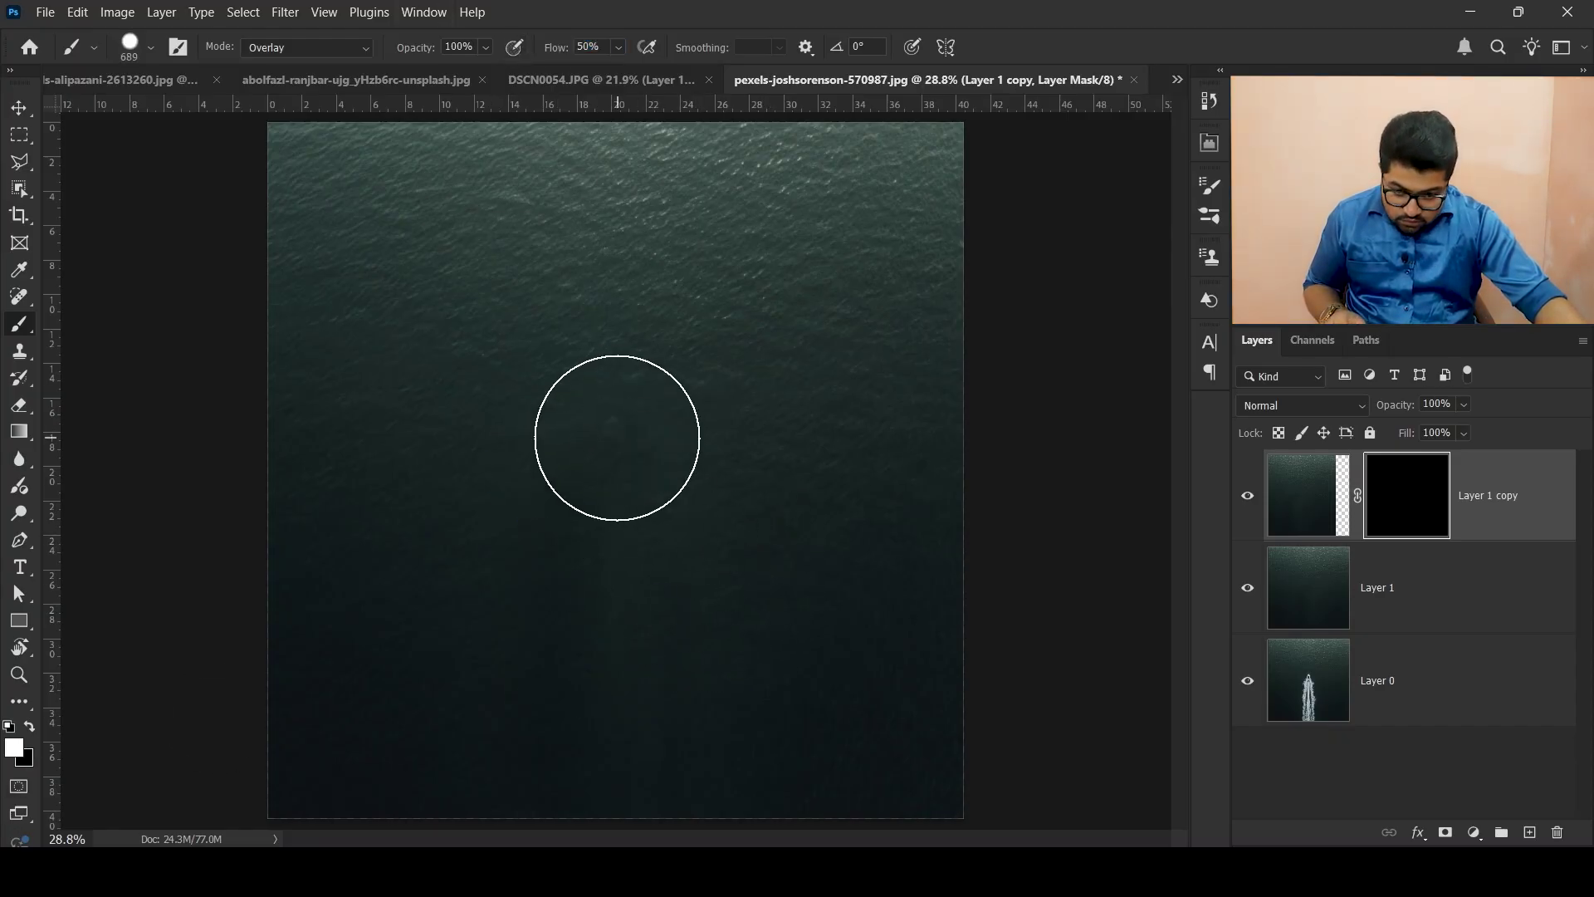
right_click(624, 362)
left_click(520, 449)
left_click_drag(654, 468, 580, 764)
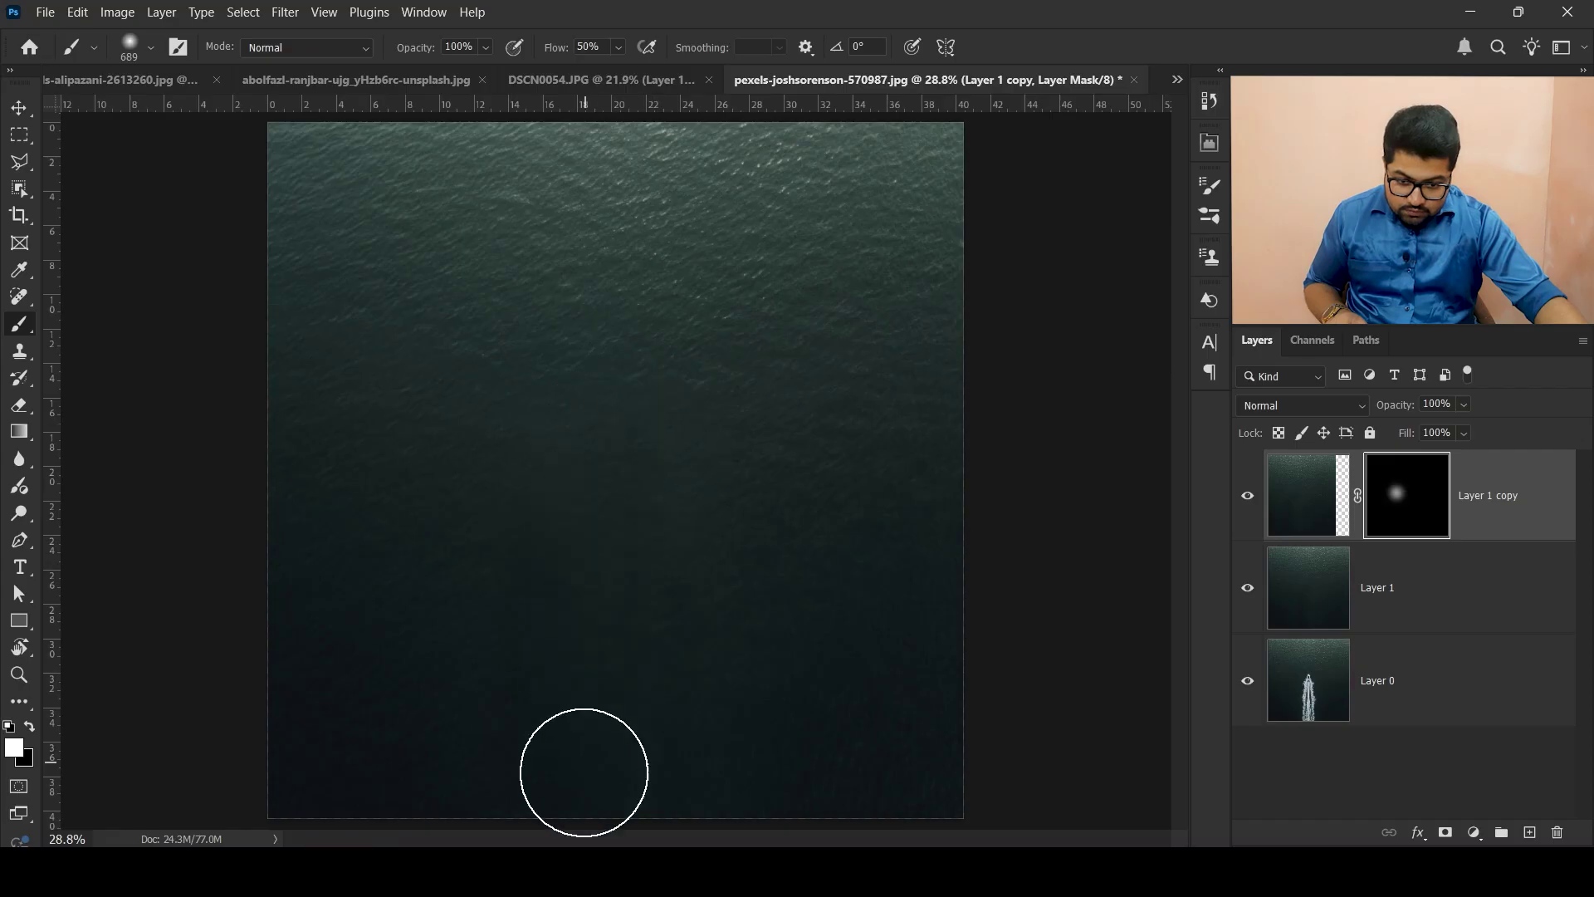
scroll(861, 430, "down", 3)
scroll(852, 505, "up", 2)
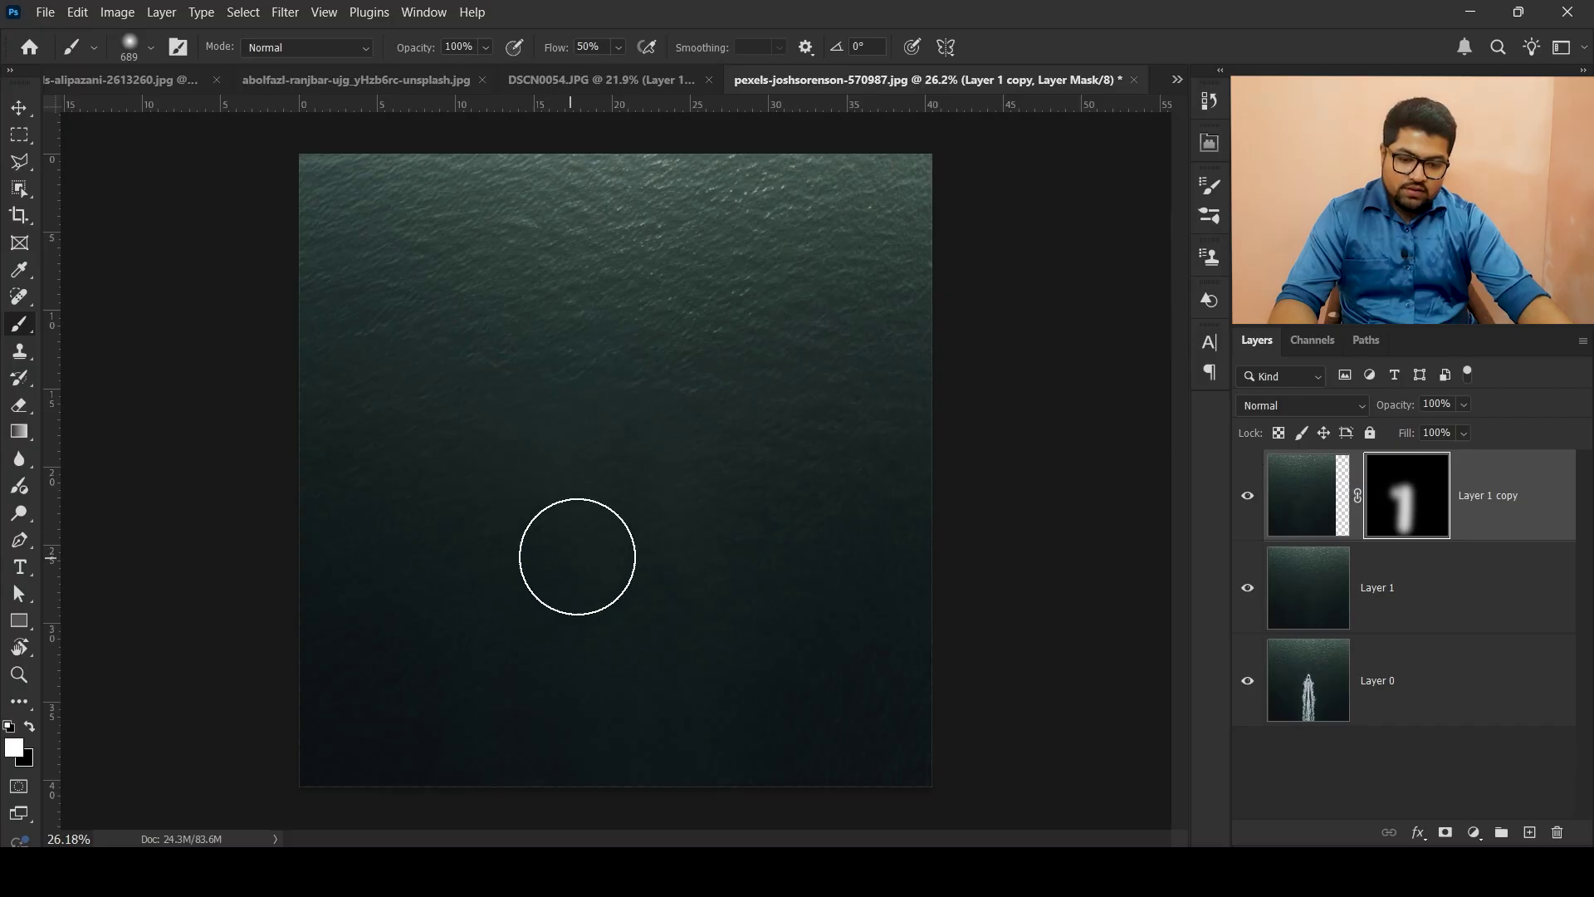
scroll(790, 540, "down", 3)
scroll(811, 551, "up", 4)
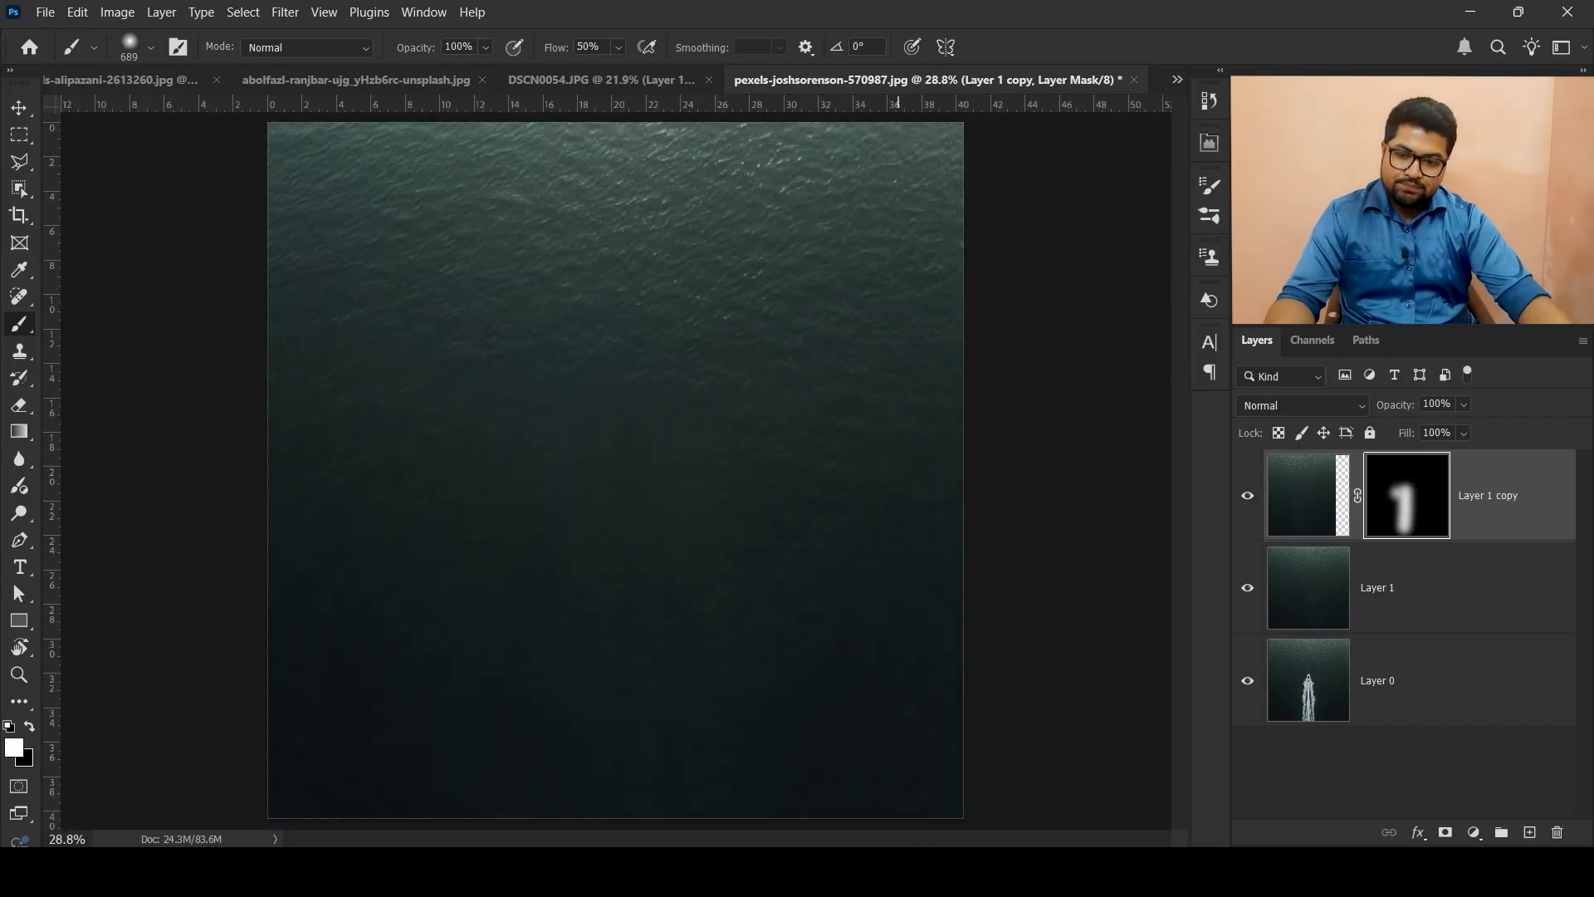
Switch to the portrait pexels-alipazani-2613260.jpg and activate the Remove tool.
left_click(124, 78)
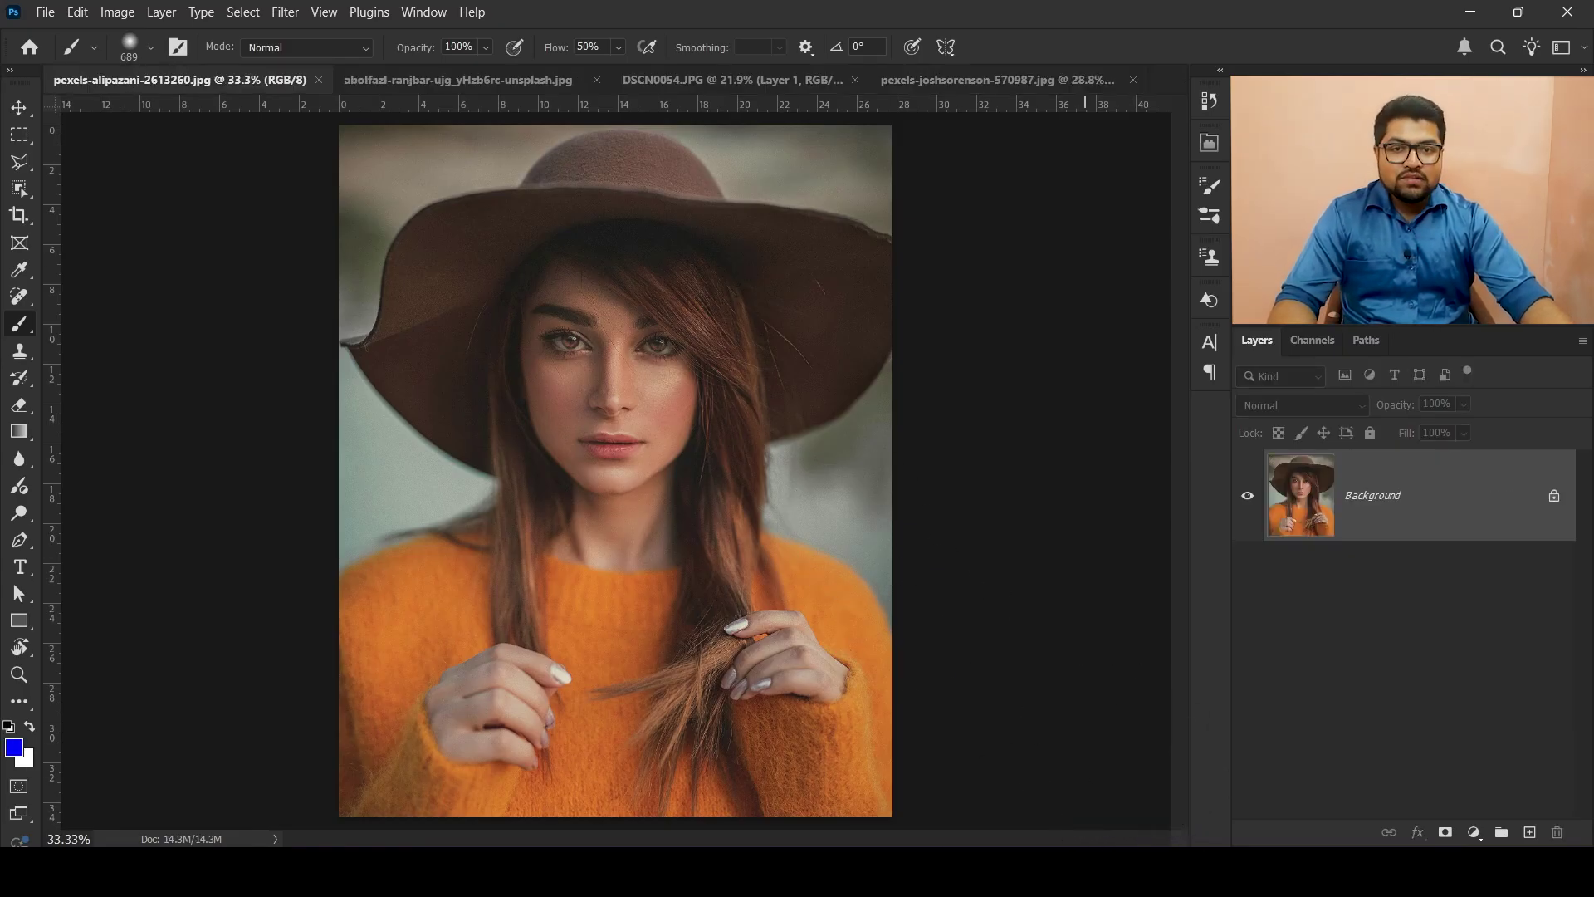
mouse_move(1077, 872)
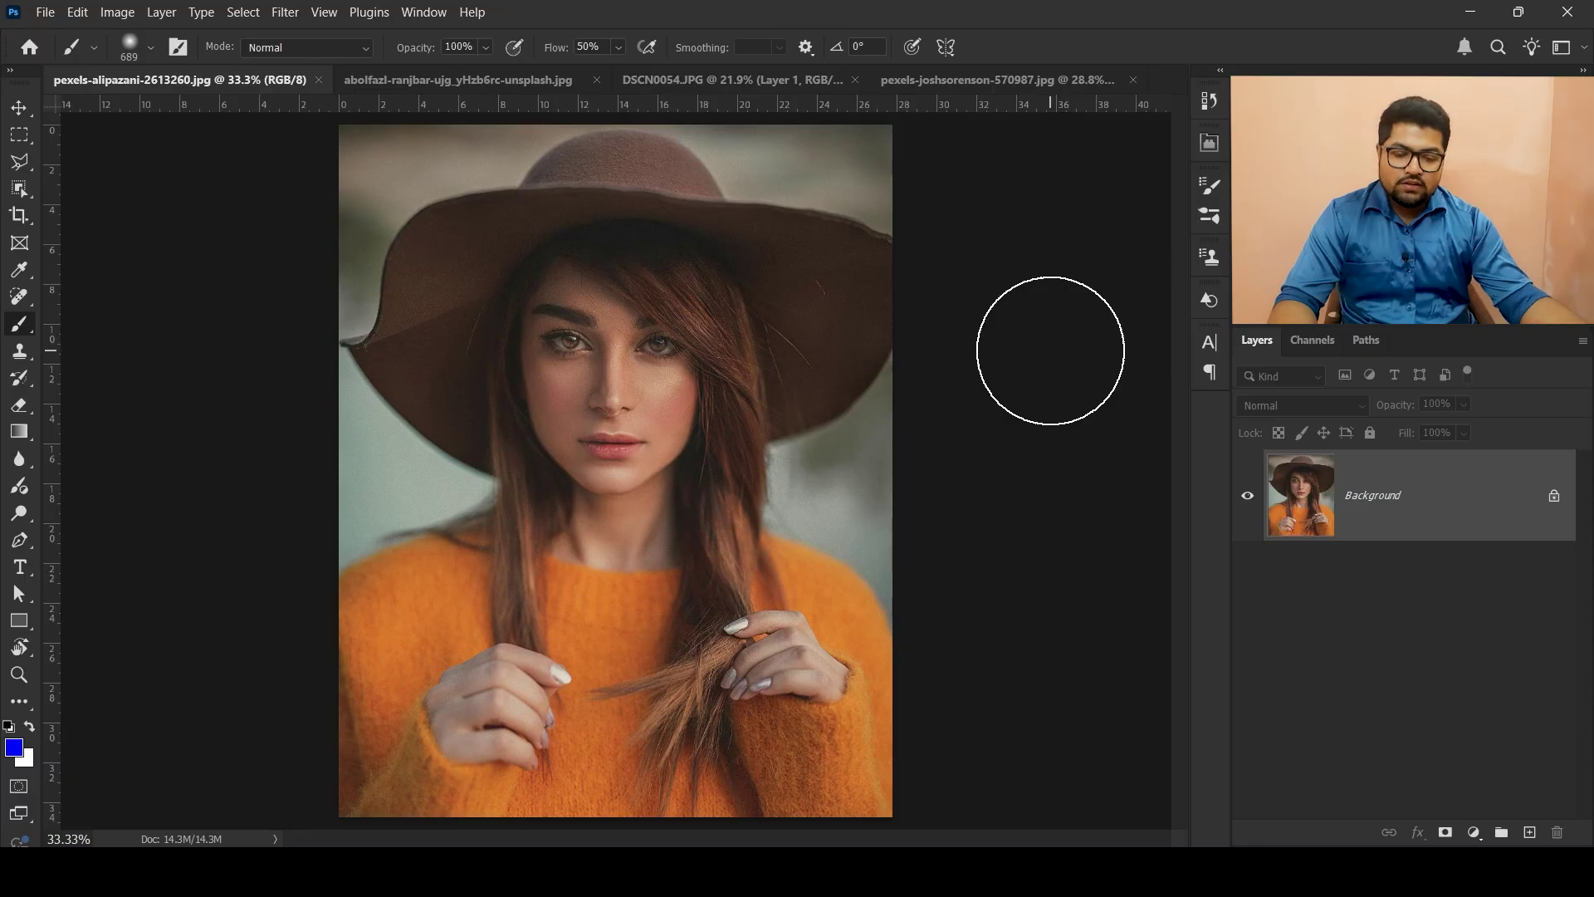
scroll(993, 335, "up", 5)
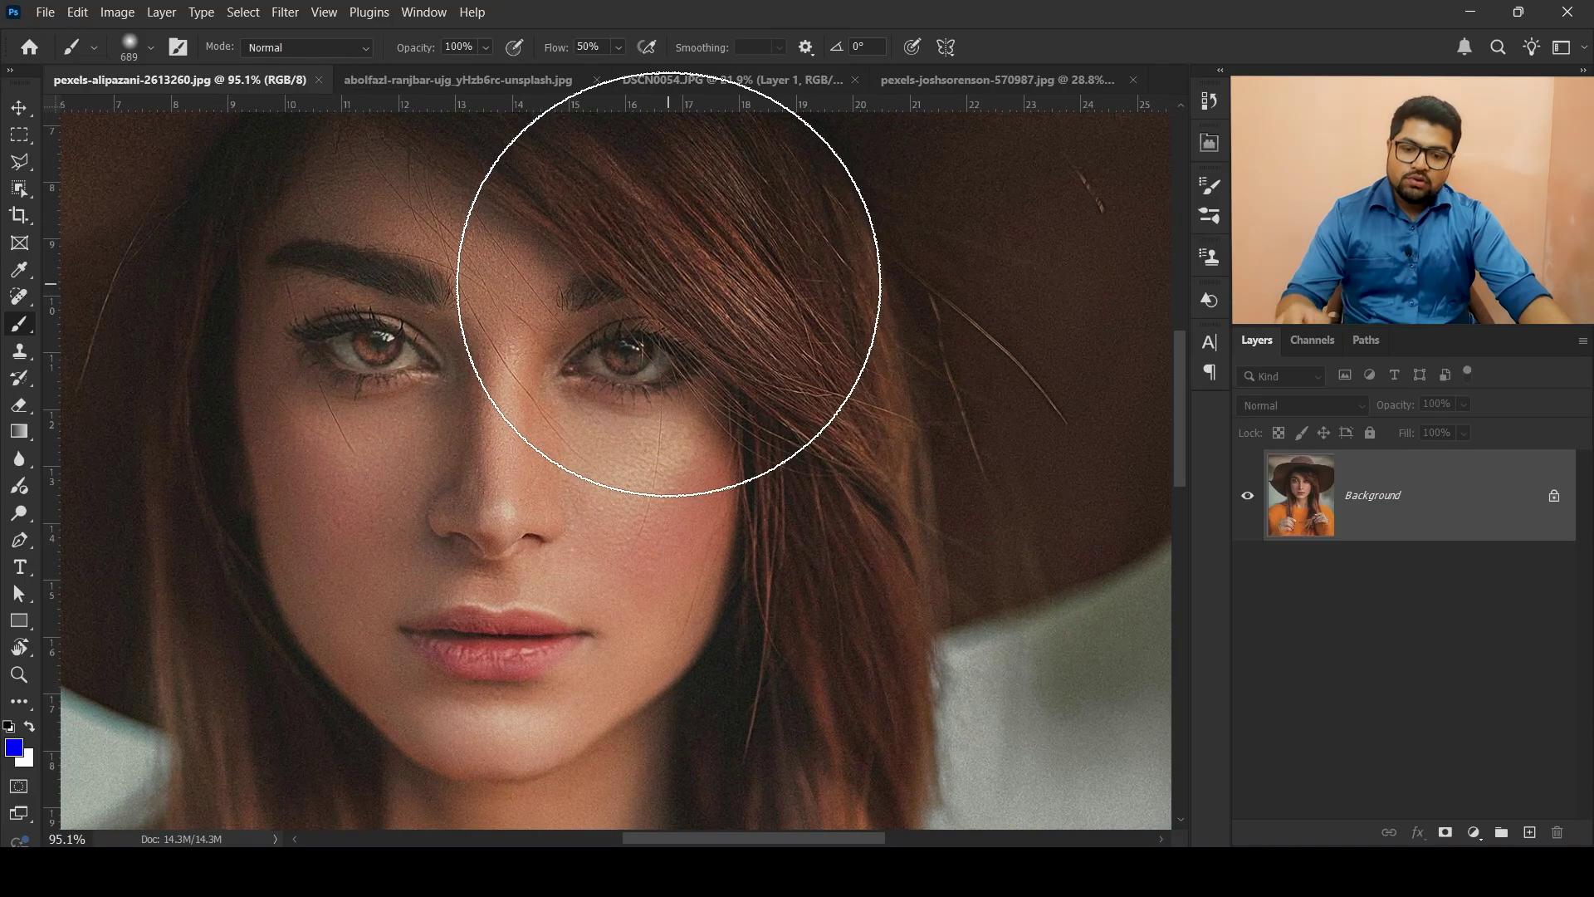
scroll(669, 283, "up", 2)
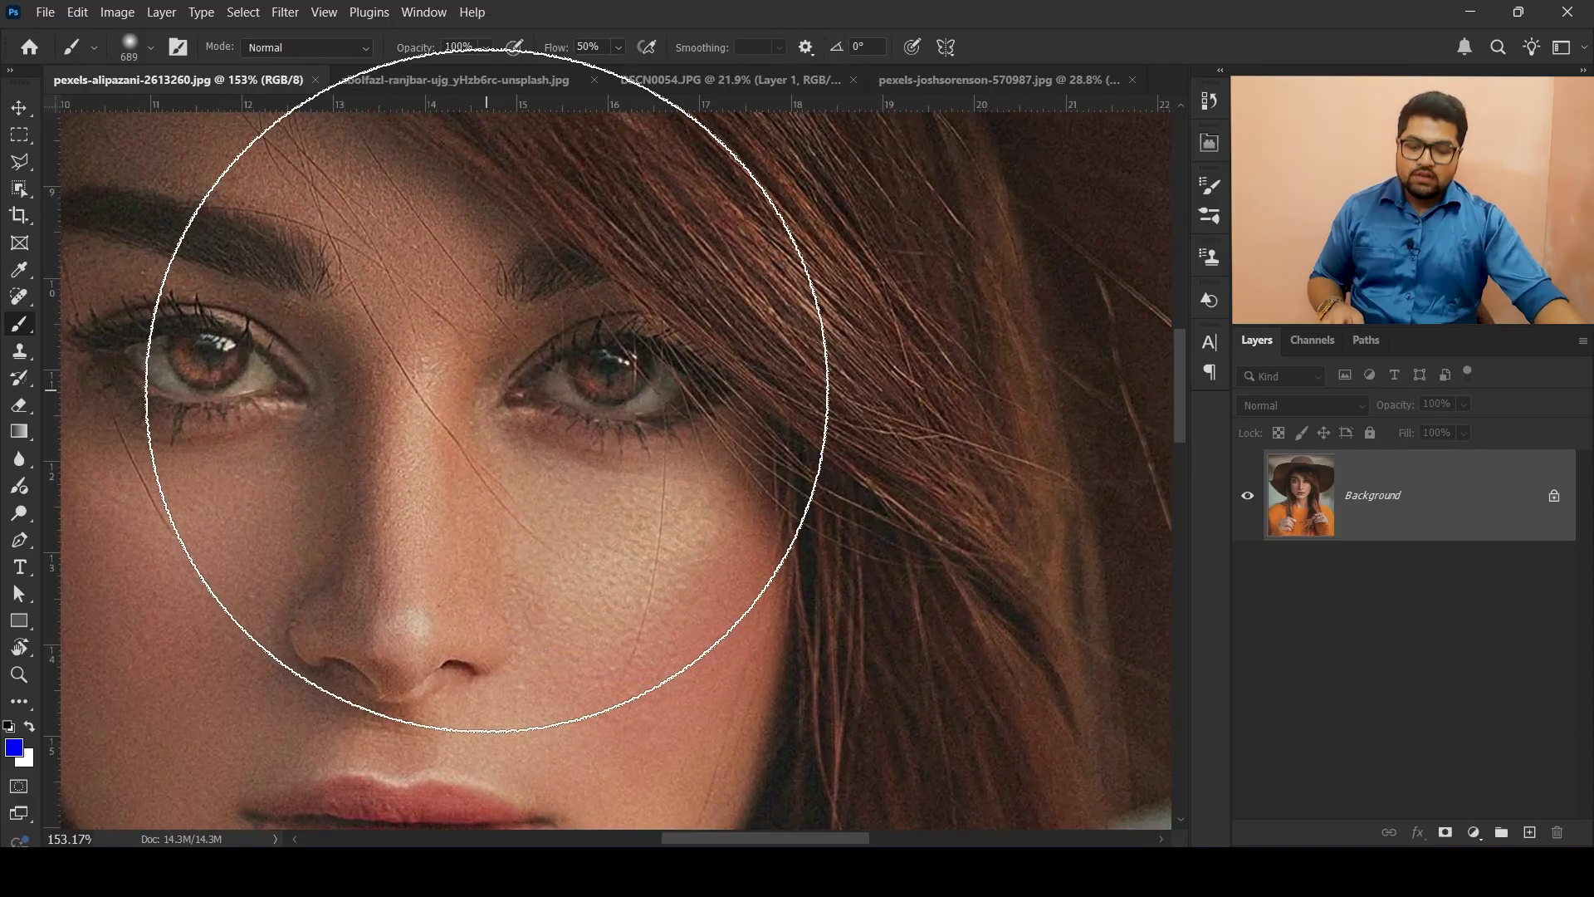
left_click(19, 296)
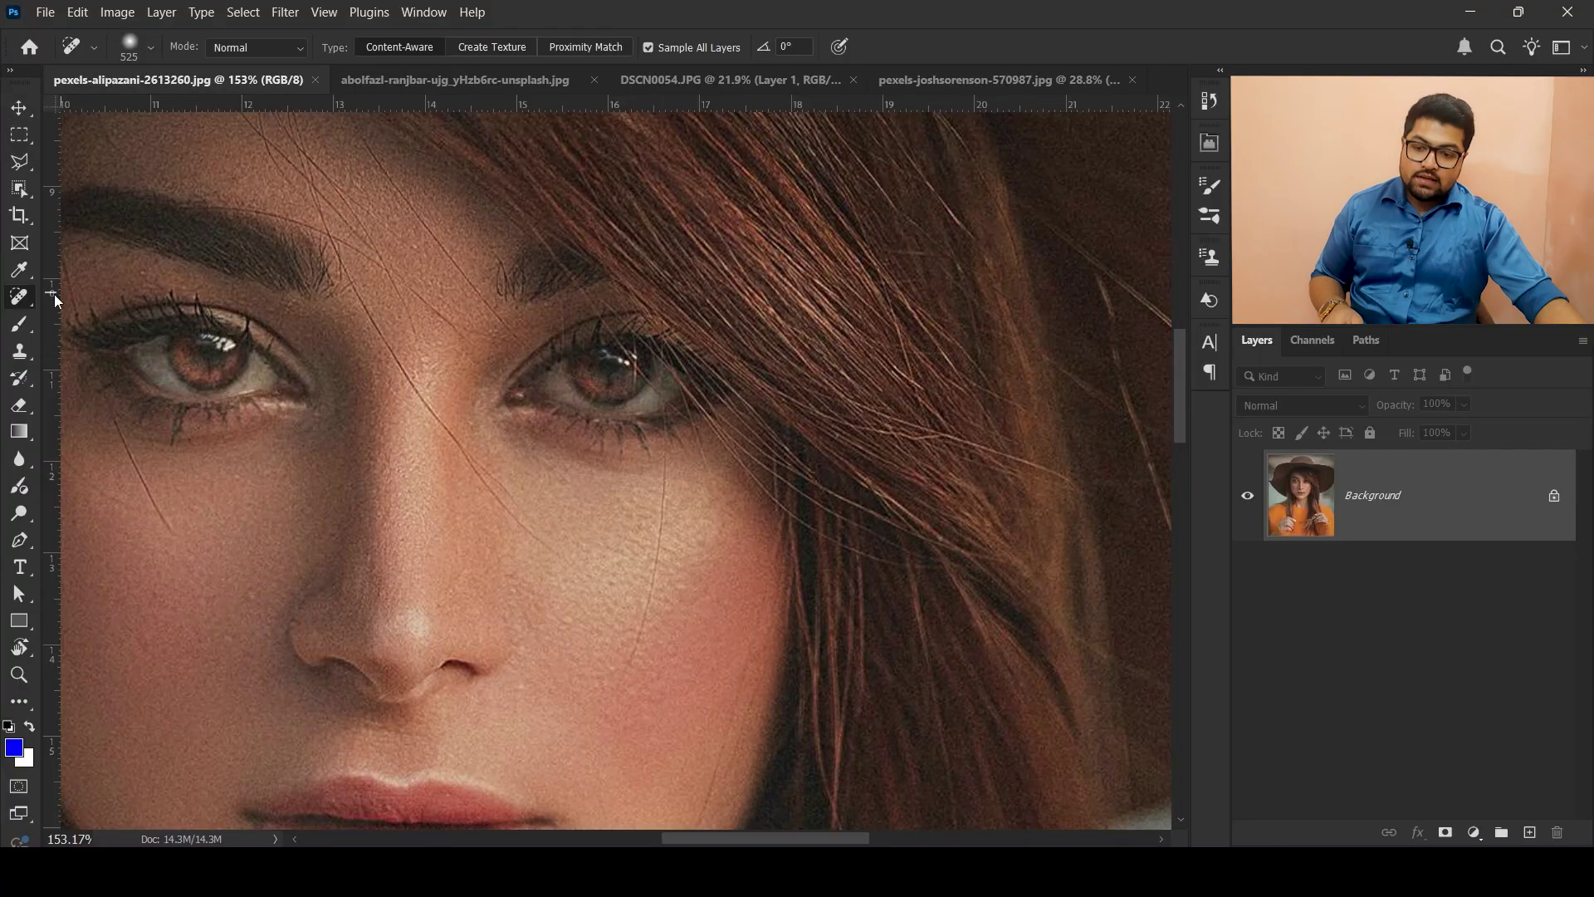
right_click(18, 312)
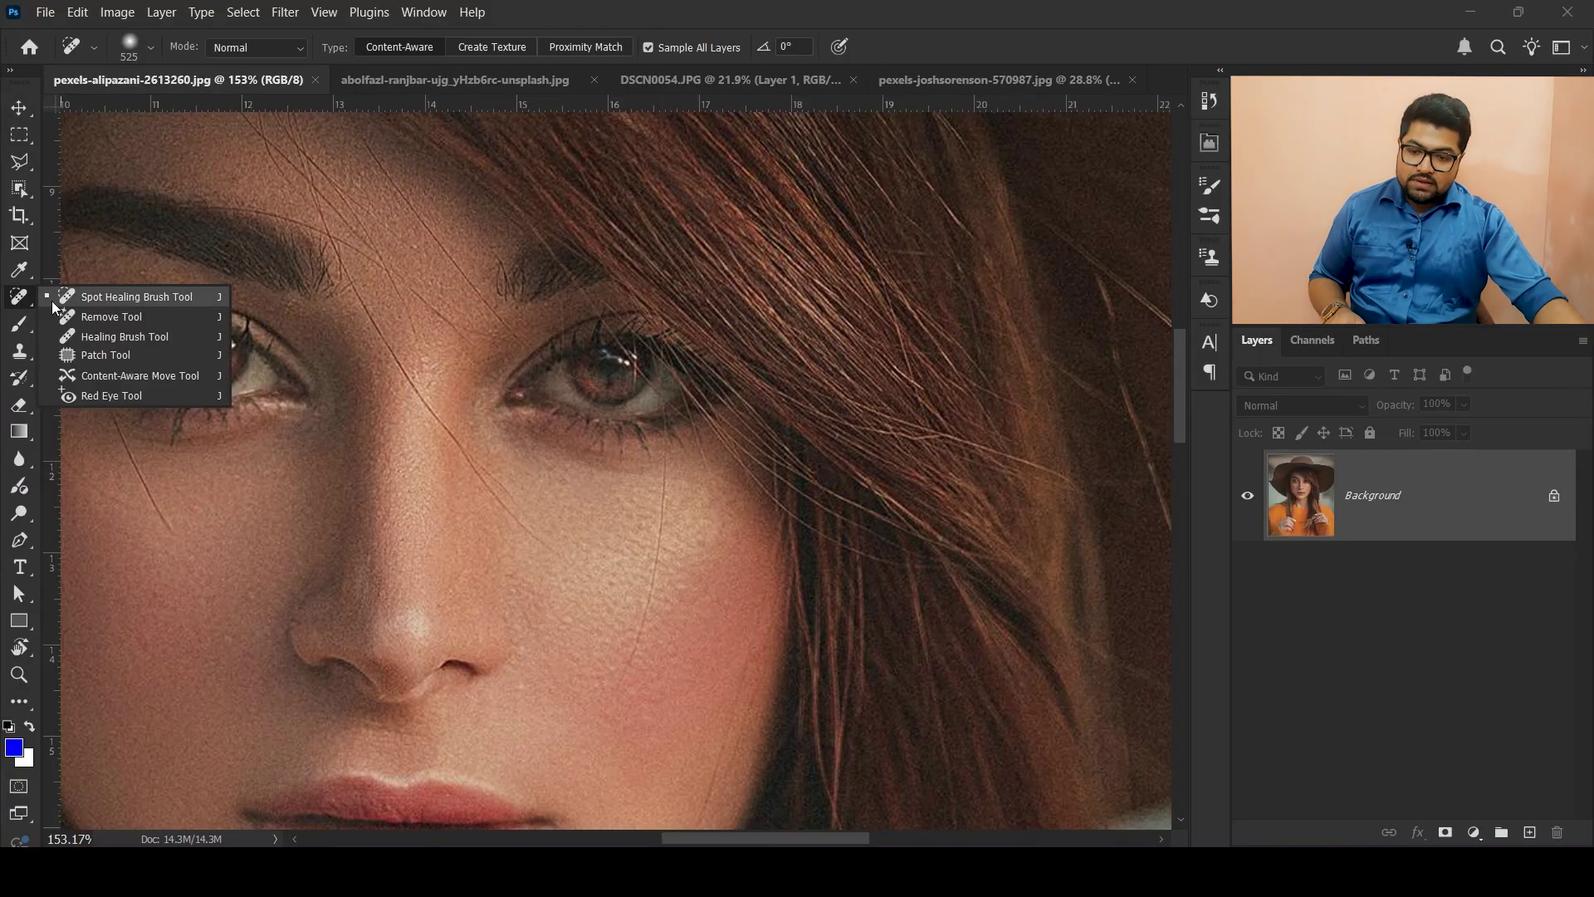
left_click(138, 322)
Examine the stray hairs on the woman's face, around her hair and across the hat brim.
scroll(199, 357, "up", 2)
left_click_drag(498, 540, 145, 579)
scroll(448, 499, "down", 1)
scroll(448, 499, "down", 4)
scroll(232, 465, "up", 4)
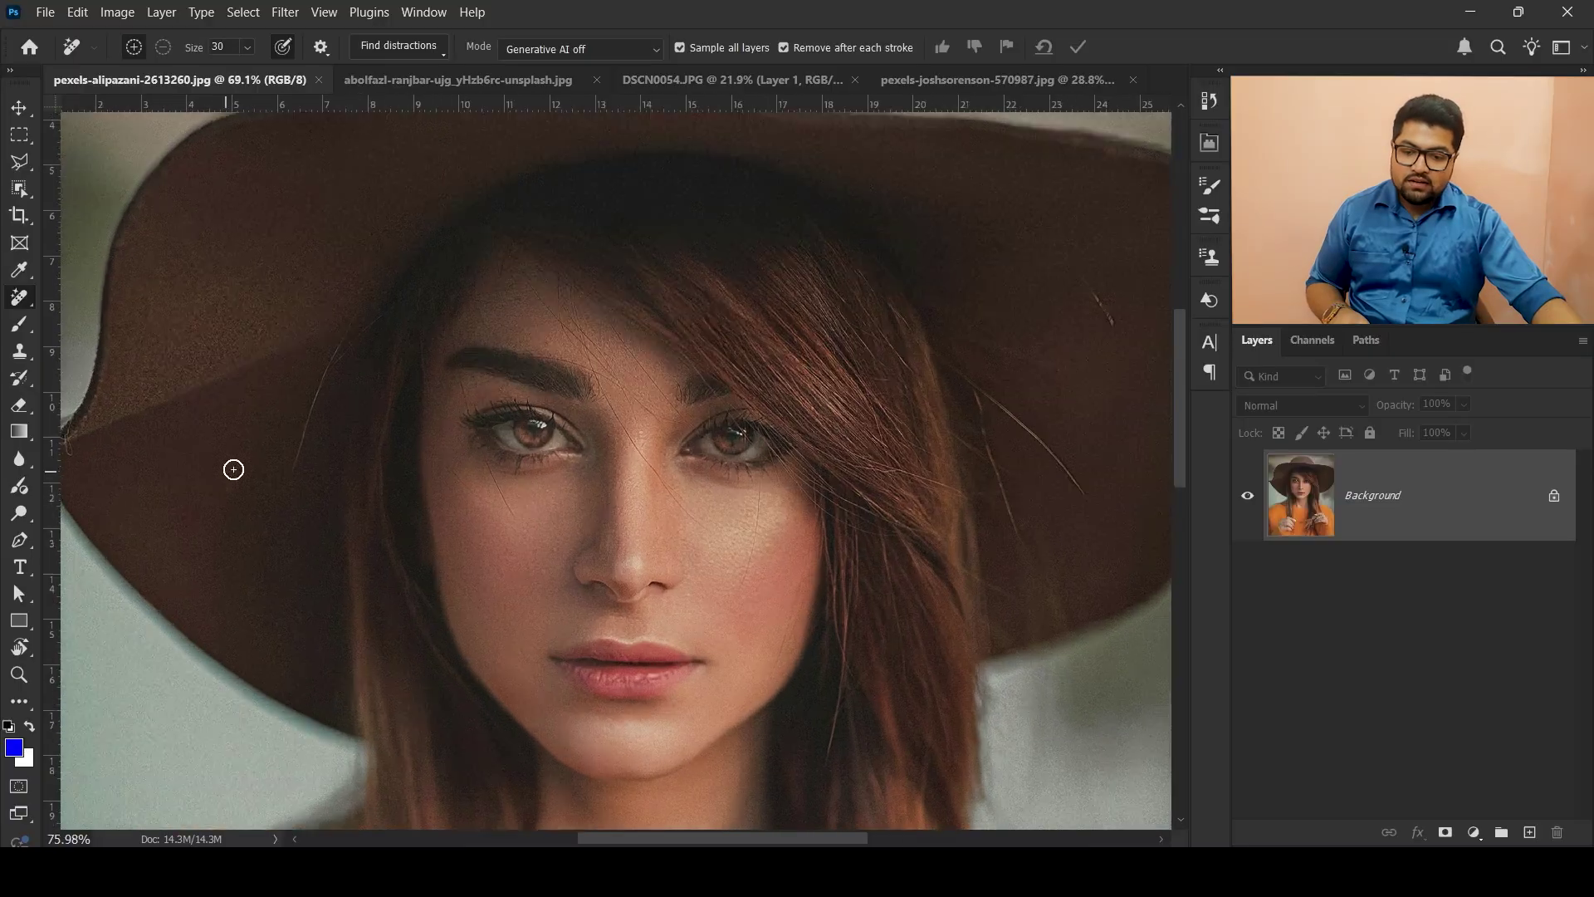
scroll(251, 411, "up", 1)
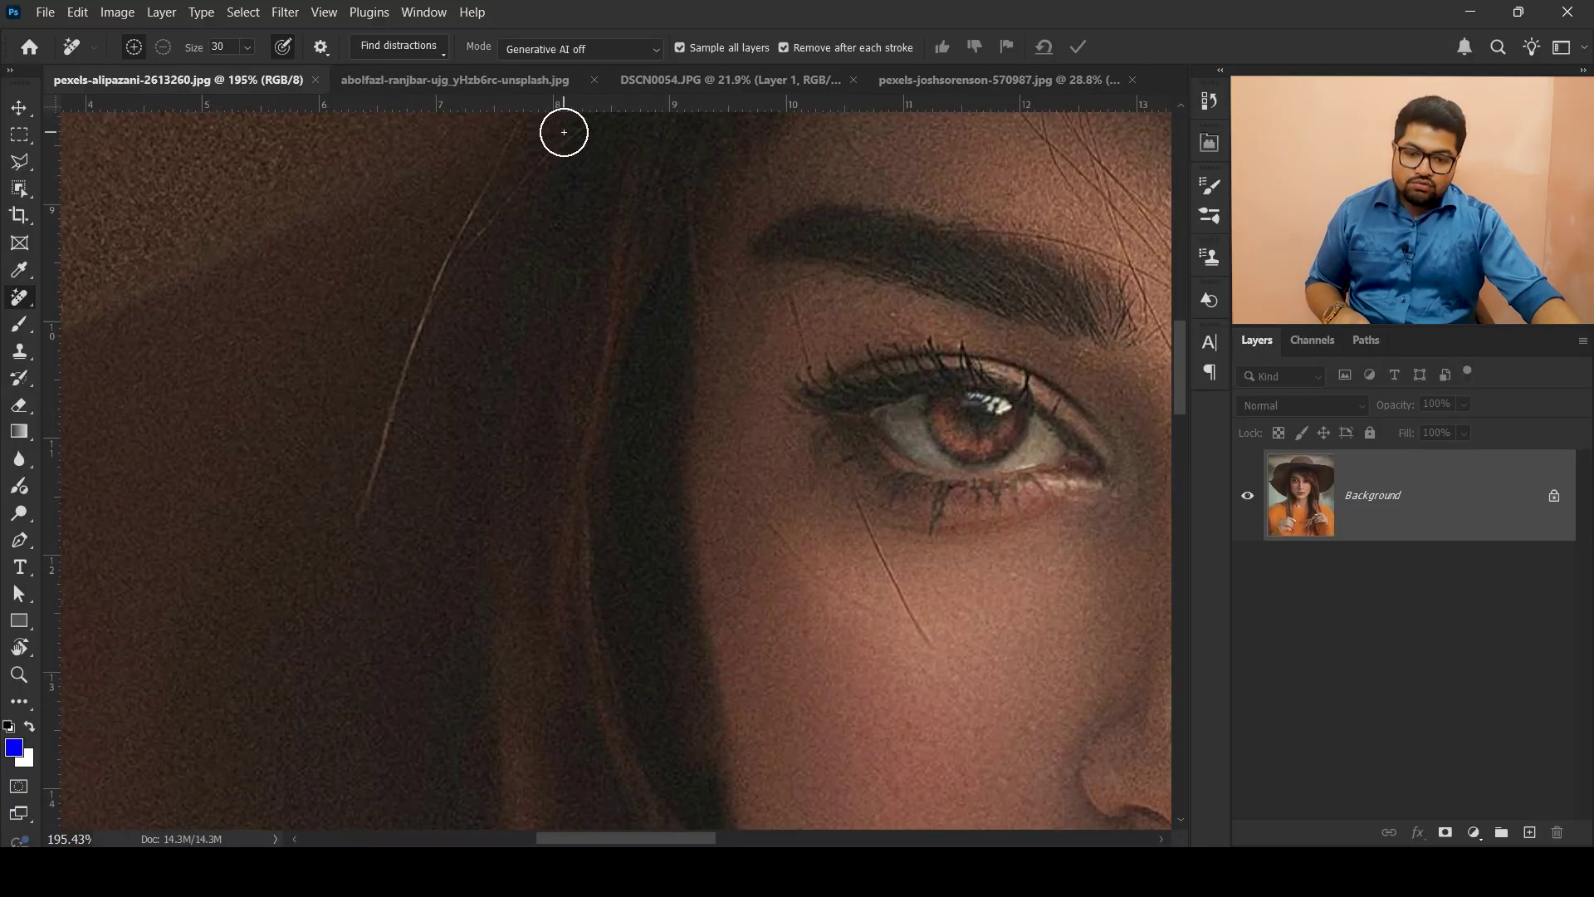
scroll(404, 304, "down", 3)
scroll(659, 400, "up", 2)
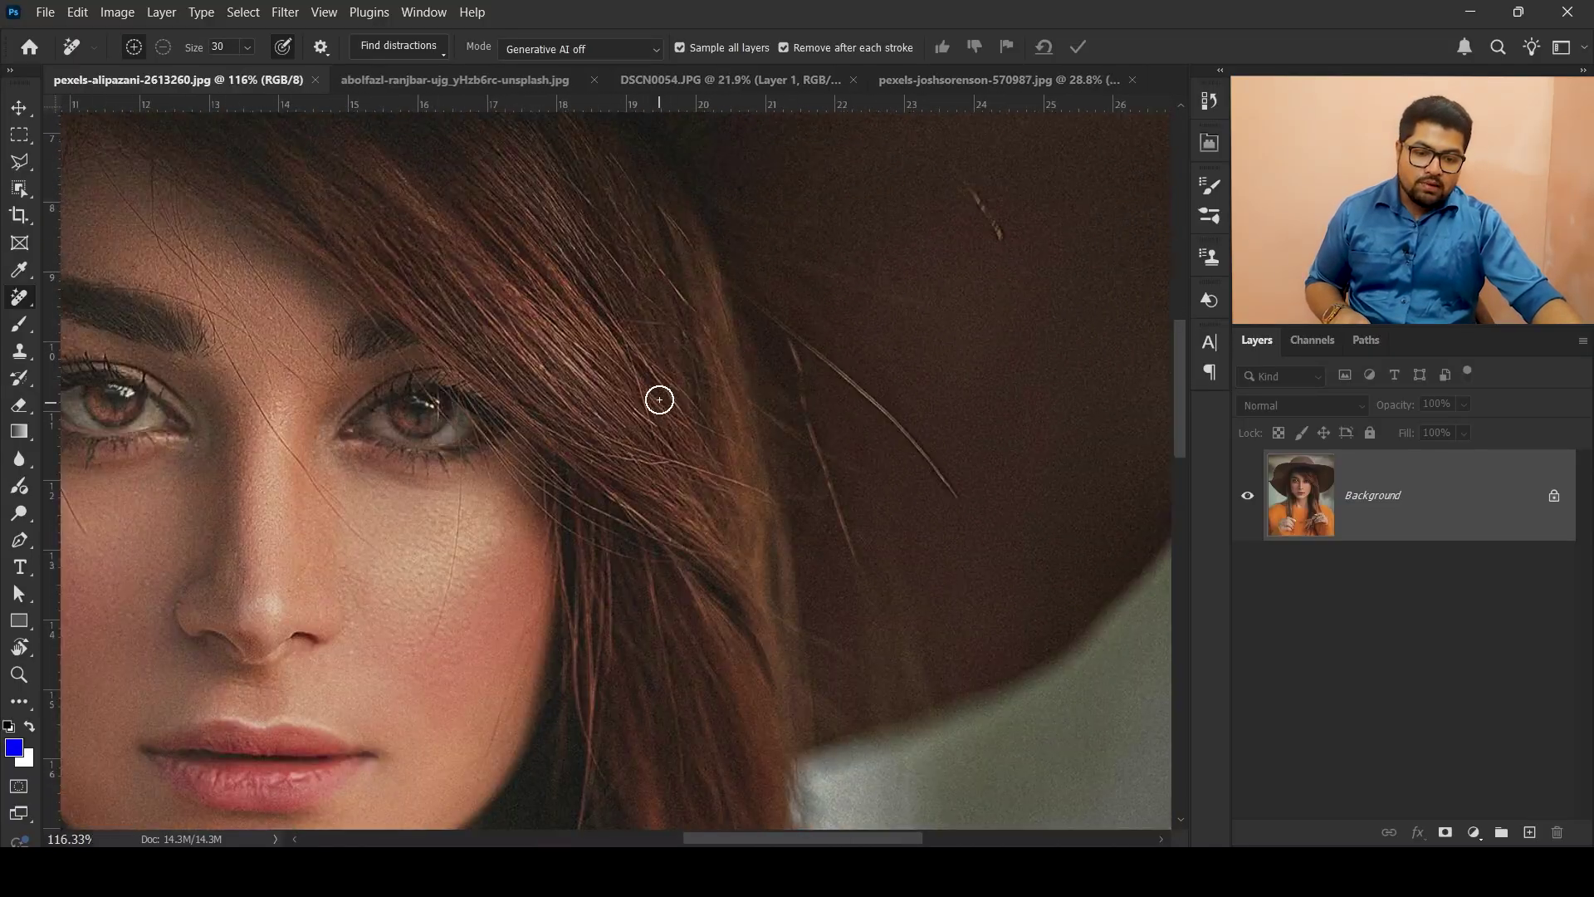
scroll(569, 462, "down", 4)
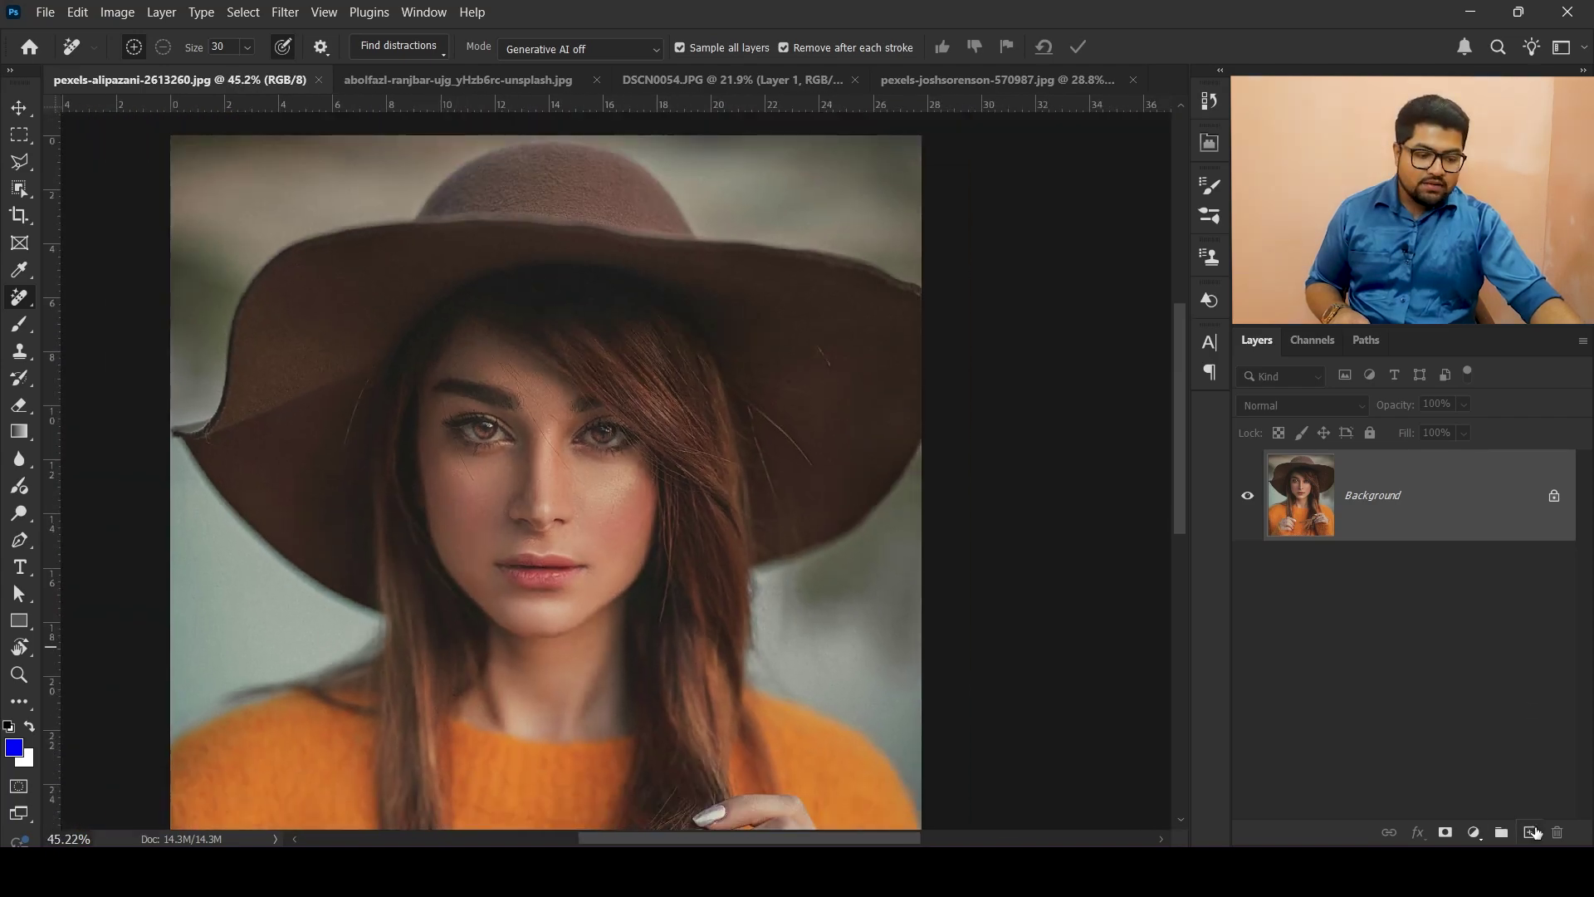
Add a new layer above the portrait, activate the Brush tool and set the foreground color to pure red.
left_click(1532, 832)
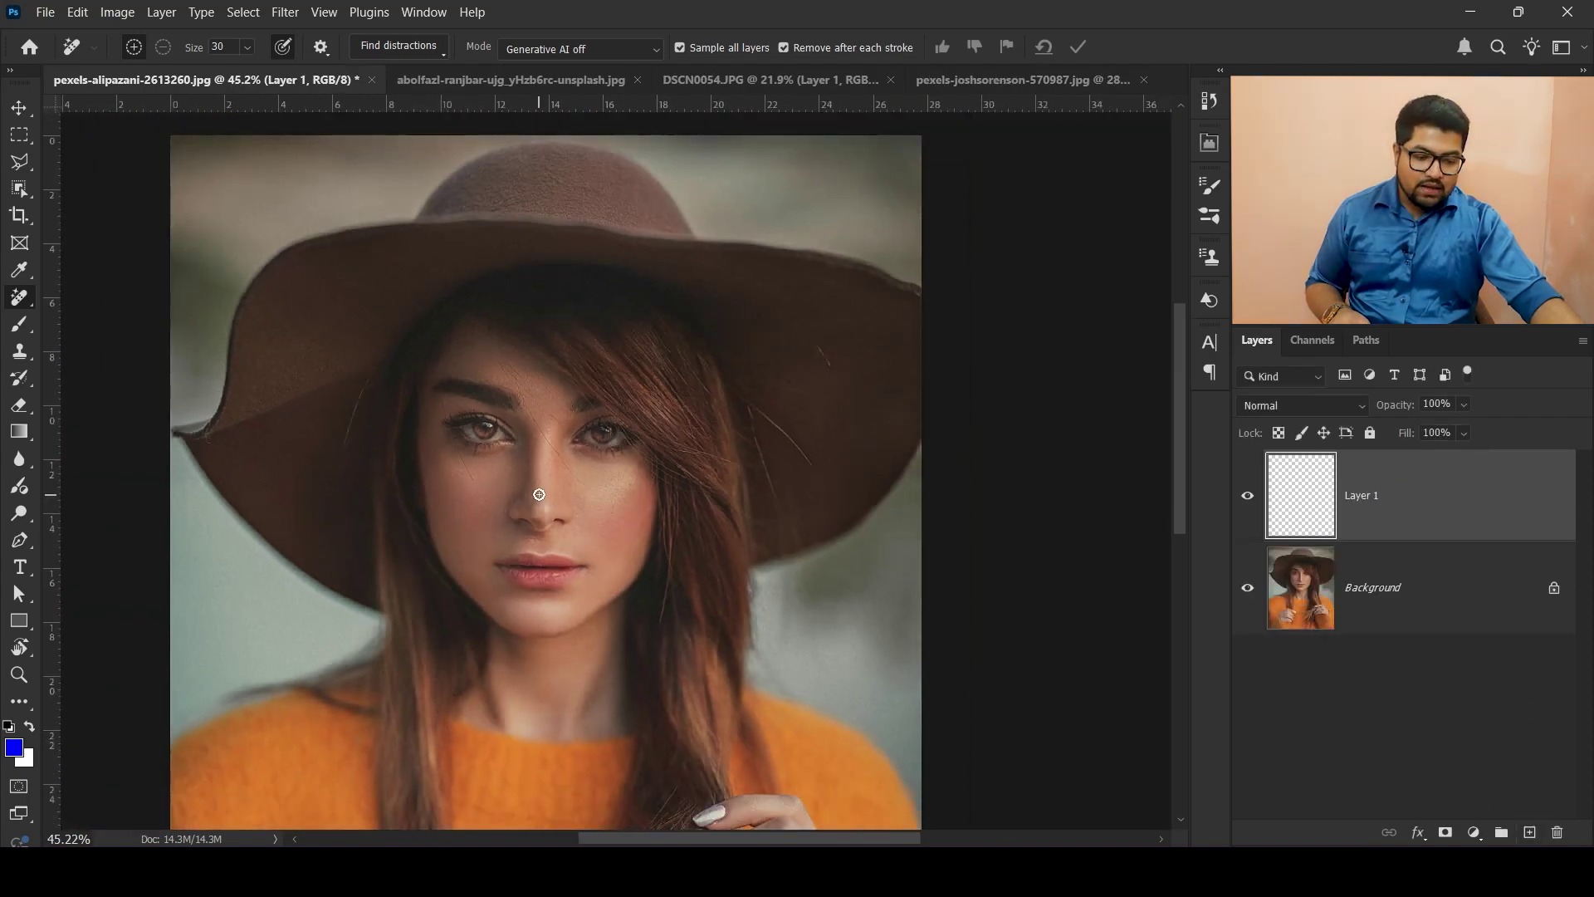
scroll(536, 491, "up", 3)
key("b")
left_click_drag(477, 458, 311, 496)
left_click(14, 749)
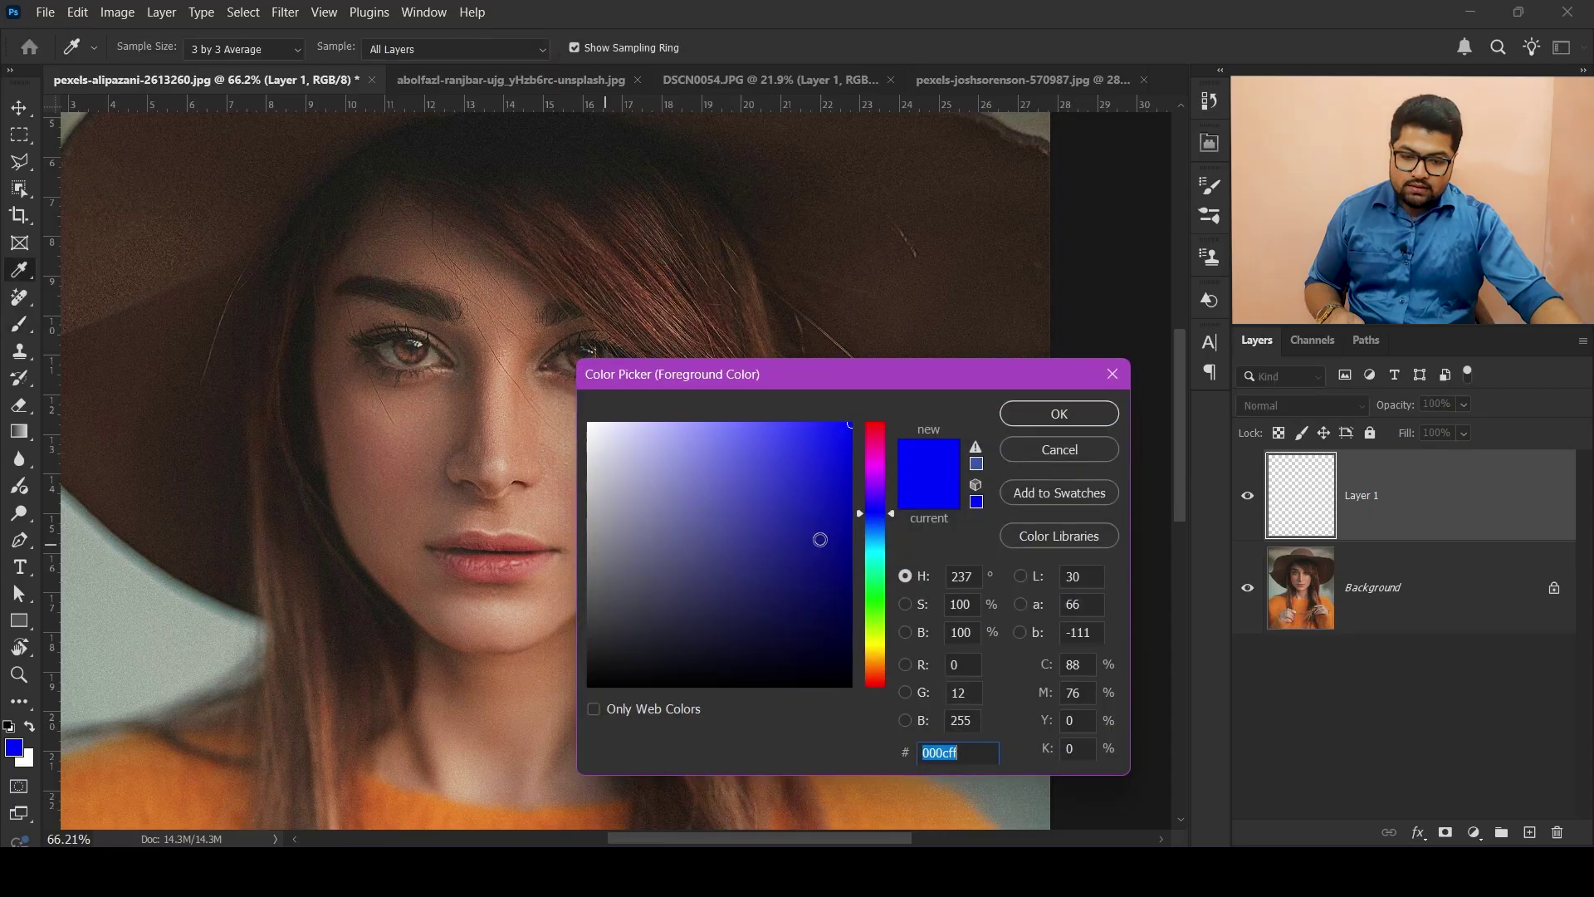
left_click_drag(878, 441, 877, 422)
left_click(1071, 424)
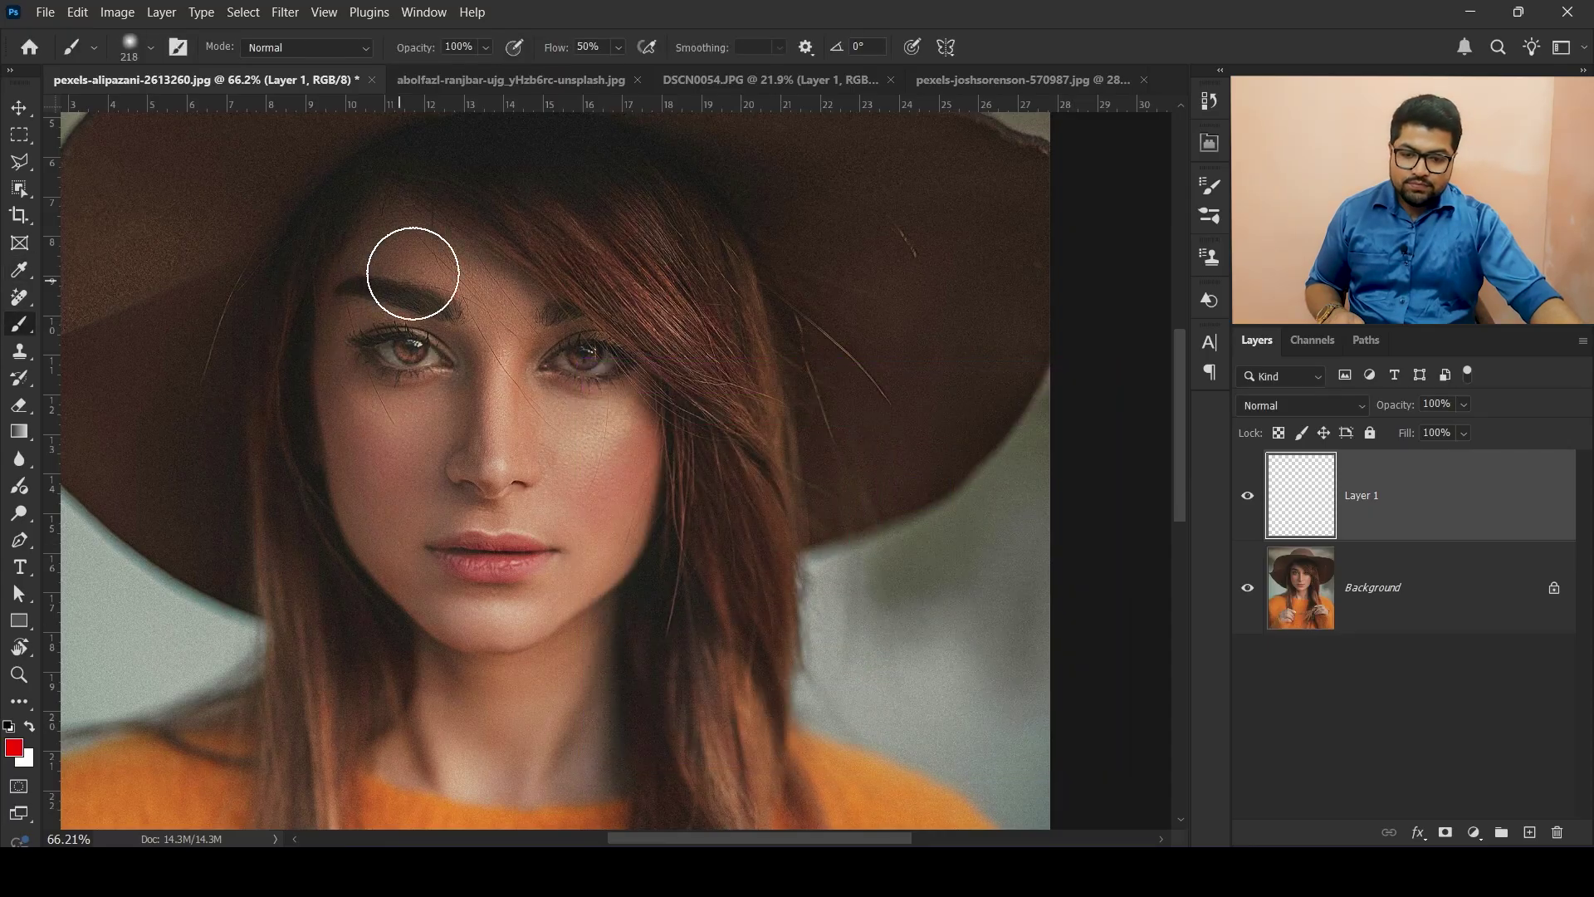
Paint red over the woman's face, hair and sweater on the new layer with a soft brush at 100% flow.
scroll(331, 285, "down", 2)
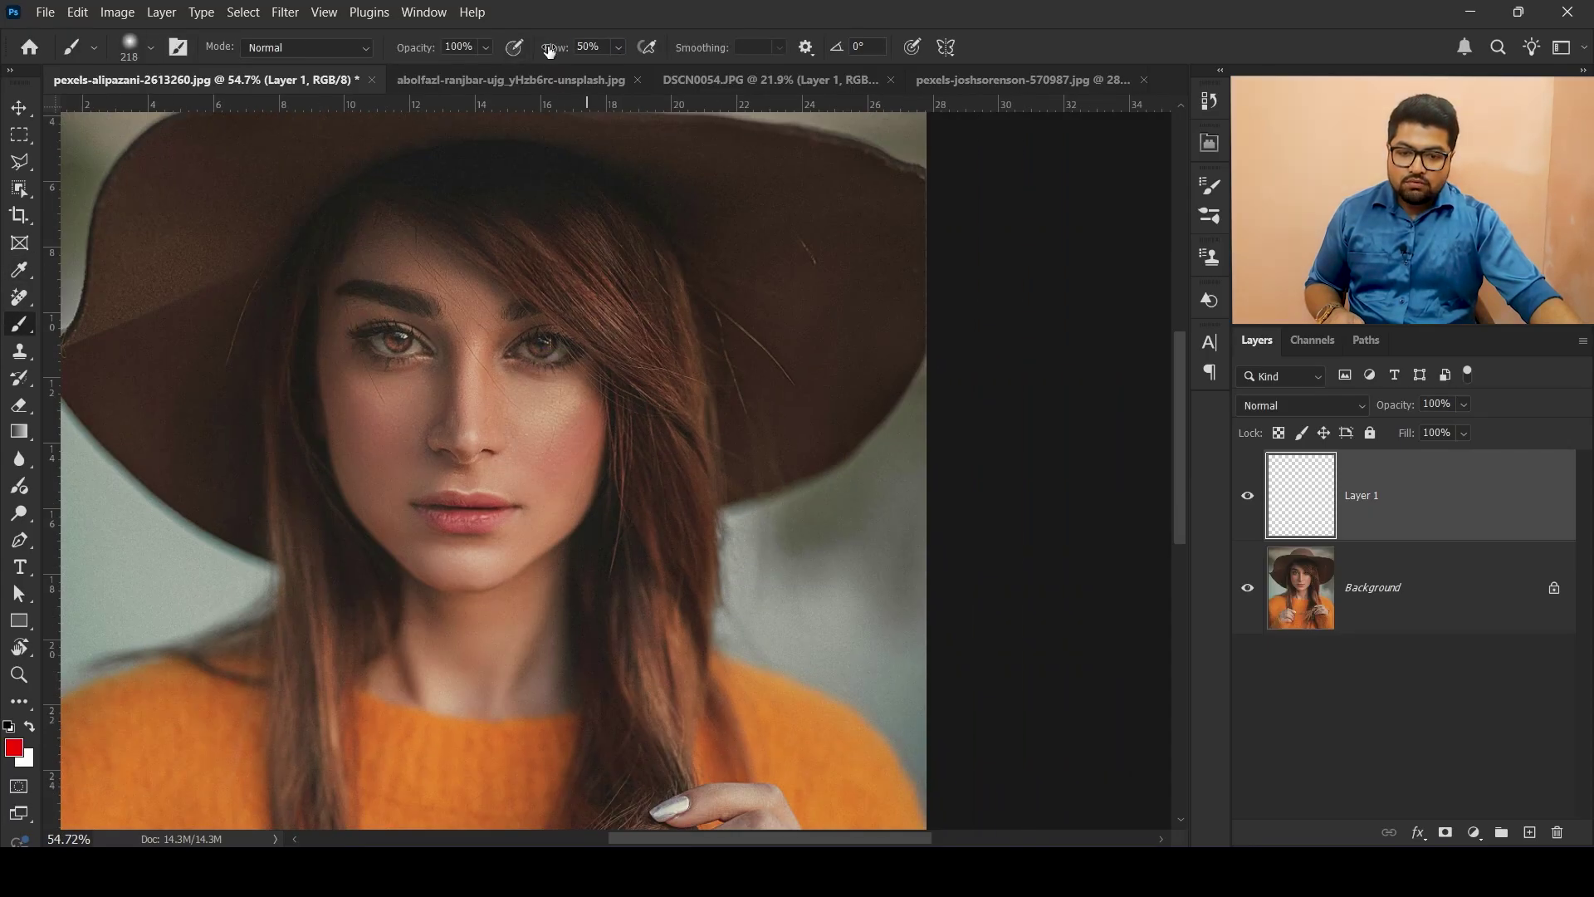
key("shift+0")
mouse_move(337, 236)
left_mouse_down()
mouse_move(295, 455)
mouse_move(291, 821)
mouse_move(537, 178)
mouse_move(682, 359)
mouse_move(690, 790)
mouse_move(637, 705)
mouse_move(515, 399)
left_mouse_up()
scroll(515, 398, "down", 3)
mouse_move(474, 594)
left_mouse_down()
mouse_move(757, 537)
mouse_move(865, 780)
left_mouse_up()
mouse_move(631, 697)
left_mouse_down()
mouse_move(334, 765)
mouse_move(814, 664)
left_mouse_up()
scroll(687, 551, "up", 3)
left_click_drag(718, 445, 625, 750)
Change the painted red layer's blend mode to Color.
left_click(1300, 406)
left_click(1270, 331)
left_click(1298, 407)
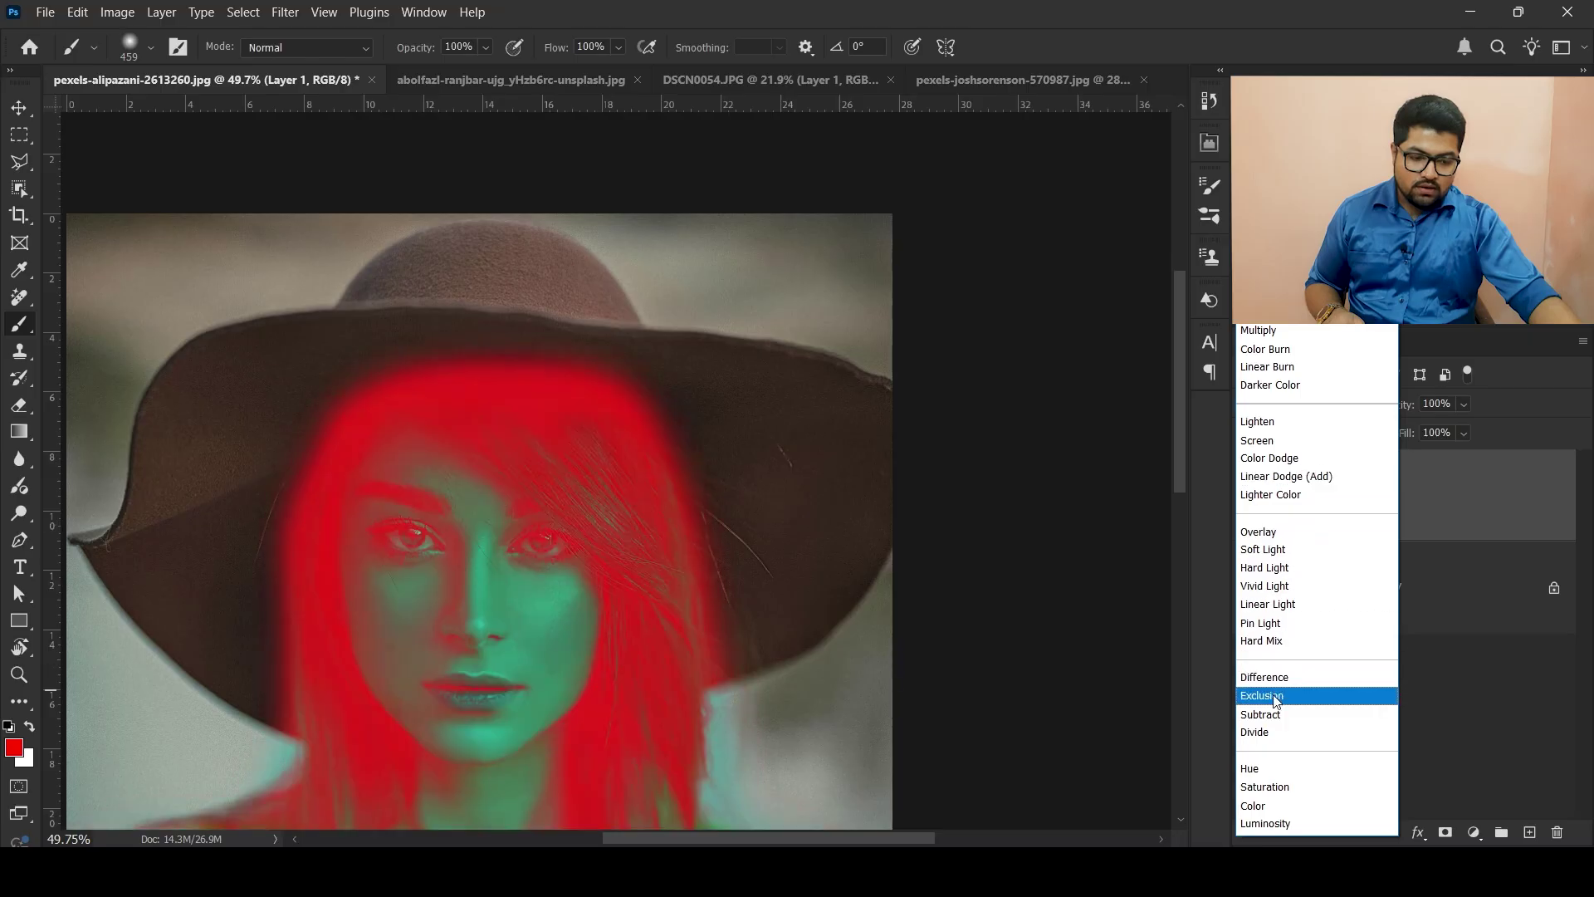
left_click(1263, 807)
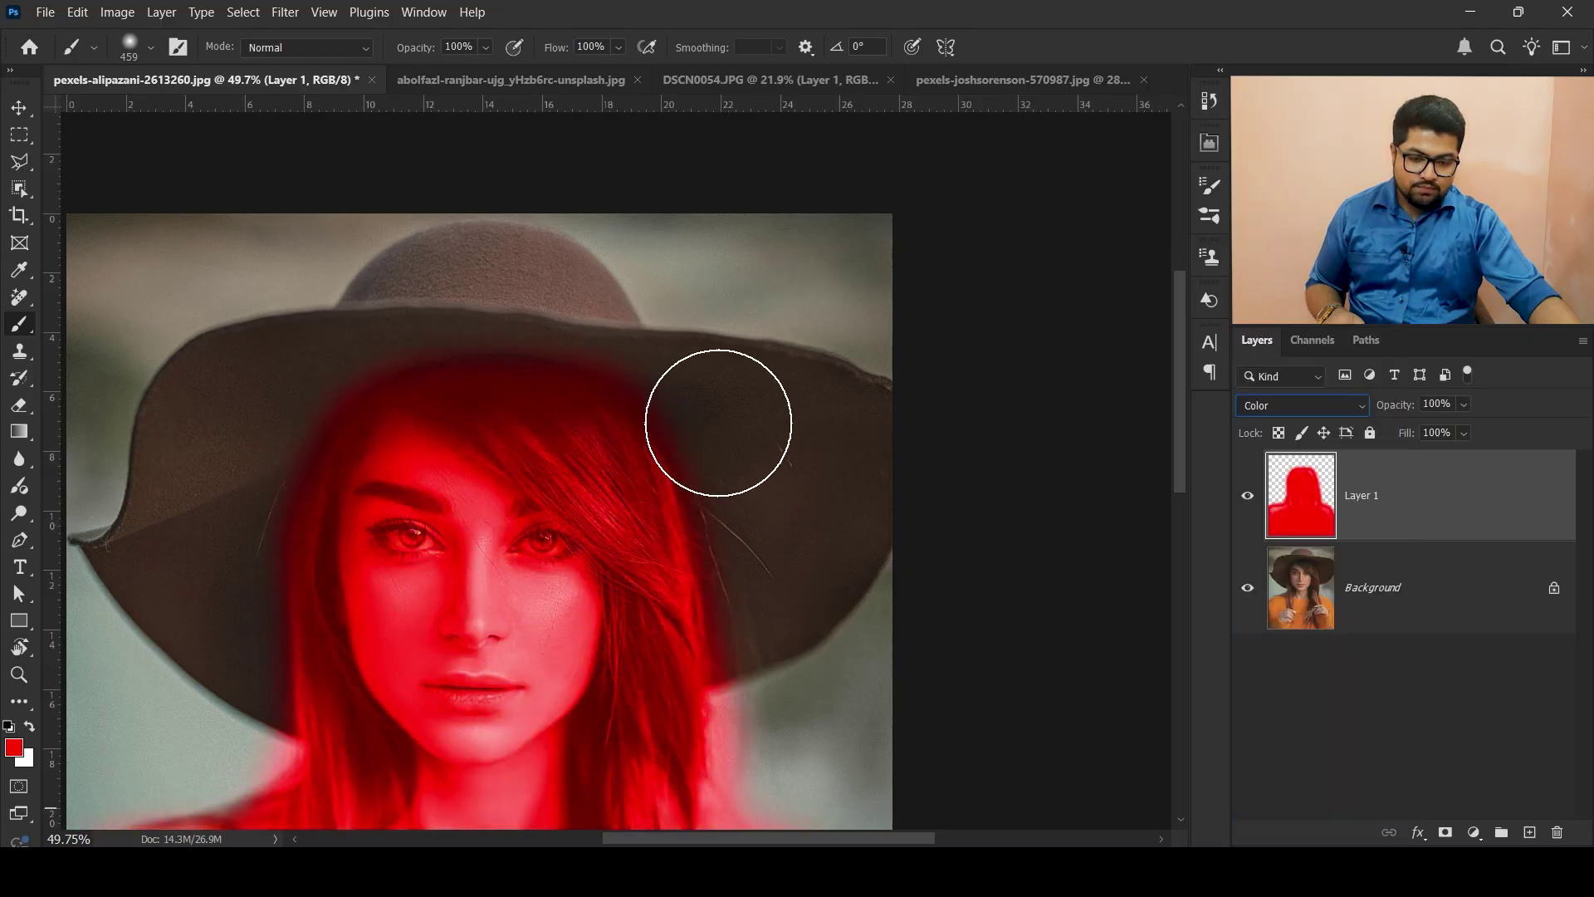
scroll(711, 374, "down", 3)
scroll(717, 363, "up", 1)
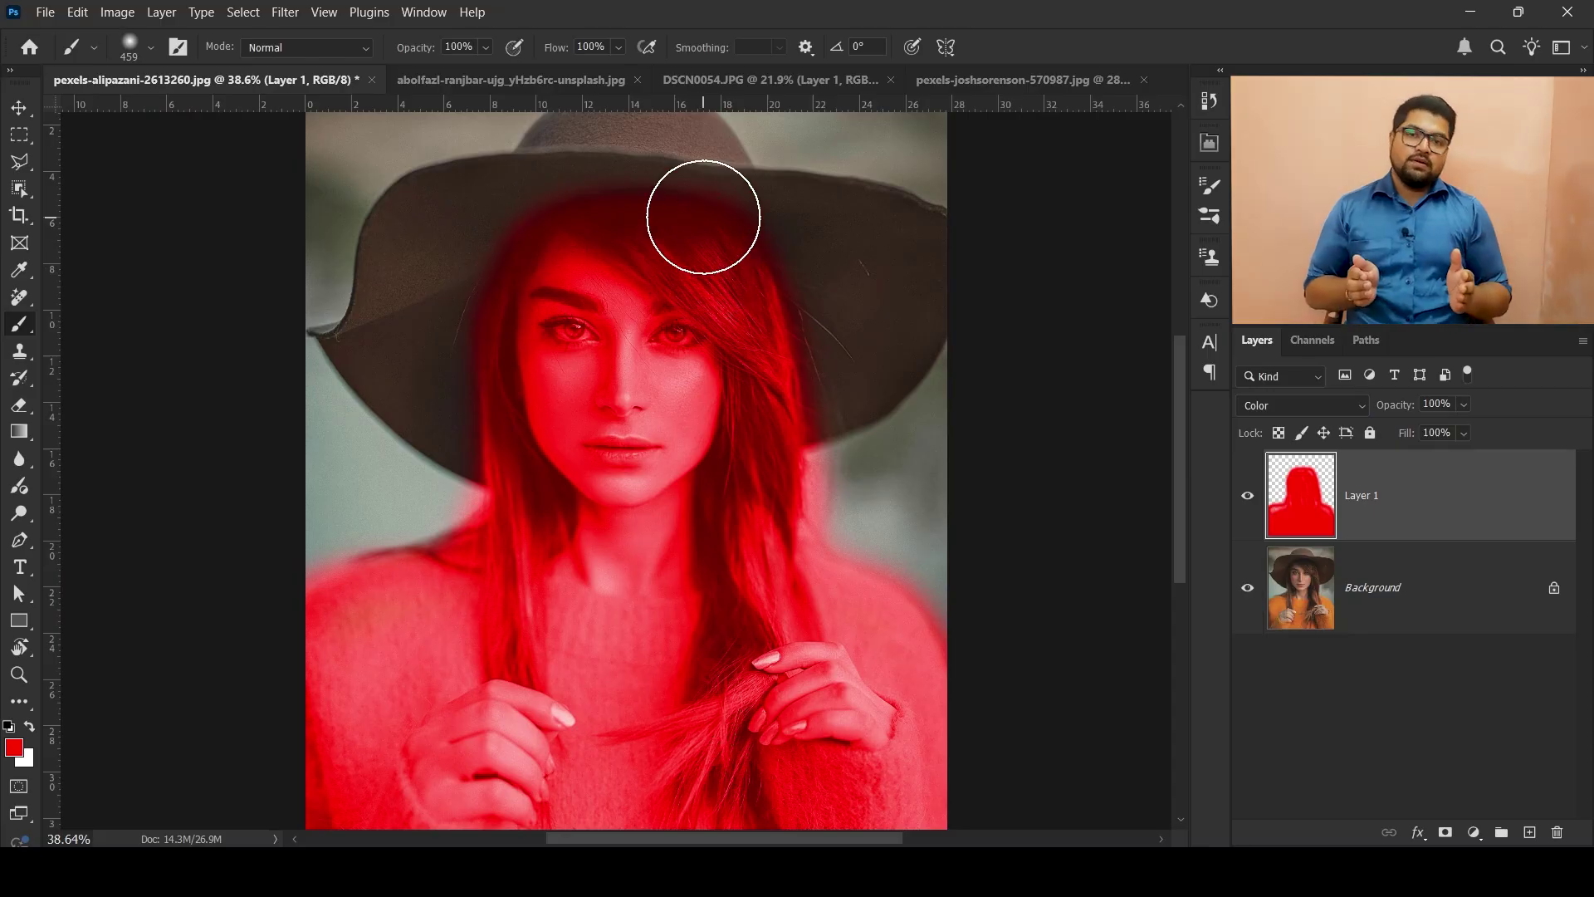
Hide the red layer and add a new empty layer directly above the Background.
scroll(649, 250, "up", 4)
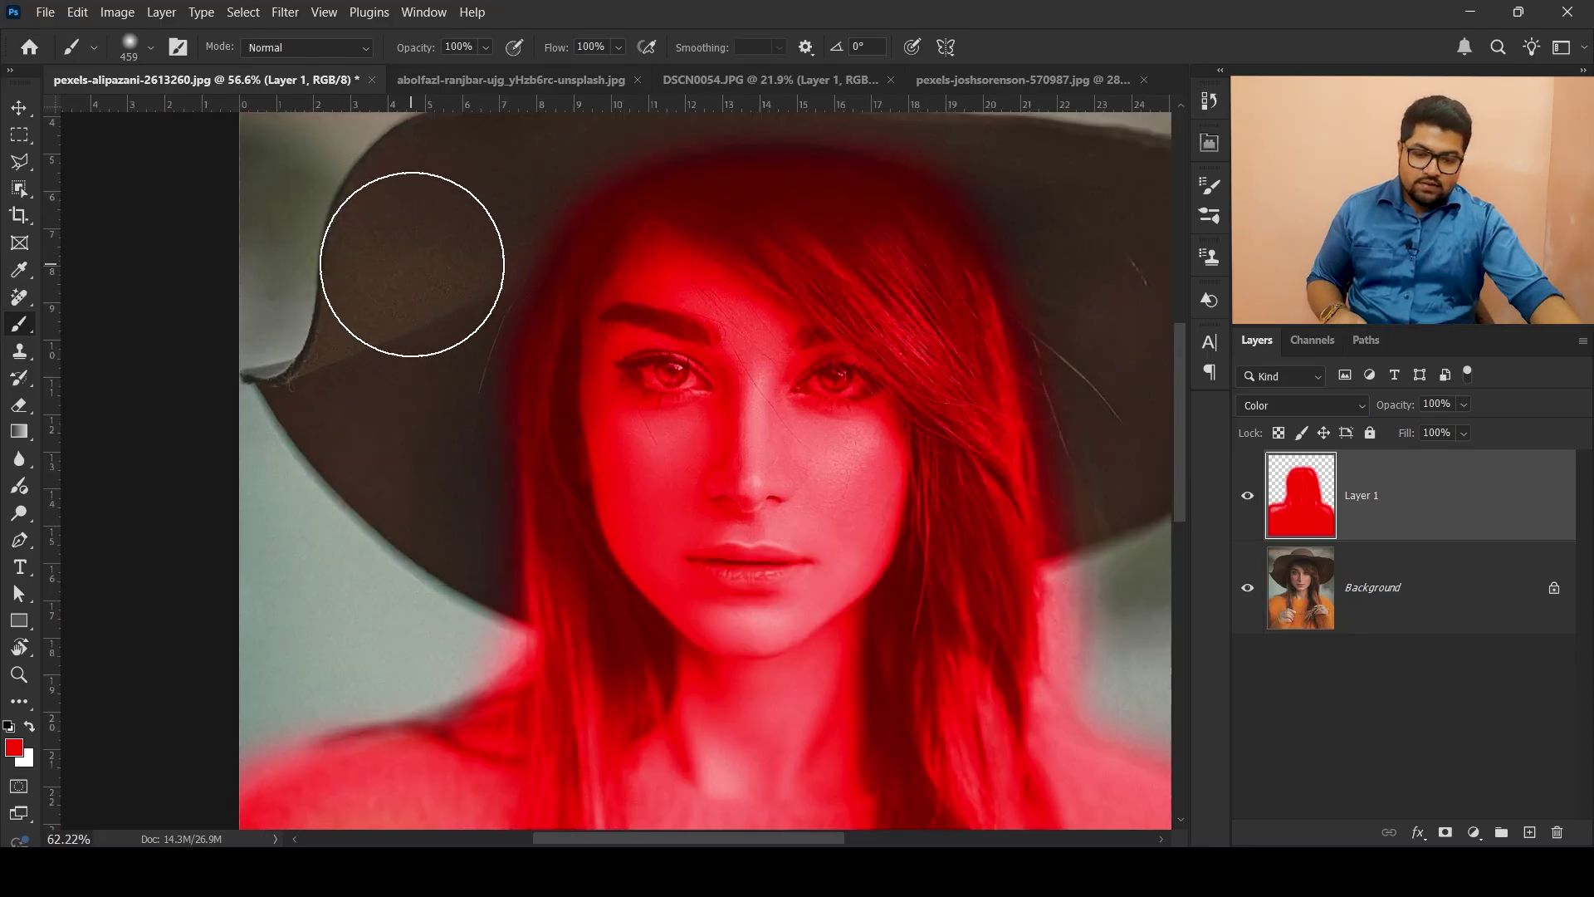
left_click_drag(626, 401, 3, 443)
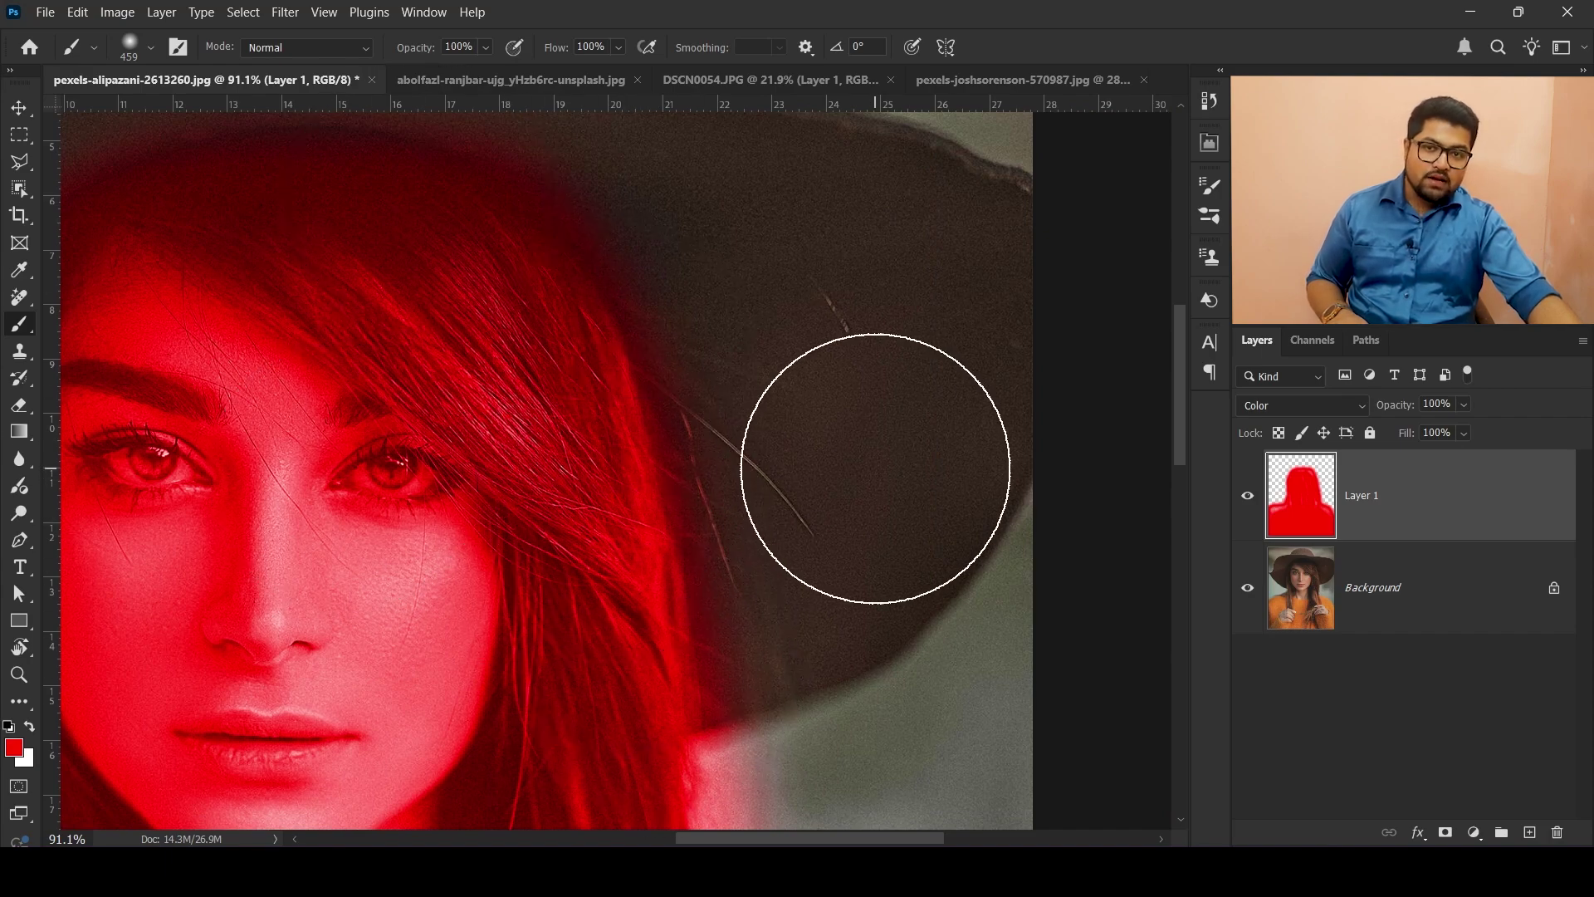
left_click(1248, 494)
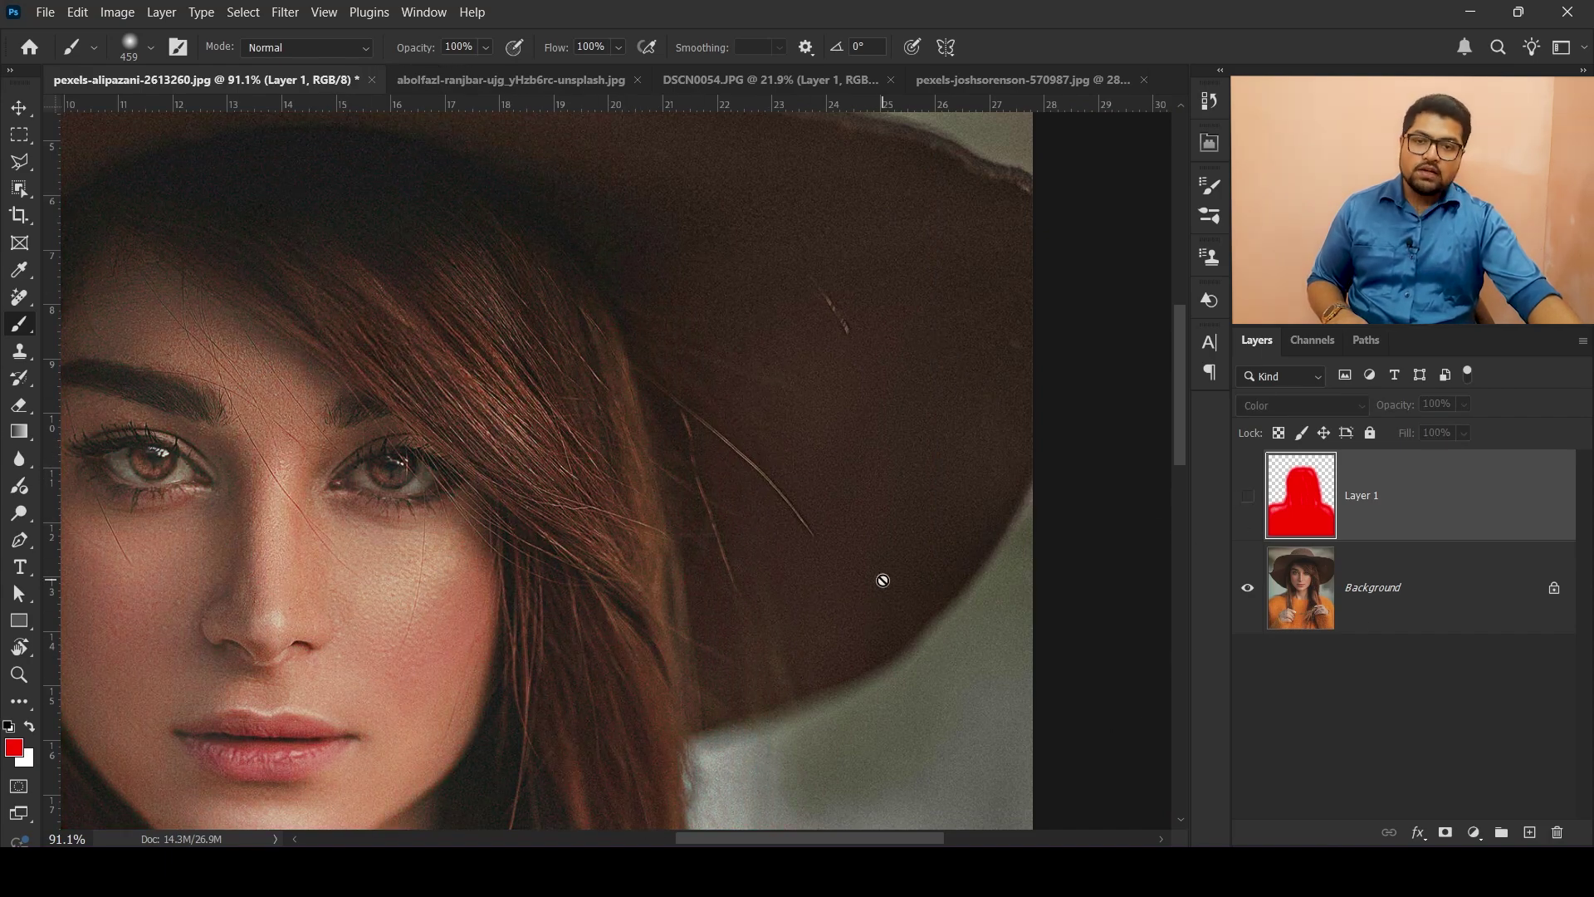
left_click(1531, 630)
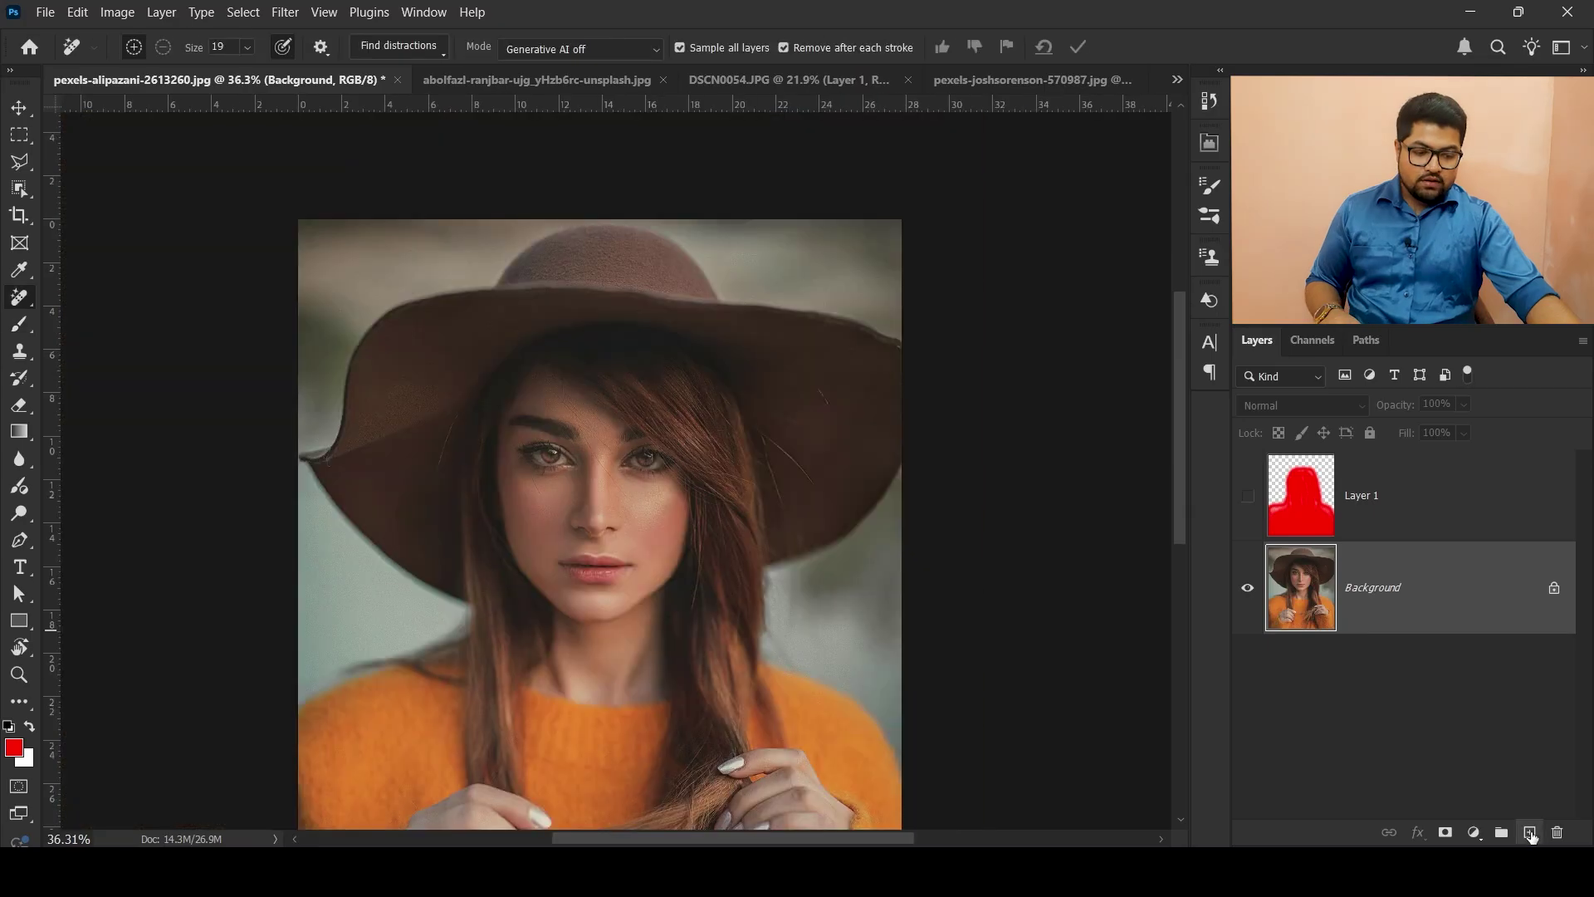
left_click(1530, 832)
Remove the short stray hair on the hat brim with the Remove tool at size 21.
scroll(783, 416, "up", 5)
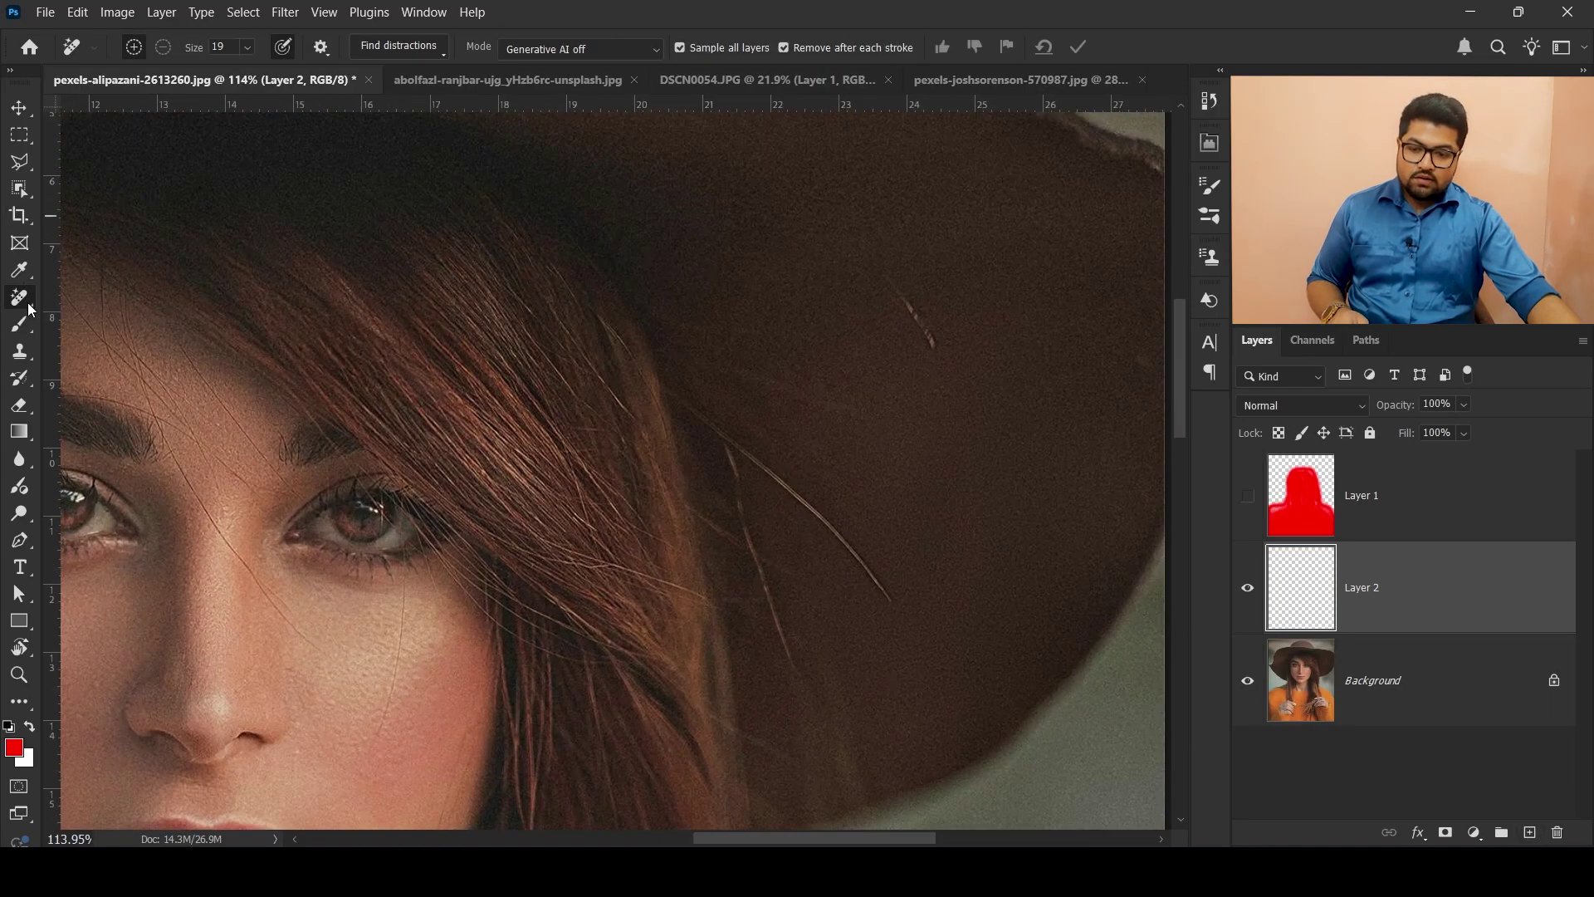
scroll(864, 455, "up", 4)
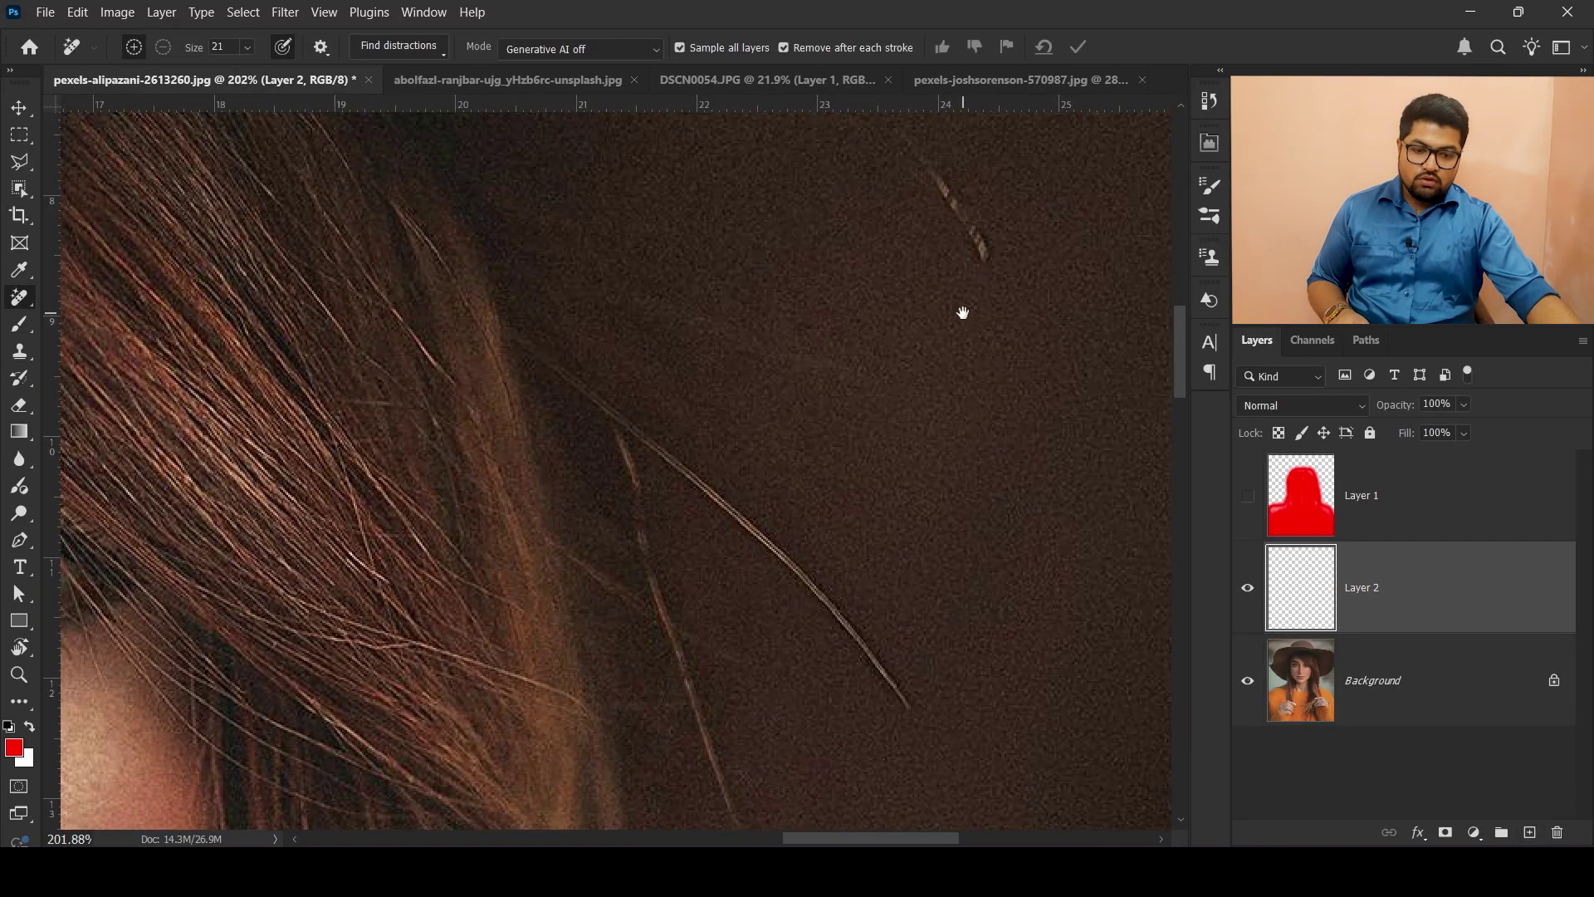
left_click_drag(961, 313, 866, 538)
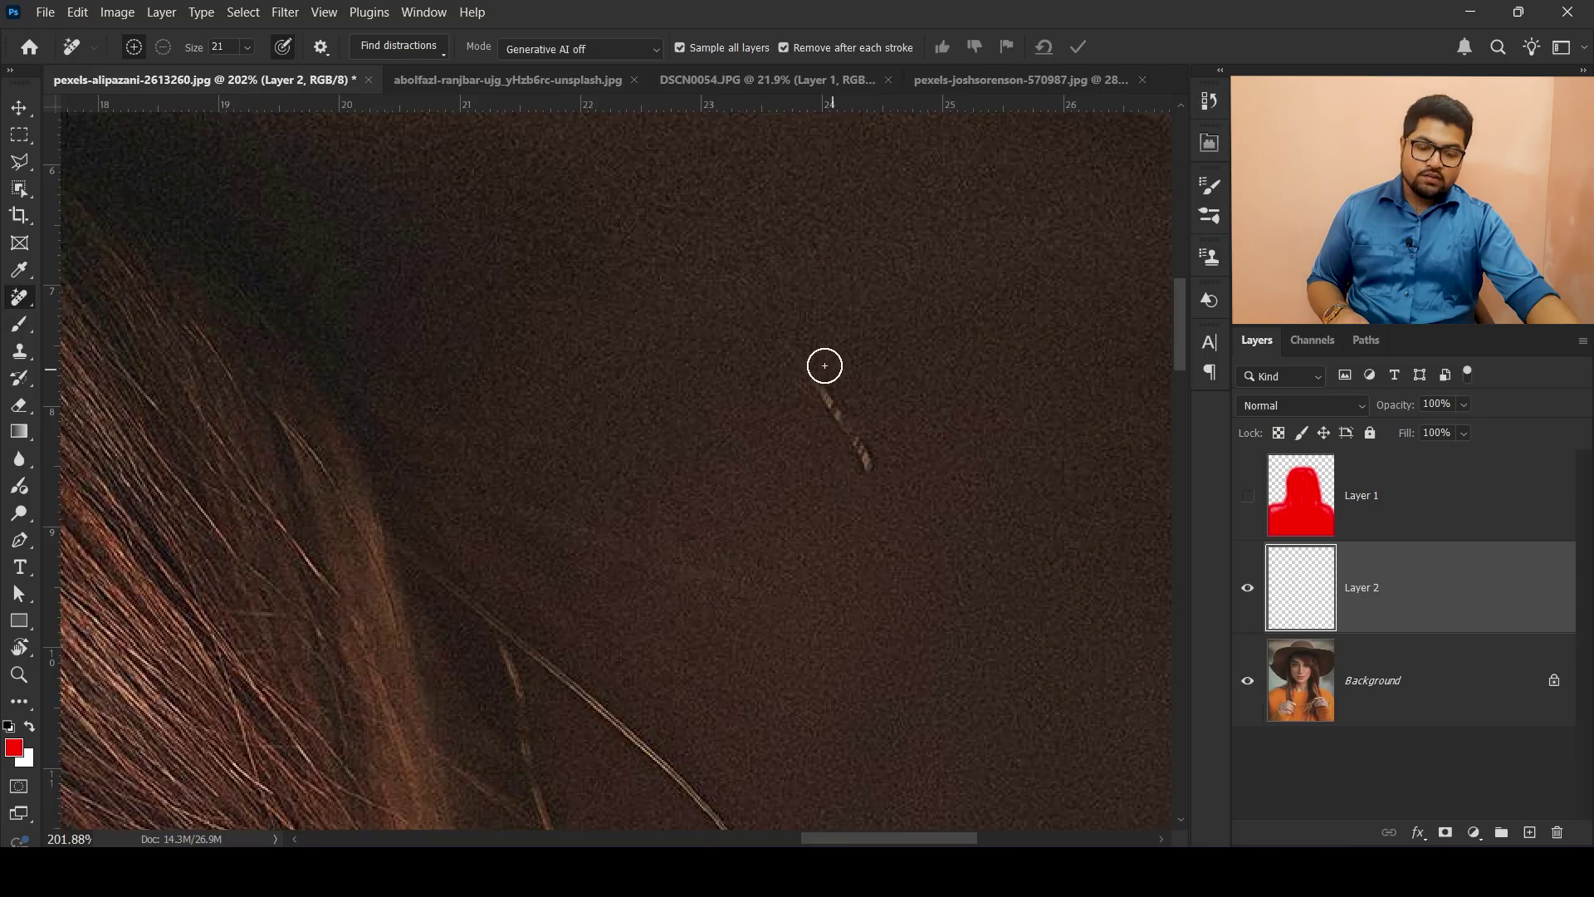
left_click_drag(776, 336, 872, 463)
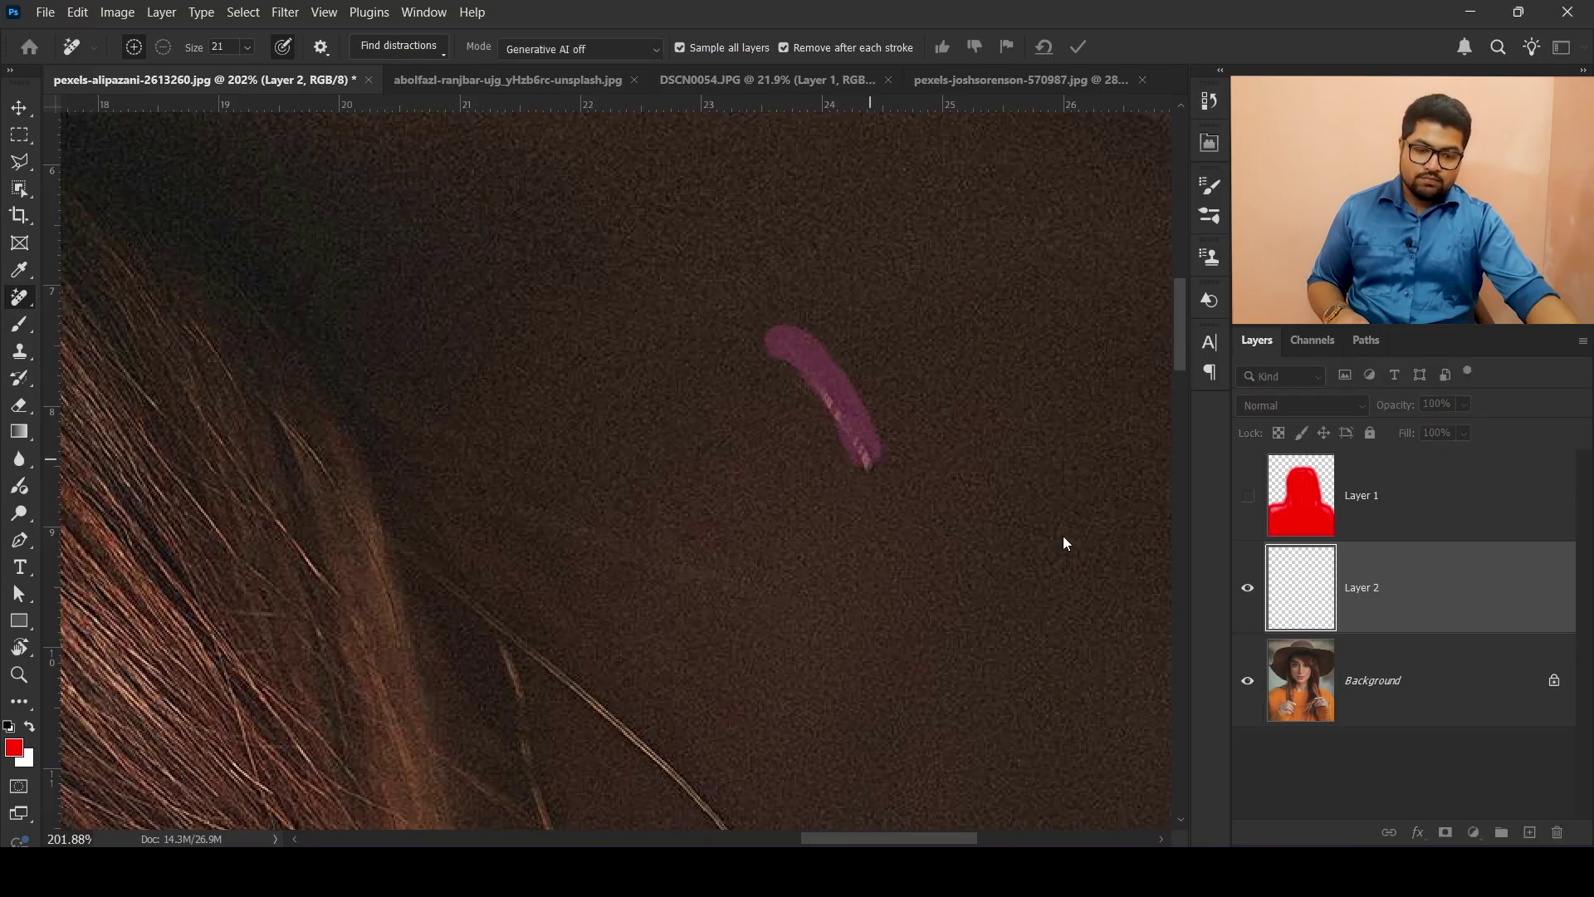
left_click_drag(783, 562, 775, 494)
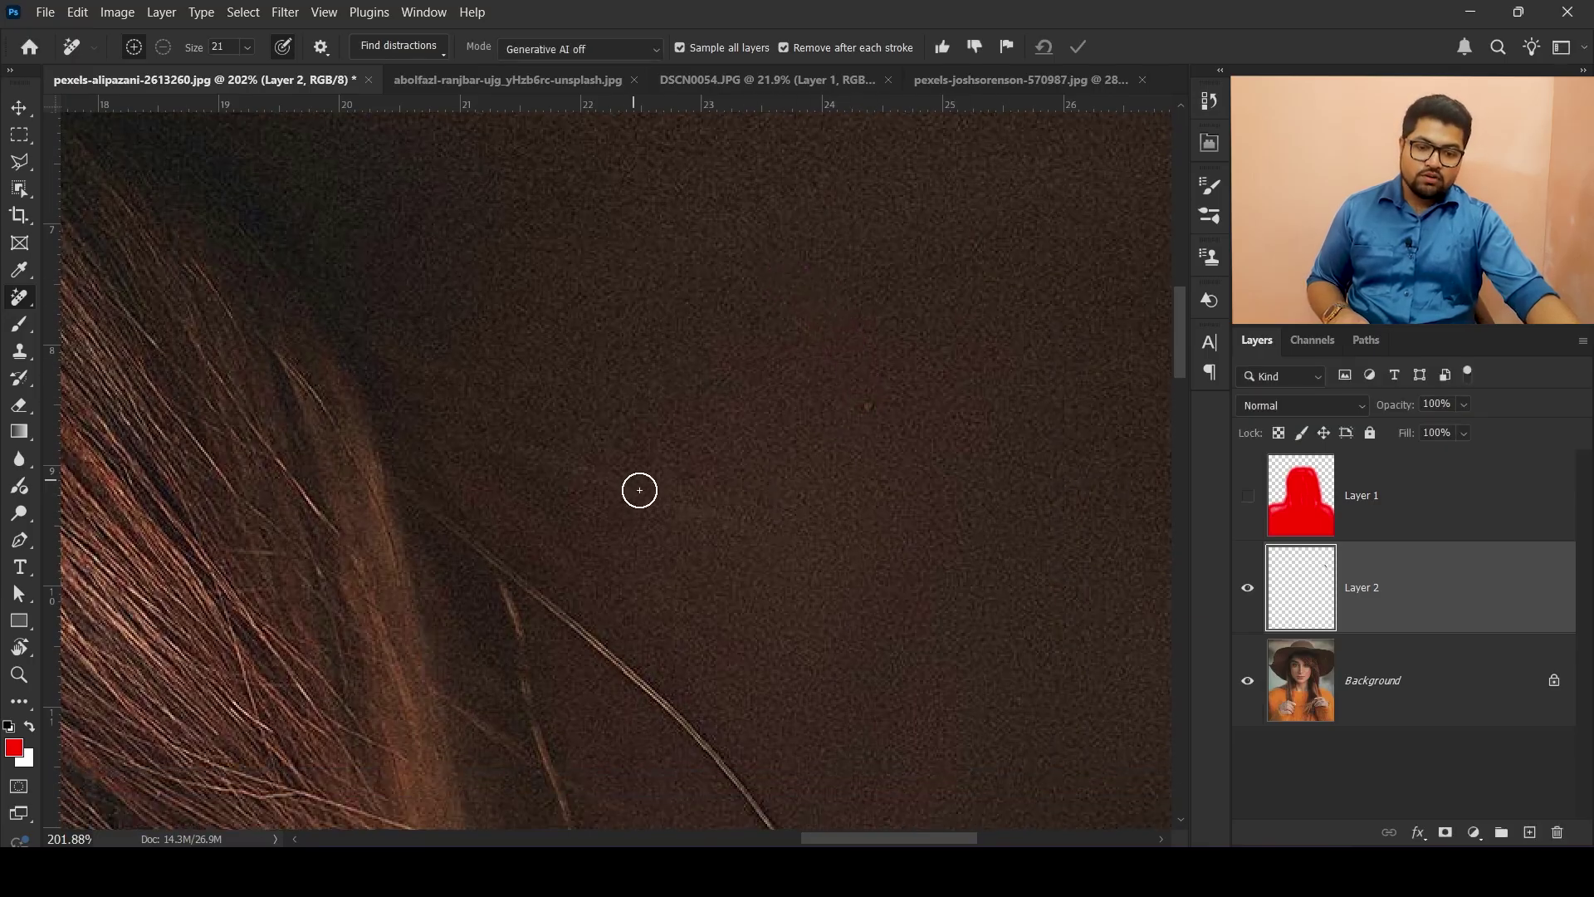
Remove the two long stray hairs hanging over the hat brim beside the woman's hair.
left_click_drag(816, 661, 820, 488)
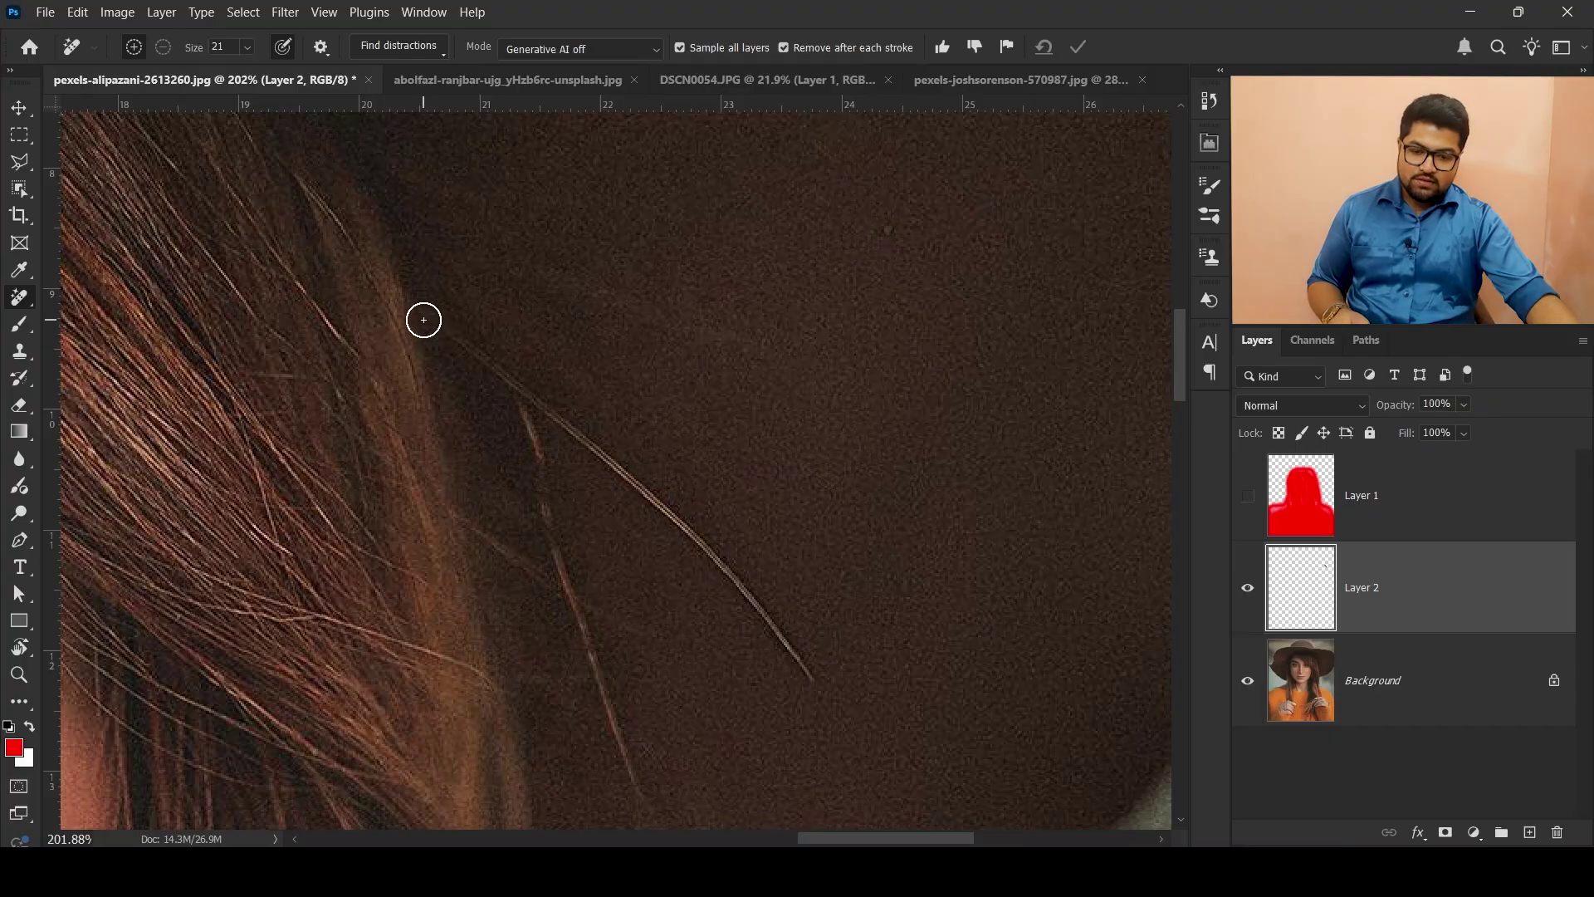
mouse_move(423, 319)
left_mouse_down()
mouse_move(711, 570)
mouse_move(818, 701)
left_mouse_up()
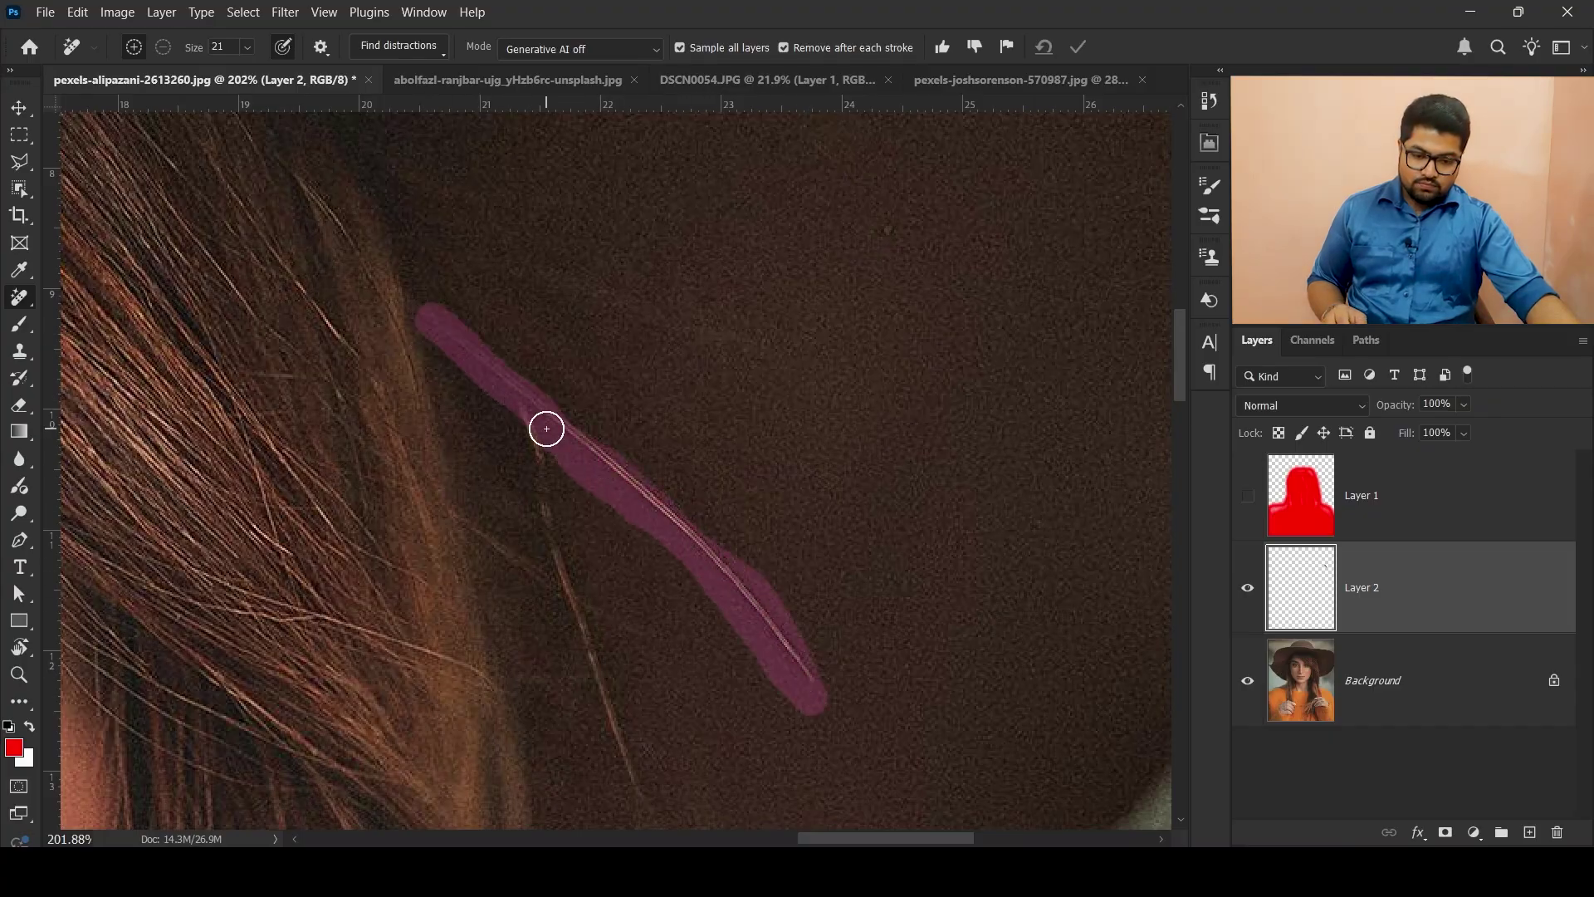
left_click_drag(655, 556, 723, 414)
mouse_move(606, 278)
left_mouse_down()
mouse_move(683, 594)
mouse_move(722, 672)
left_mouse_up()
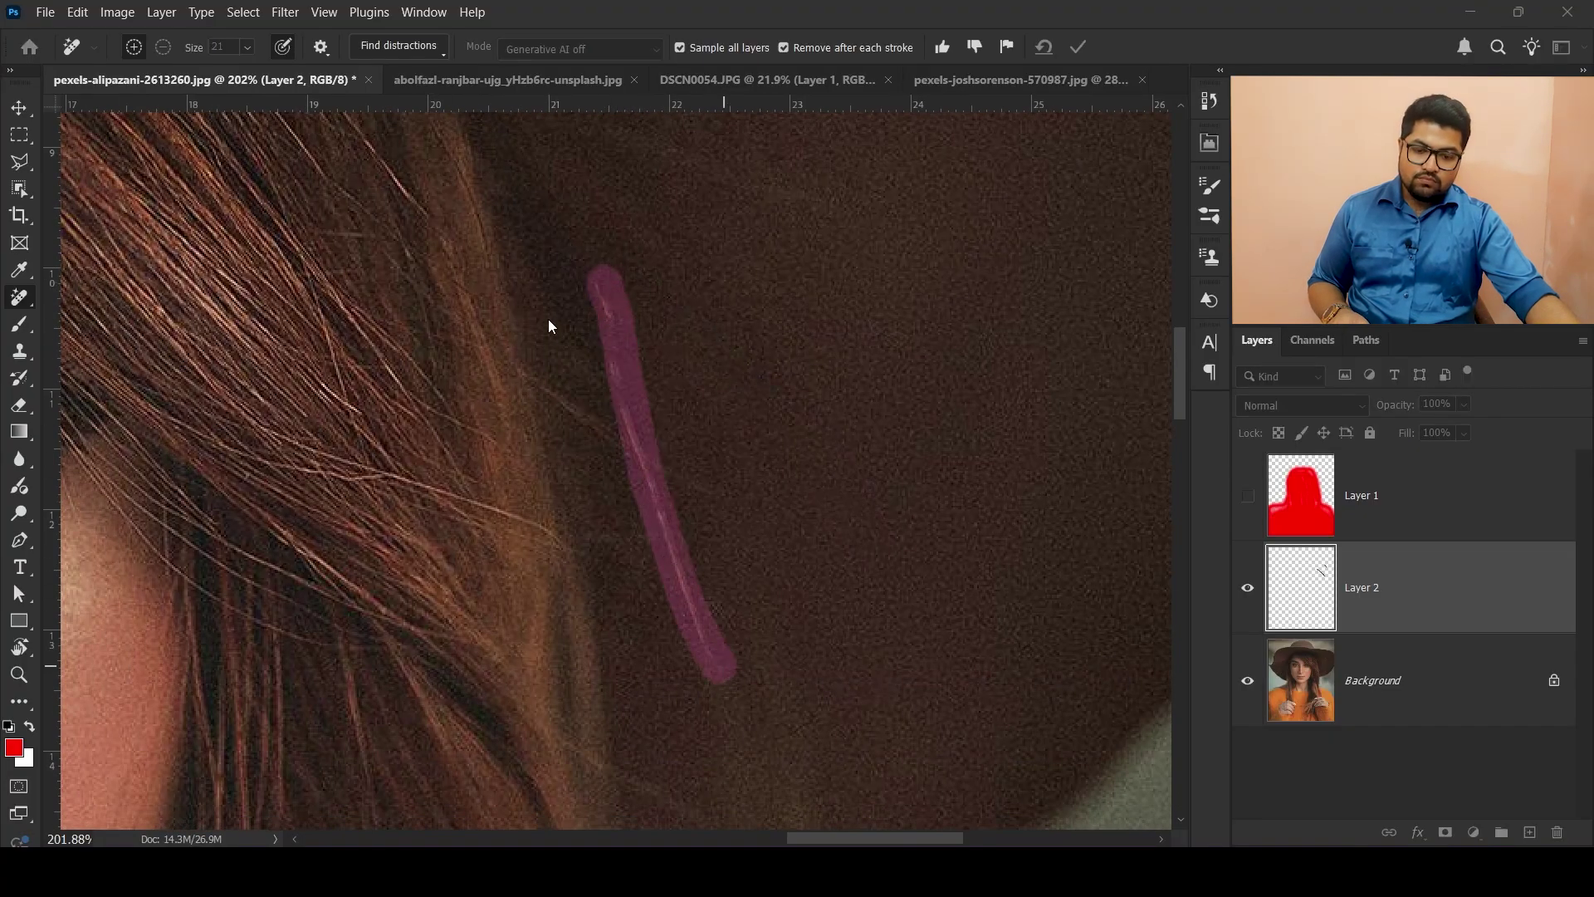
Remove diagonal stray hairs crossing the forehead between the eyebrows with the Remove tool at size 14.
mouse_move(854, 462)
left_mouse_down()
mouse_move(847, 107)
mouse_move(1217, 399)
left_mouse_up()
scroll(1003, 576, "down", 2)
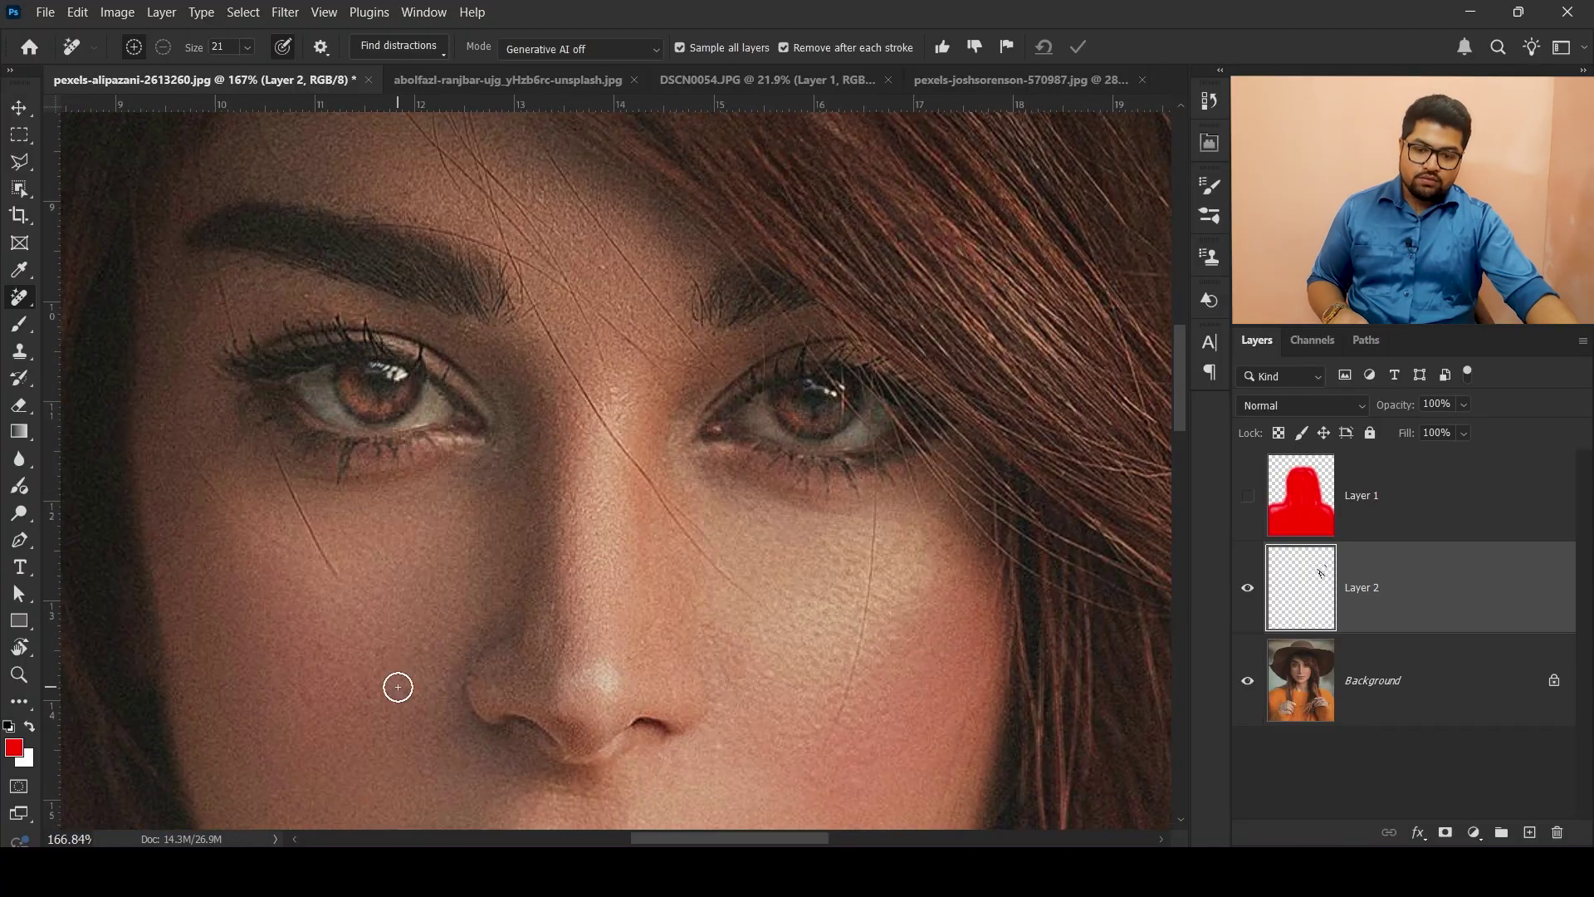
scroll(473, 459, "up", 2)
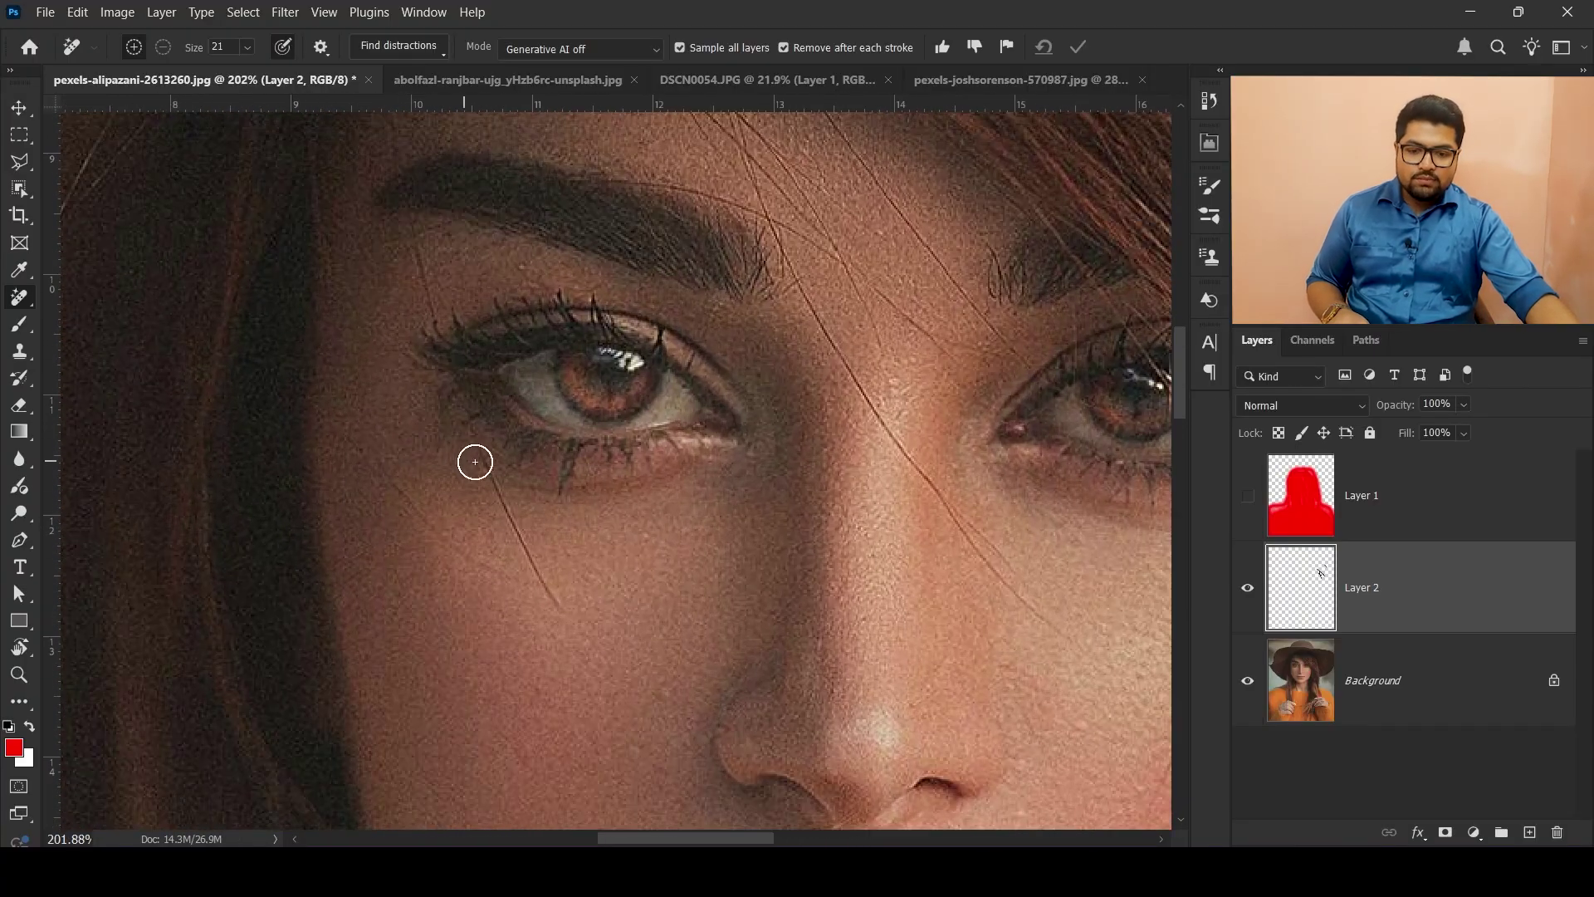
right_click(554, 481, "alt")
scroll(686, 278, "up", 2)
mouse_move(687, 277)
left_mouse_down()
mouse_move(826, 588)
mouse_move(647, 571)
left_mouse_up()
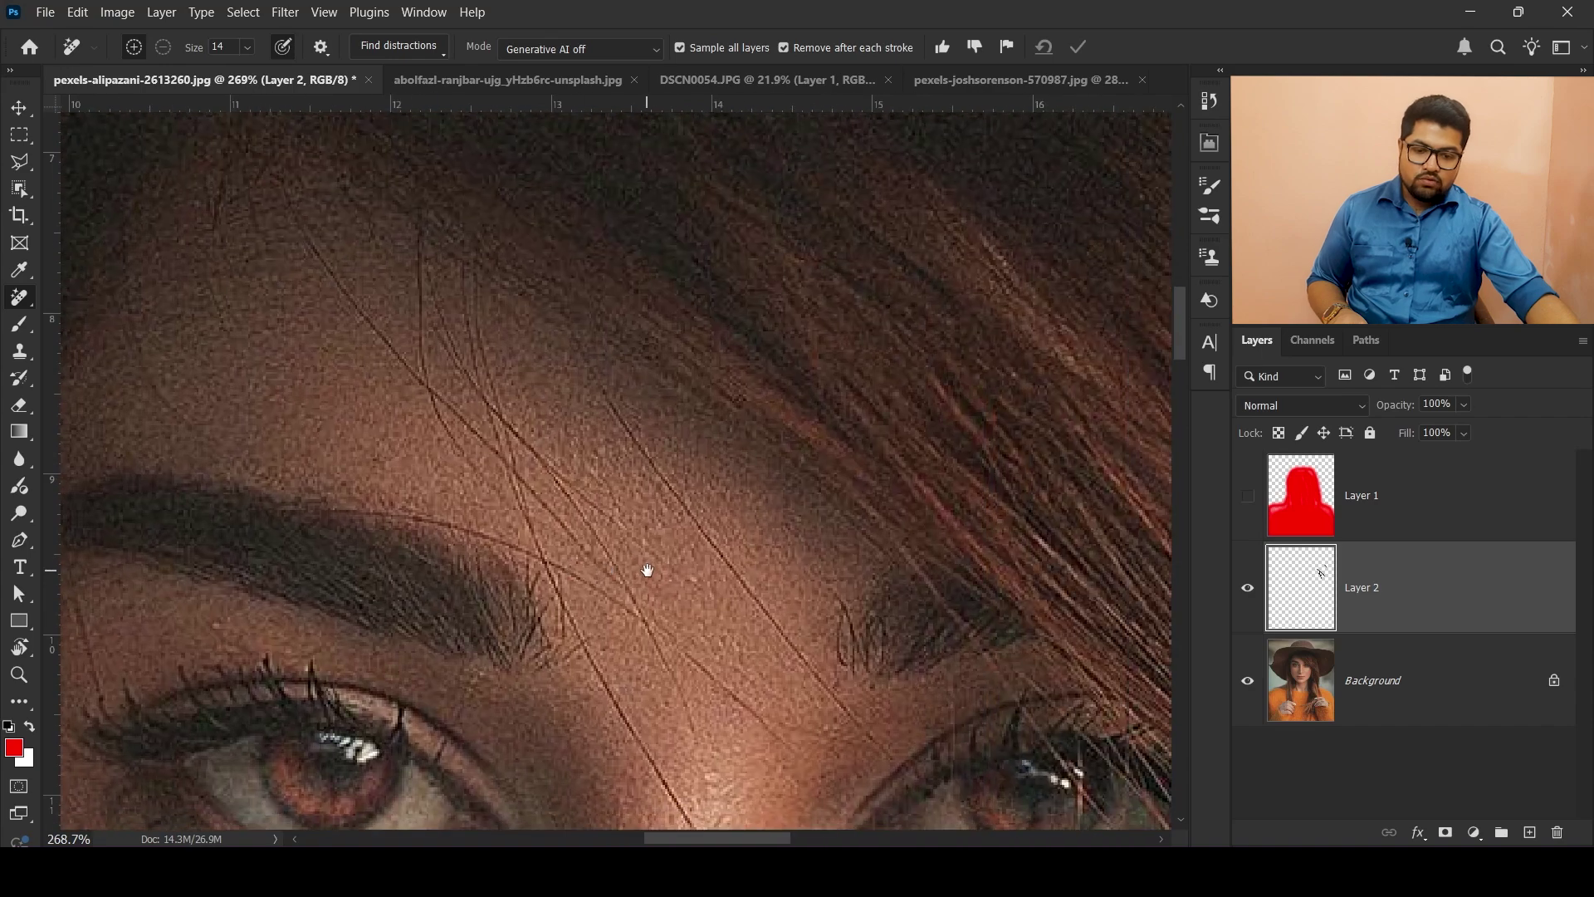
left_click_drag(578, 345, 648, 477)
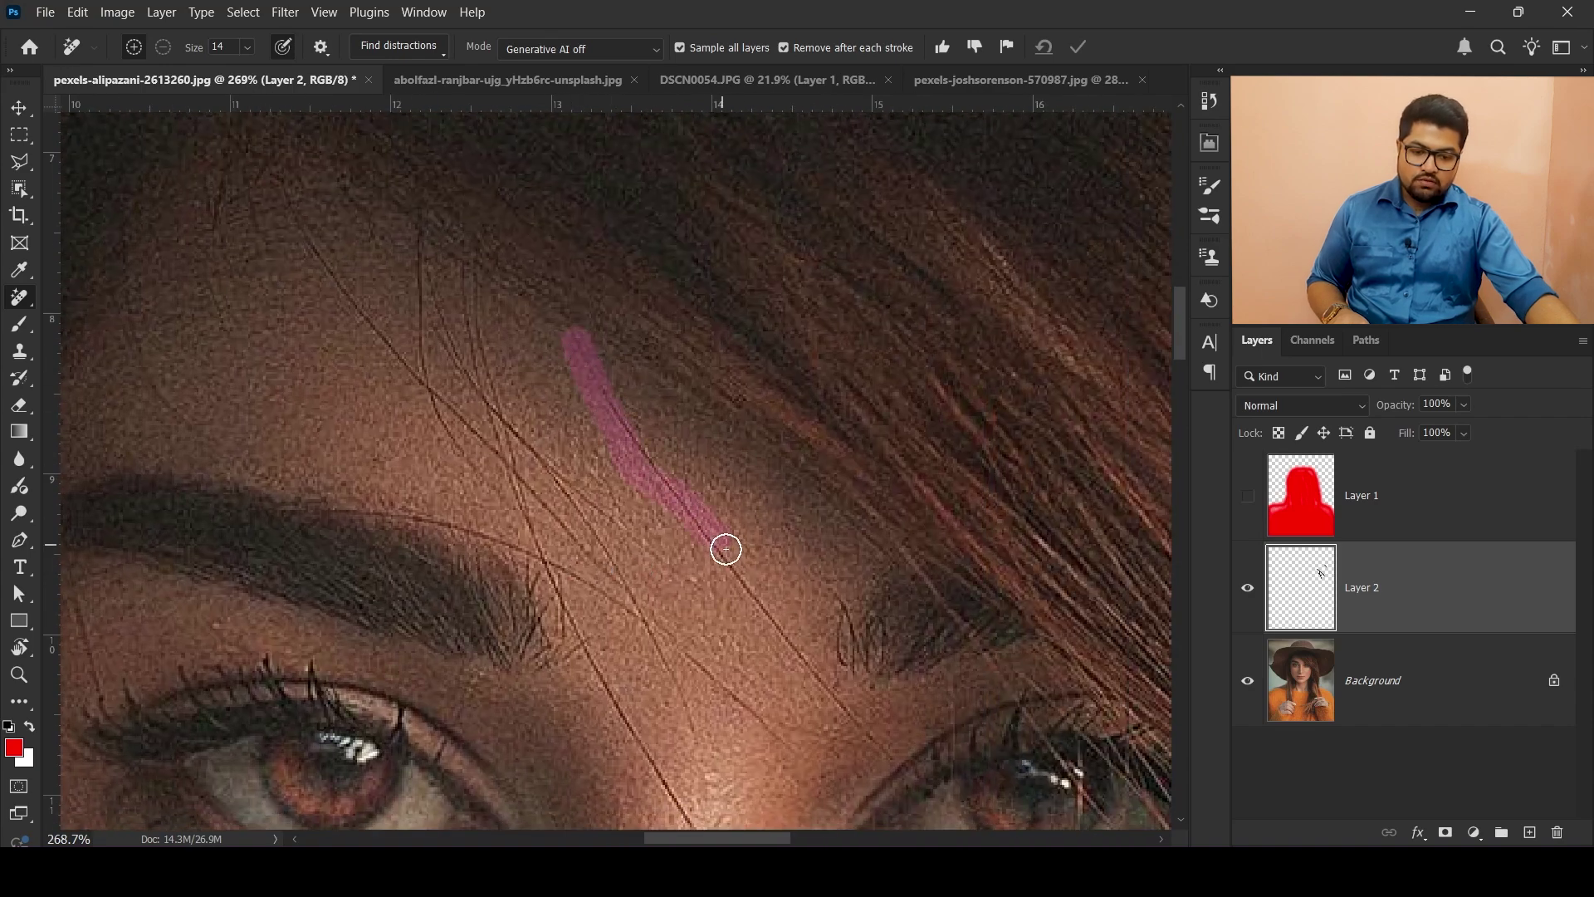
left_click_drag(880, 748, 880, 748)
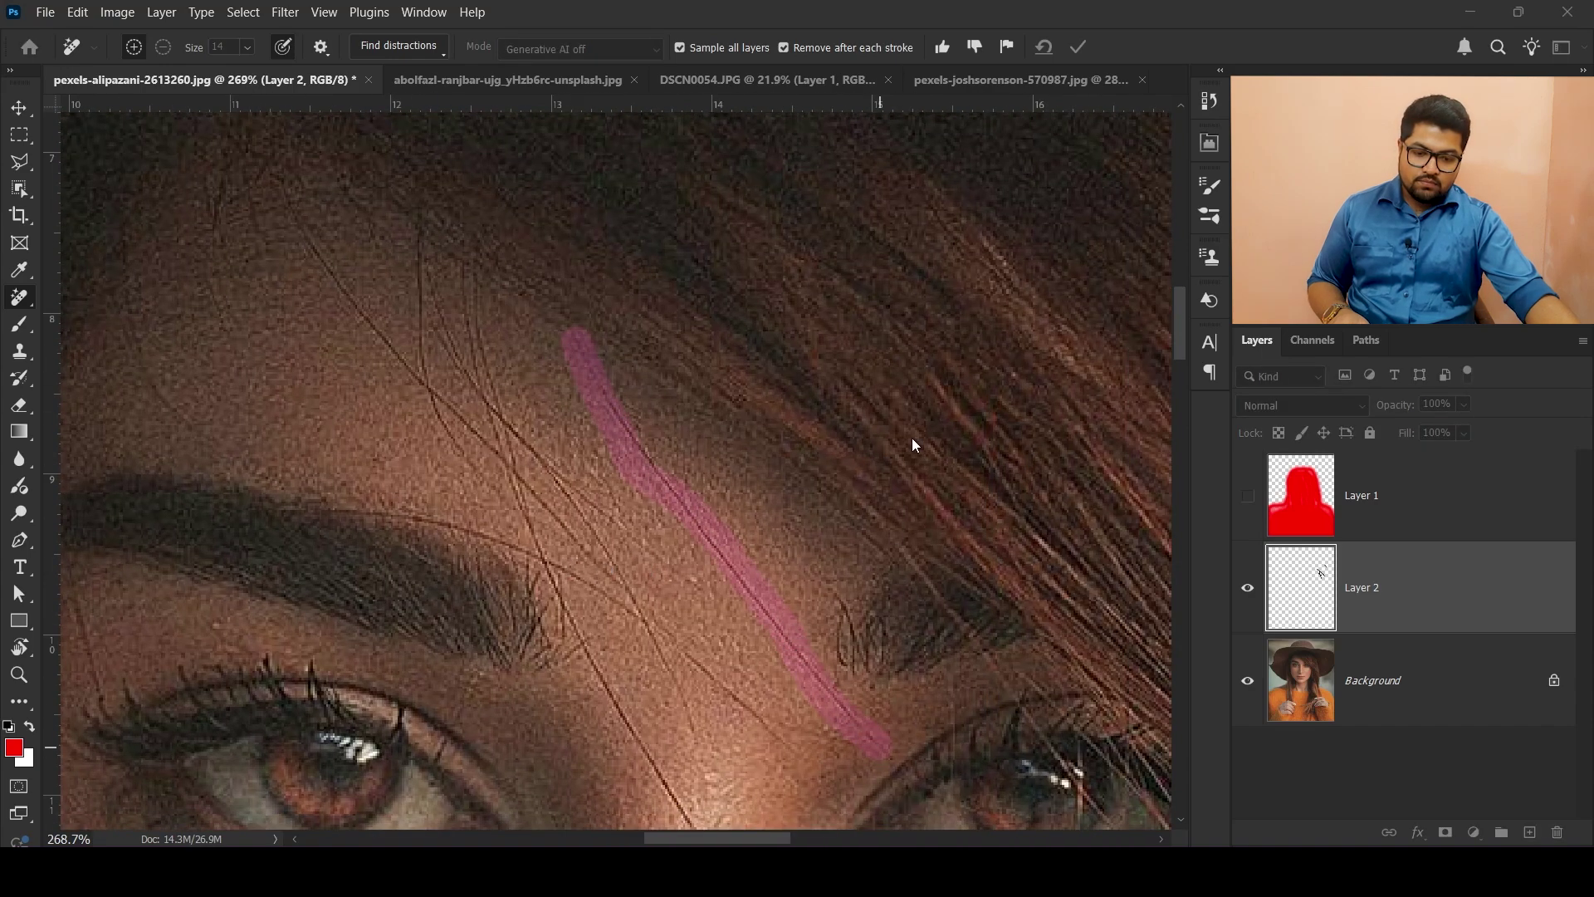
mouse_move(818, 357)
left_mouse_down()
mouse_move(989, 232)
mouse_move(549, 404)
mouse_move(549, 449)
left_mouse_up()
mouse_move(490, 266)
left_mouse_down()
mouse_move(510, 354)
mouse_move(624, 498)
left_mouse_up()
Try to remove the stray hair from the eyebrow's outer end to the cheek in one stroke across the lashes.
left_click_drag(741, 438, 797, 106)
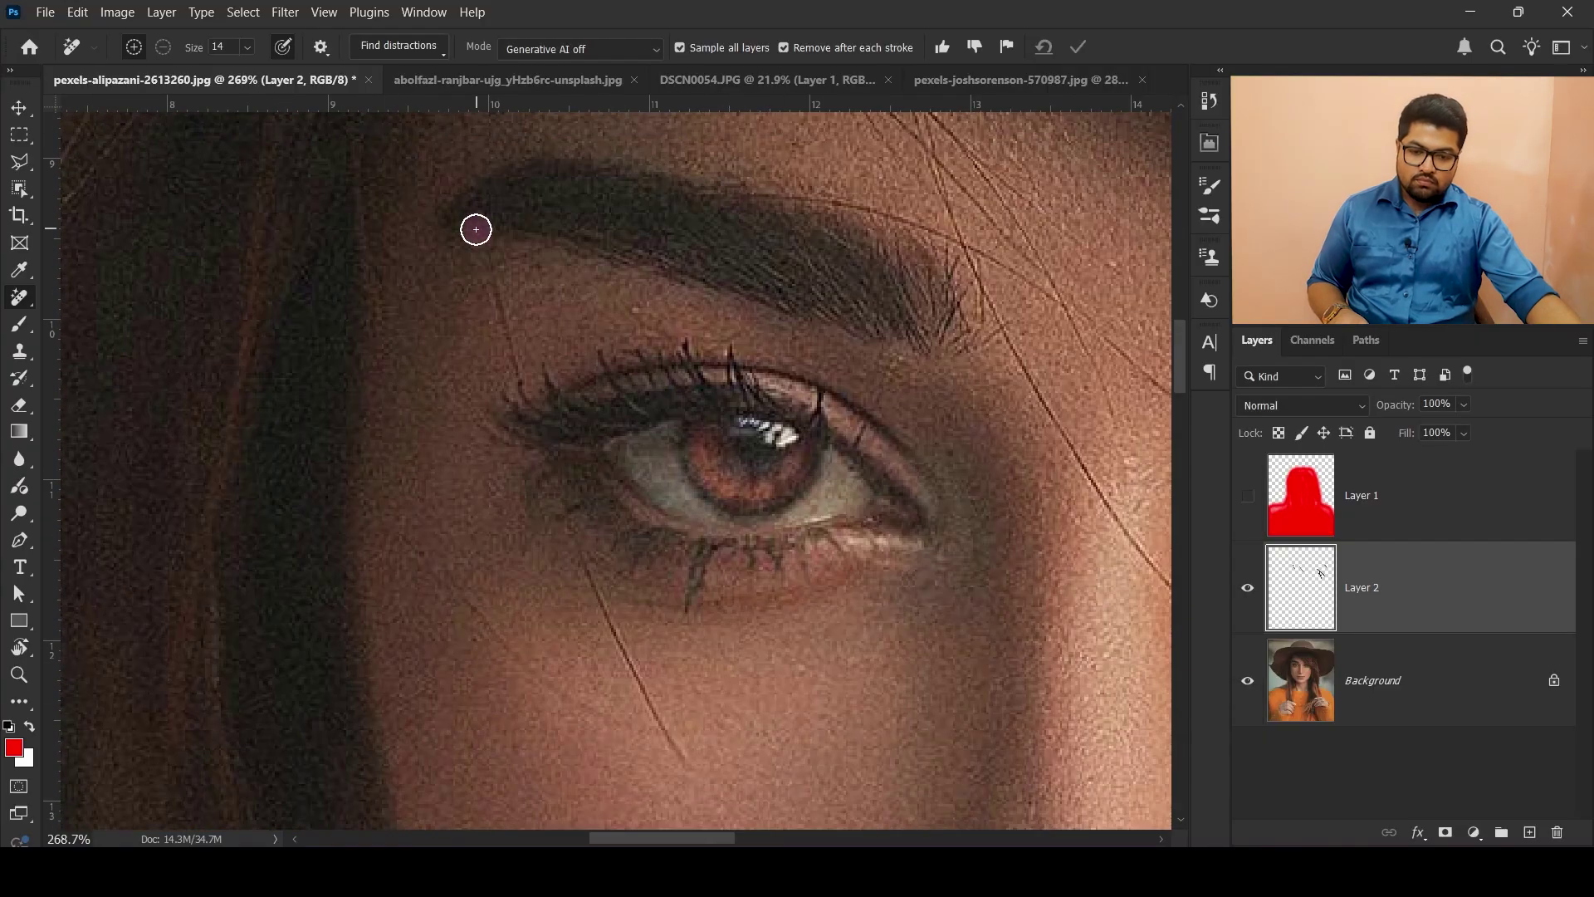
mouse_move(475, 224)
left_mouse_down()
mouse_move(564, 536)
mouse_move(672, 707)
mouse_move(634, 682)
mouse_move(682, 757)
left_mouse_up()
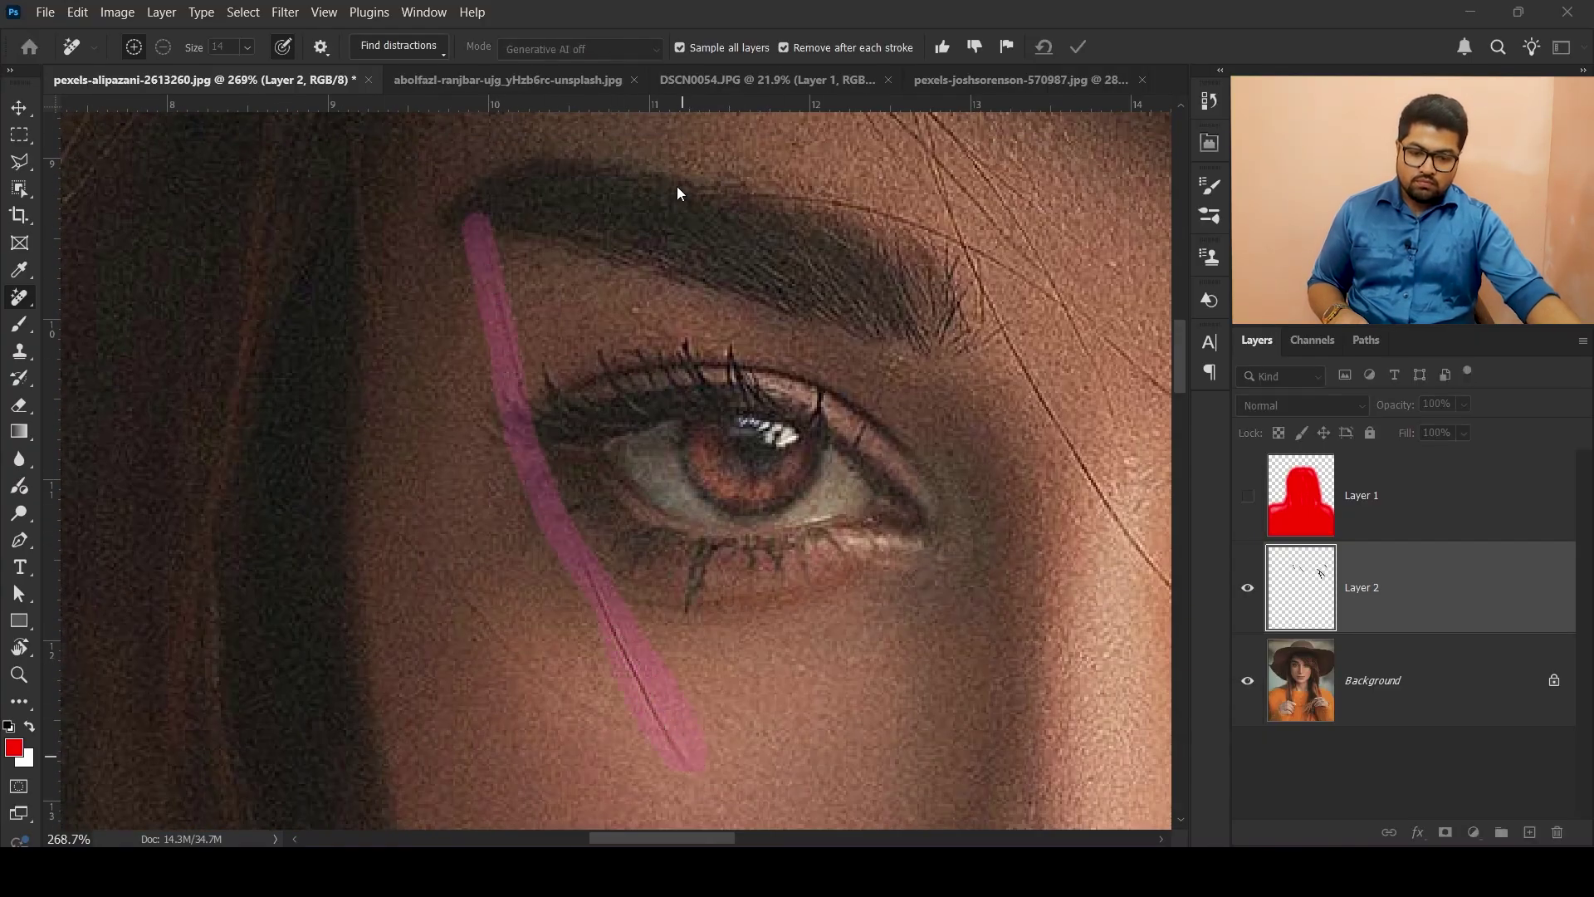
scroll(623, 230, "down", 1)
left_click_drag(625, 238, 596, 153)
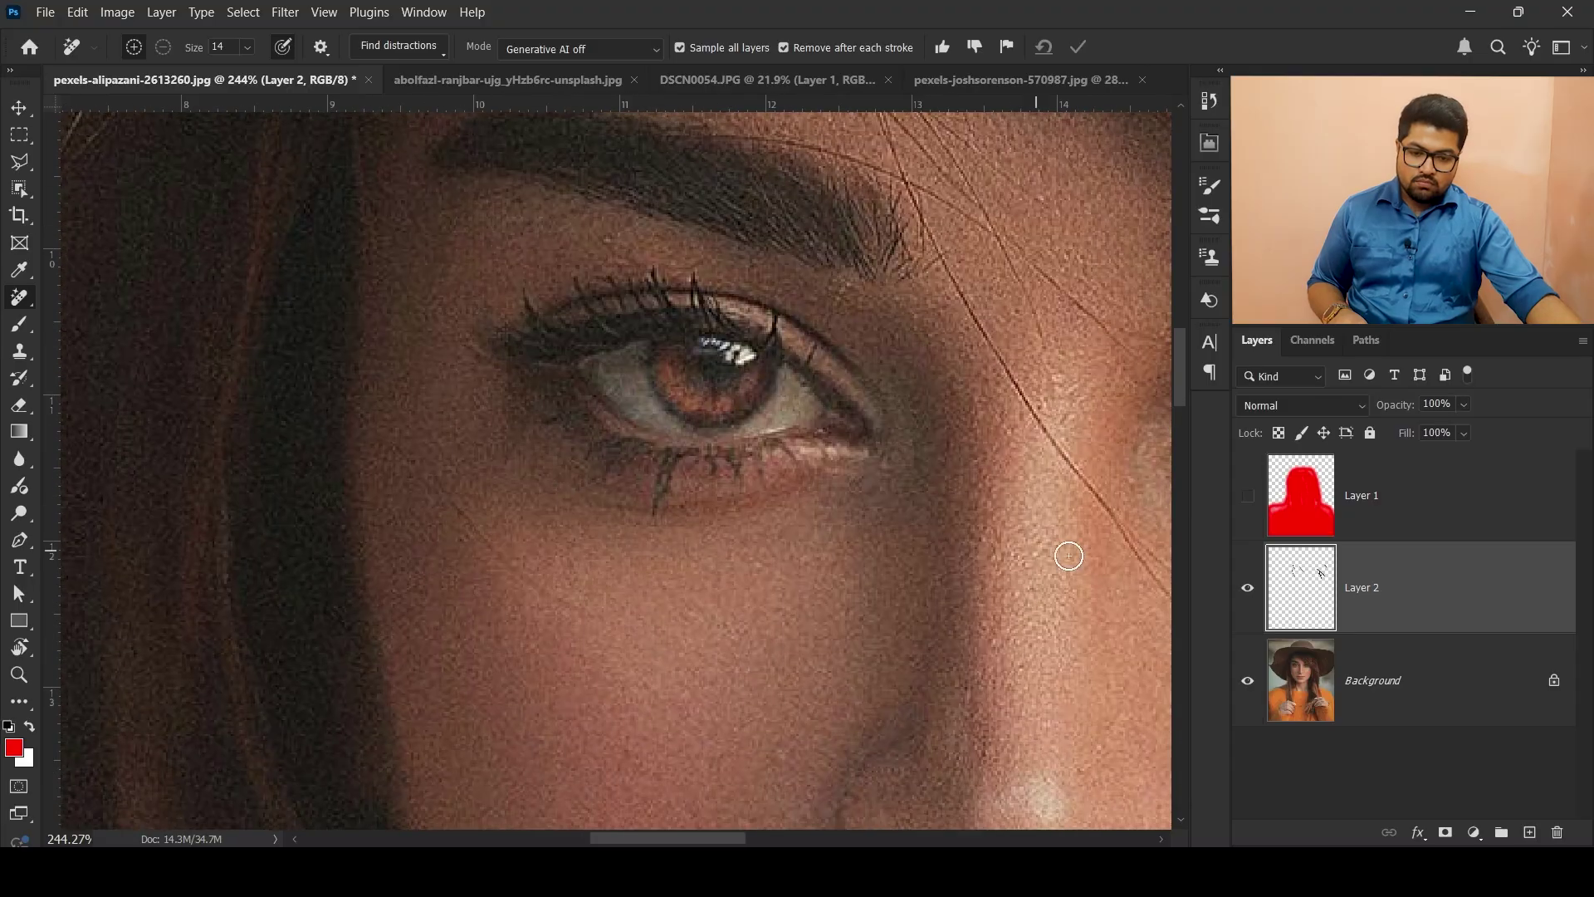
Compare the retouched eye area with the original by toggling the visibility of Layer 2.
left_click(1246, 587)
left_click(1246, 588)
left_click(1246, 588)
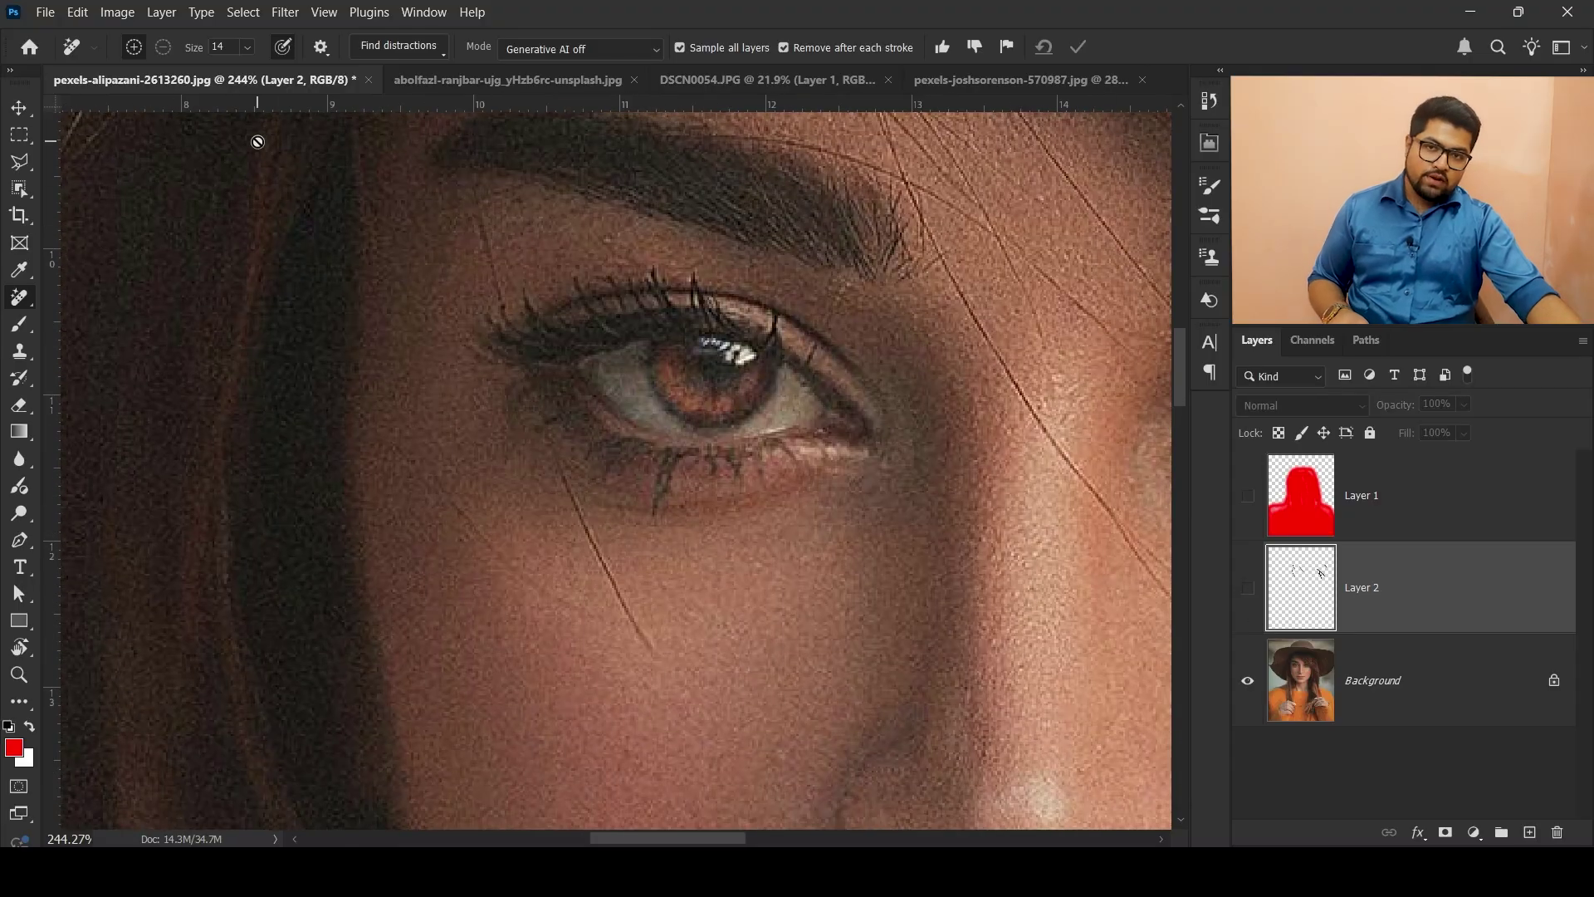
left_click(1247, 588)
scroll(523, 253, "up", 1)
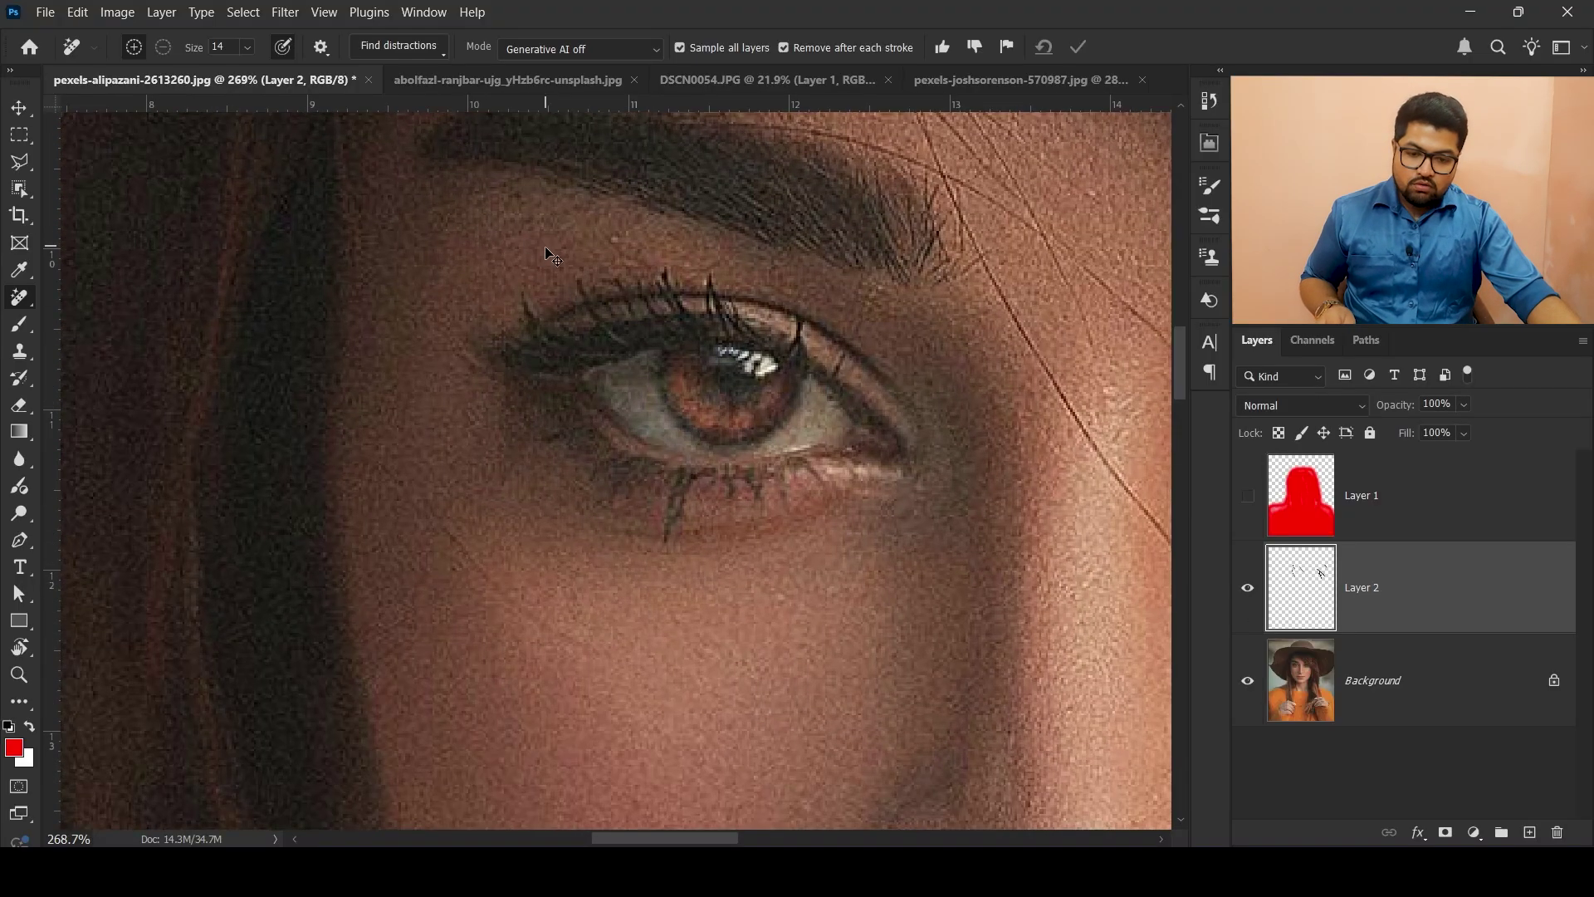
key("ctrl+comma")
key("ctrl+comma")
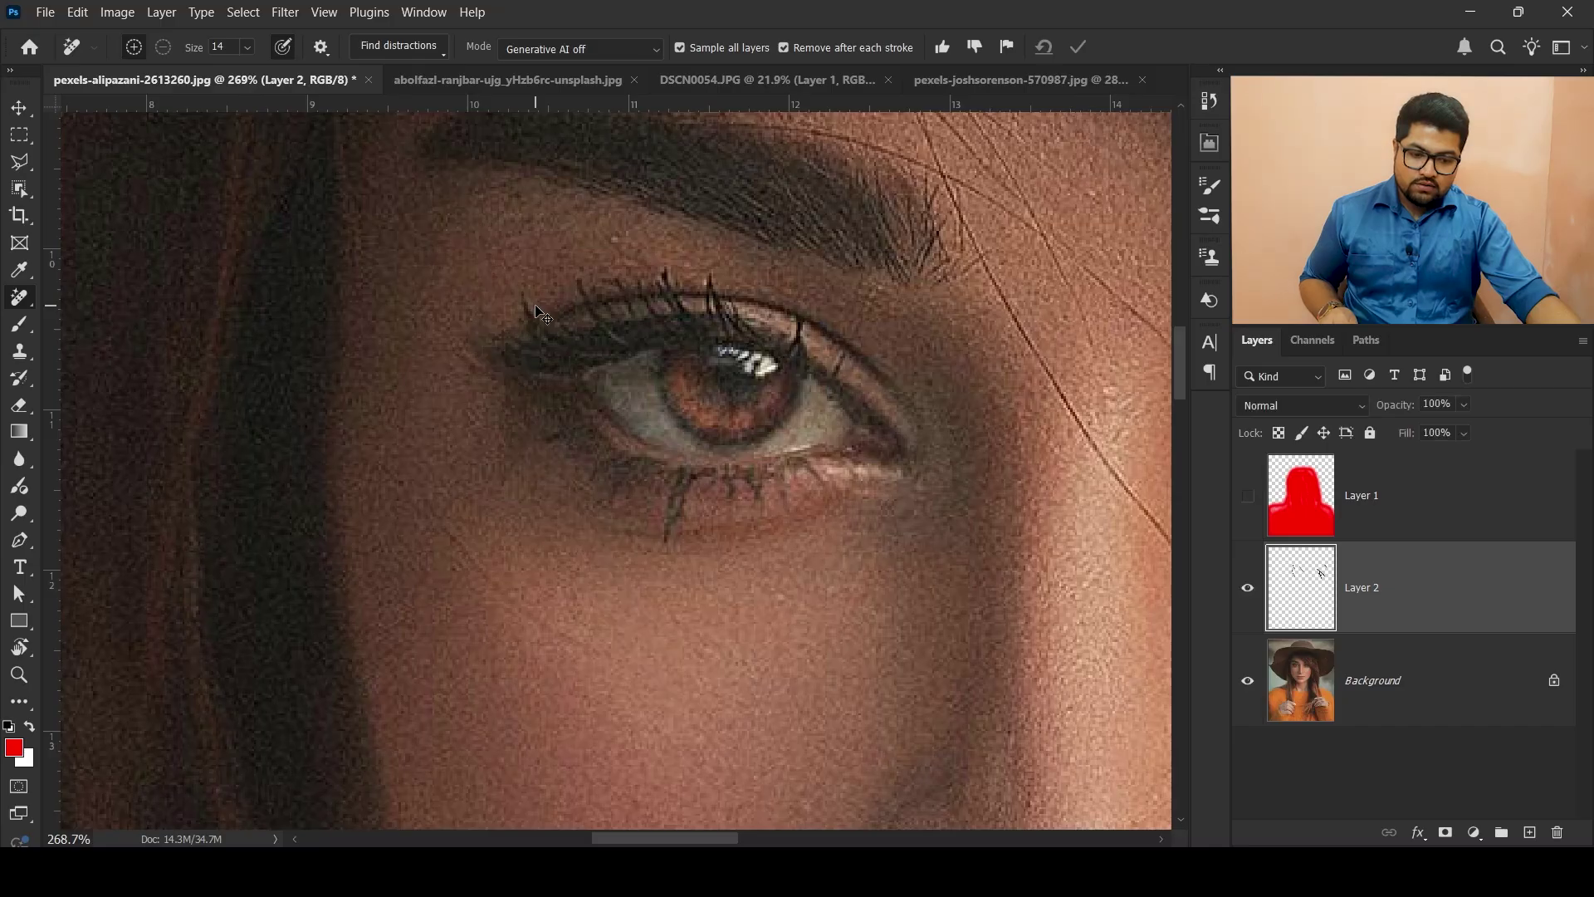
key("ctrl+comma")
scroll(481, 266, "up", 7)
key("ctrl+comma")
Undo the single stroke across the lashes and remove that hair in separate strokes above and below the eye.
scroll(492, 259, "up", 3)
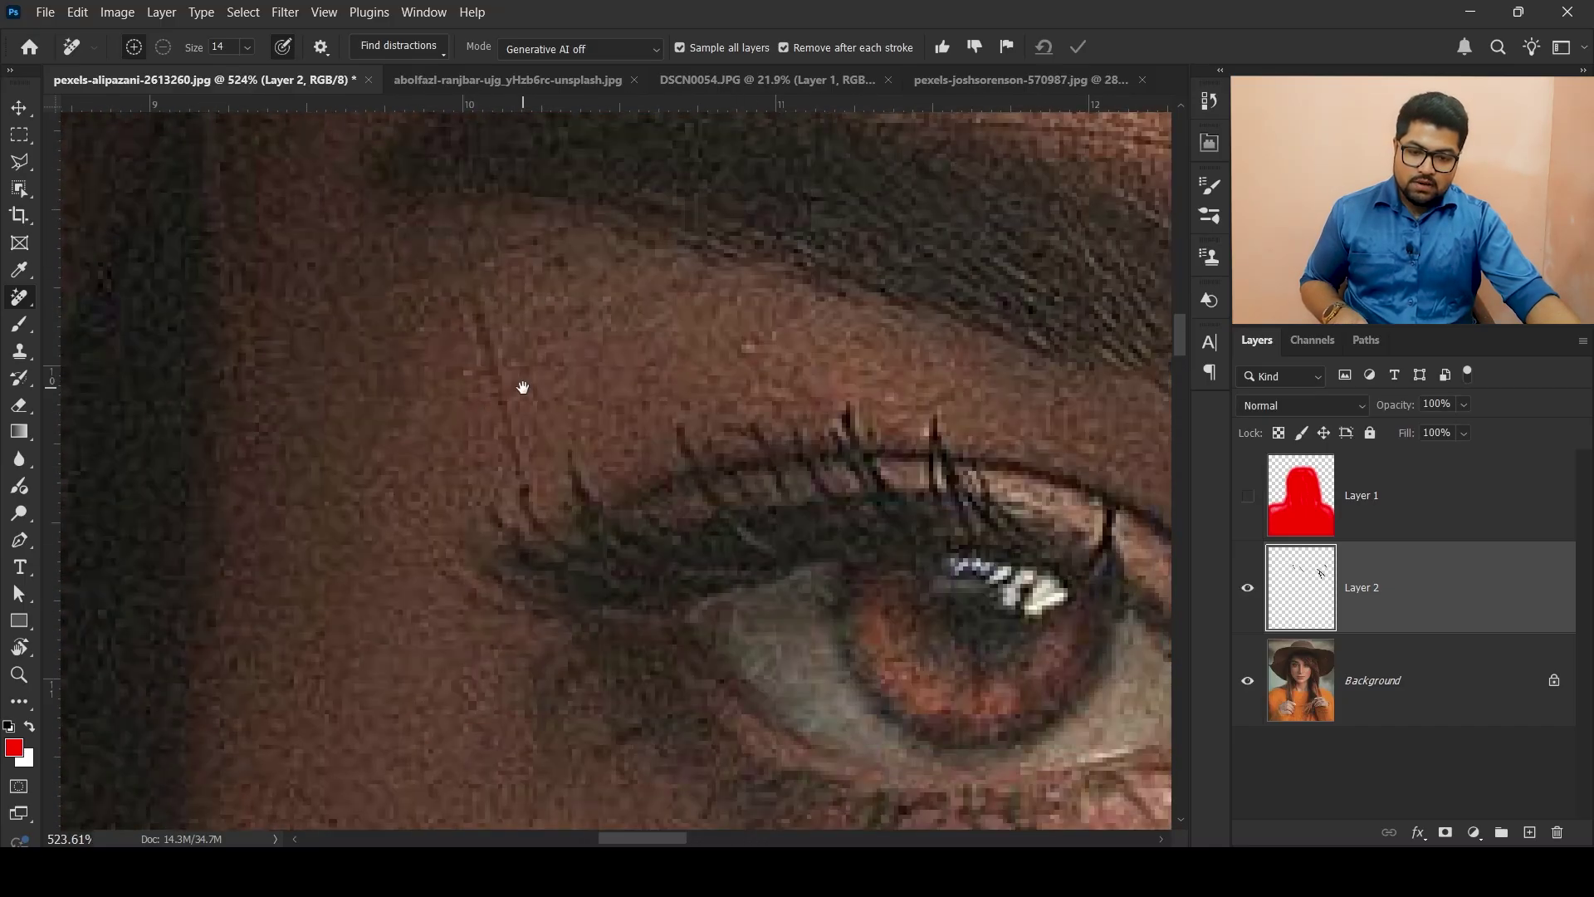
left_click_drag(452, 206, 512, 455)
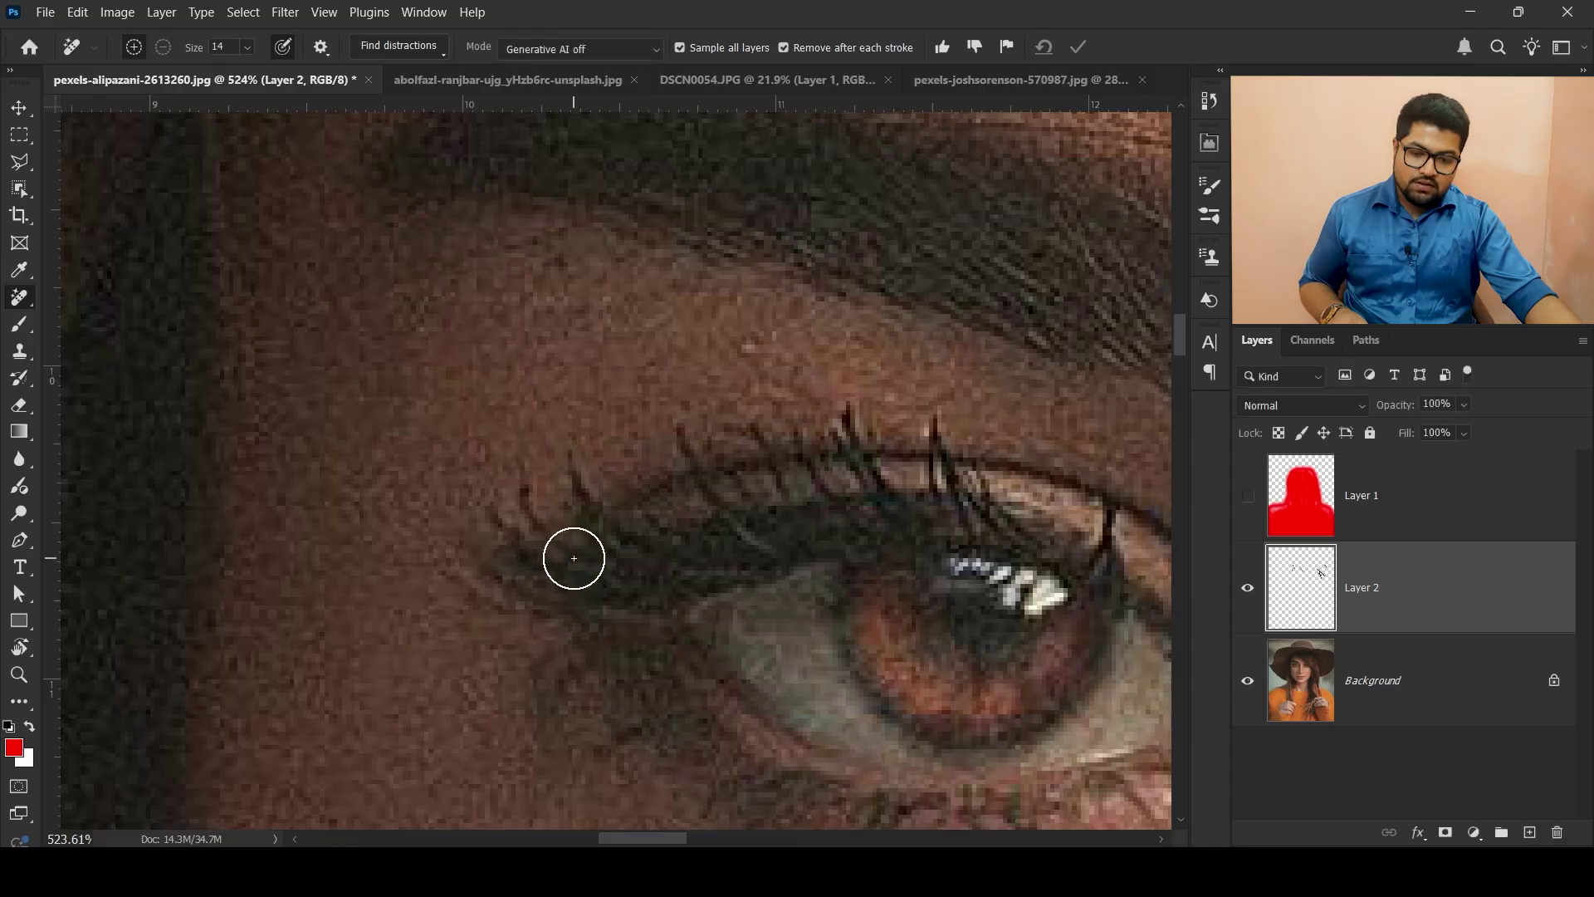
scroll(406, 121, "down", 5)
scroll(382, 225, "down", 3)
left_click_drag(382, 225, 503, 503)
left_click_drag(547, 572, 552, 580)
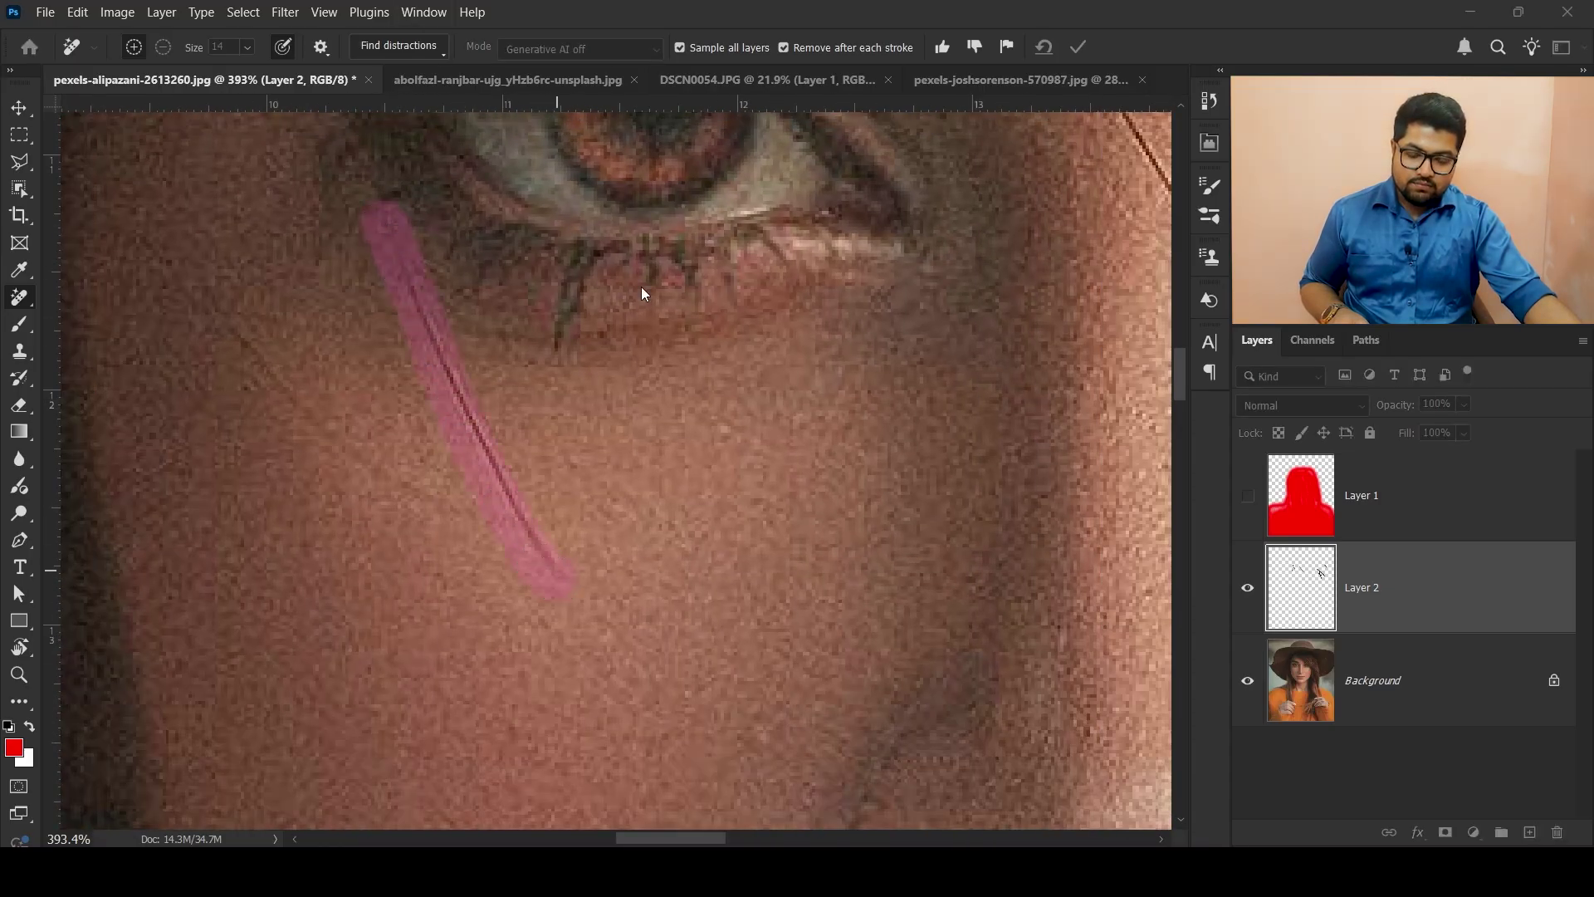
Remove the faint diagonal stray hair on the cheek below the eye's outer corner with the Remove tool at size 7.
left_click_drag(391, 354, 557, 392)
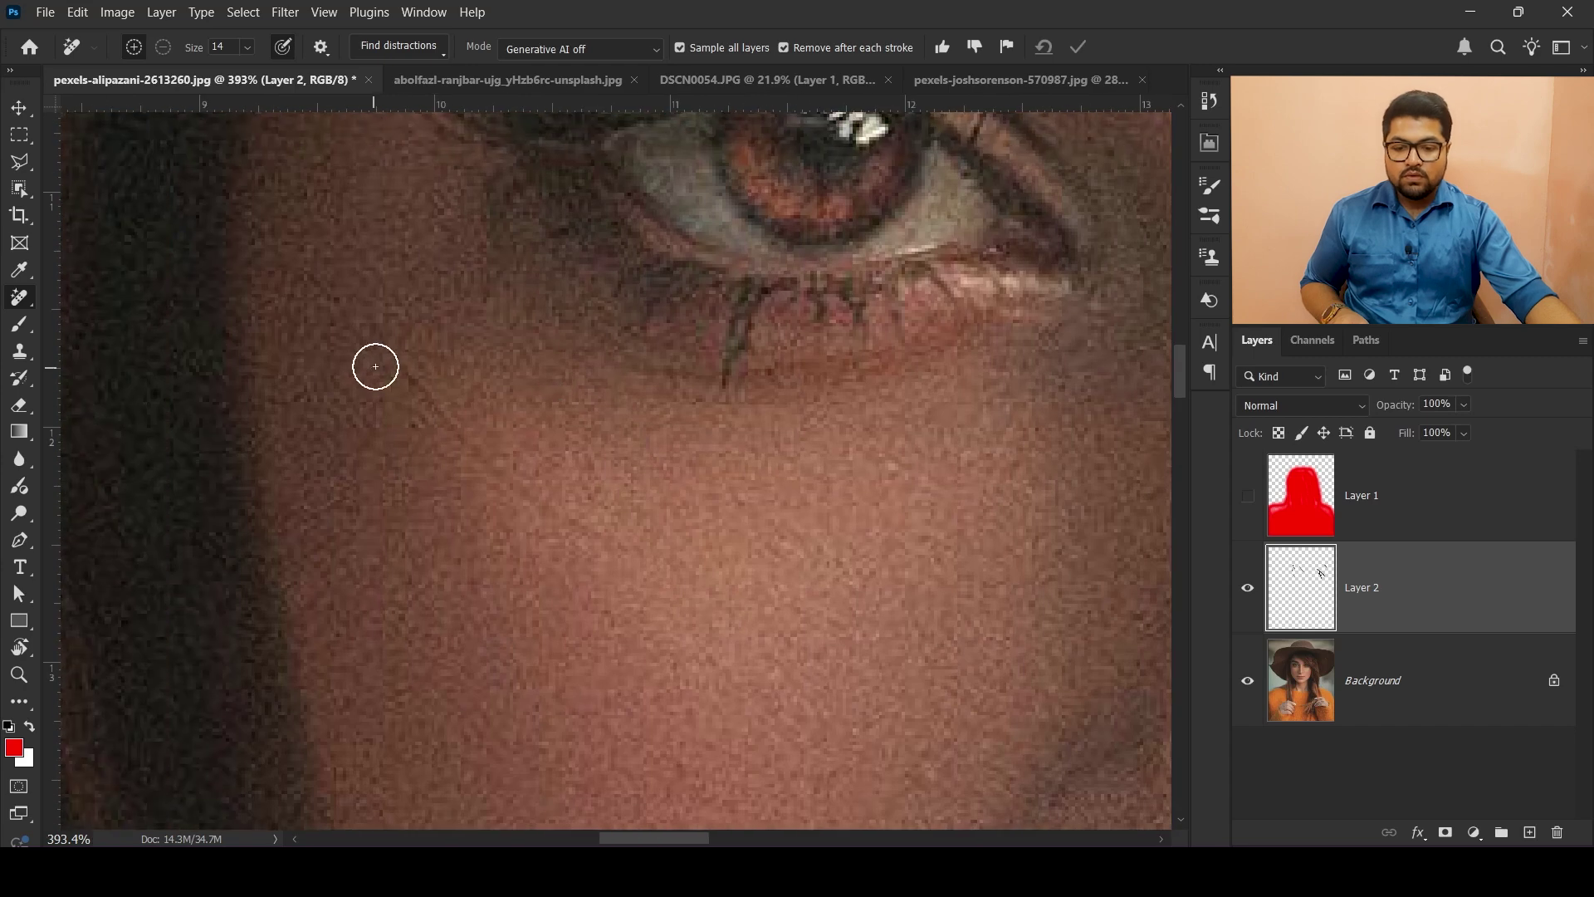
right_click(401, 366, "alt")
left_click_drag(390, 351, 439, 404)
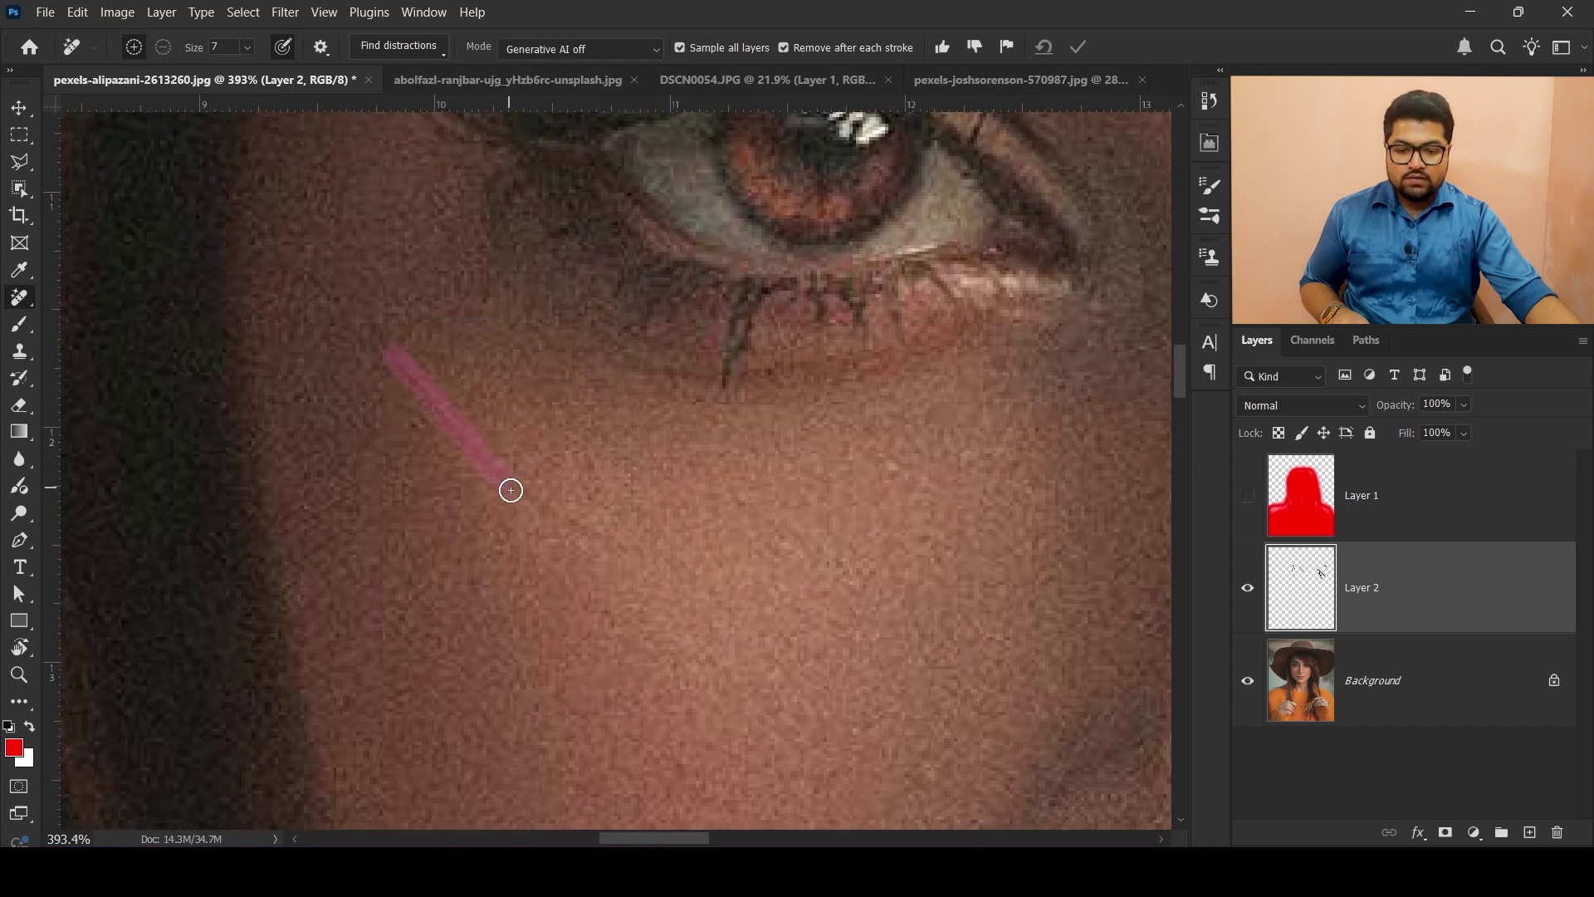
left_click_drag(593, 538, 594, 540)
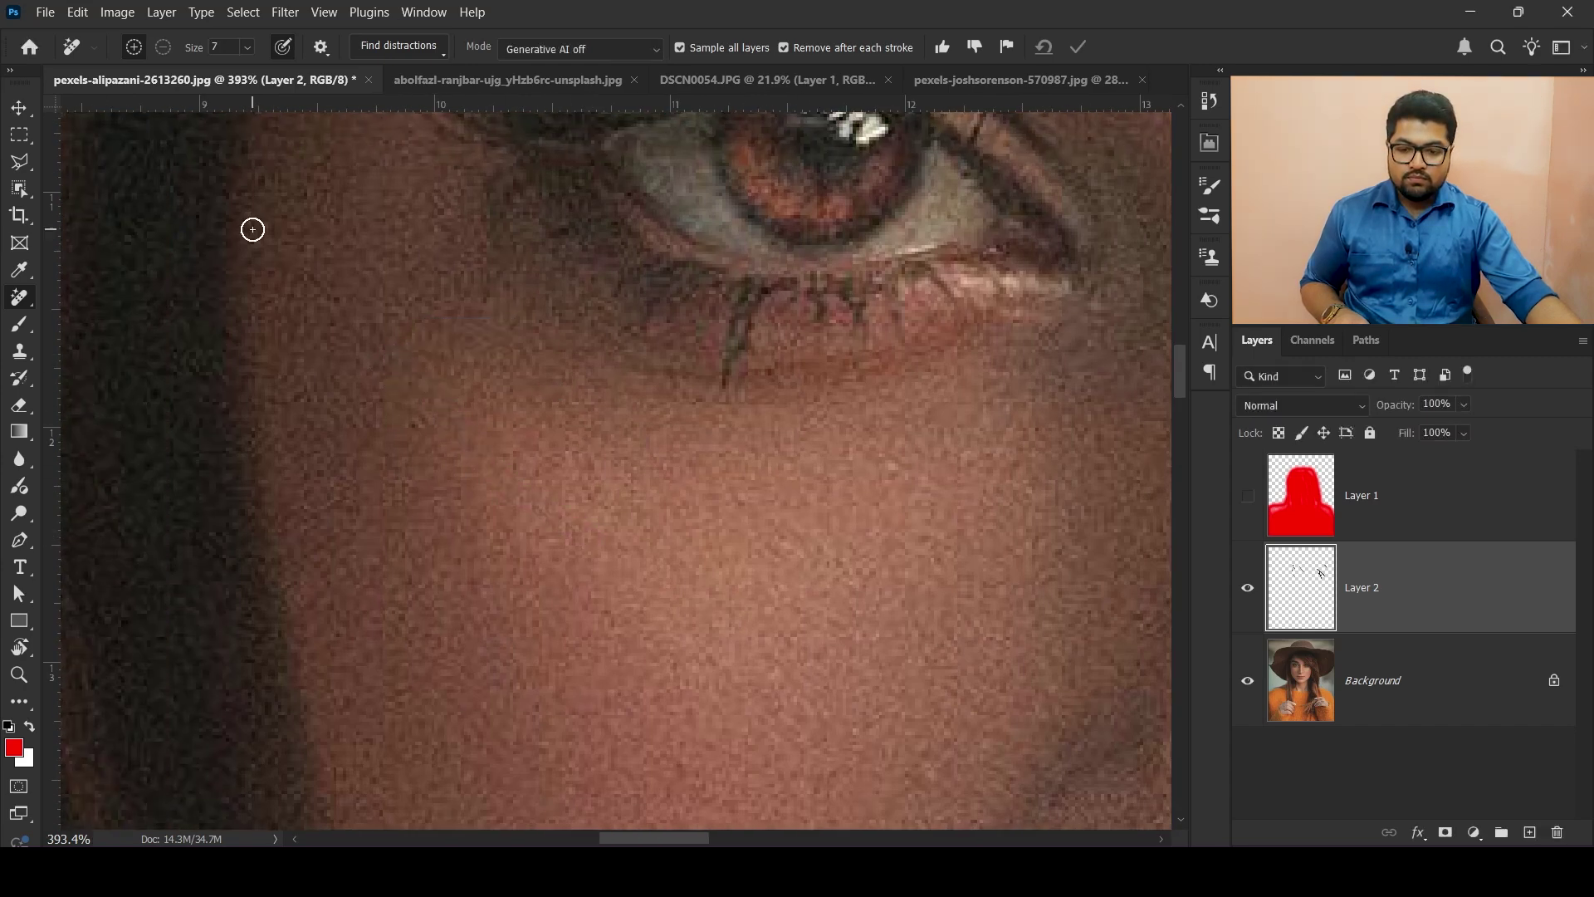
left_click_drag(247, 224, 370, 361)
scroll(529, 323, "down", 6)
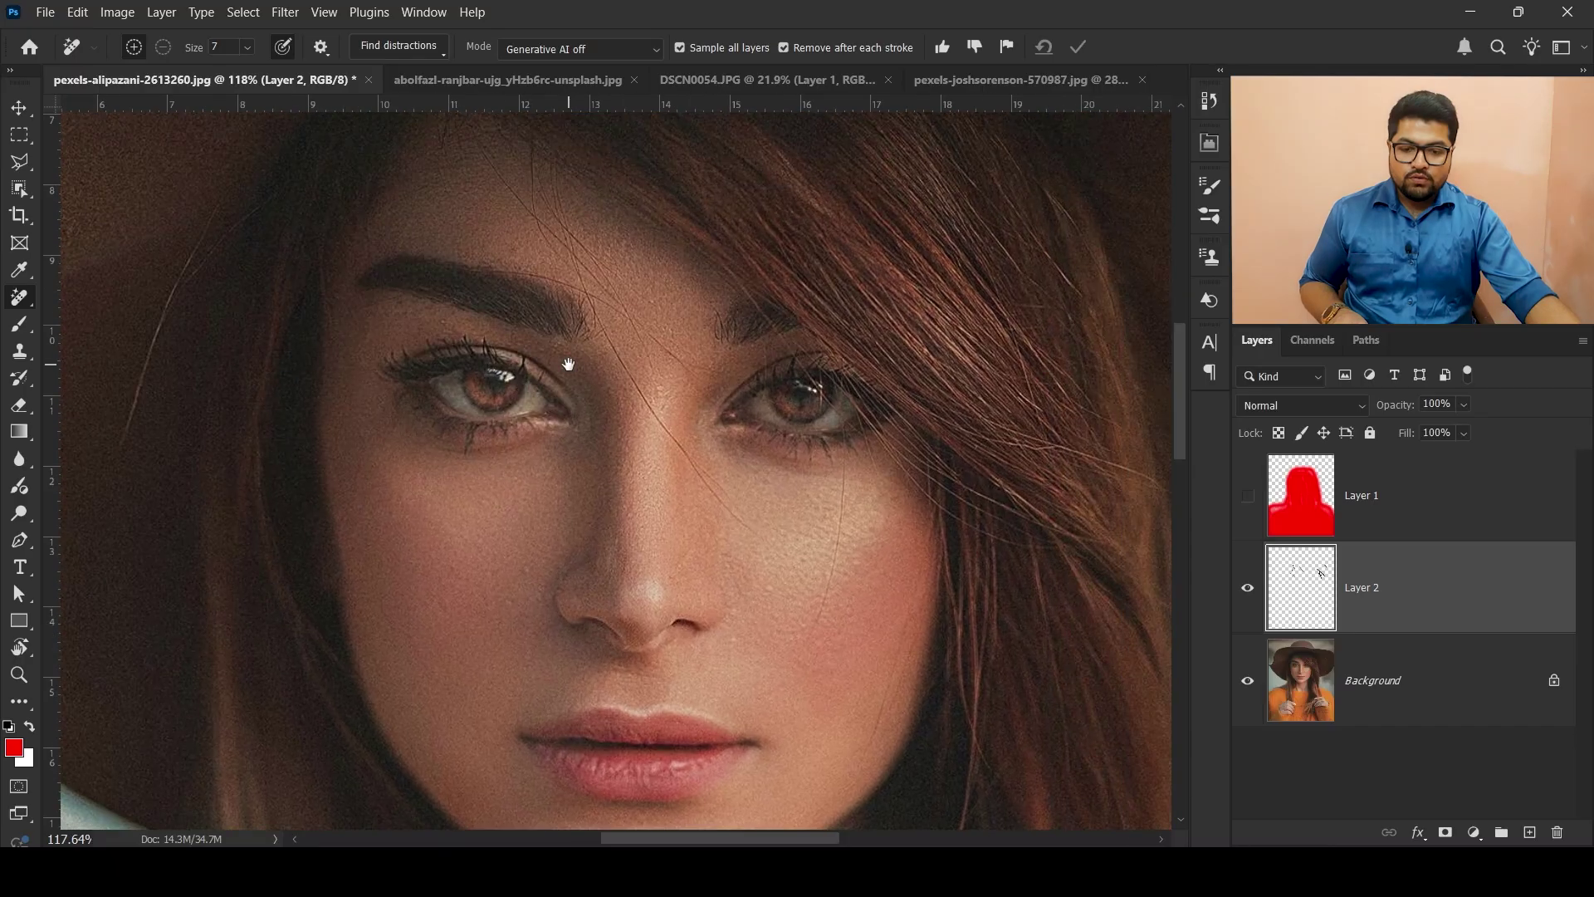
Remove the light stray hairs against the dark hat brim beside the face with the Remove tool at size 13.
scroll(676, 257, "up", 5)
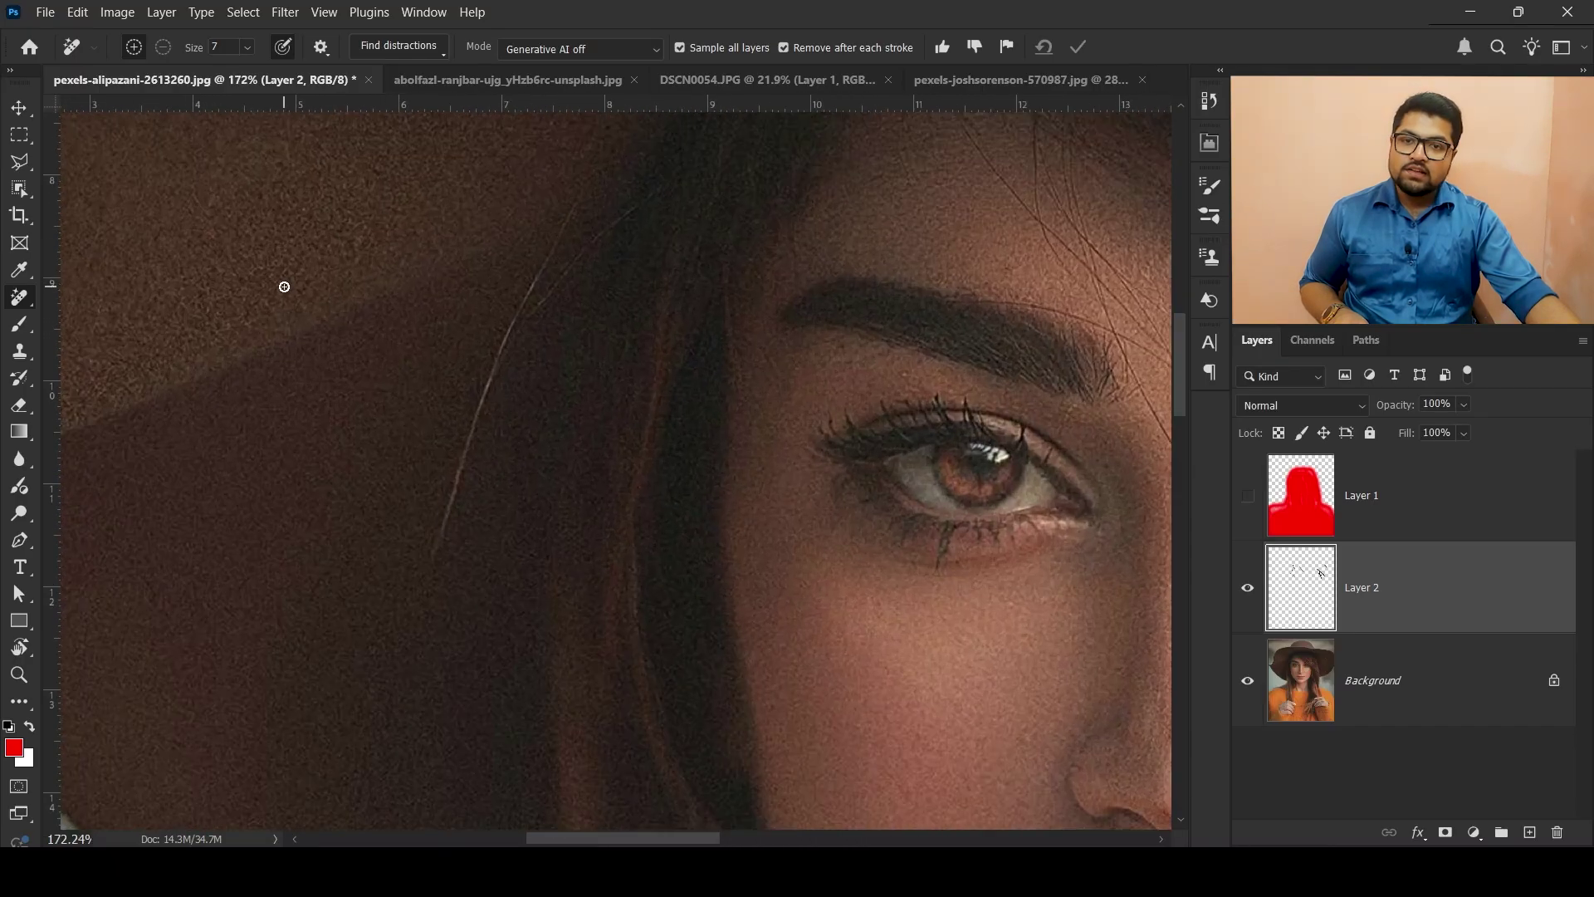
mouse_move(618, 165)
left_mouse_down()
mouse_move(452, 583)
mouse_move(530, 308)
mouse_move(537, 342)
mouse_move(505, 360)
left_mouse_up()
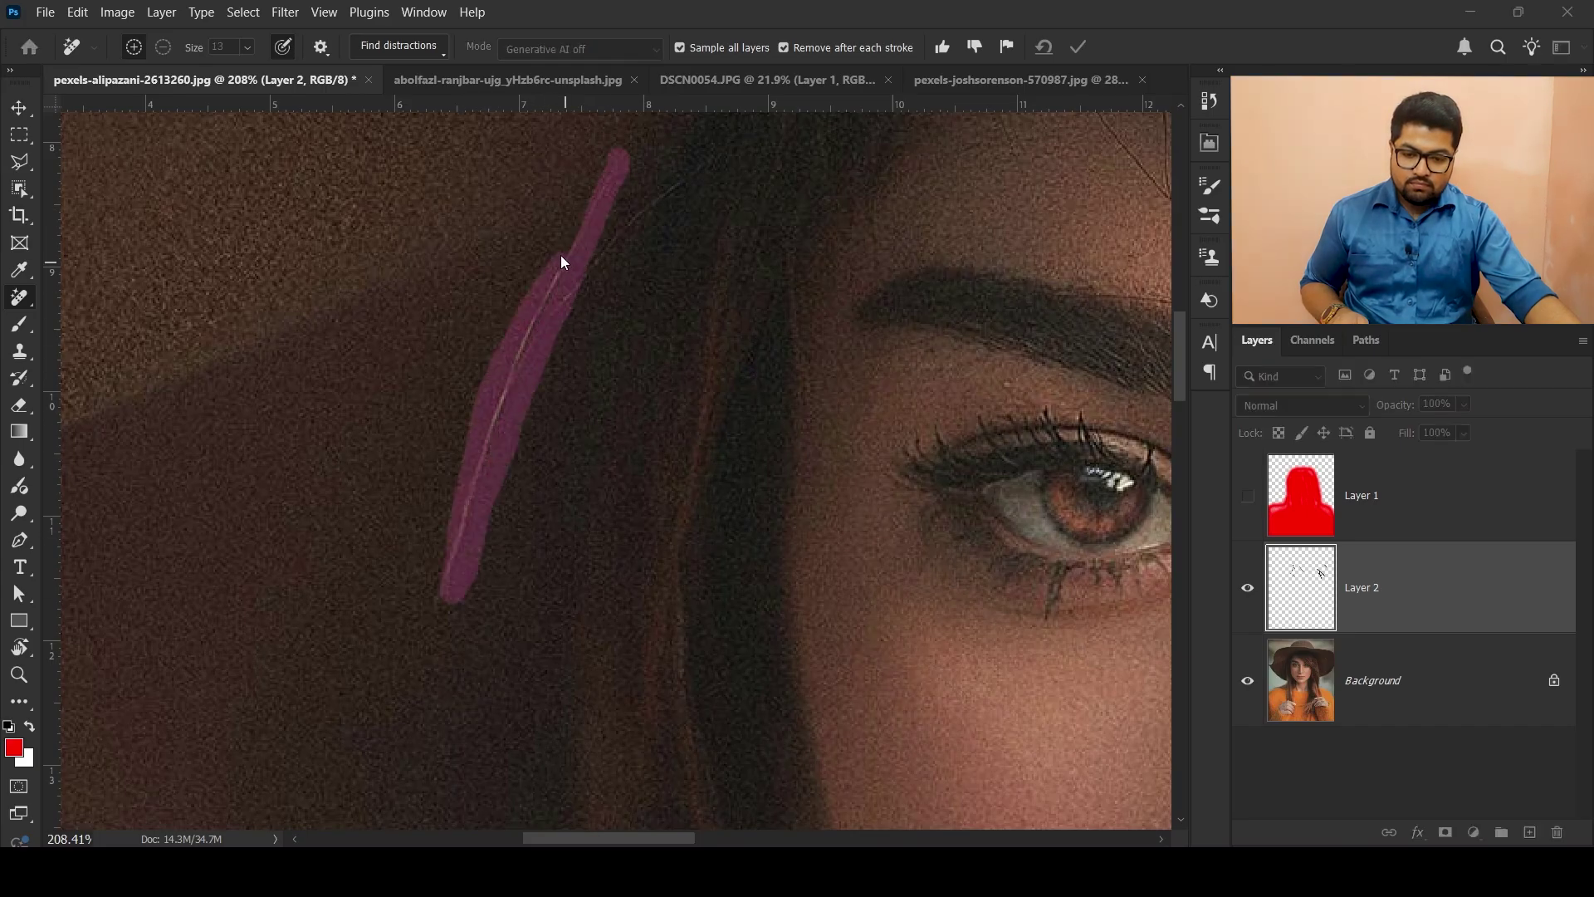
left_click_drag(438, 585, 432, 625)
left_click_drag(579, 273, 704, 167)
scroll(612, 370, "down", 3)
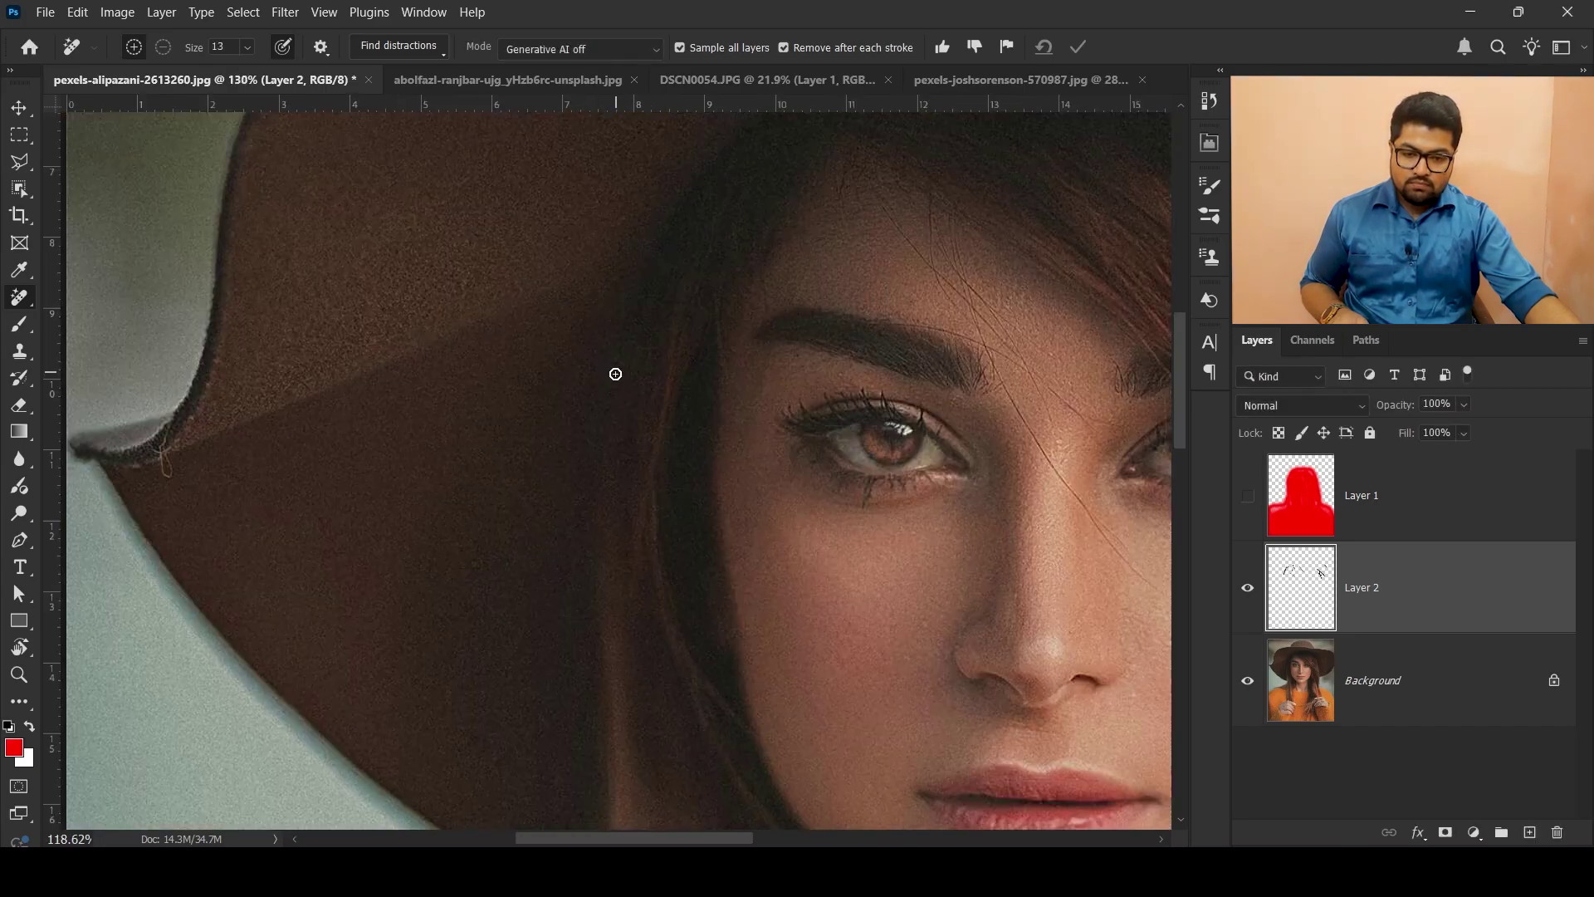
Remove the long stray hair running from the inner eyebrow across the nose bridge to the cheek at size 11.
scroll(570, 361, "up", 2)
left_click_drag(712, 405, 842, 519)
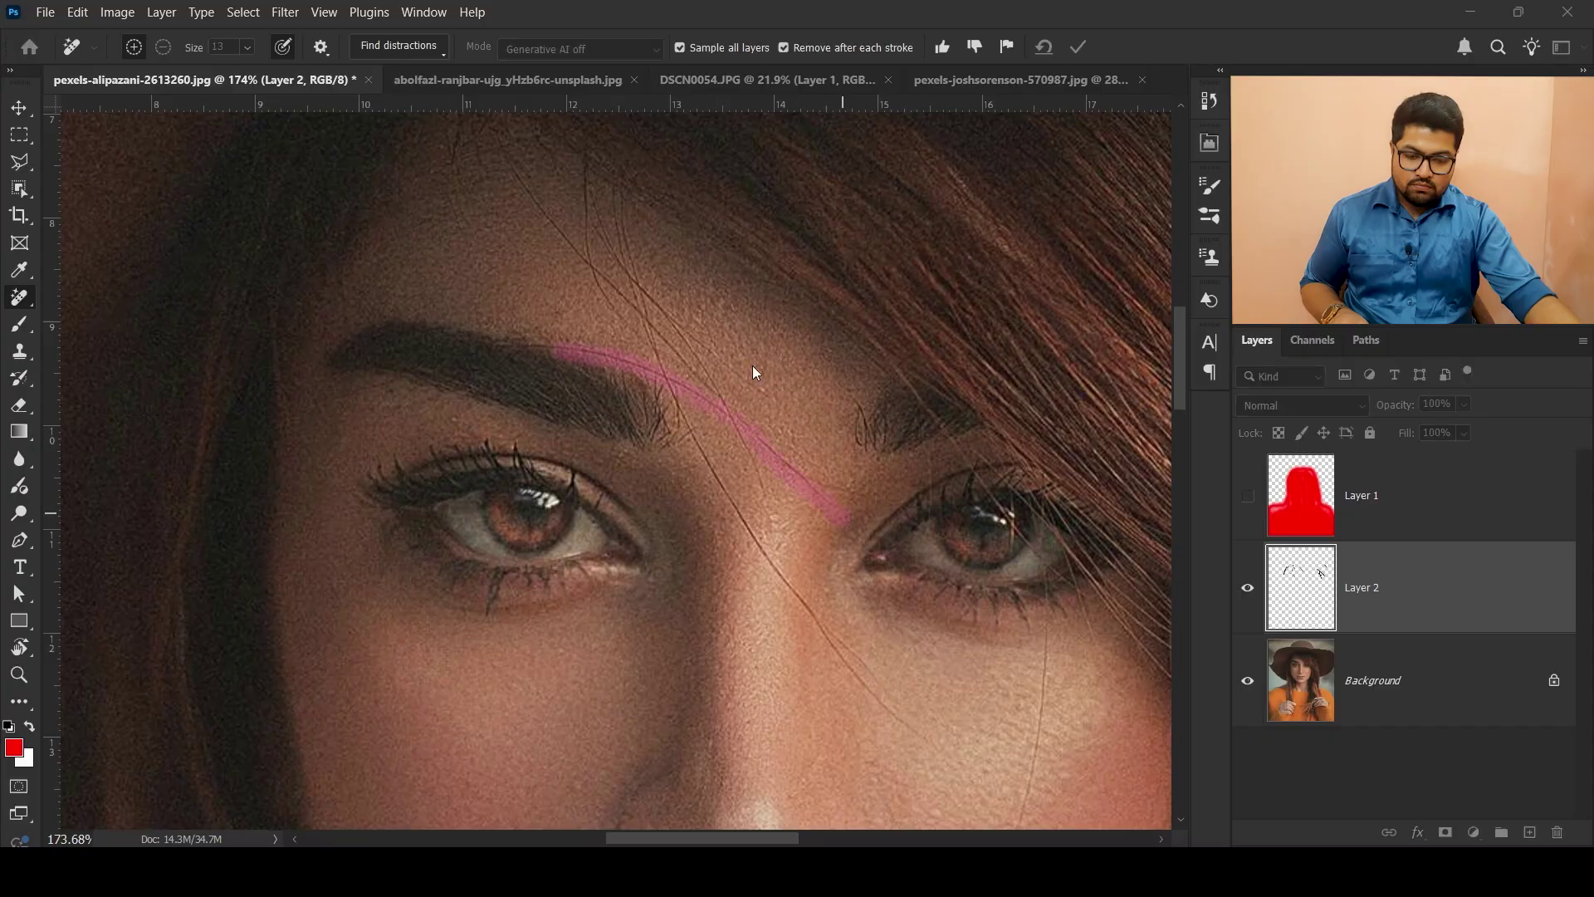
scroll(590, 381, "up", 4)
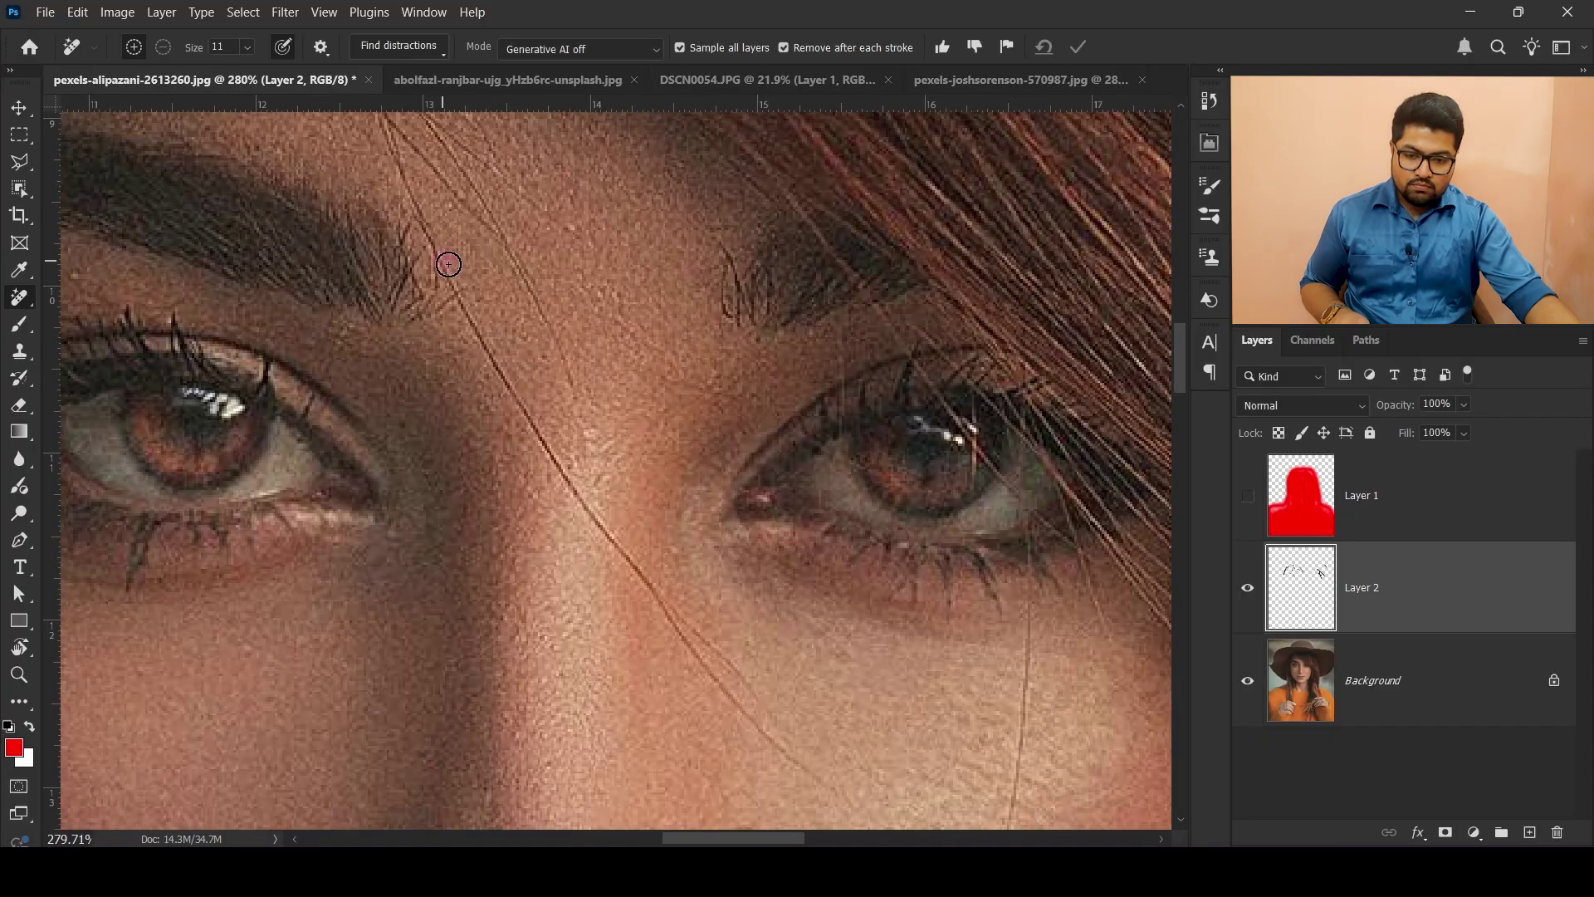
left_click_drag(748, 703, 810, 780)
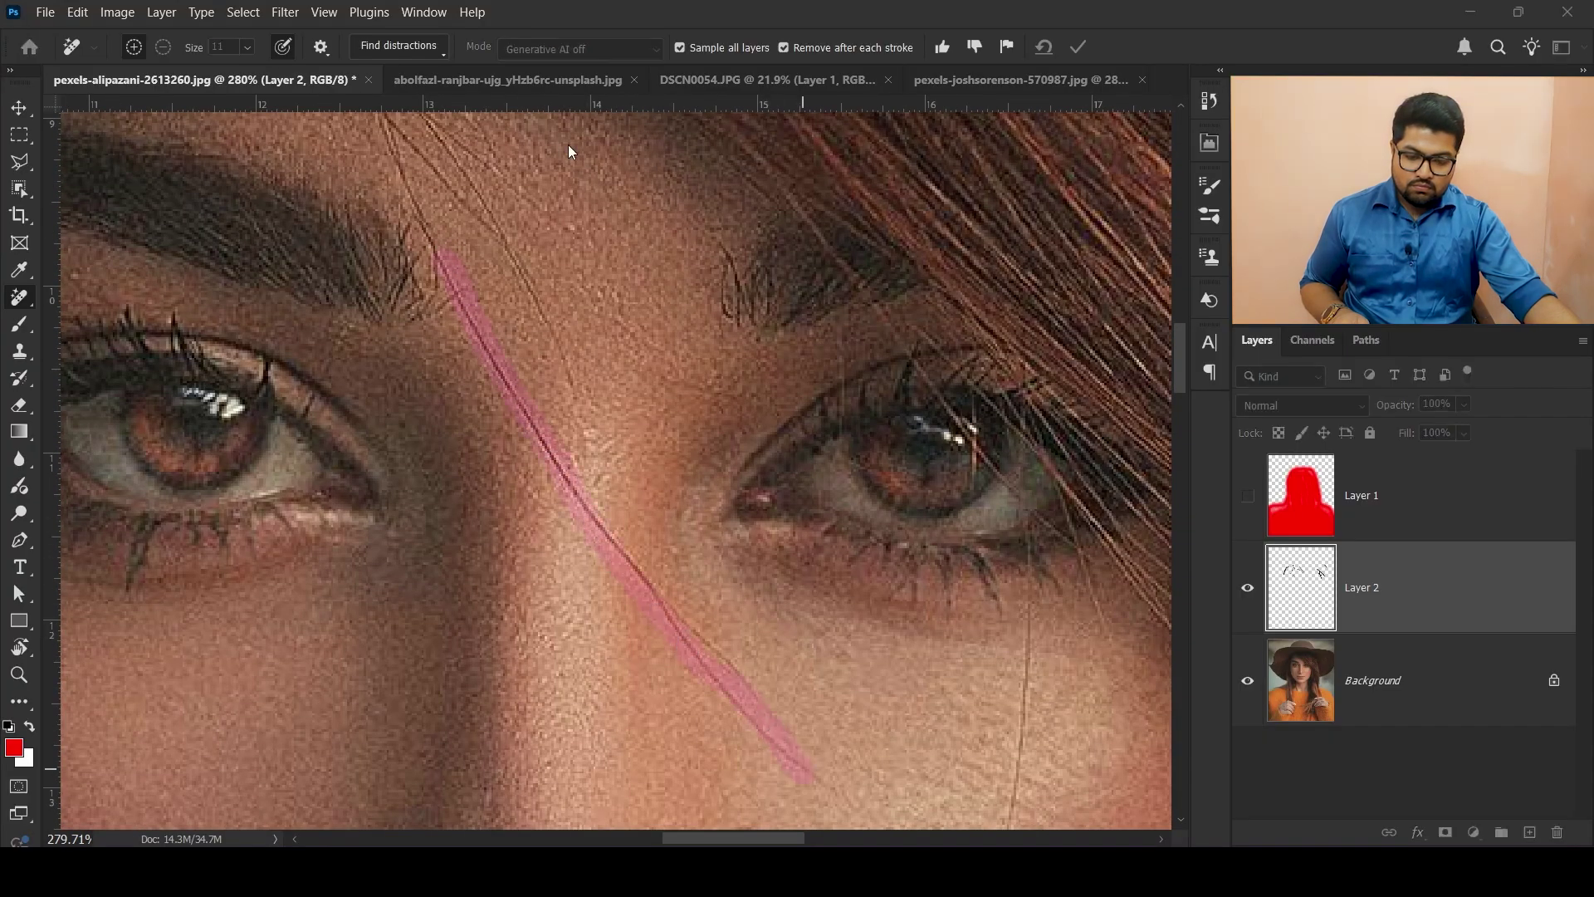
left_click_drag(745, 680, 746, 683)
Clean the stray hair ends at the eyebrow's inner end with short Remove tool strokes at size 11.
scroll(656, 498, "up", 3)
scroll(631, 457, "left", 2)
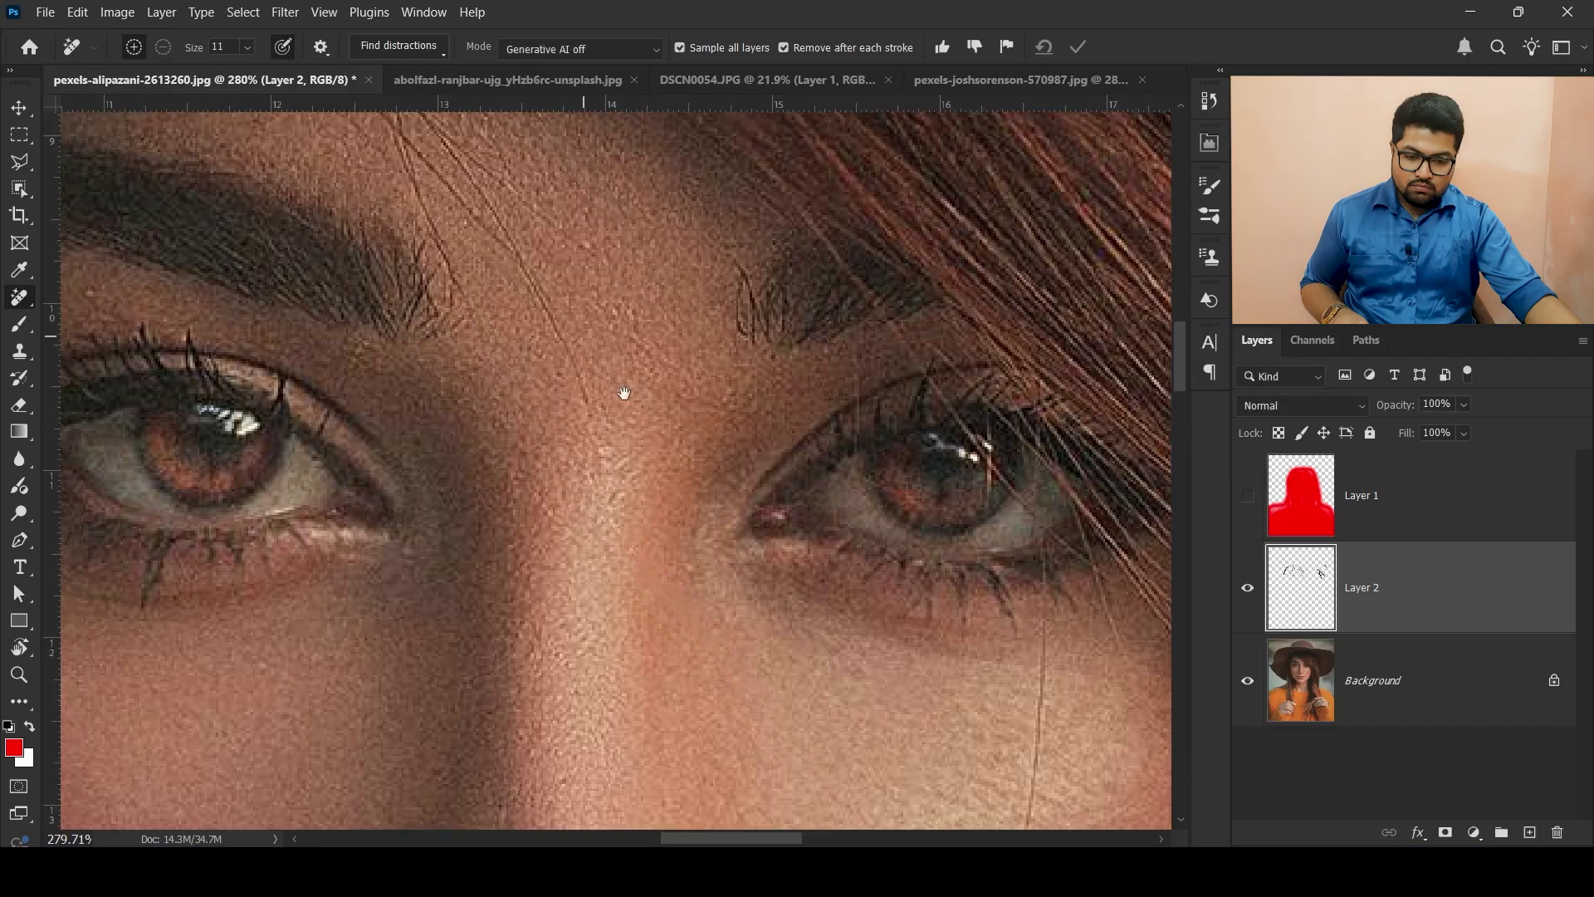
left_click_drag(720, 625, 720, 626)
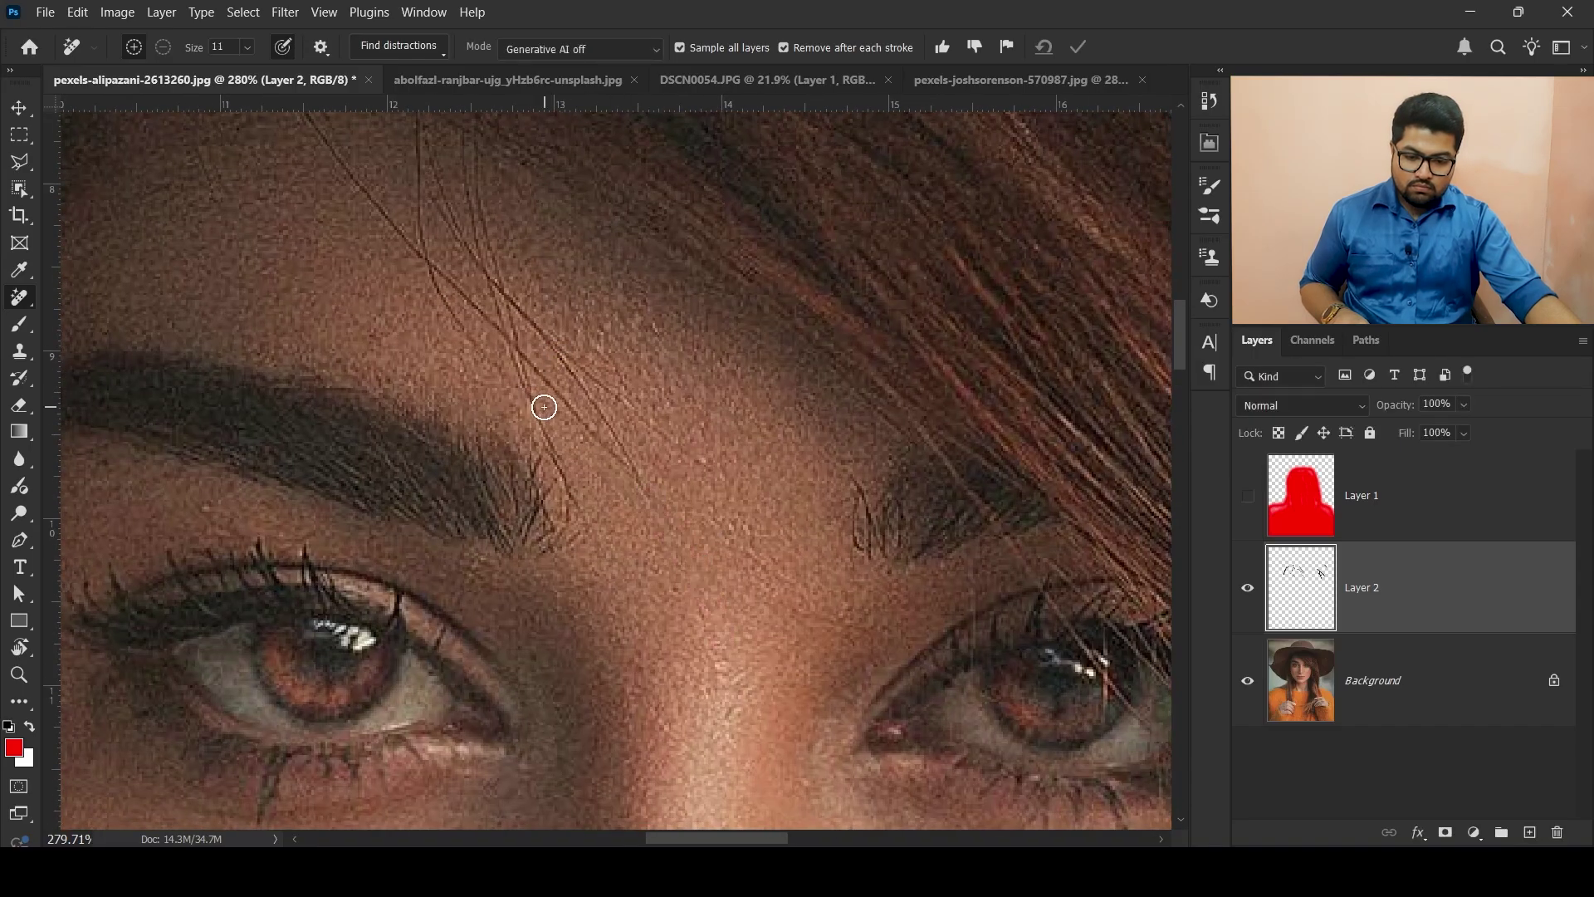
left_click_drag(570, 474, 595, 516)
left_click(519, 389)
scroll(594, 516, "down", 5)
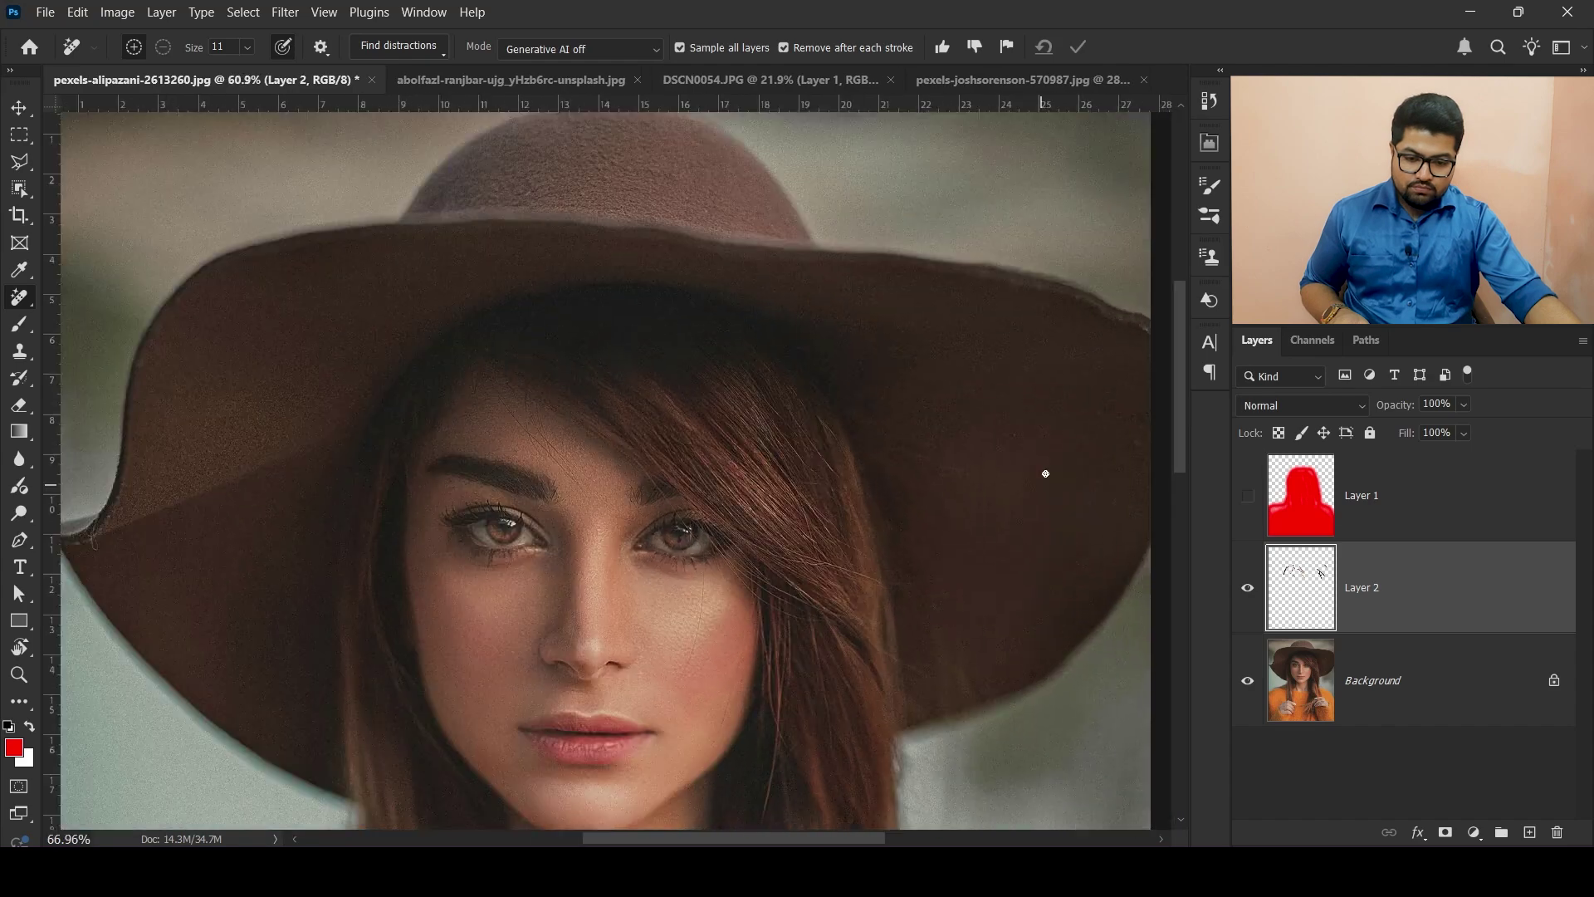
Enlarge the Remove tool to size 27 and remove the faint stray hairs on the hat brim beside the swept fringe.
scroll(1045, 474, "up", 5)
left_click(738, 449)
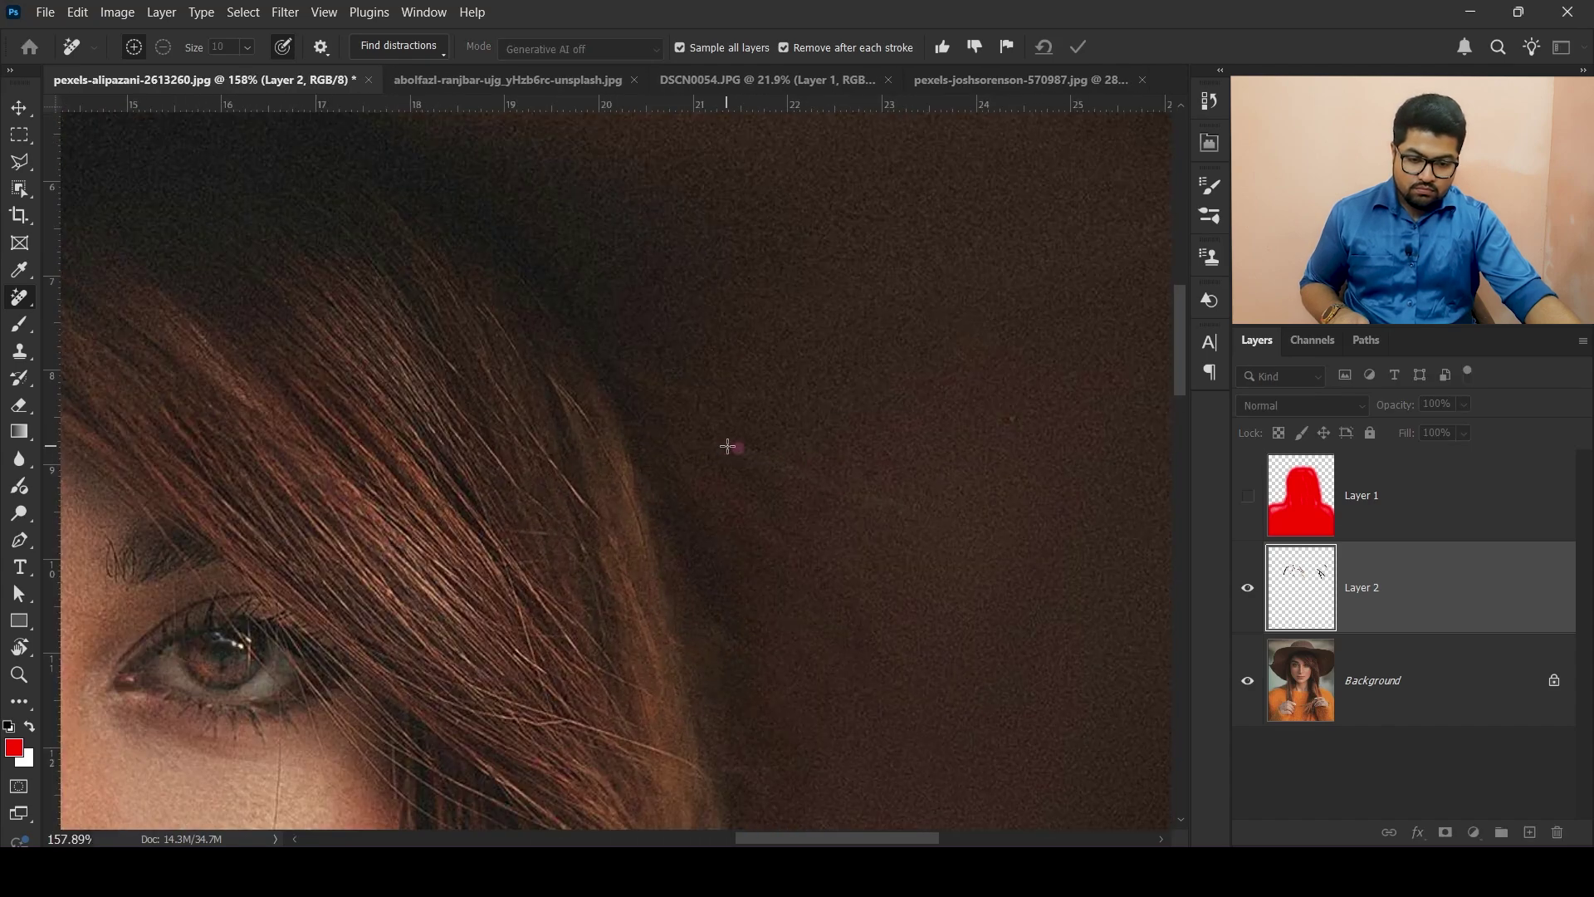
key("bracketright")
key("bracketright")
key("bracketright")
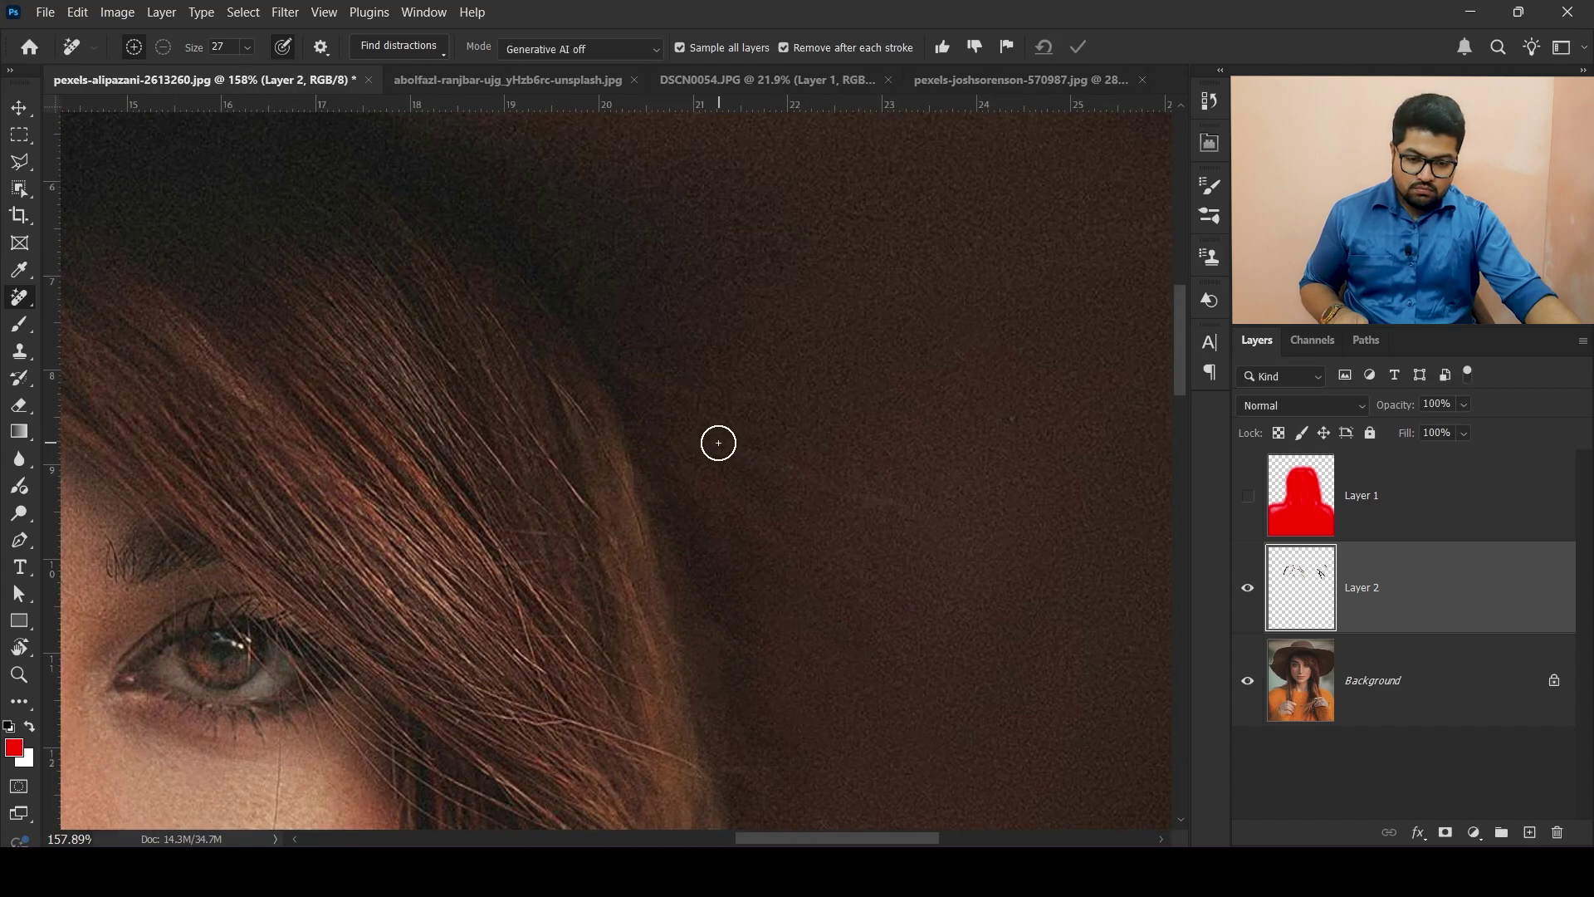
left_click_drag(711, 439, 909, 511)
left_click_drag(633, 365, 759, 408)
scroll(729, 336, "down", 8)
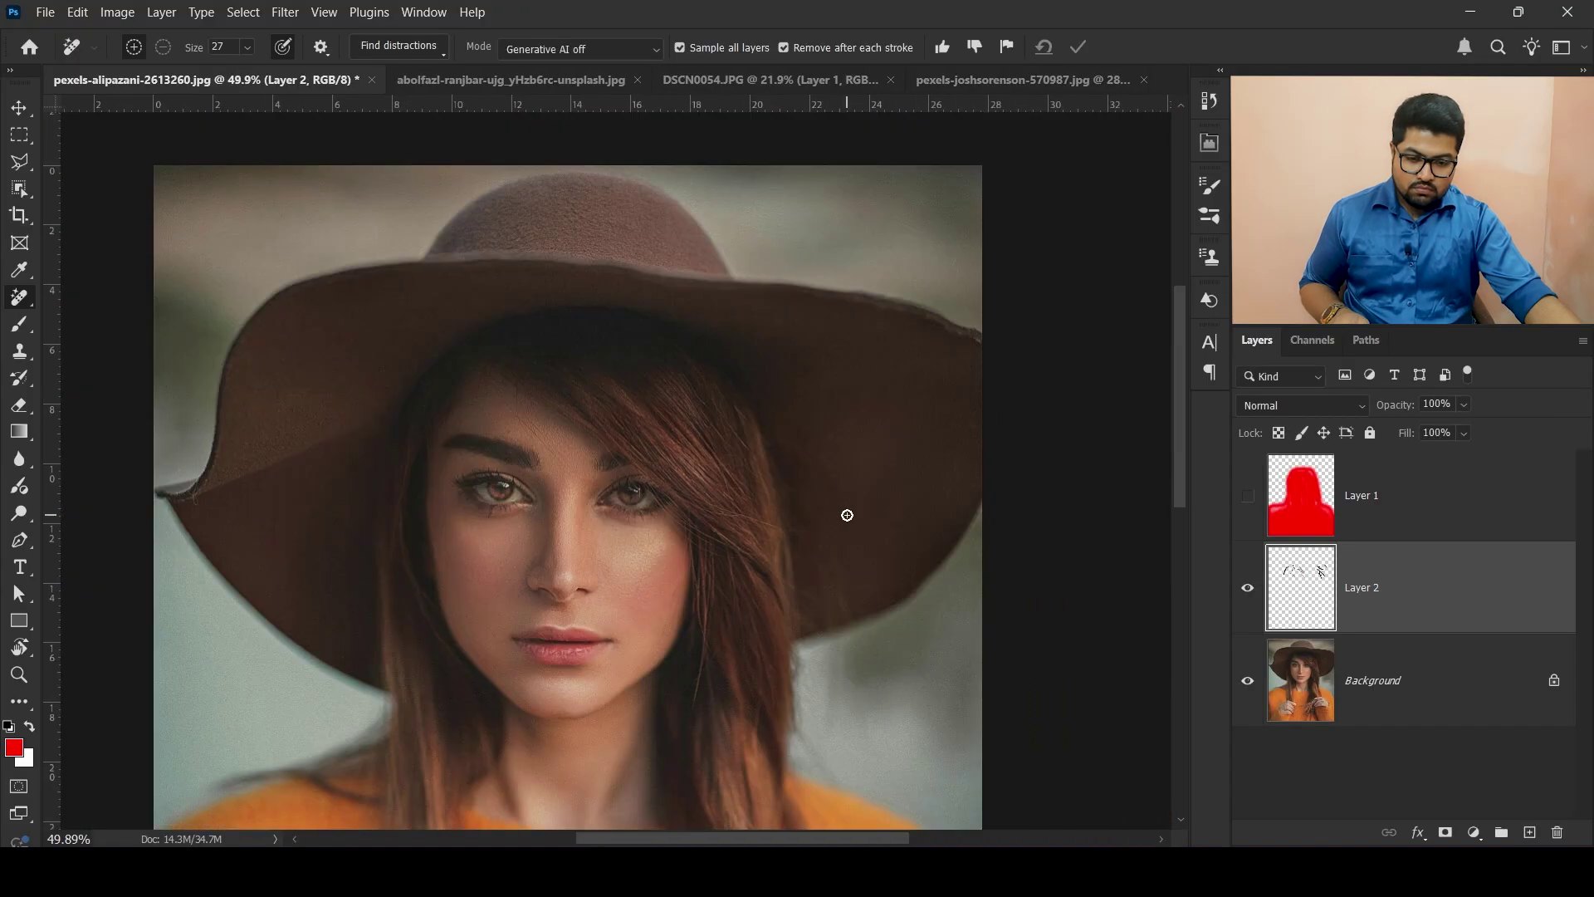
Compare the retouched portrait with the original by toggling the visibility of Layer 2.
scroll(626, 278, "up", 5)
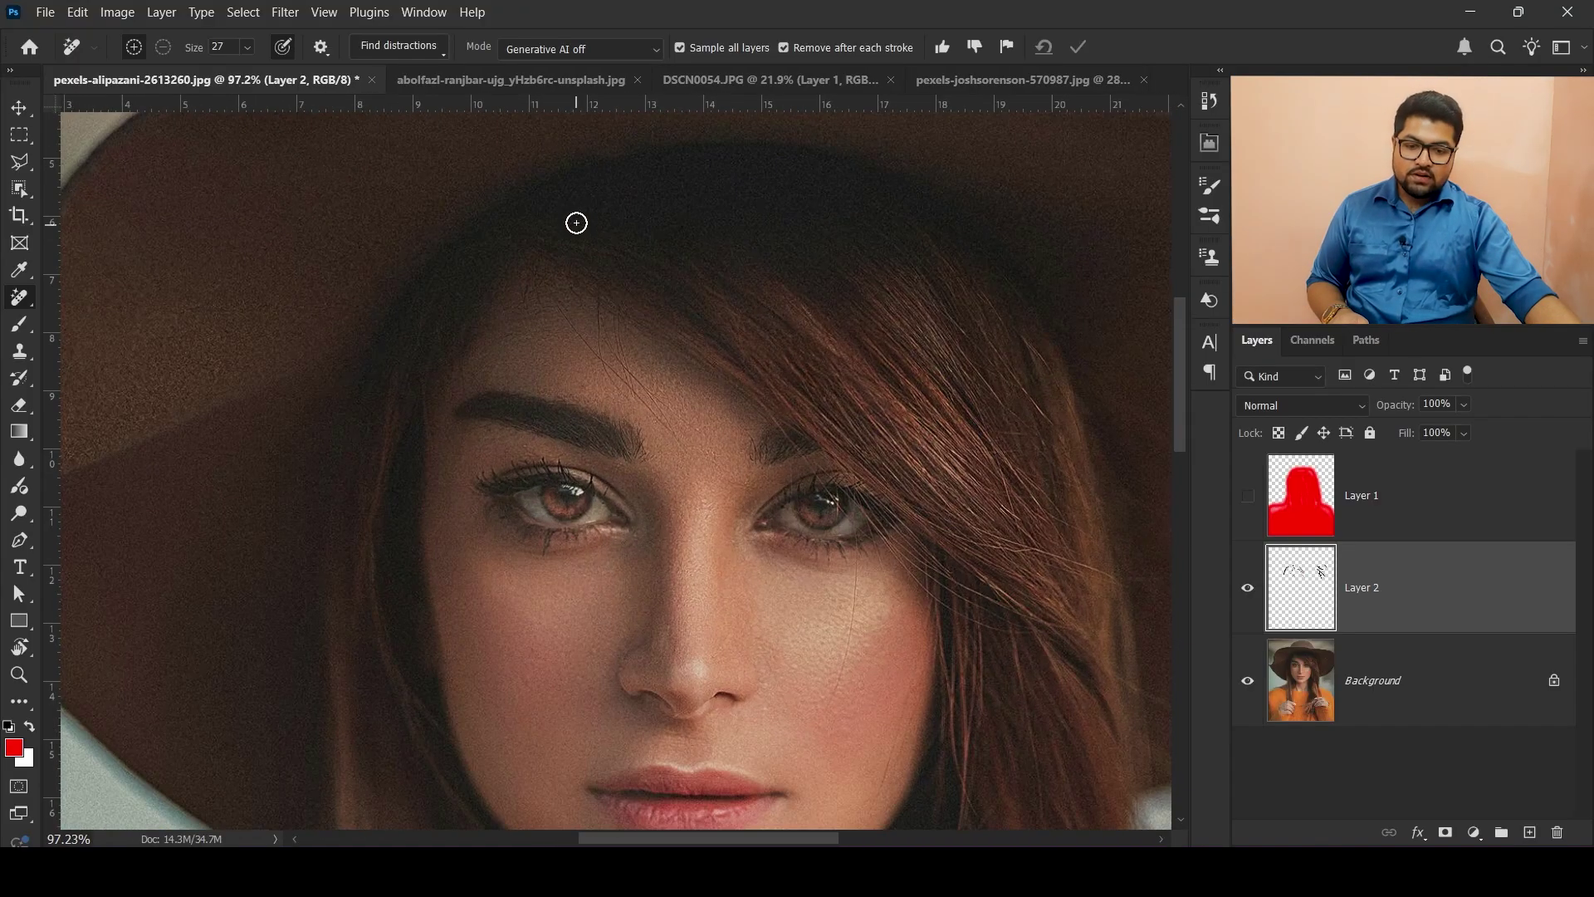
scroll(584, 188, "down", 4)
scroll(579, 229, "down", 1)
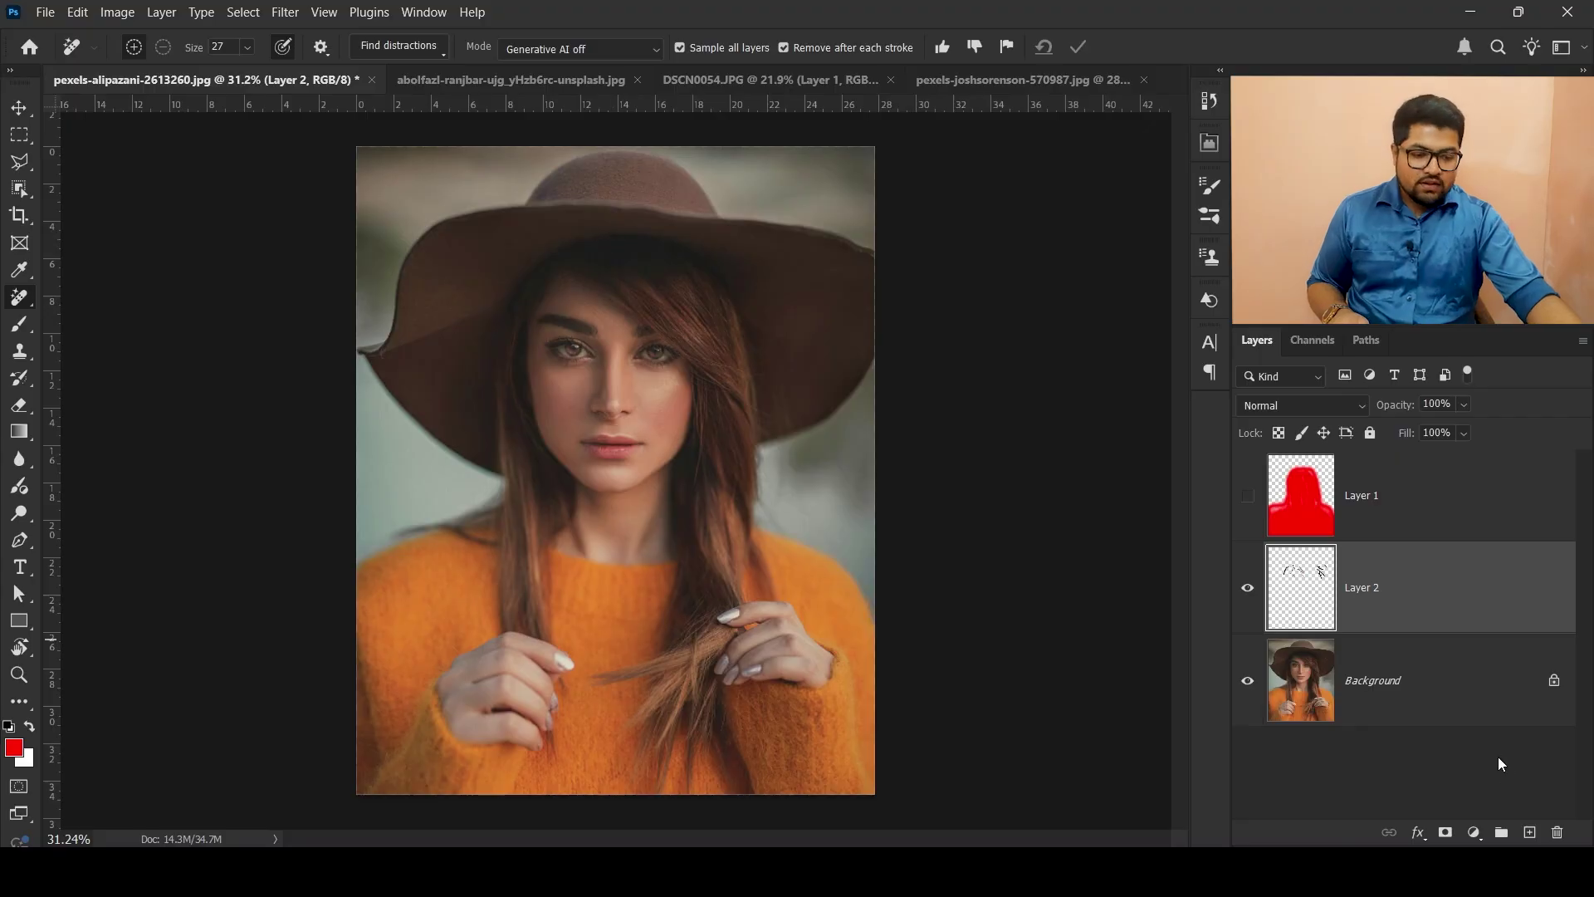
scroll(623, 287, "up", 5)
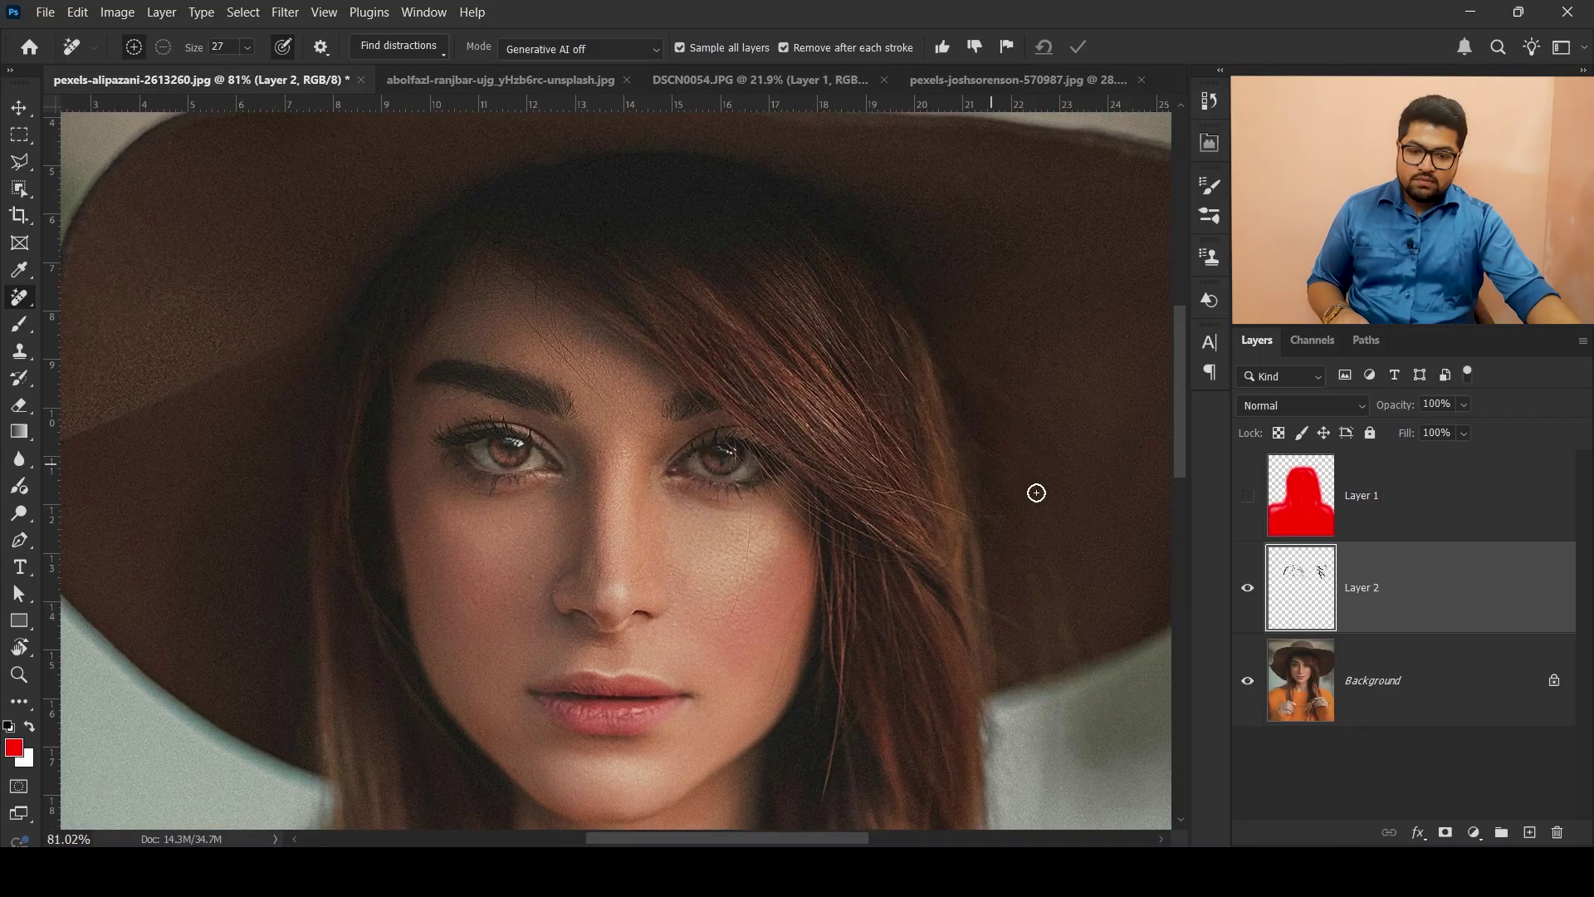
left_click(1247, 600)
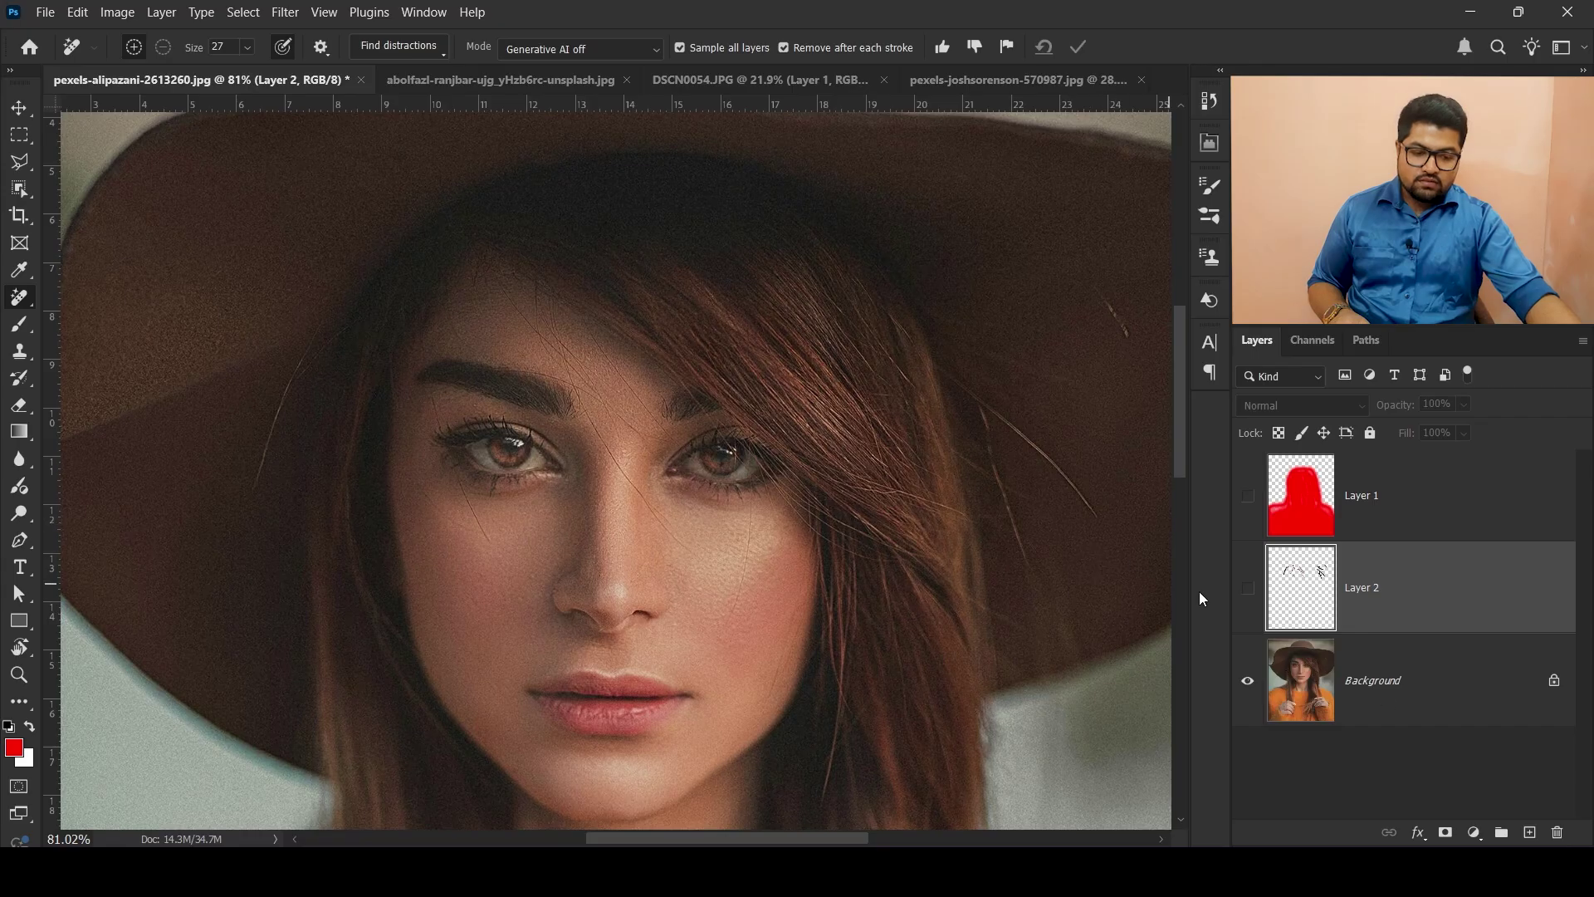
left_click(1248, 589)
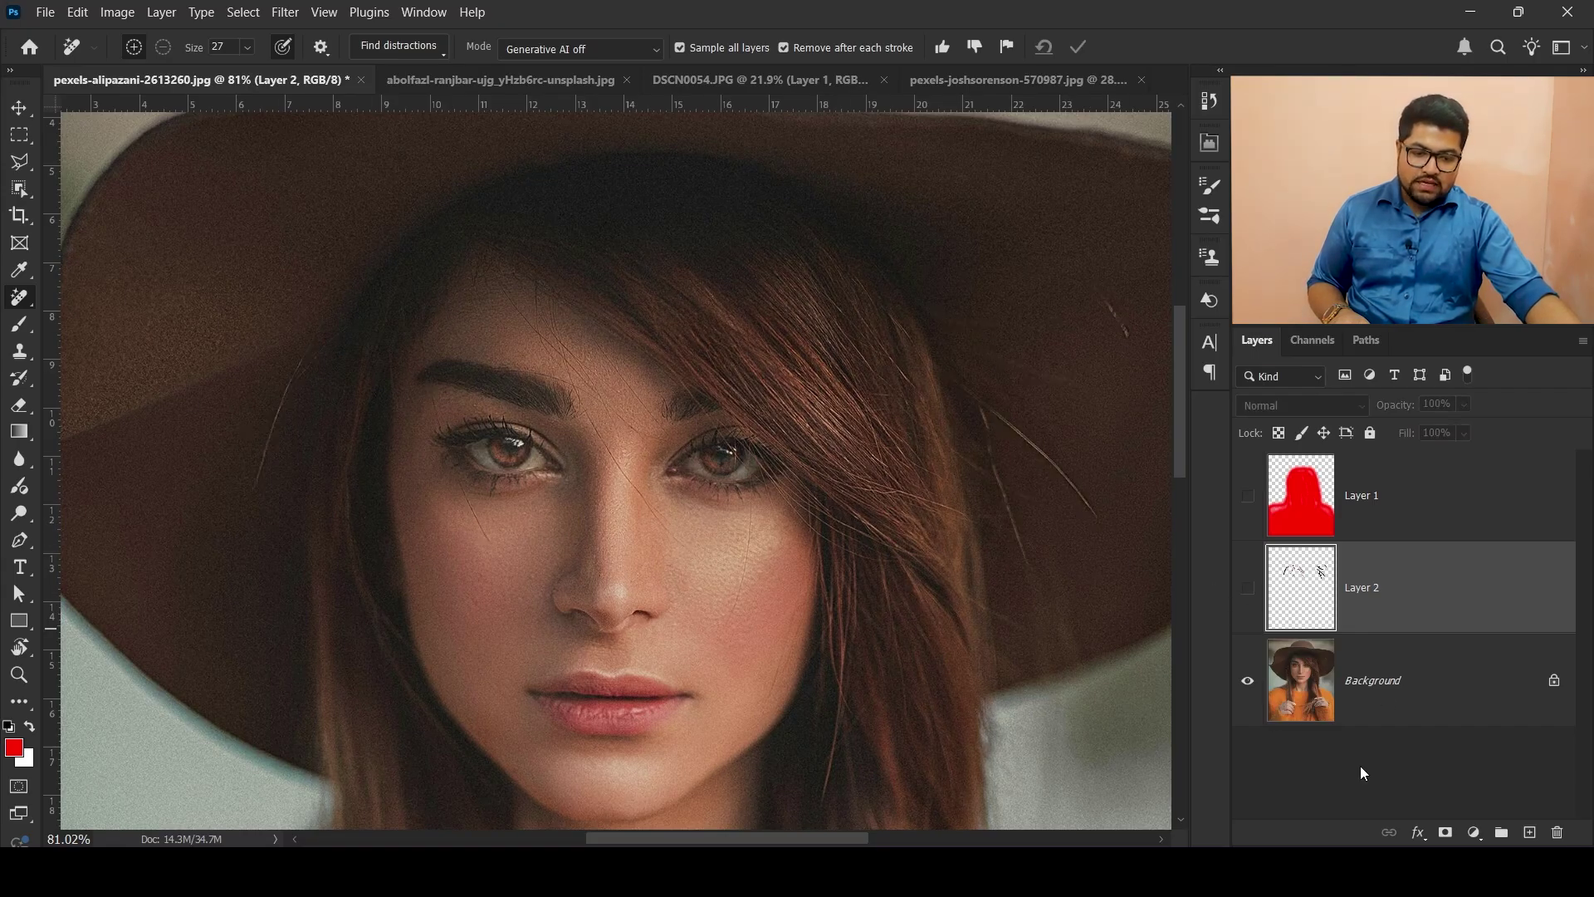
Check the hair cleanup under the red overlay by showing Layer 1, turning on Layer 2 and hiding Layer 1.
left_click(1247, 498)
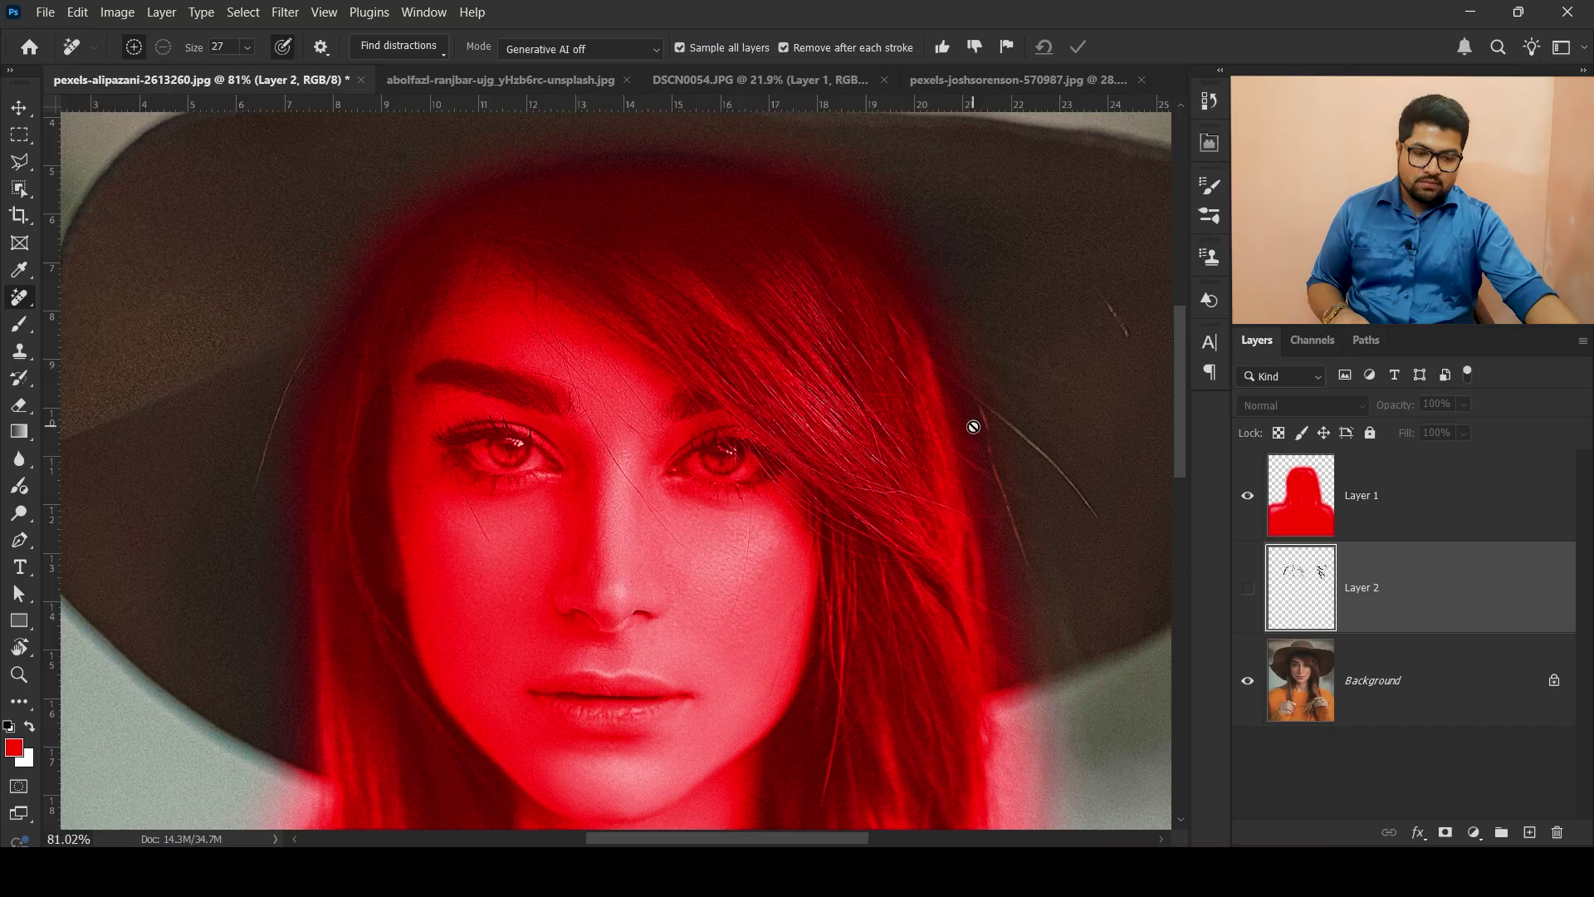
left_click(1247, 589)
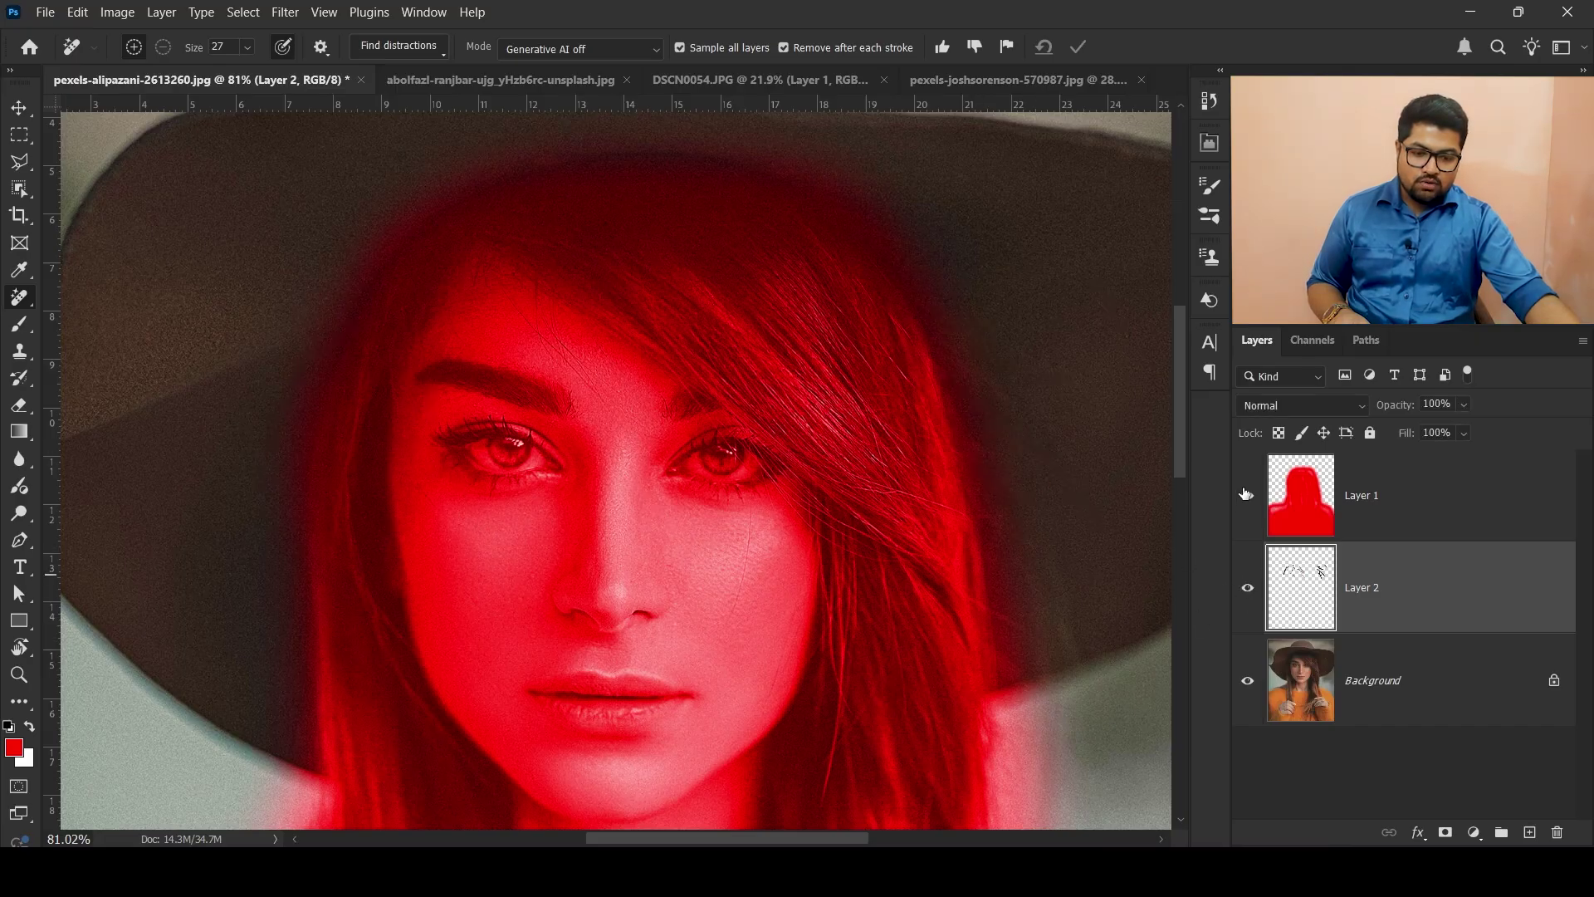
left_click(1248, 495)
scroll(630, 373, "down", 4)
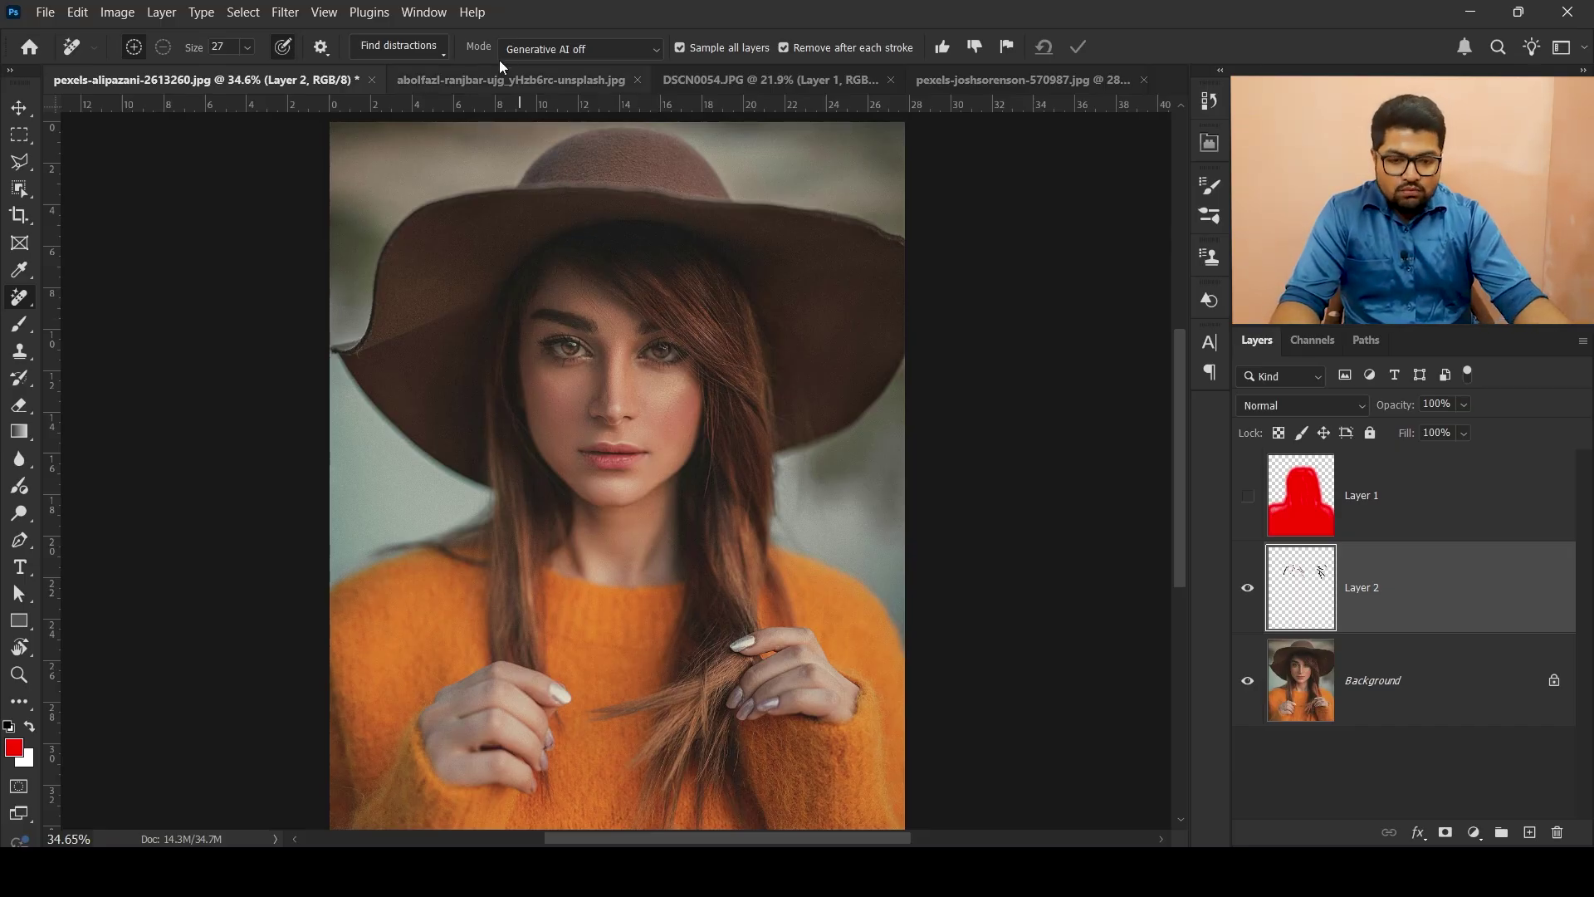
Review the finished object removals in the other open photos, including DSCN0054.JPG and pexels-joshsorenson-570987.jpg.
left_click(508, 80)
left_click(1000, 80)
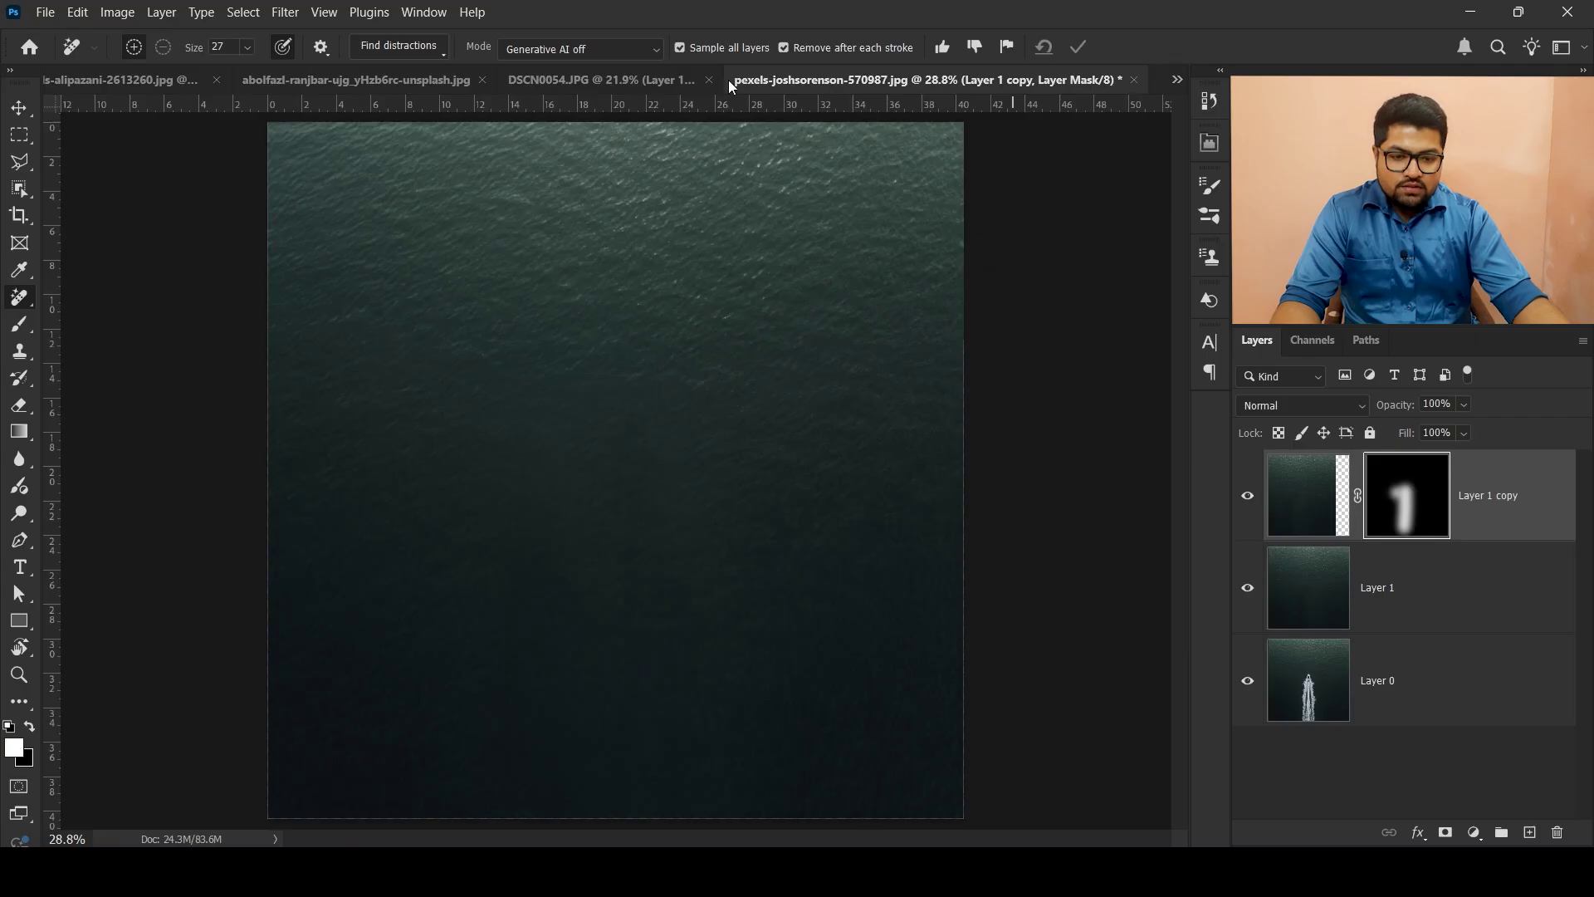
left_click(630, 78)
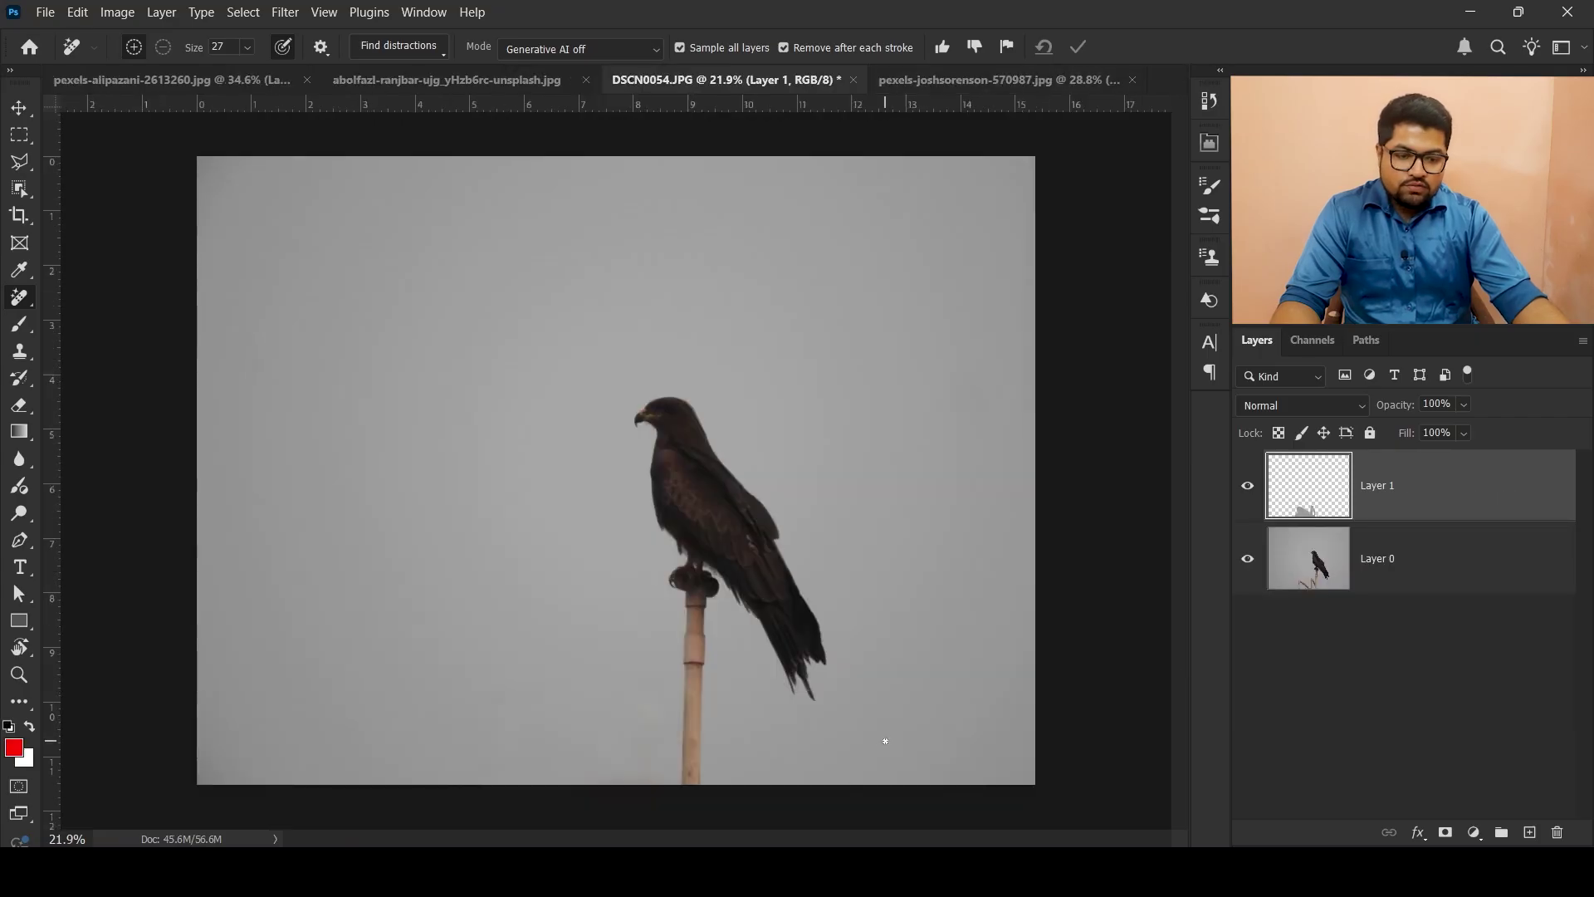
left_click(938, 80)
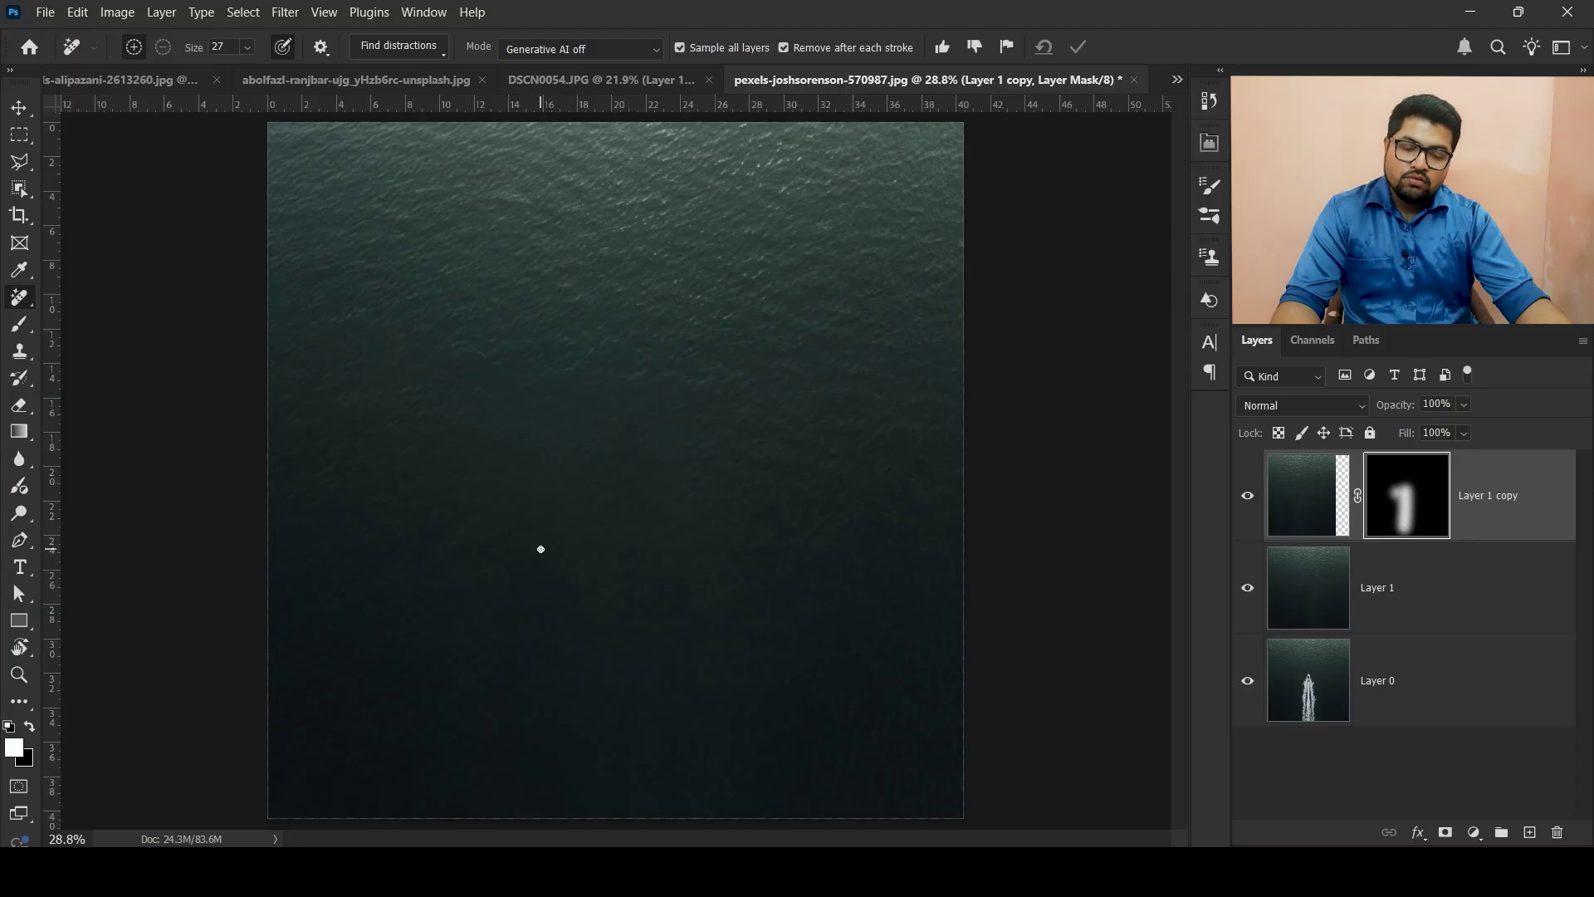